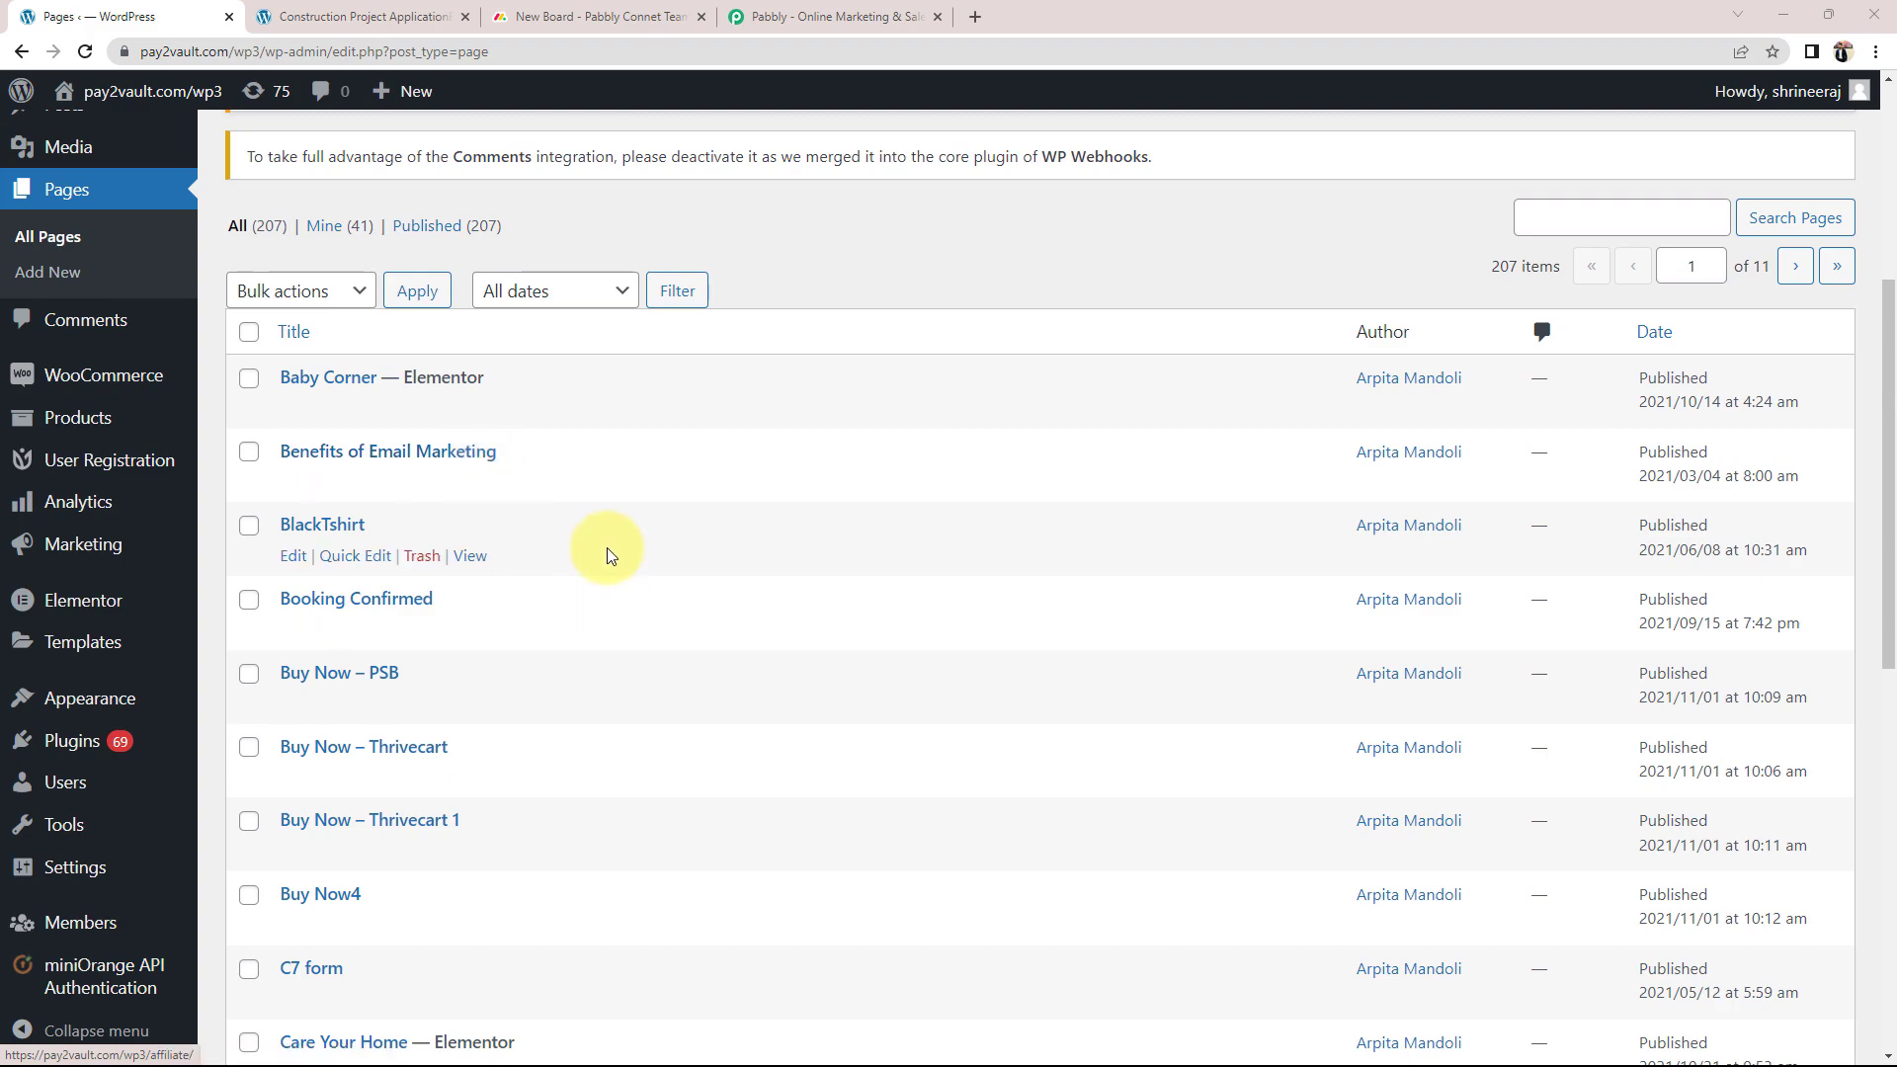
Review the WordPress Pages list and the New Board - Pabbly Connet Team board in monday.com
scroll(606, 547, "up", 4)
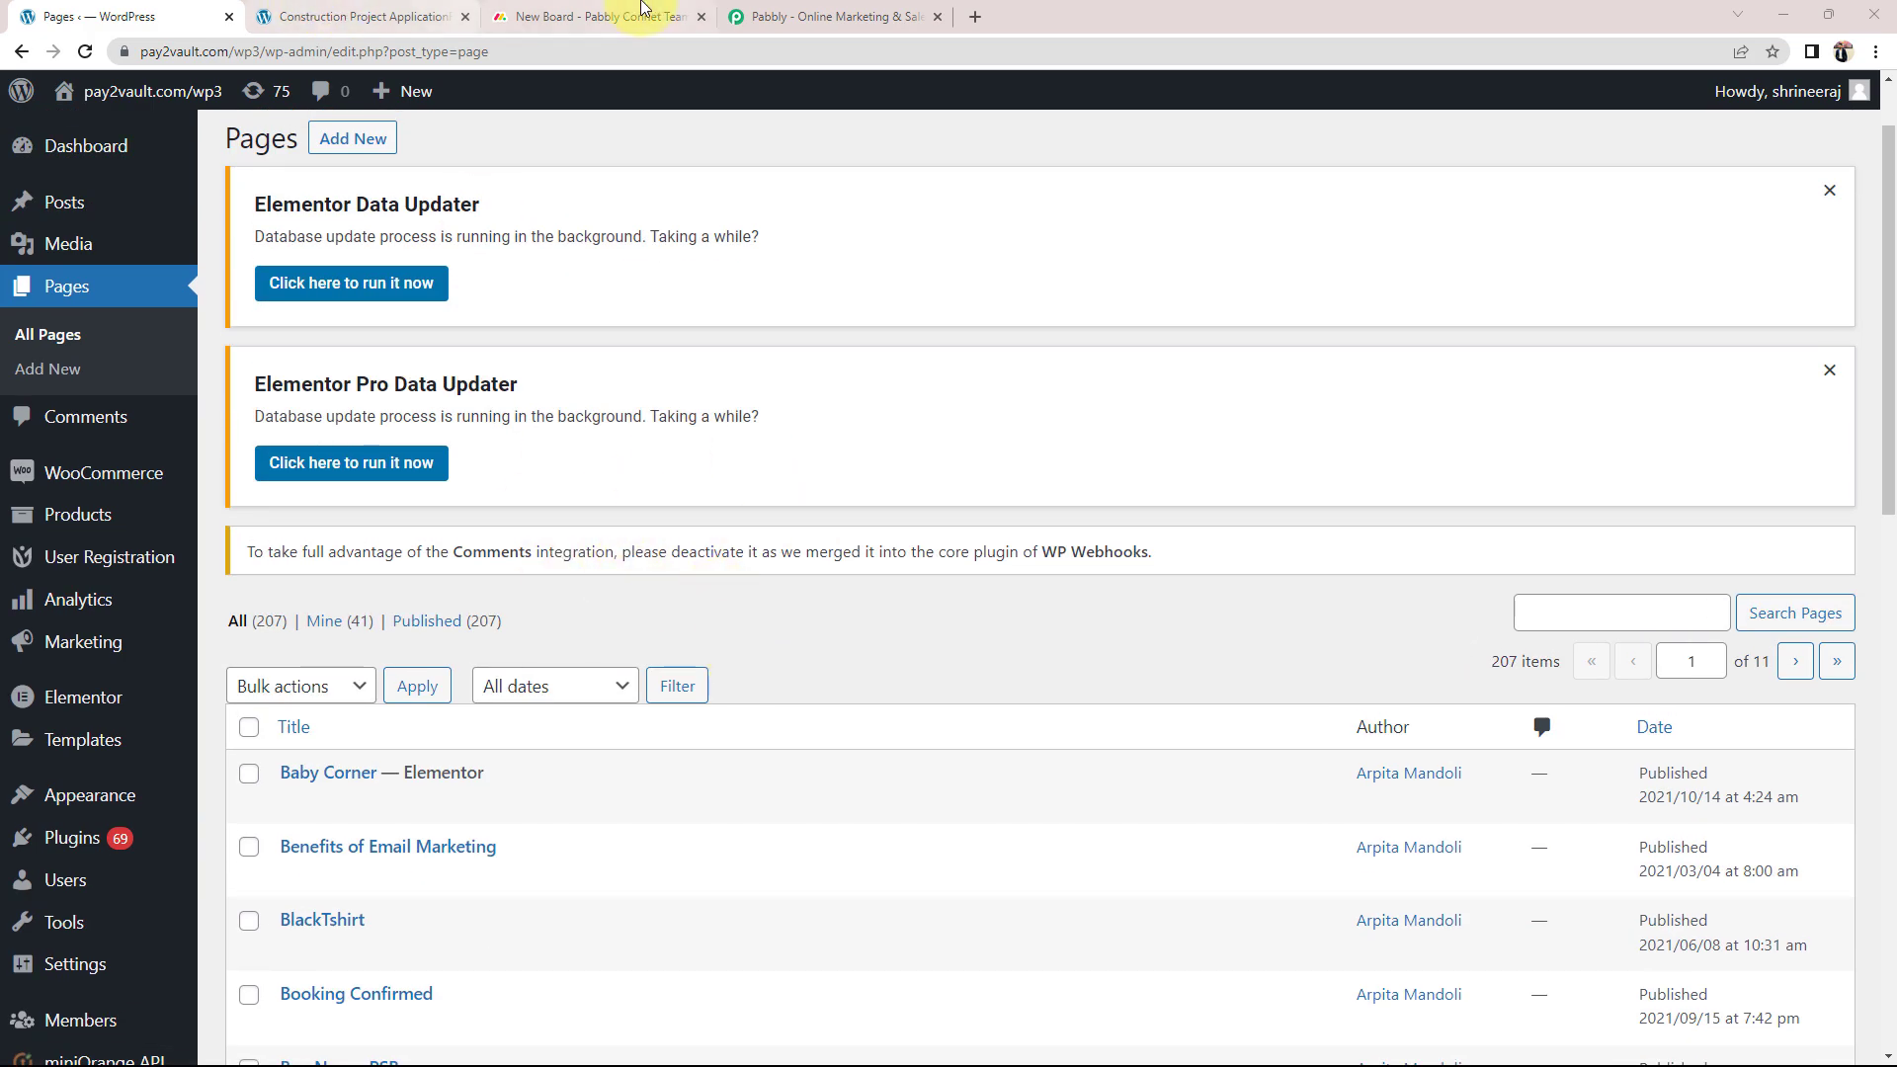
left_click(603, 16)
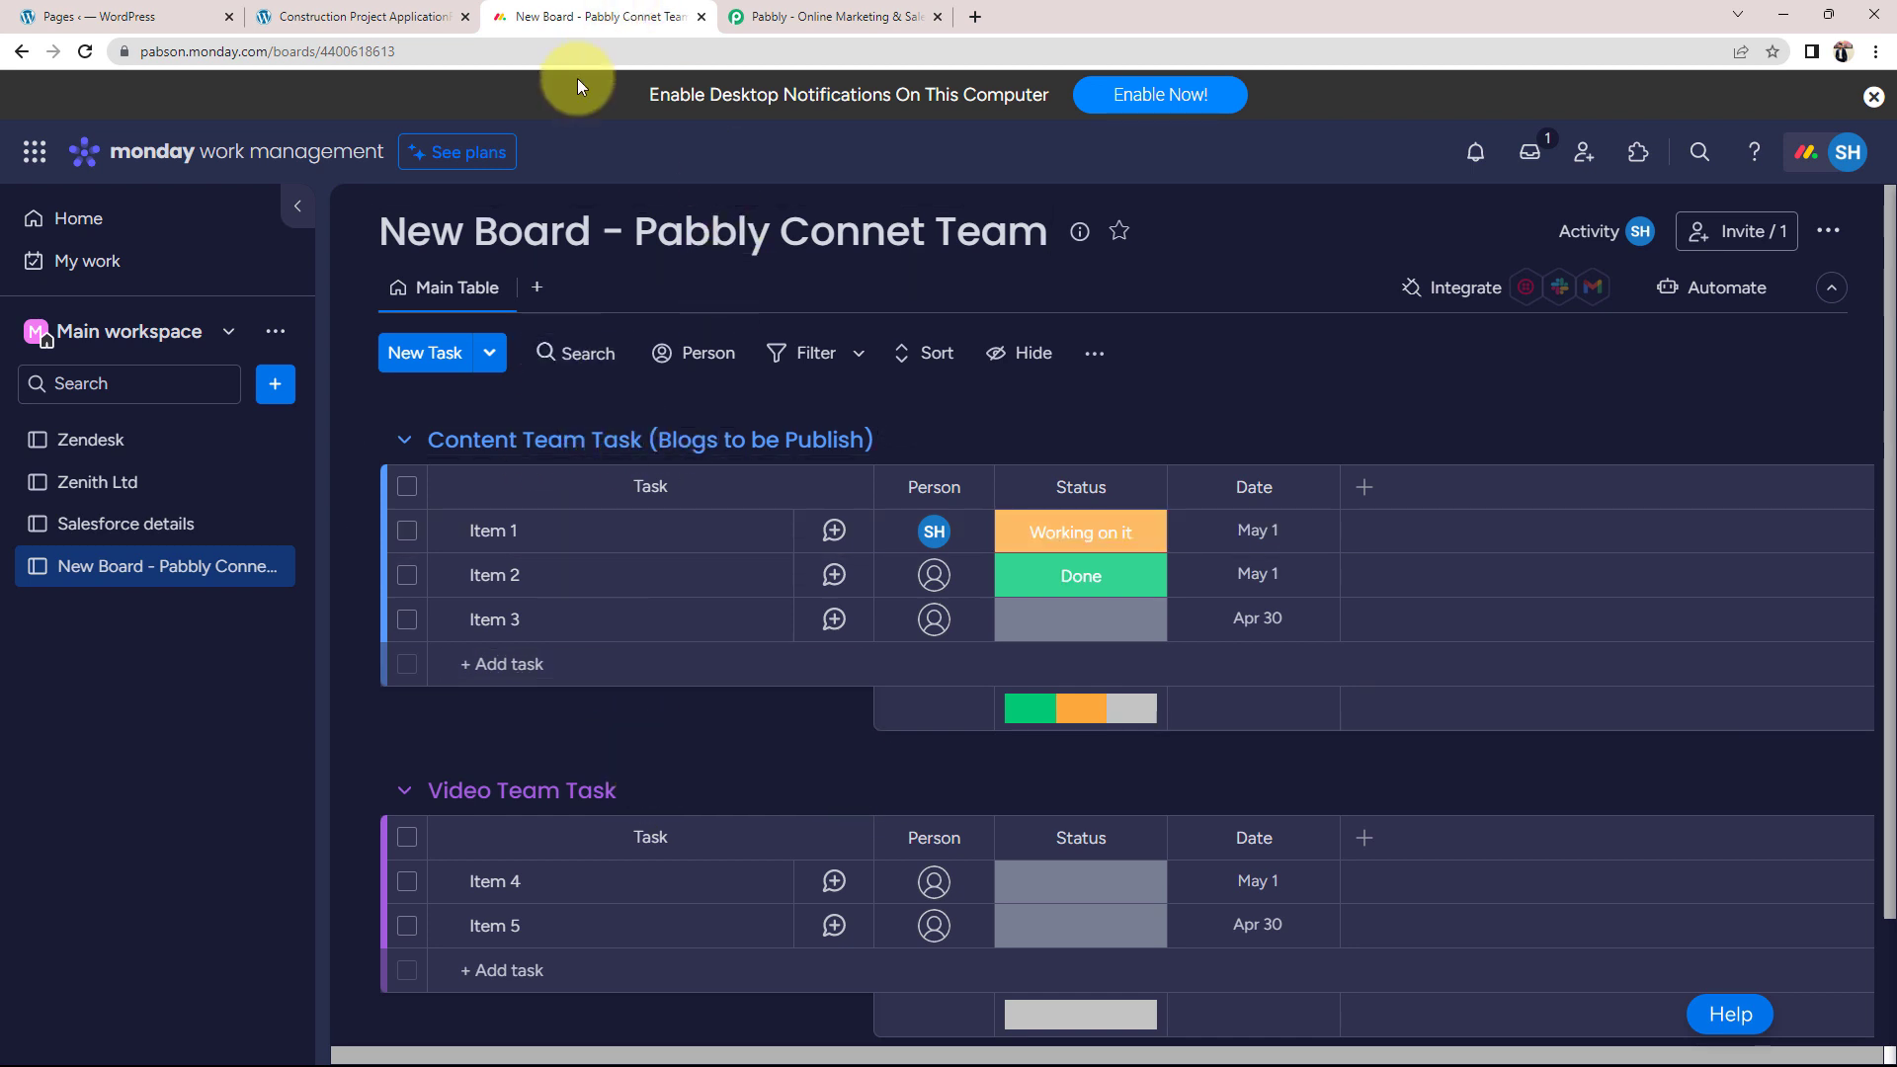
left_click(108, 16)
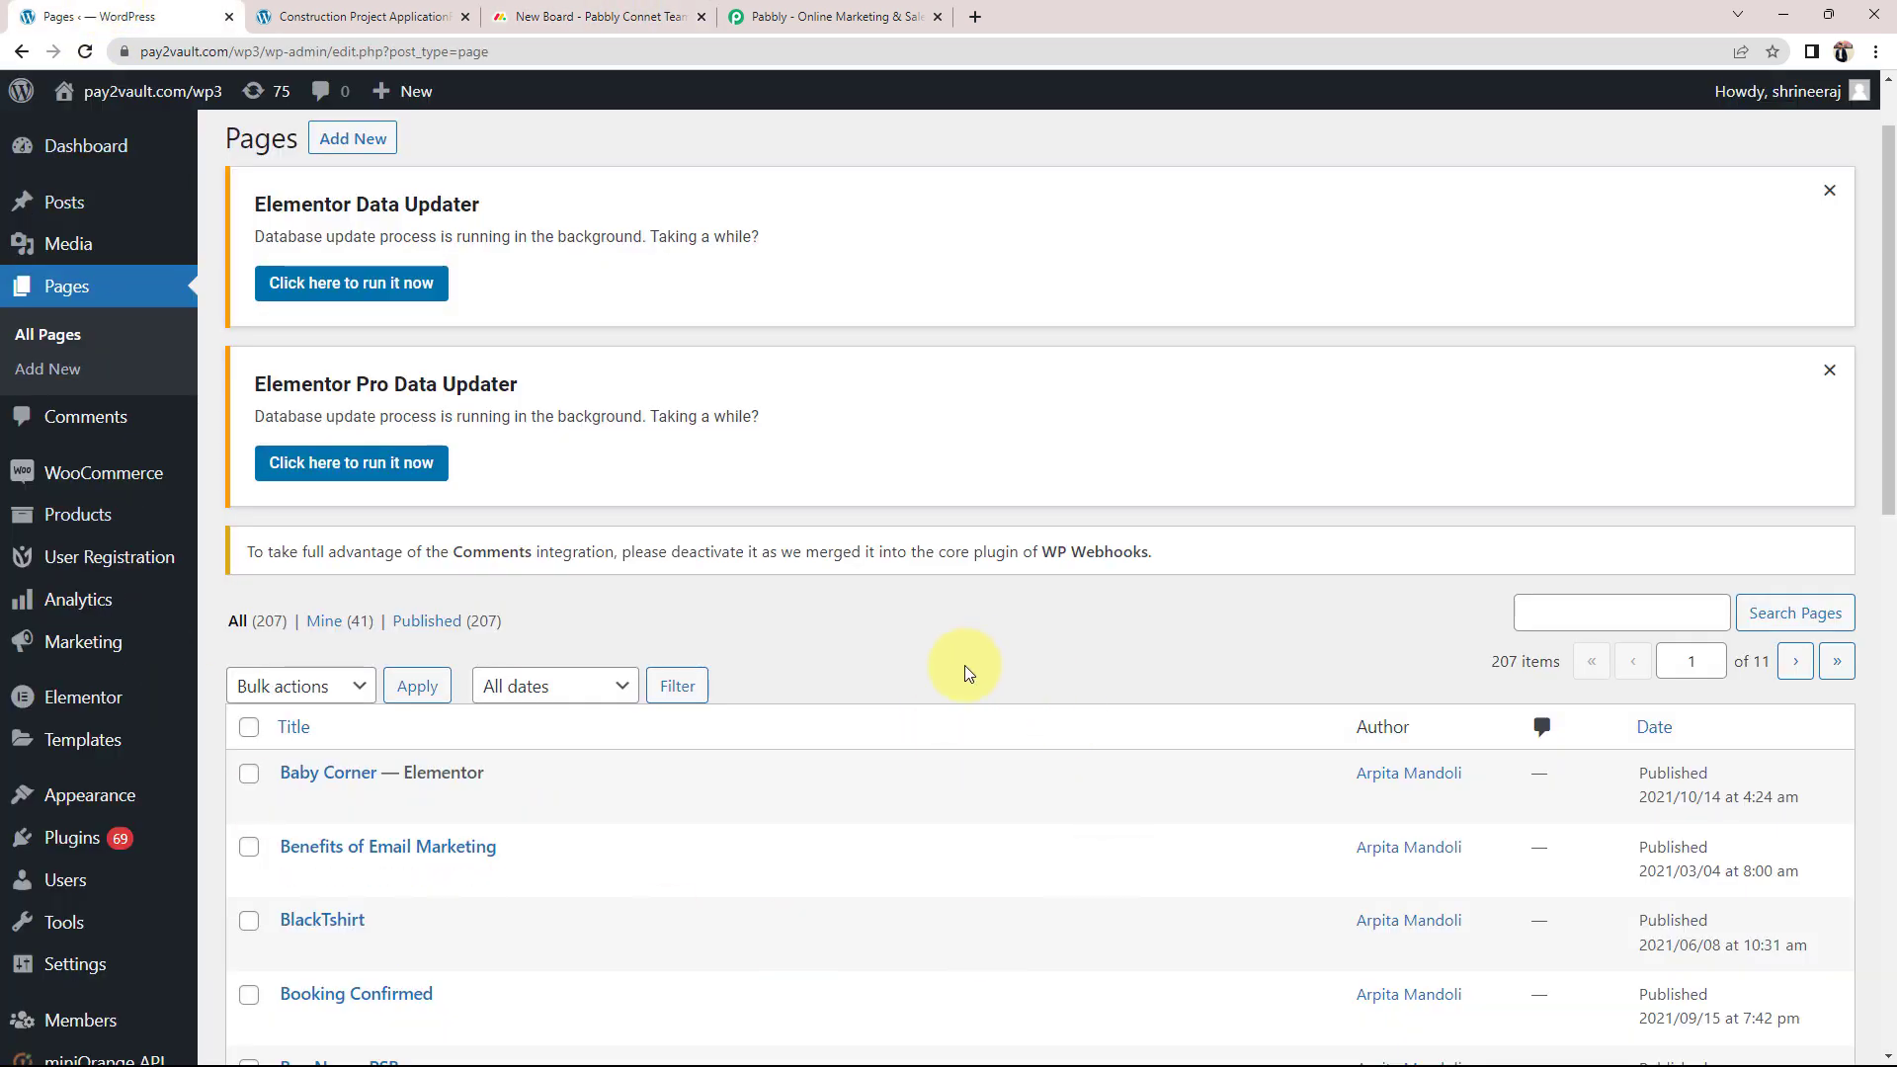
Switch to the Pabbly website and sign in to reach the All Apps page with Pabbly Connect
left_click(830, 15)
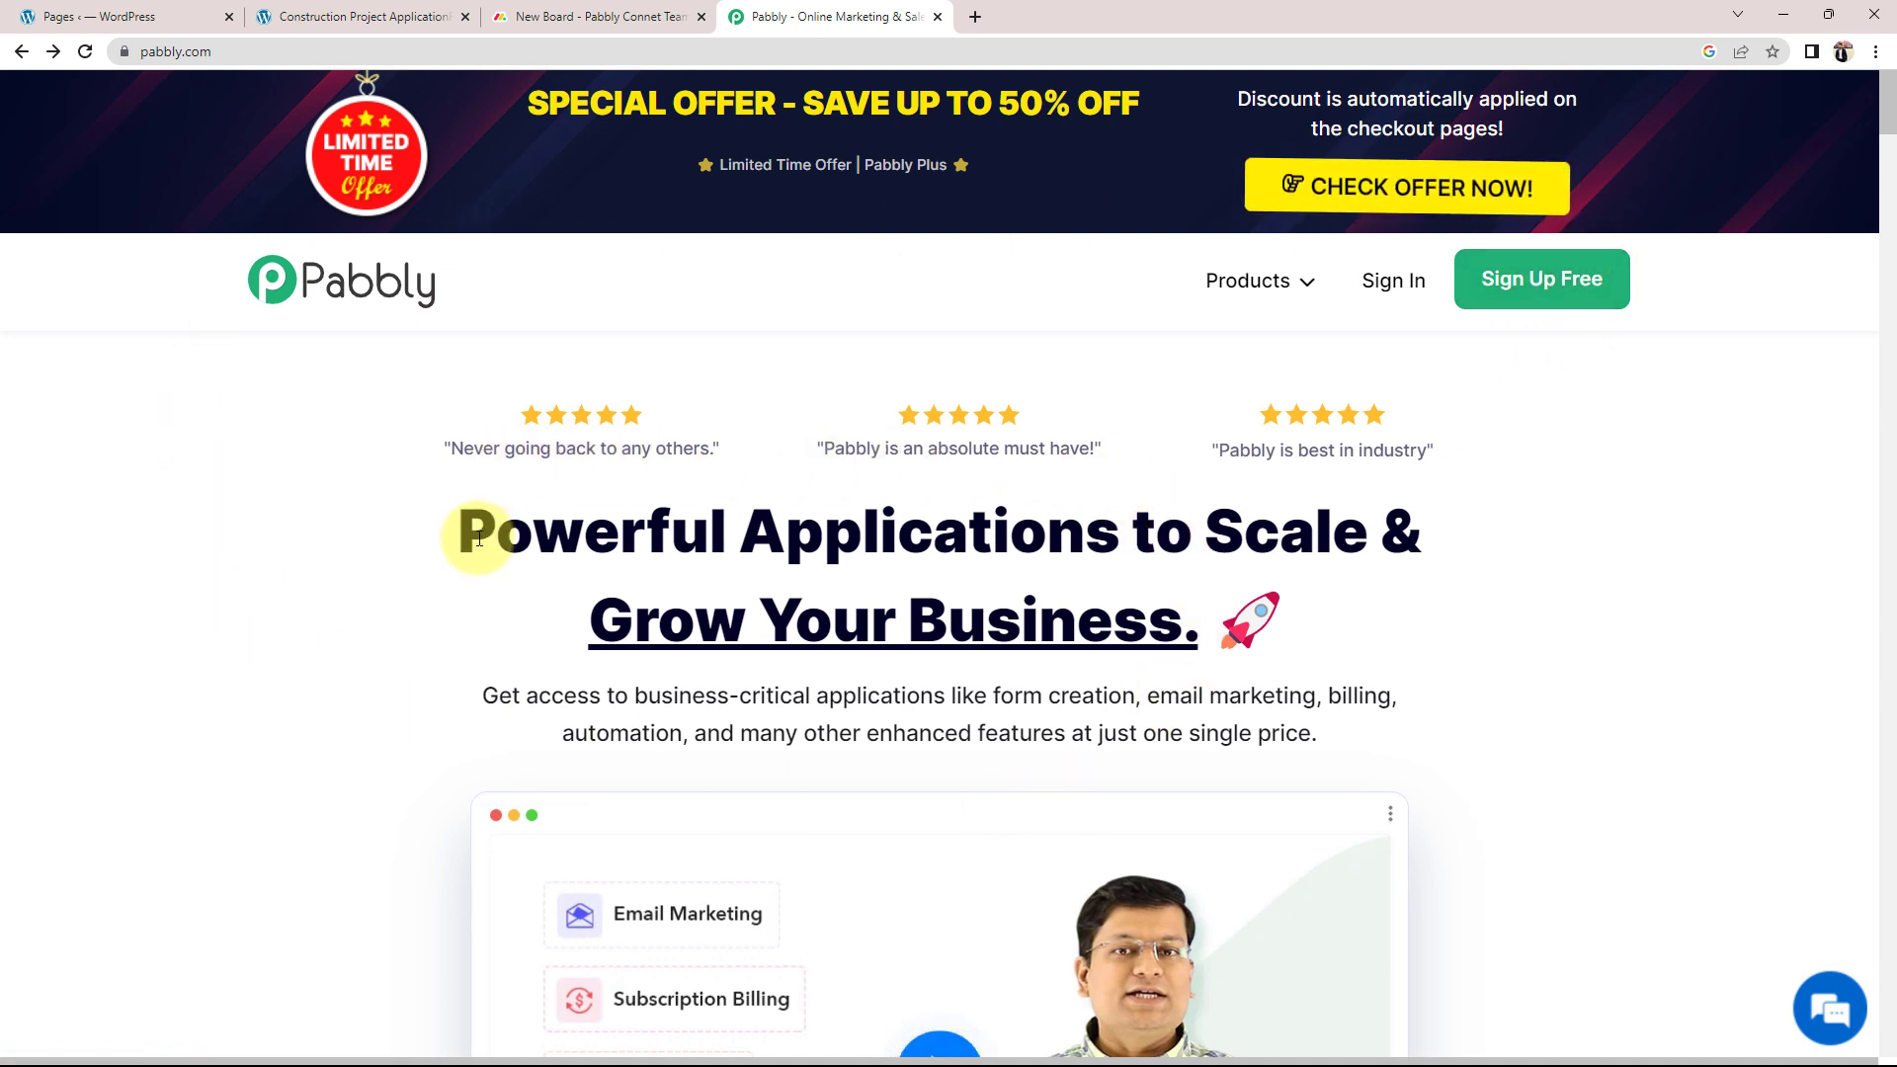
left_click(1393, 281)
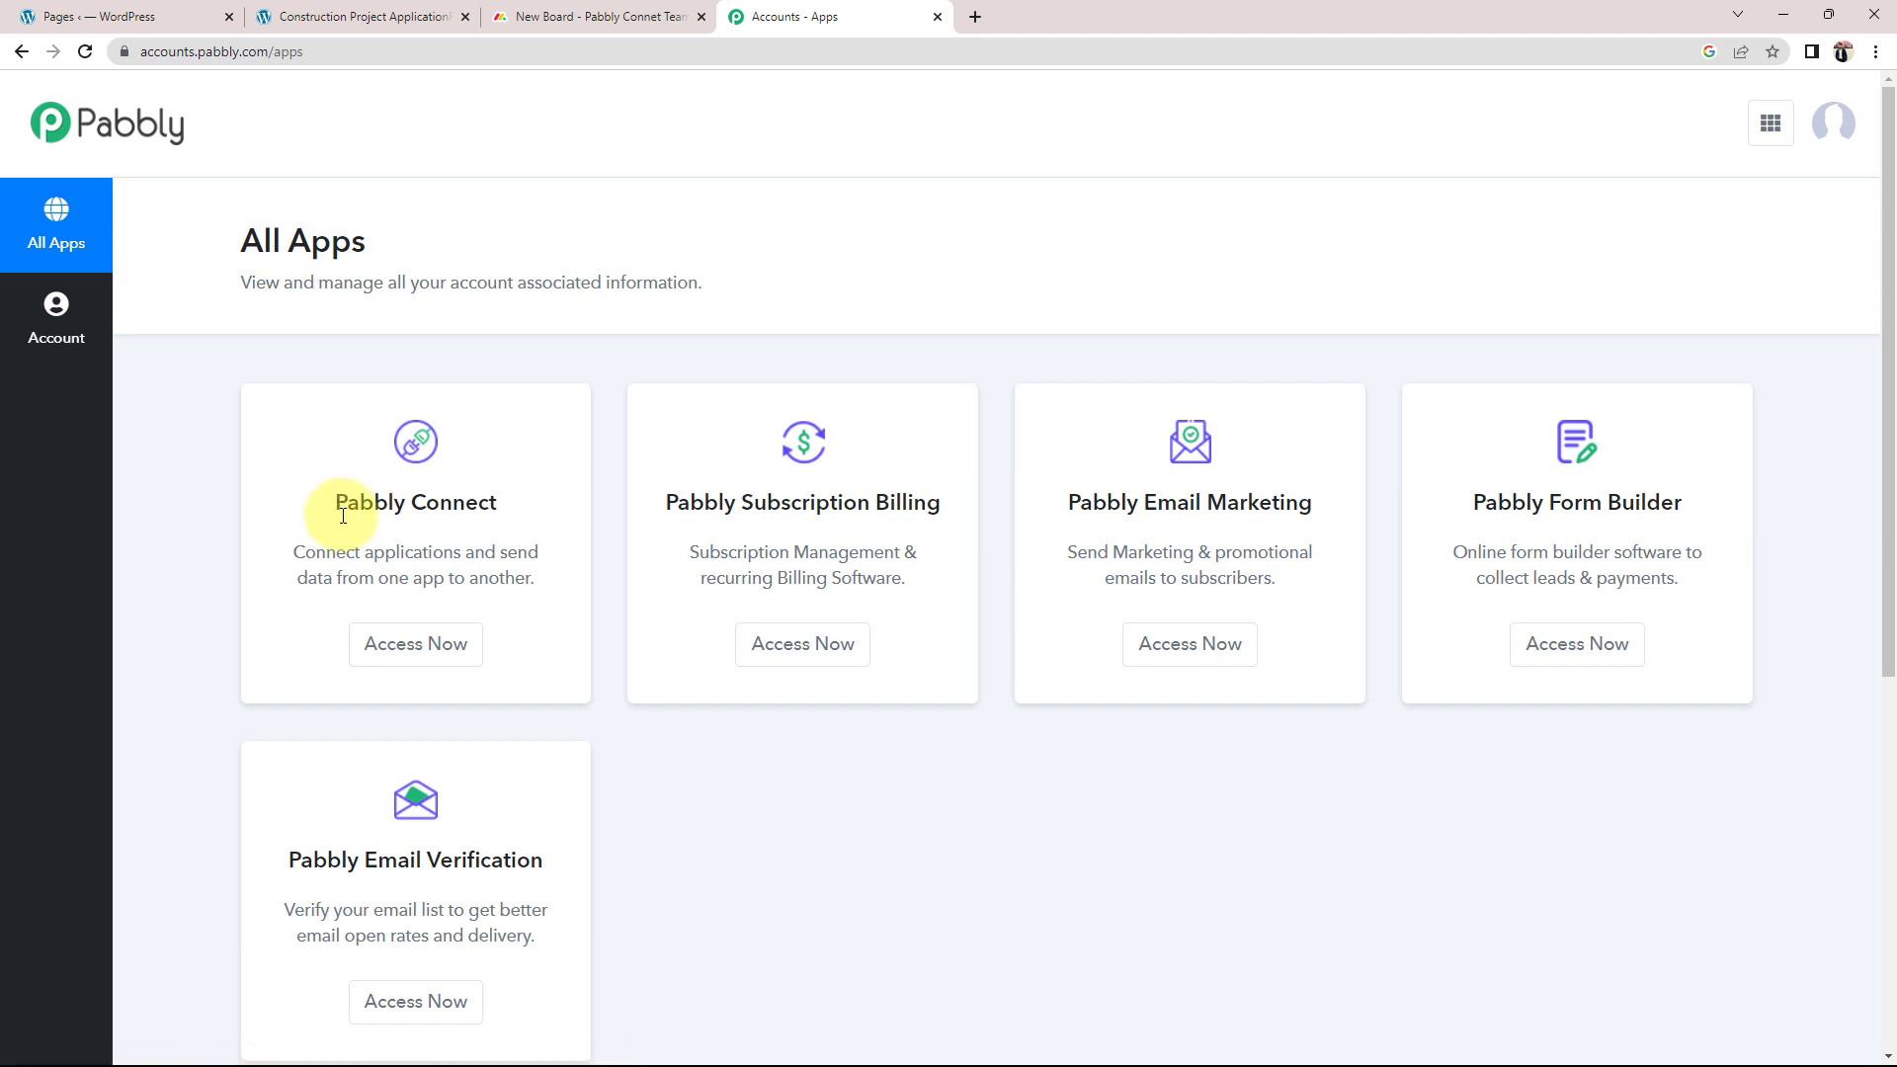
left_click_drag(339, 501, 522, 504)
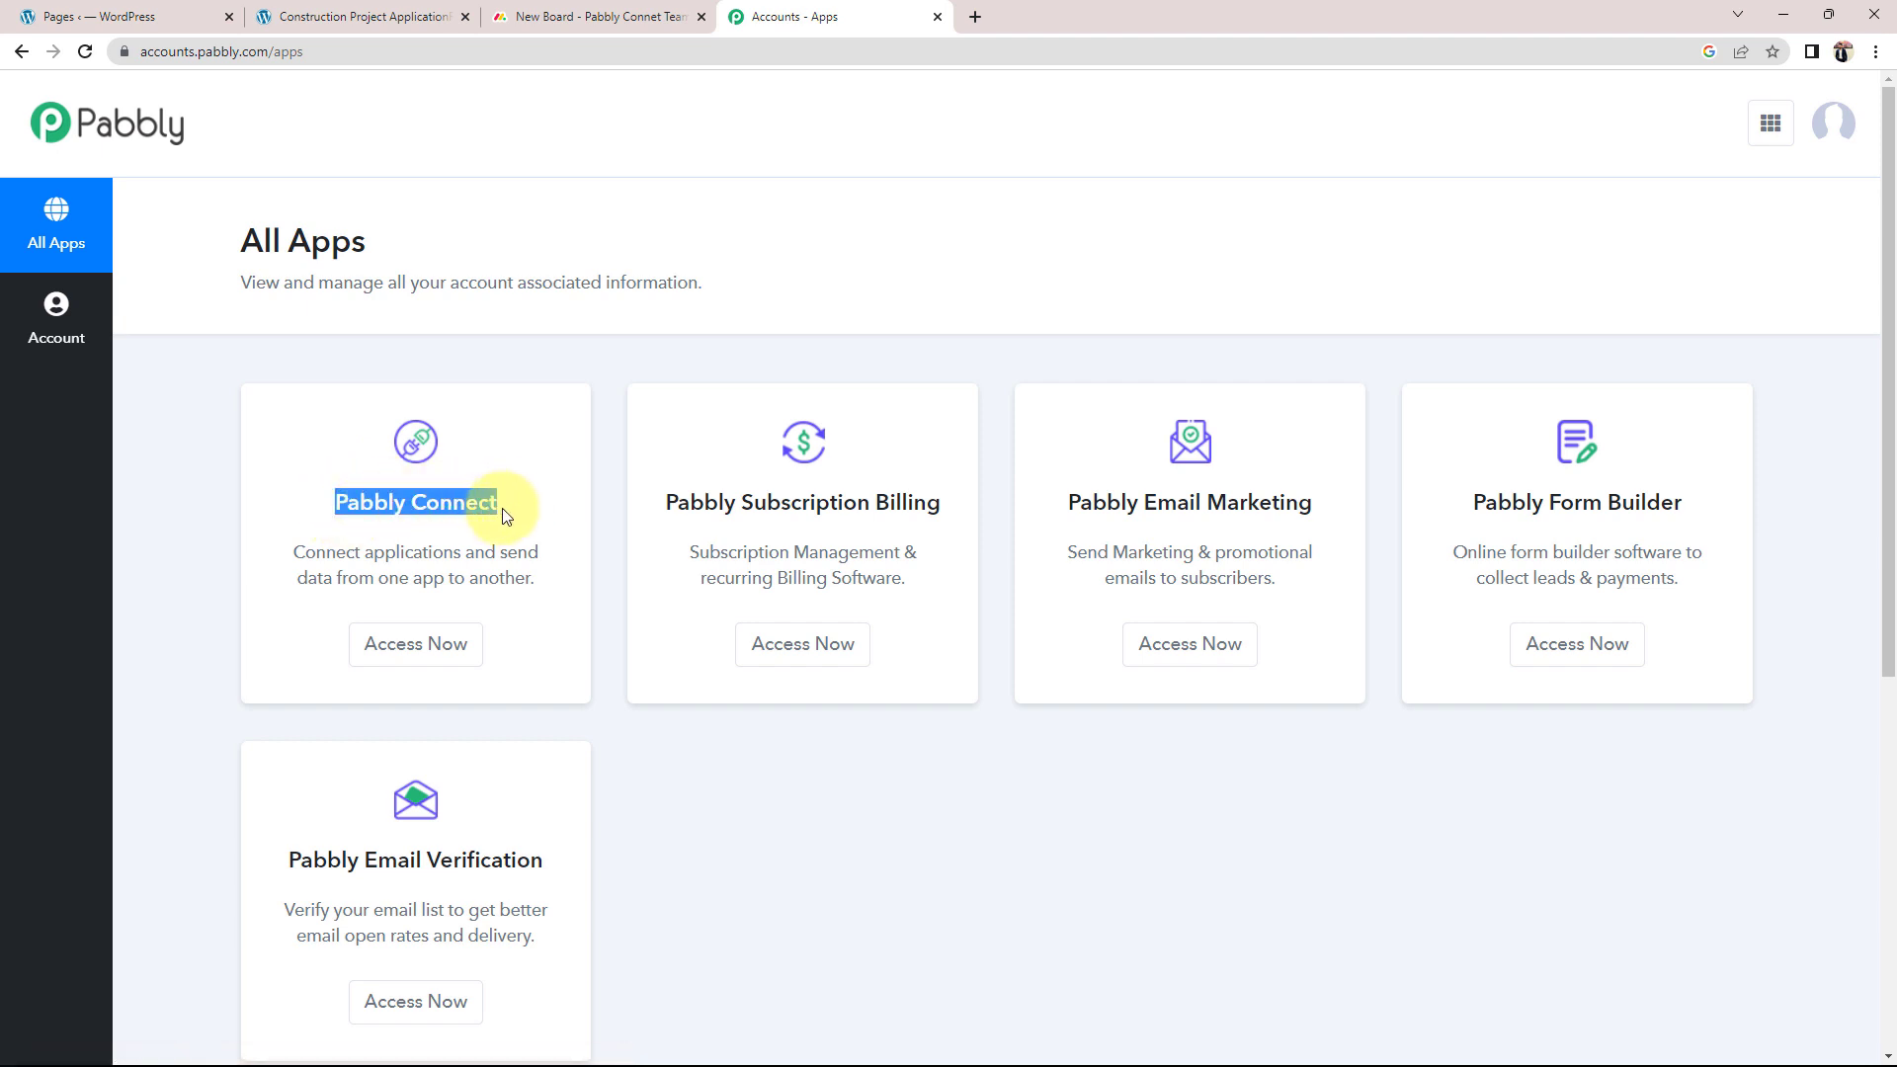
Look at the Content Team and Video Team task groups on the monday.com board
left_click(597, 16)
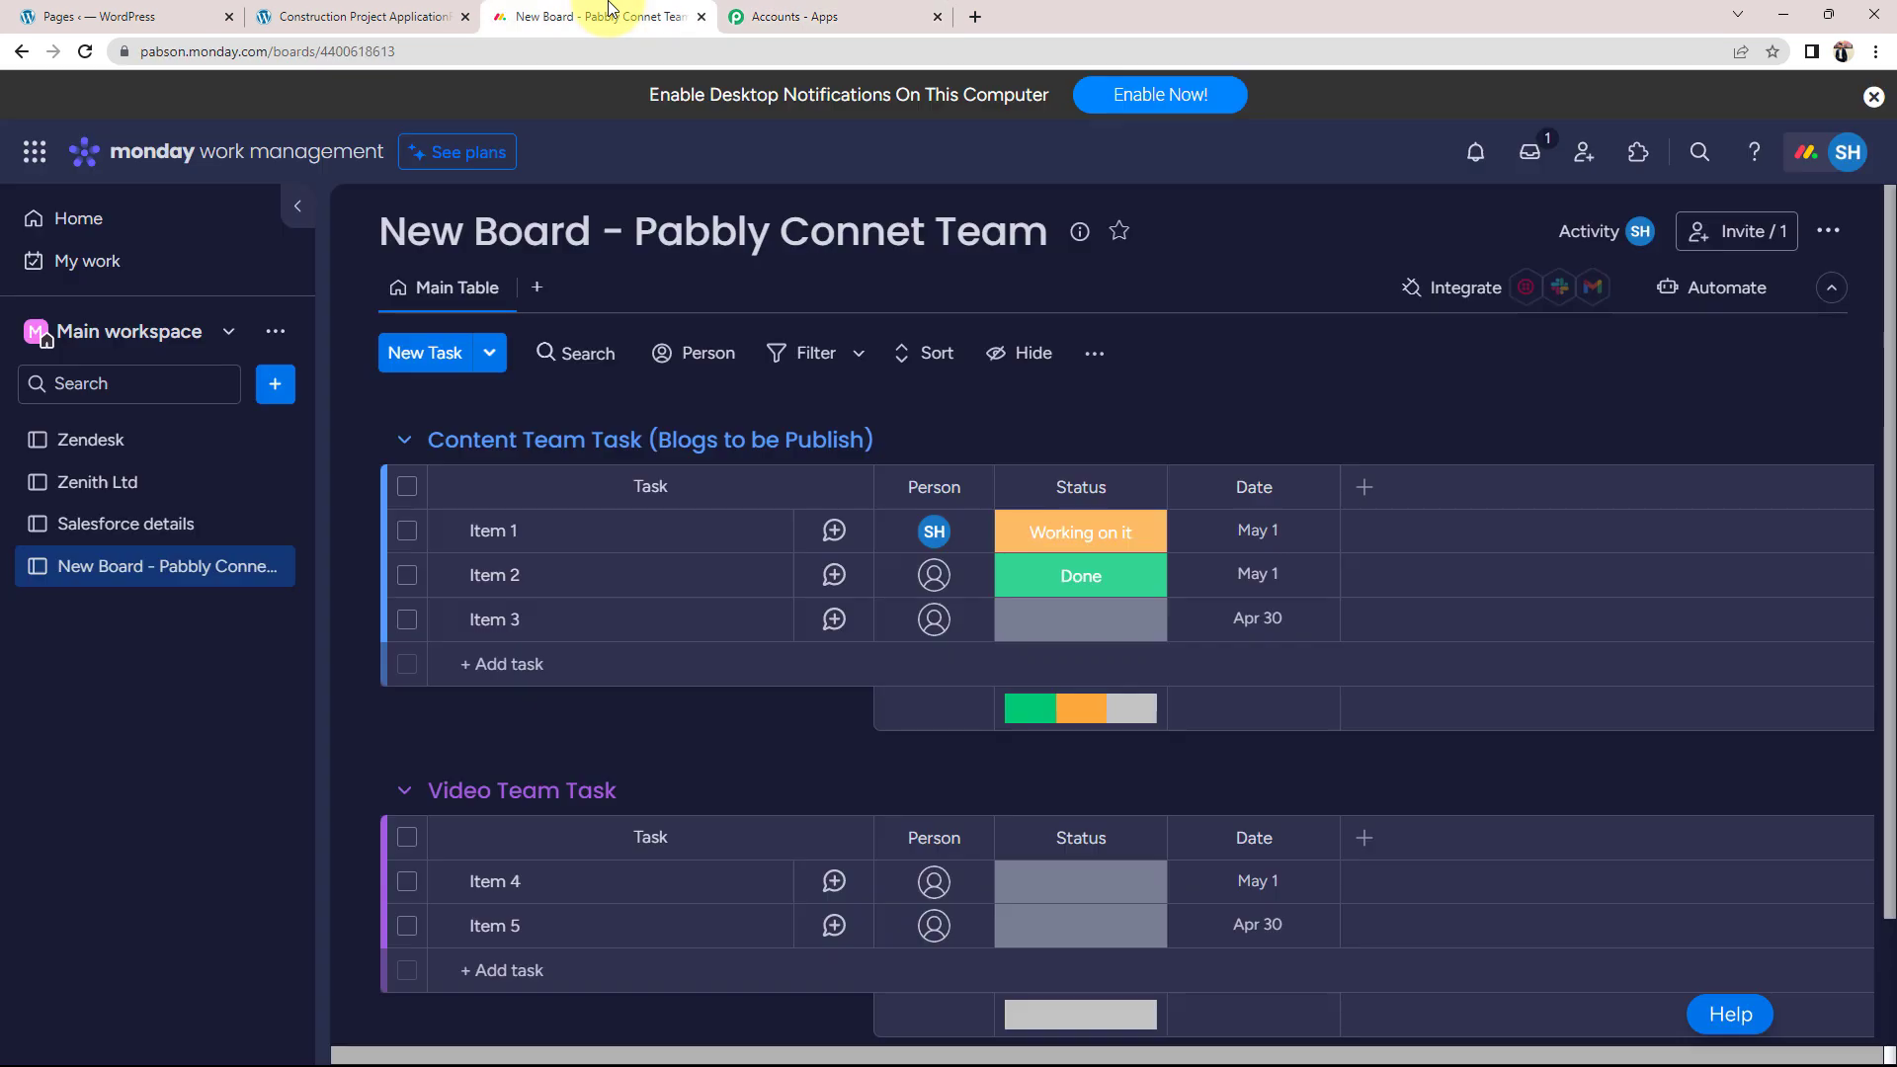
left_click(153, 10)
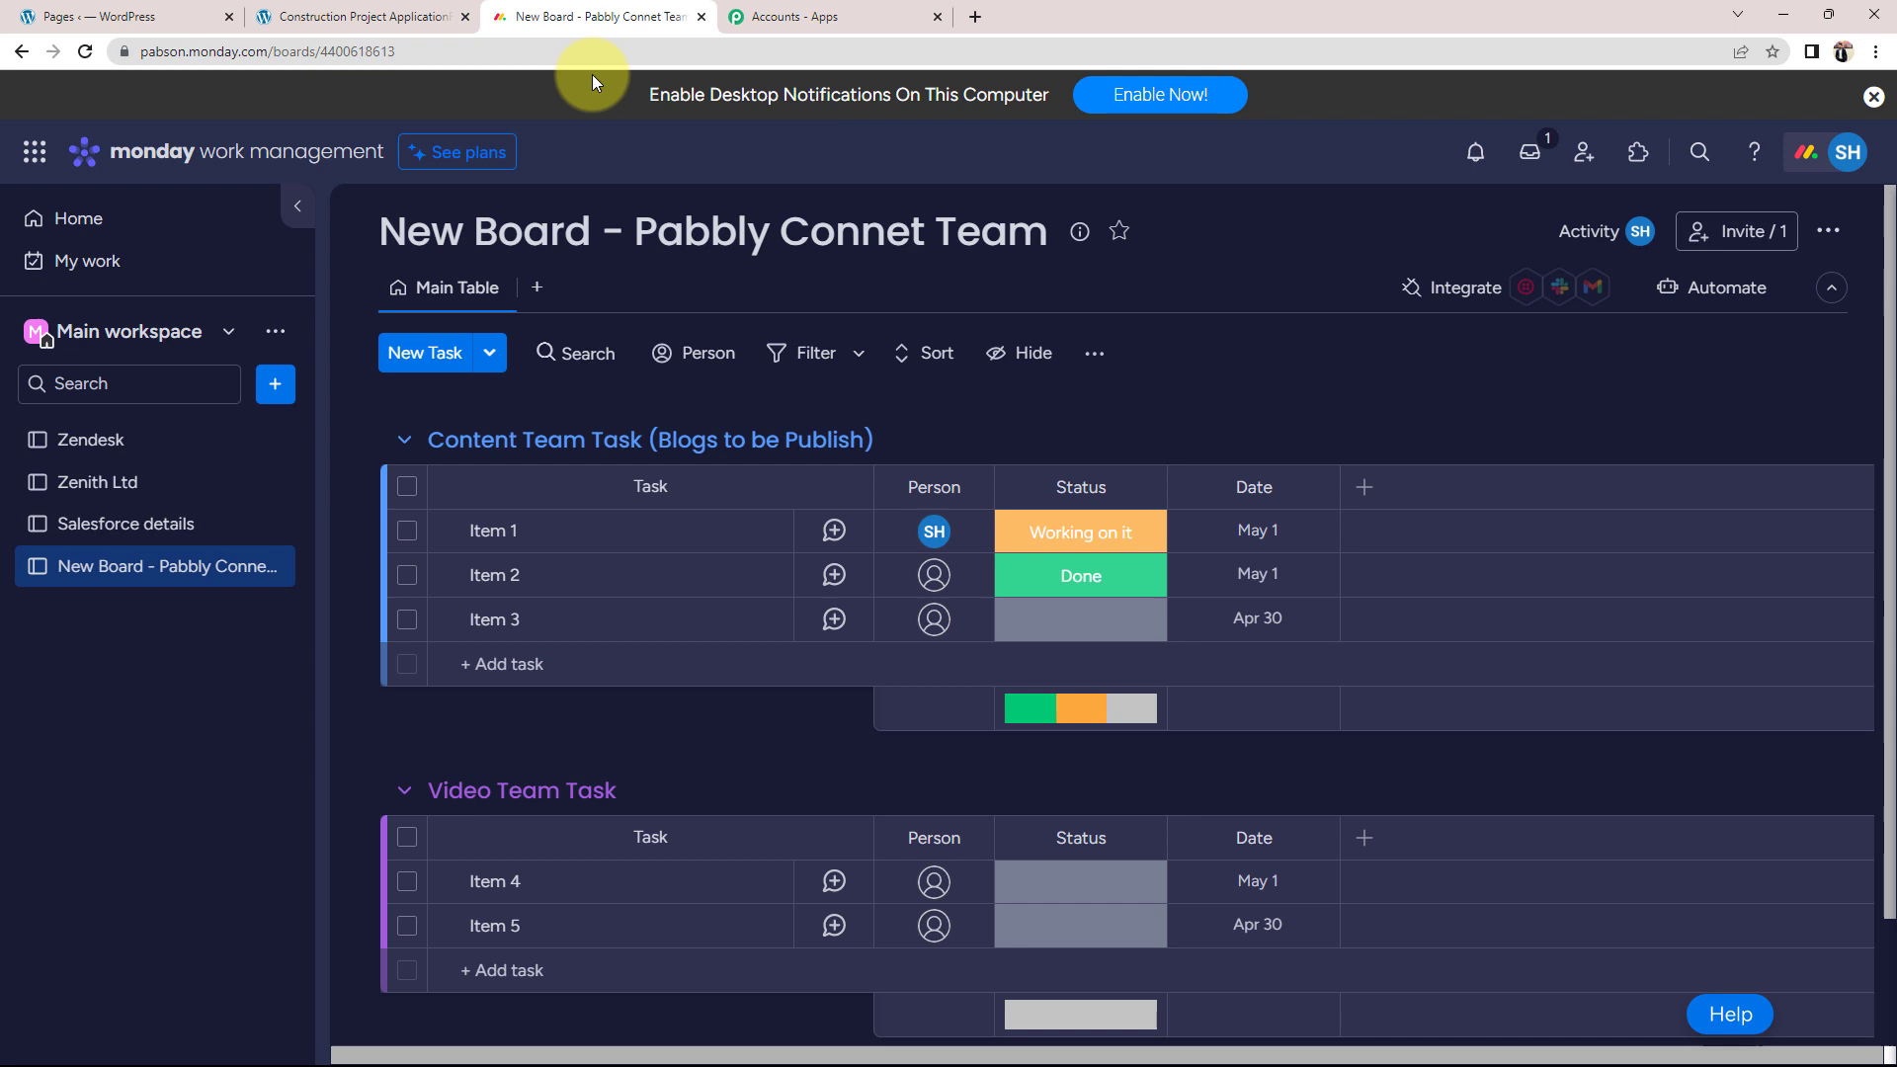
left_click(588, 17)
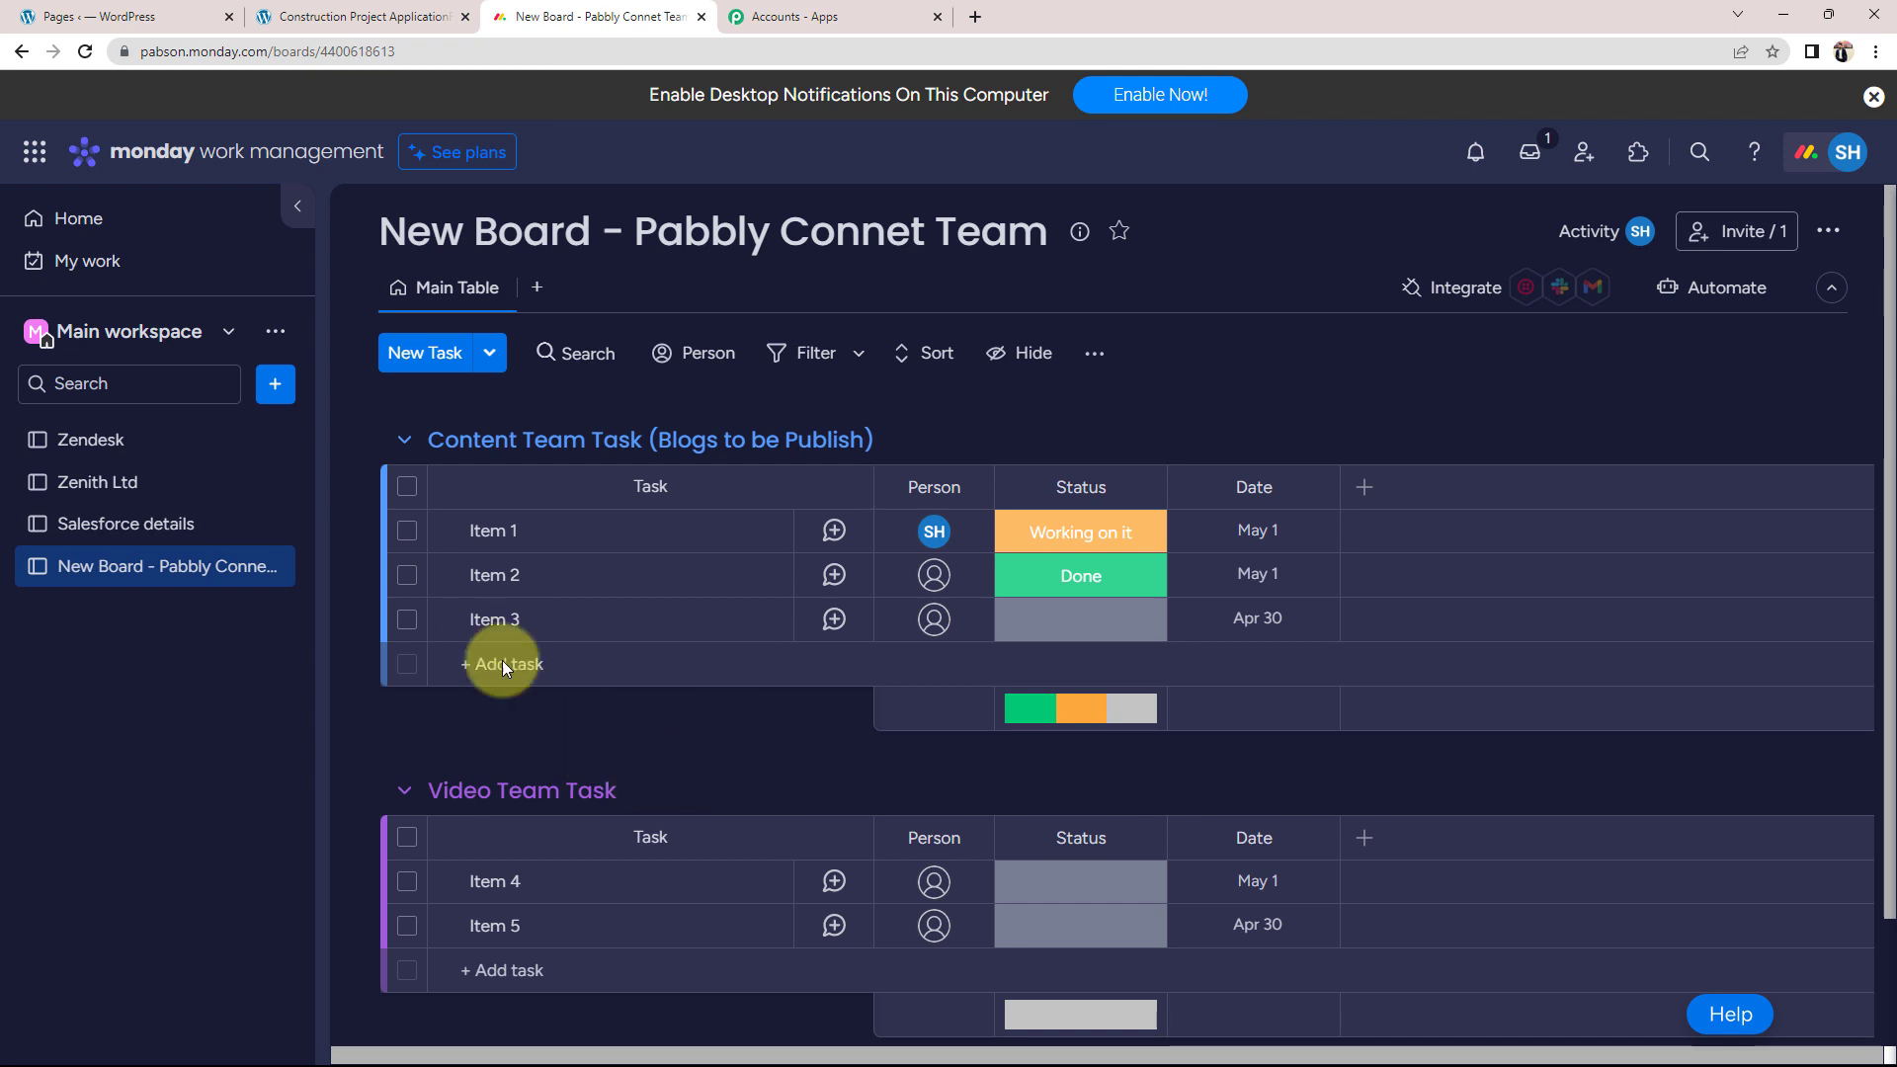
Return to Pabbly's All Apps page and open the Pabbly Connect dashboard
left_click(914, 17)
left_click_drag(502, 504, 351, 507)
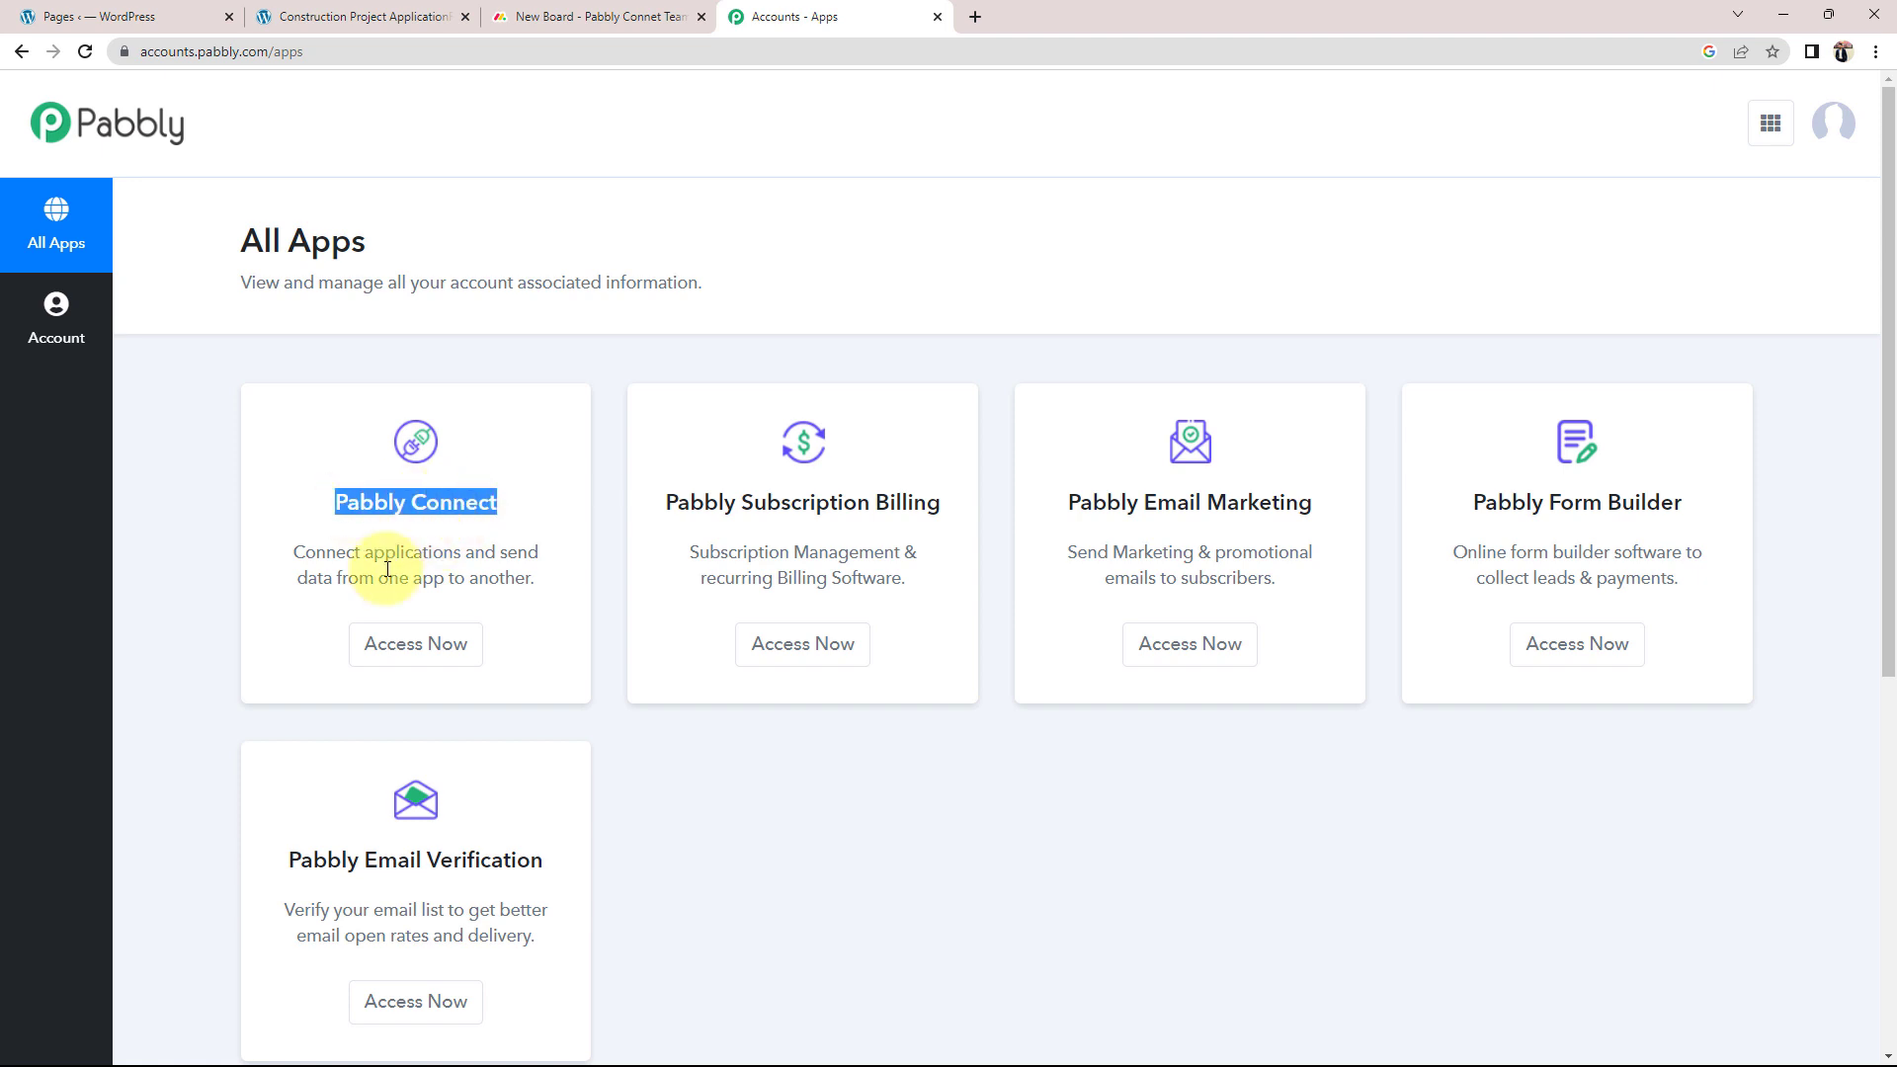
left_click(382, 655)
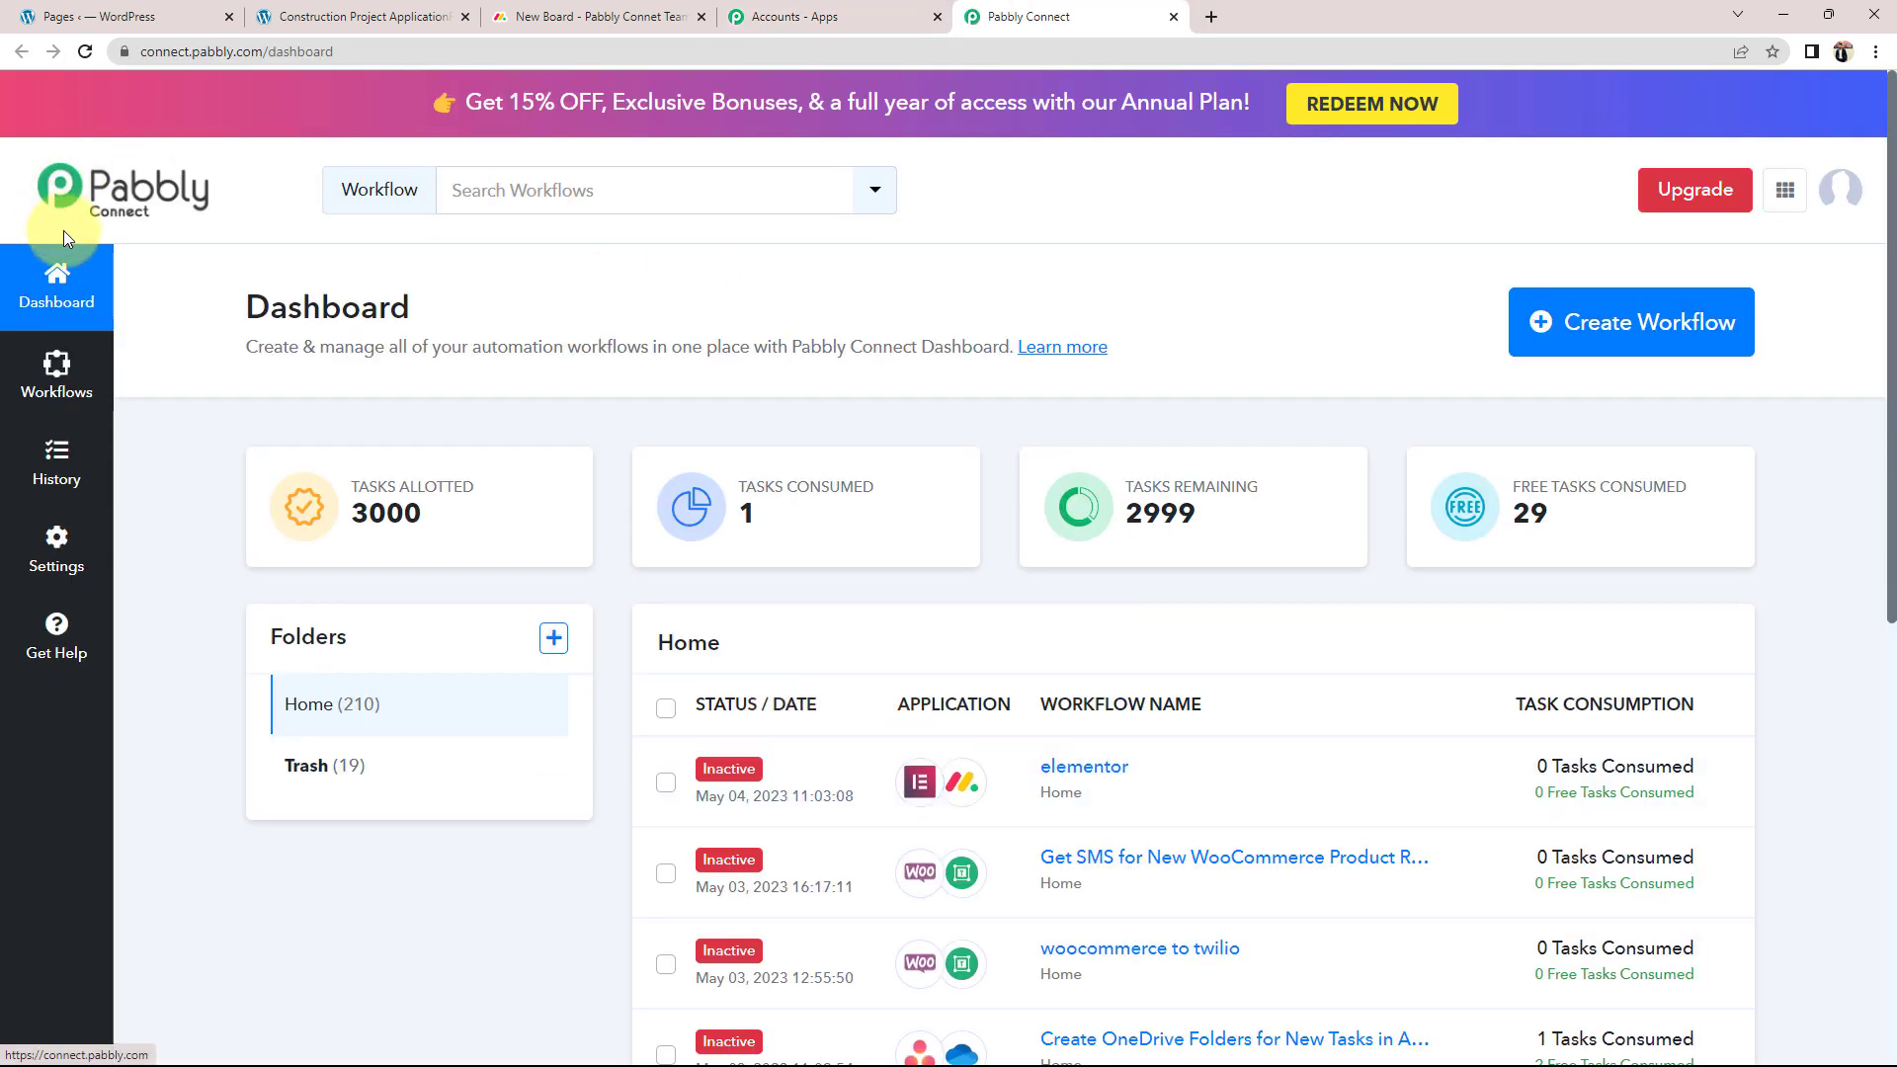
left_click_drag(237, 301, 475, 318)
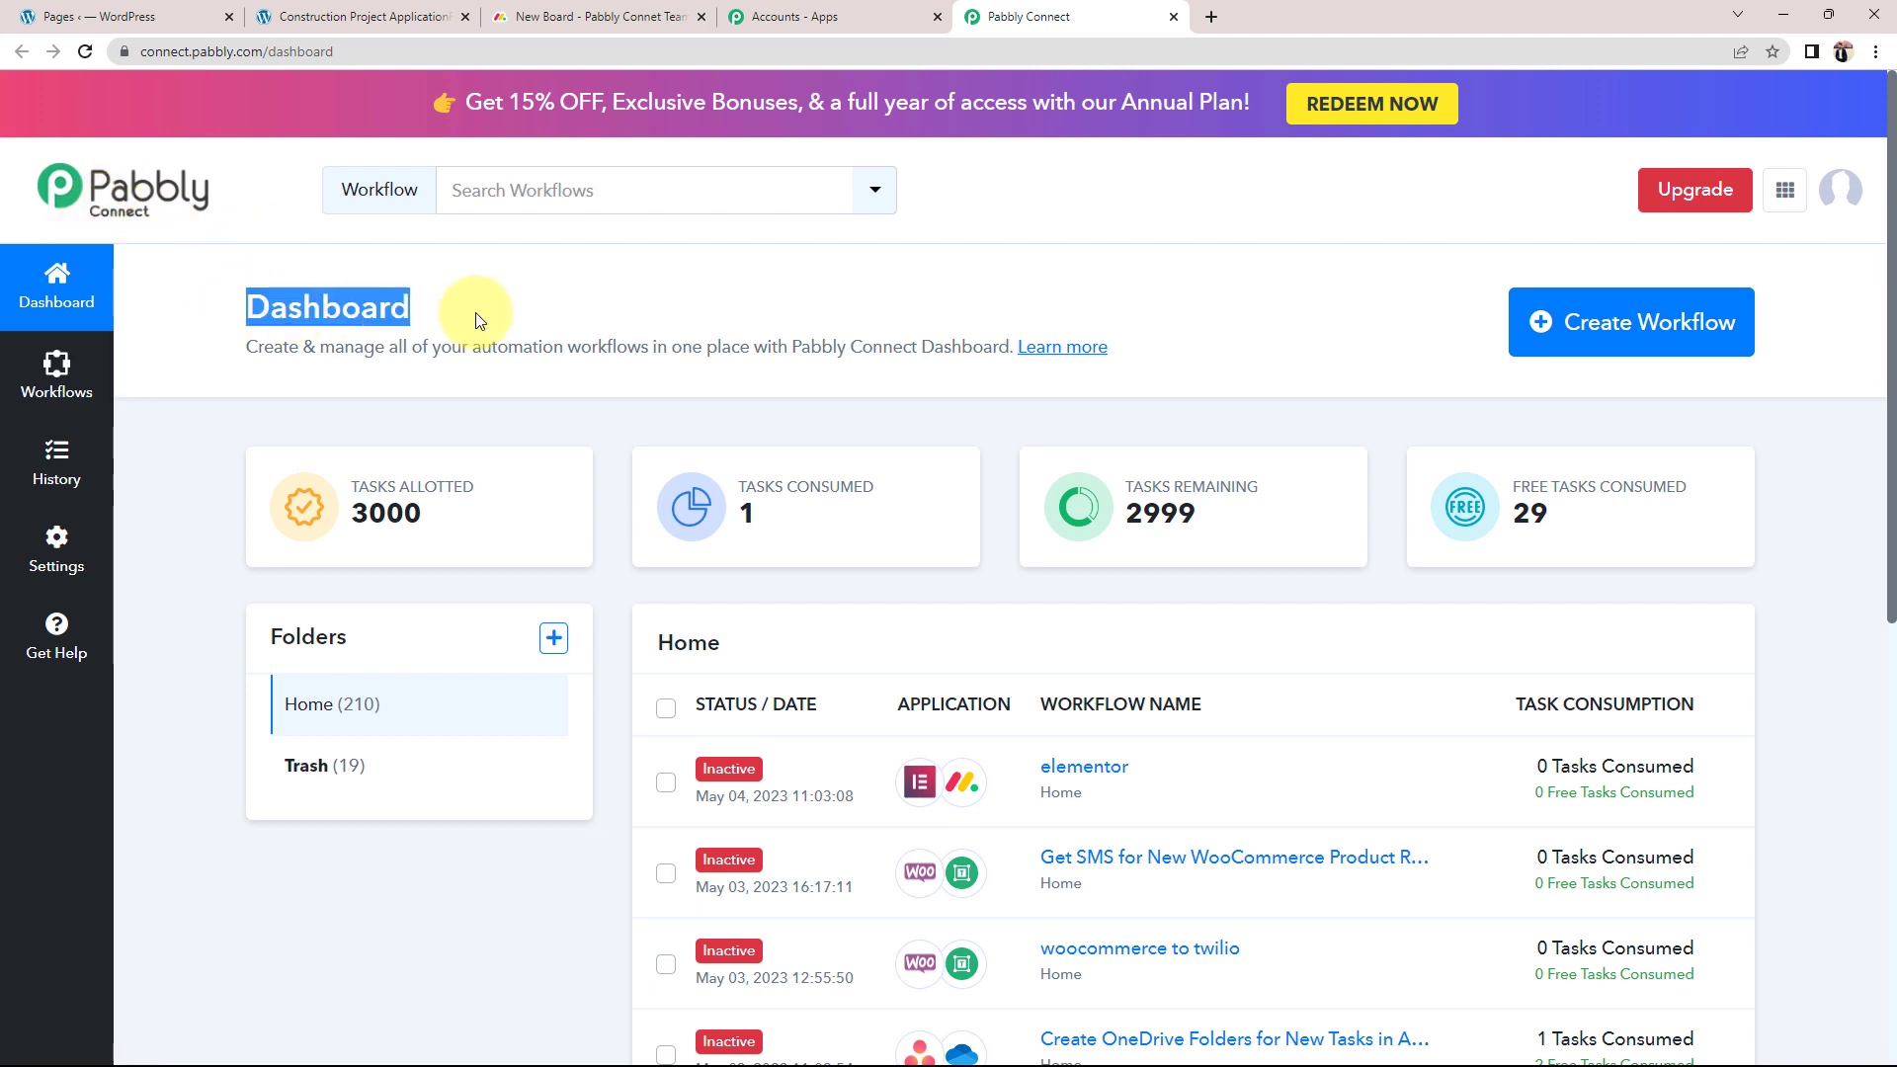
left_click(869, 298)
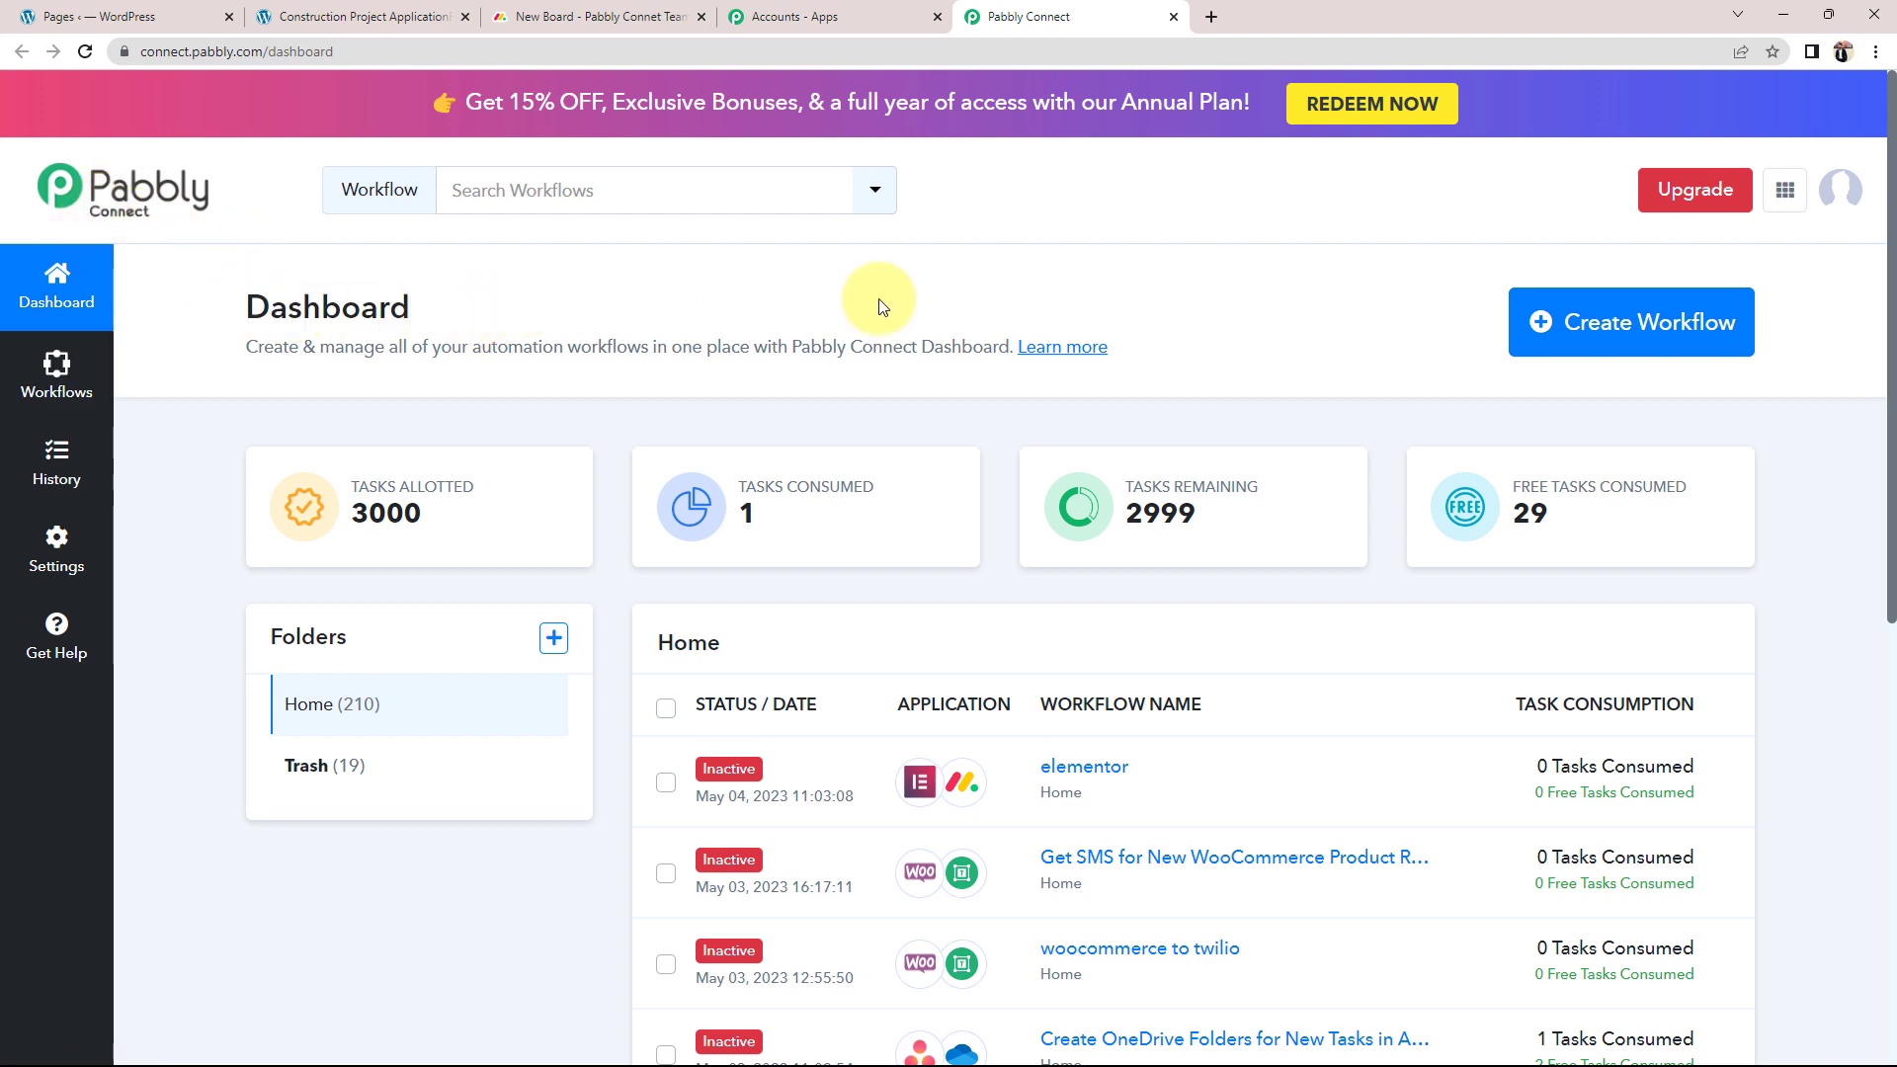
Create a new workflow named "Create Items in Monday.com for New Elementor Form Responses"
left_click(1652, 326)
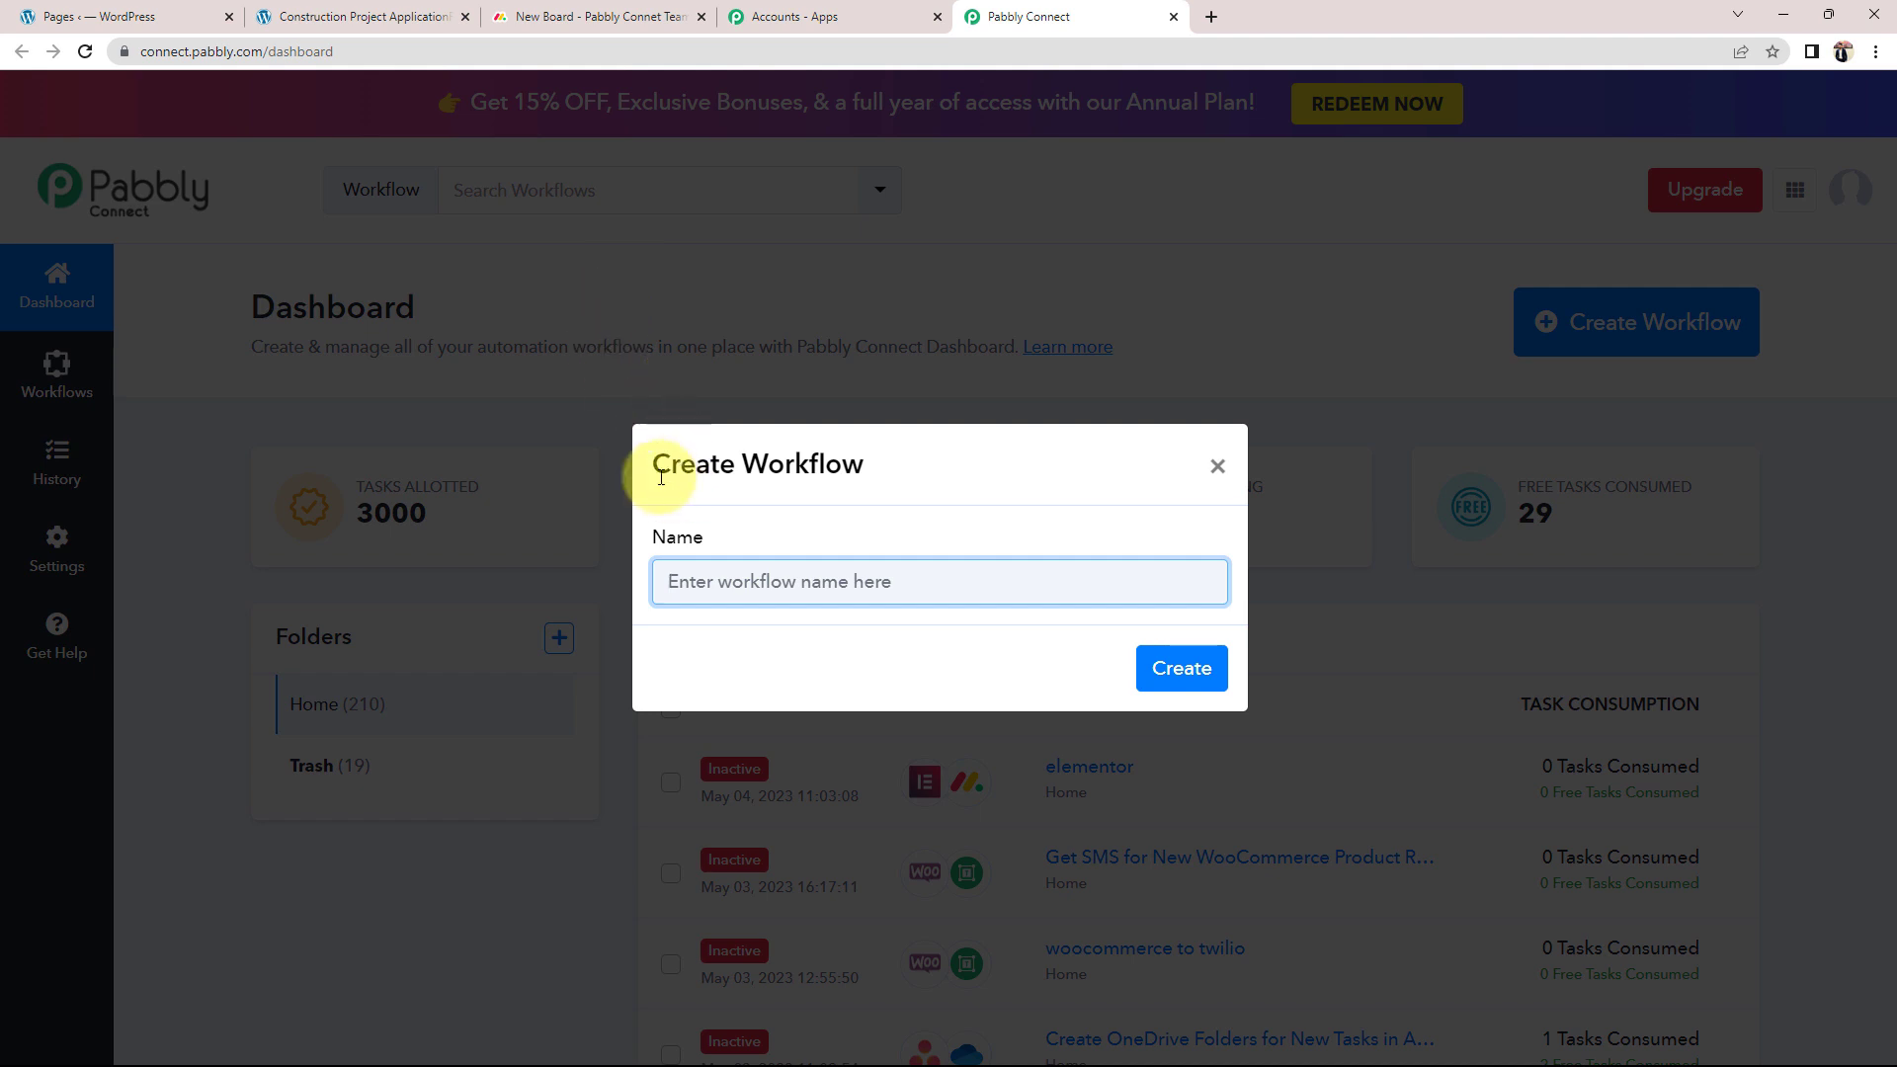
left_click_drag(654, 465, 889, 474)
left_click(892, 478)
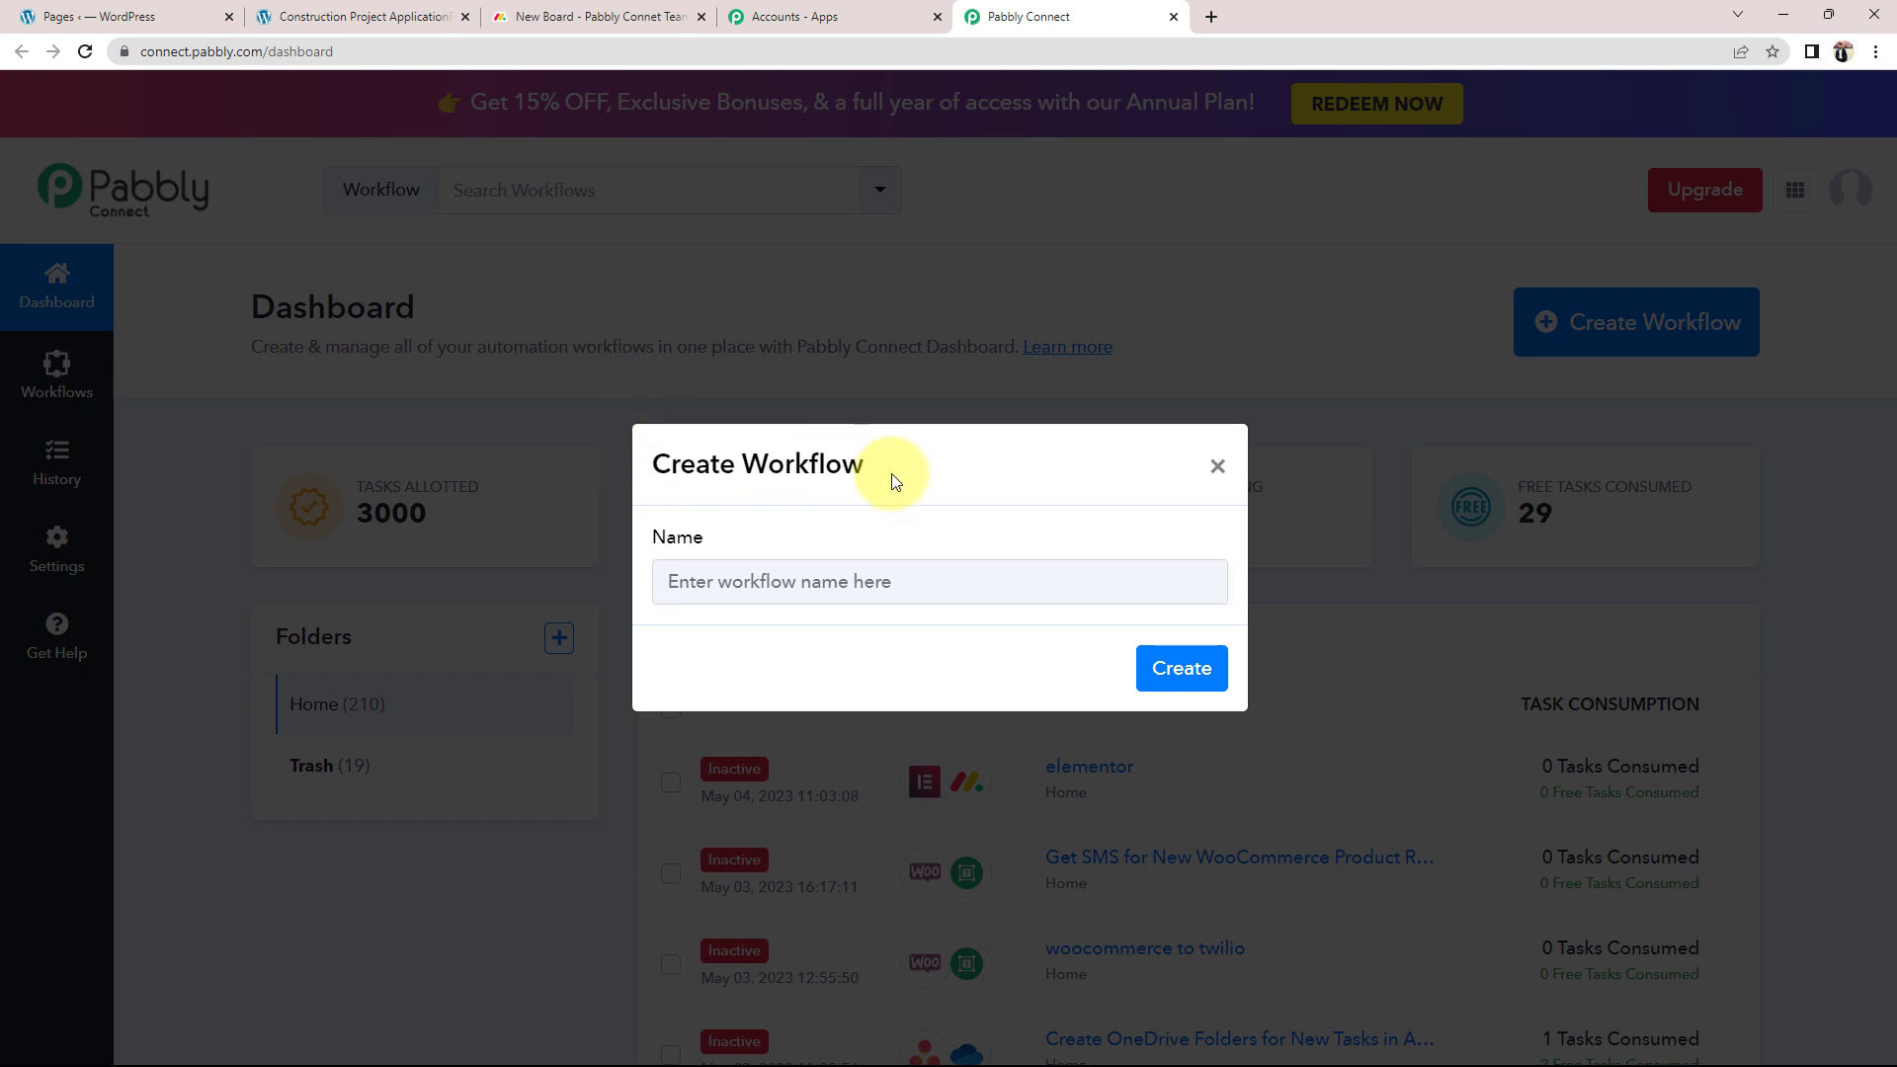
left_click(776, 581)
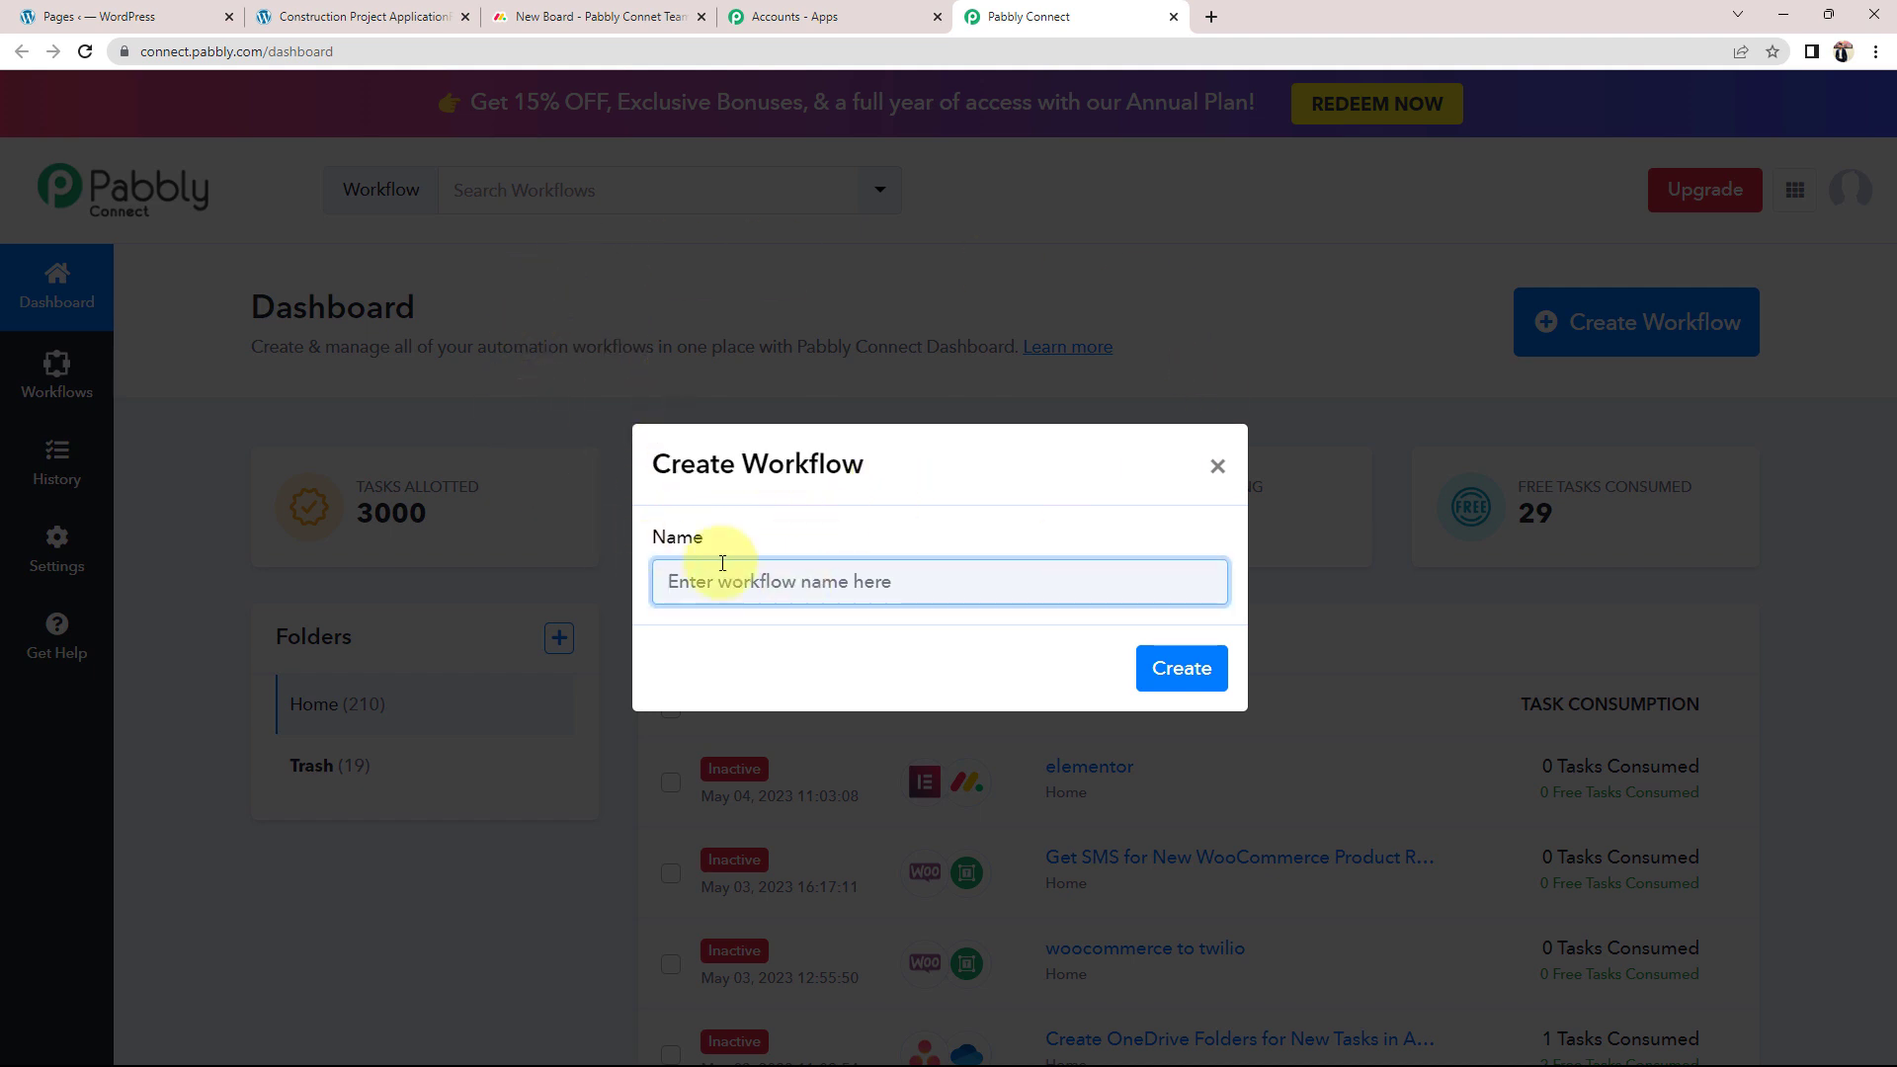
type("Create Items in Monday.com for New Elementor Form Responses")
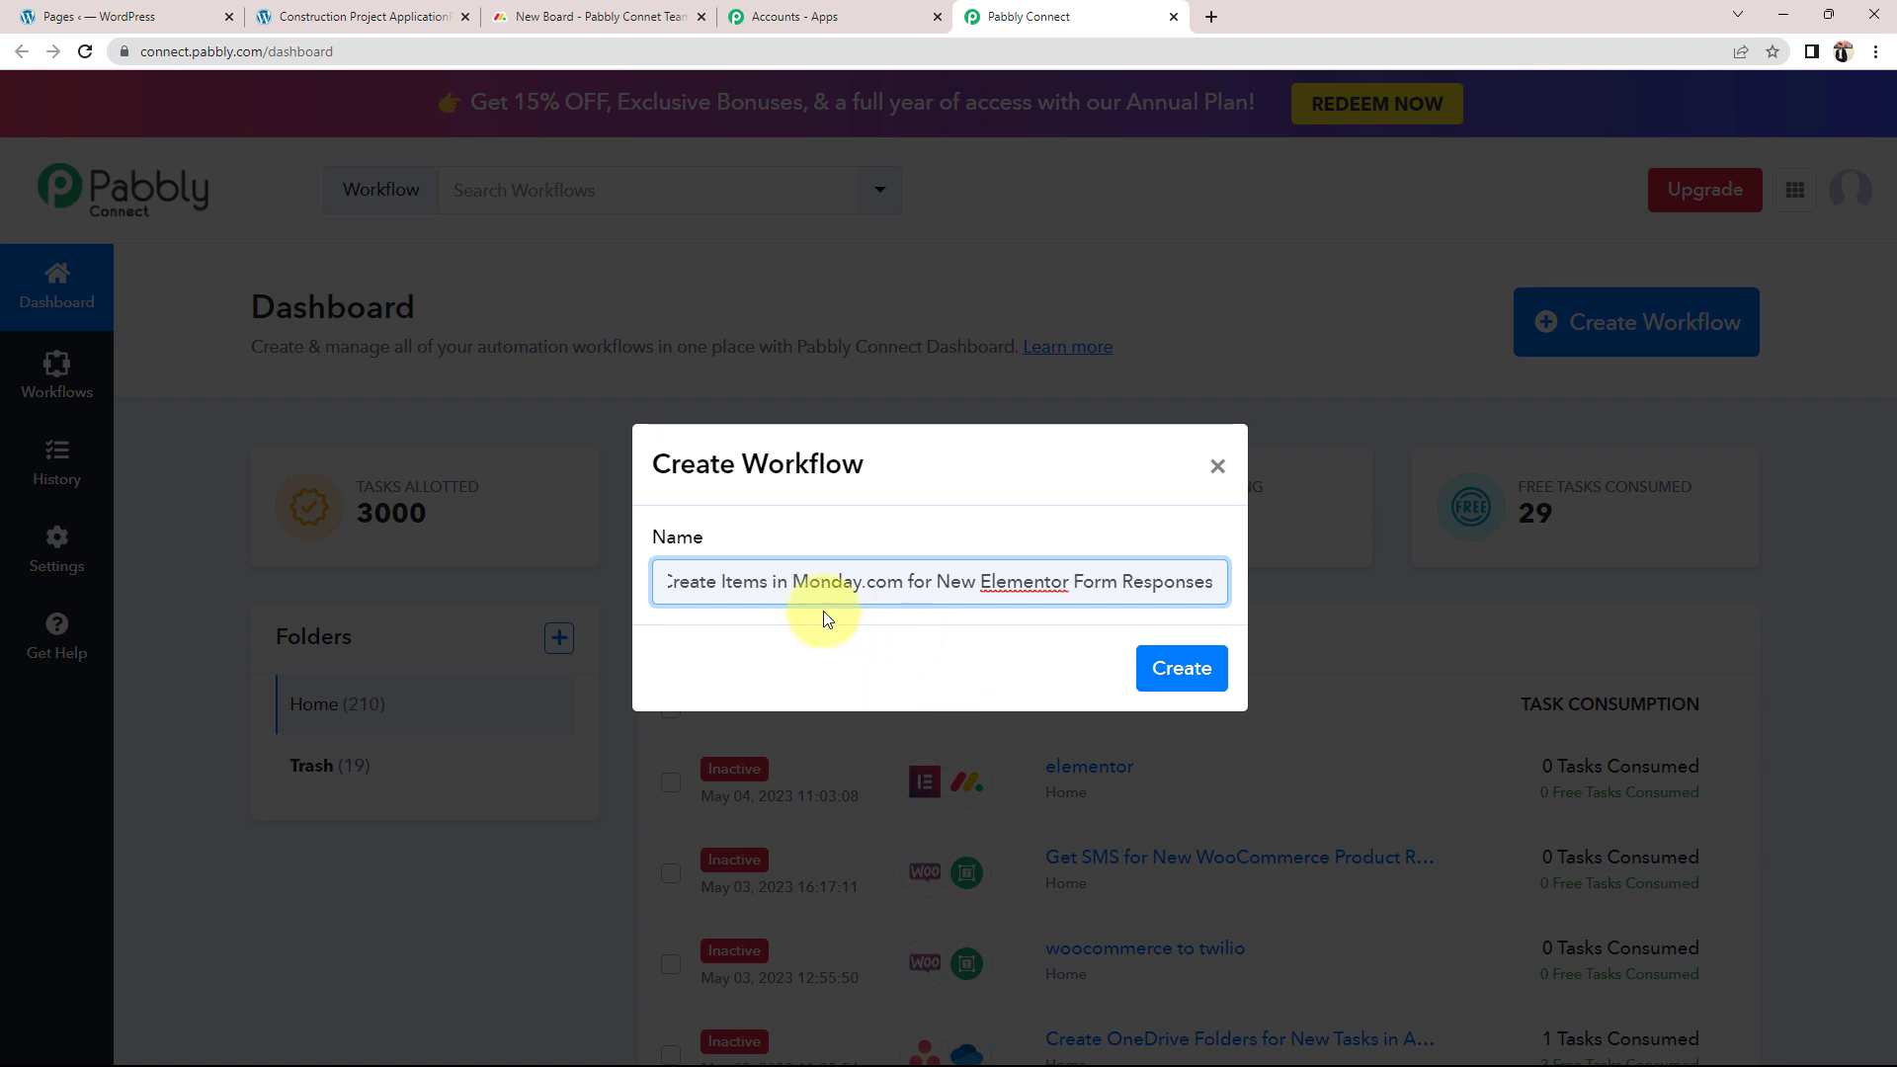
left_click(1196, 668)
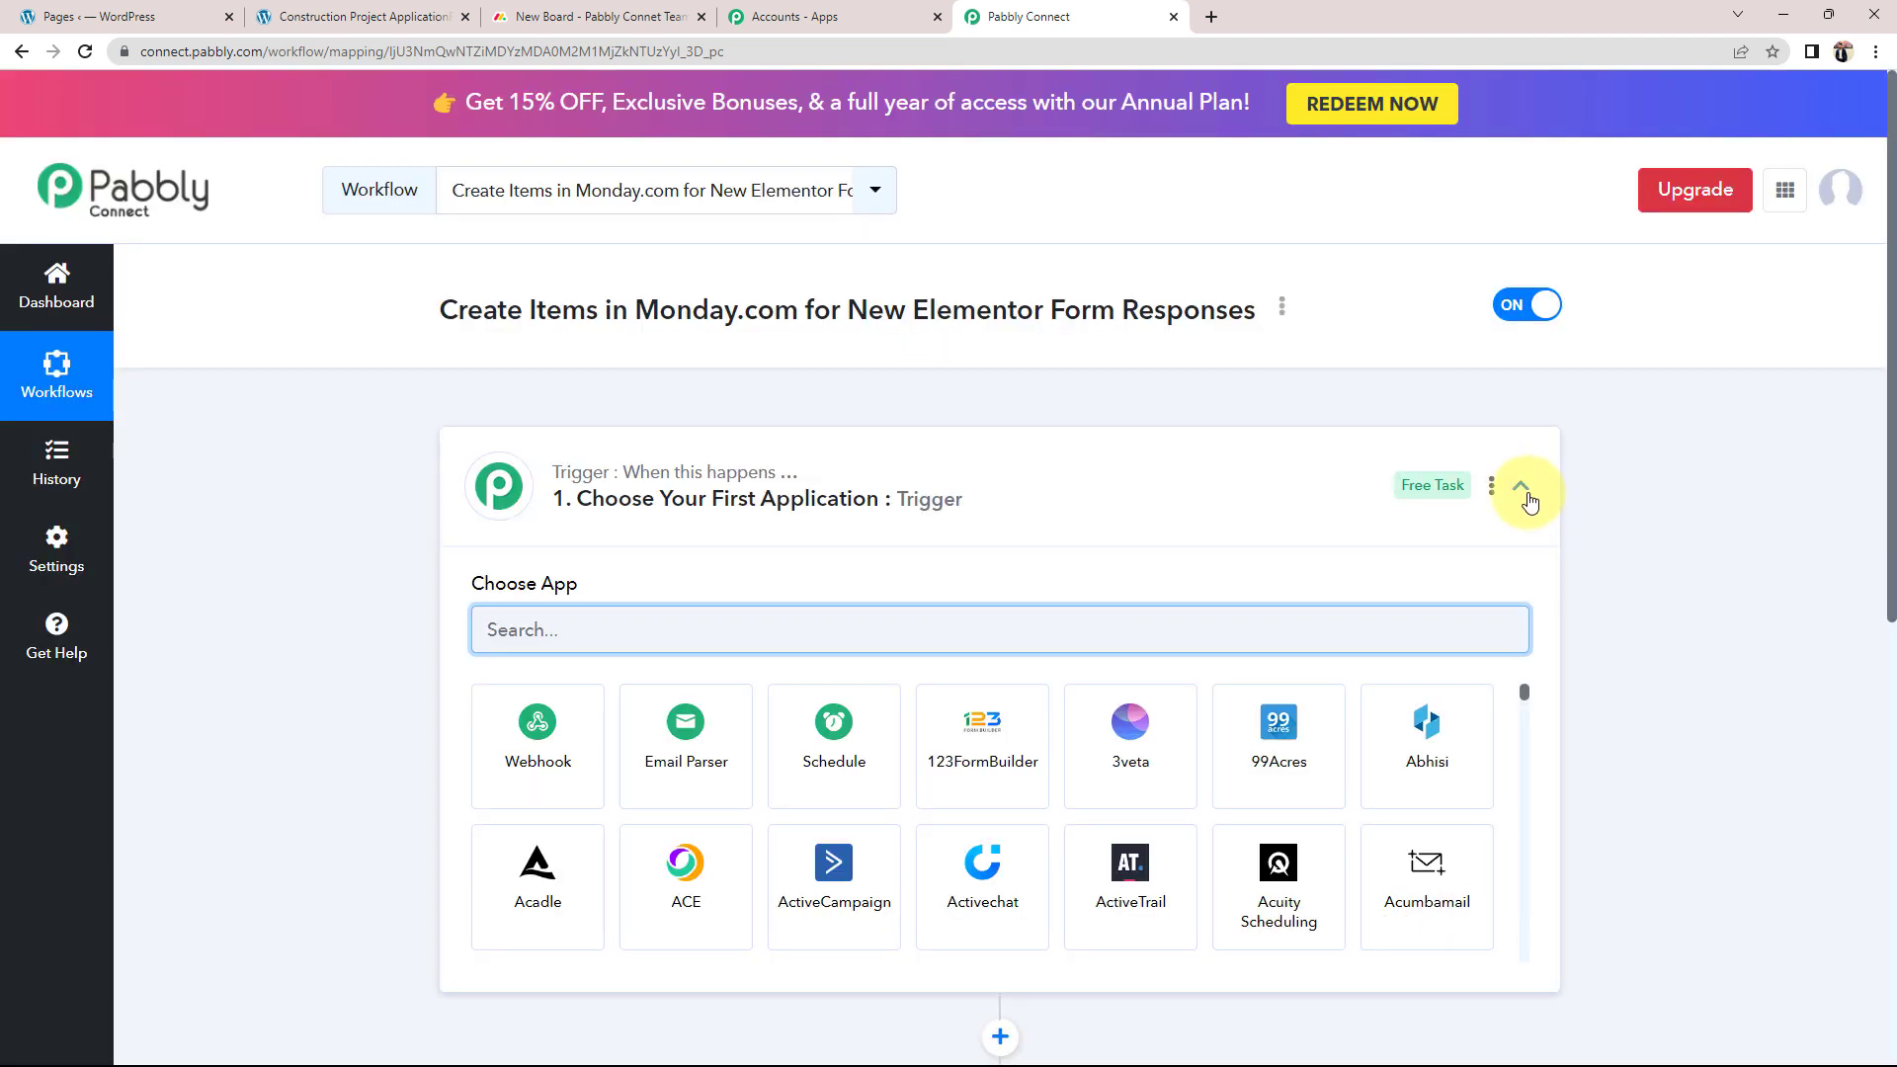
Collapse the trigger's settings to examine the workflow's trigger and action steps together
left_click(1521, 488)
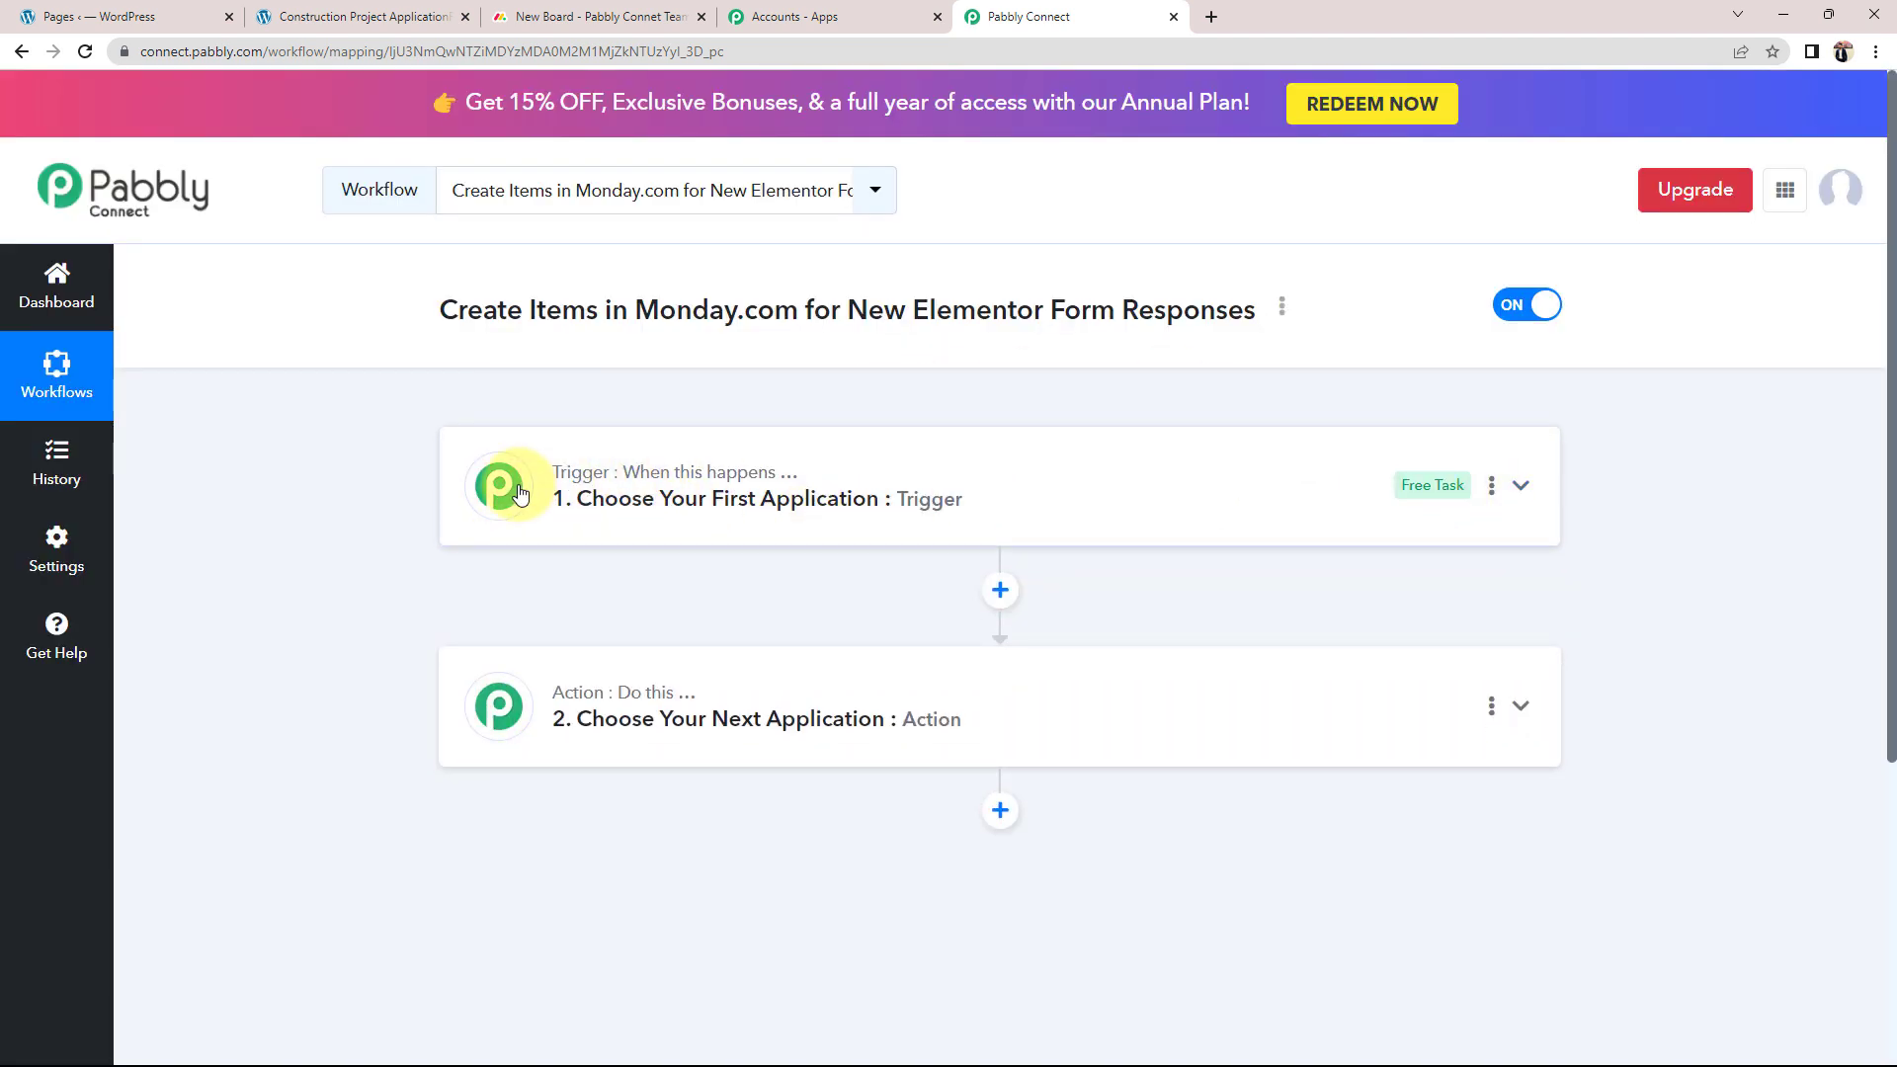
mouse_move(584, 700)
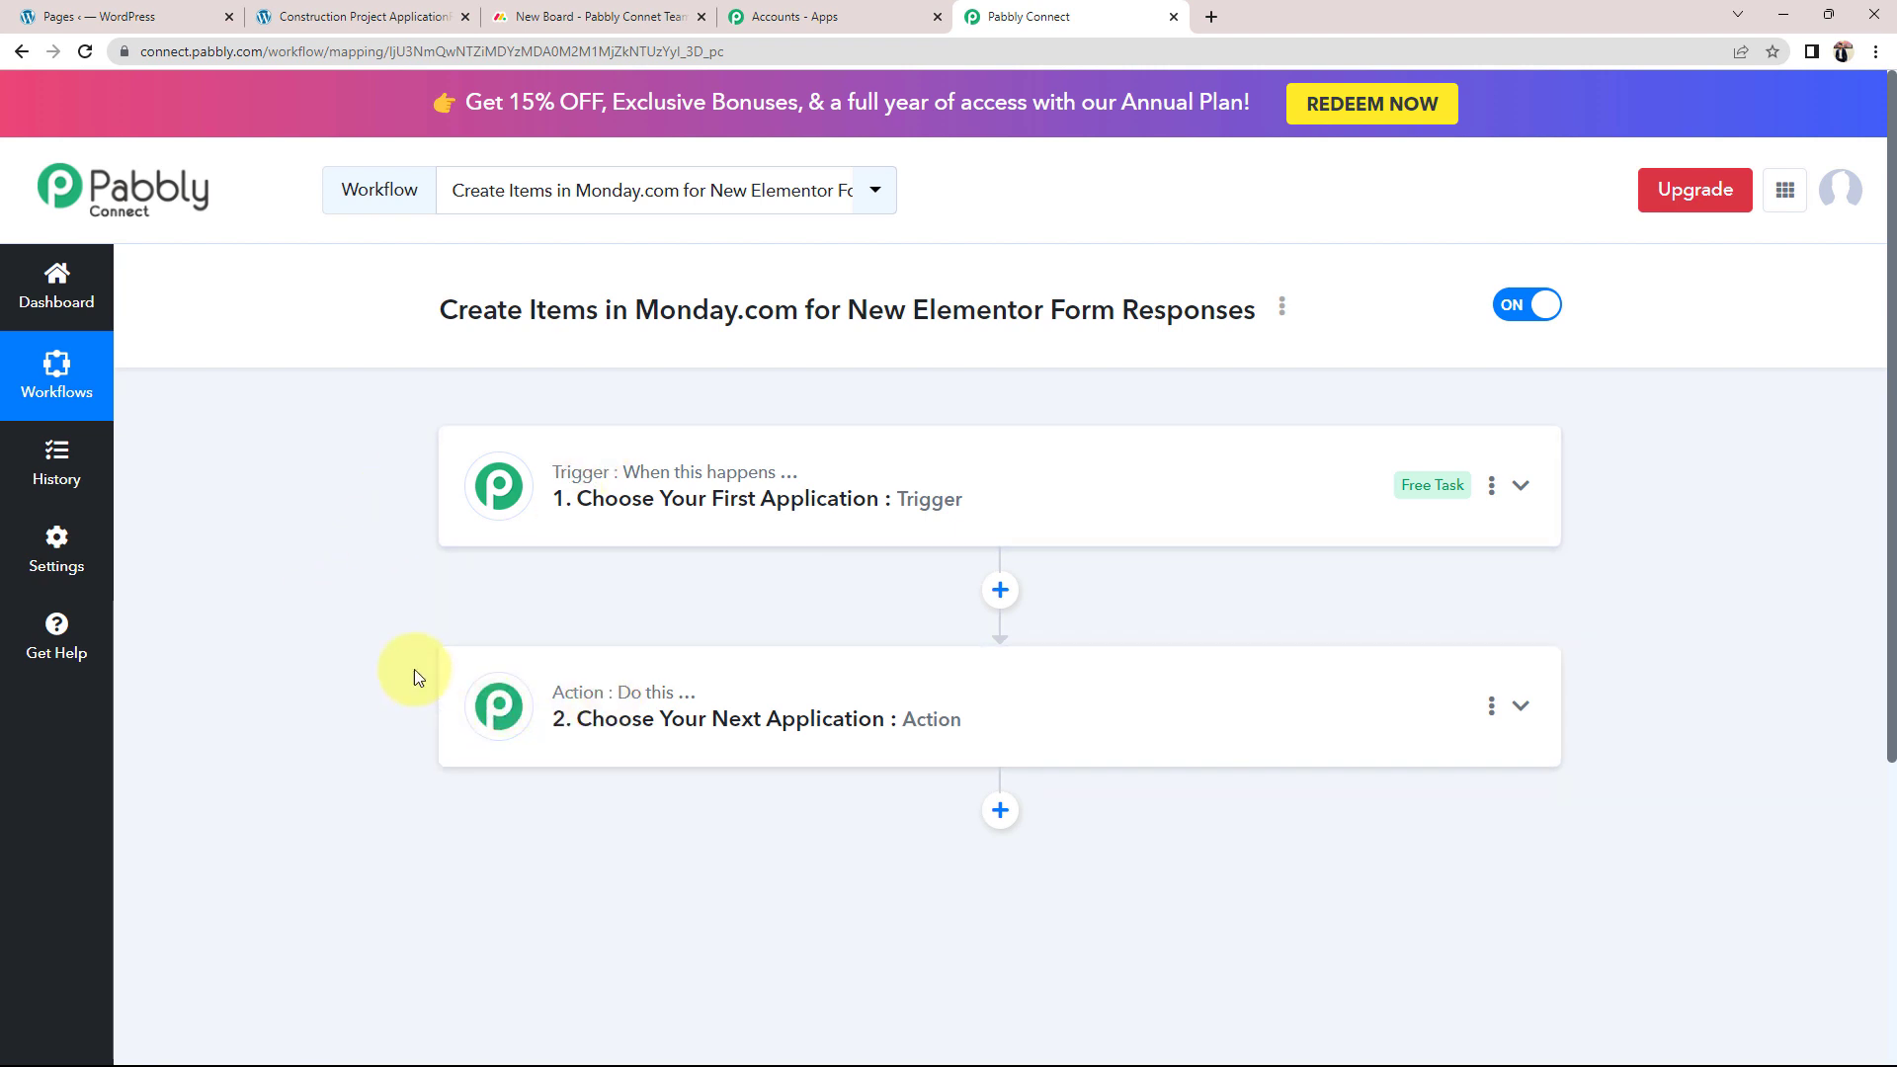
mouse_move(551, 476)
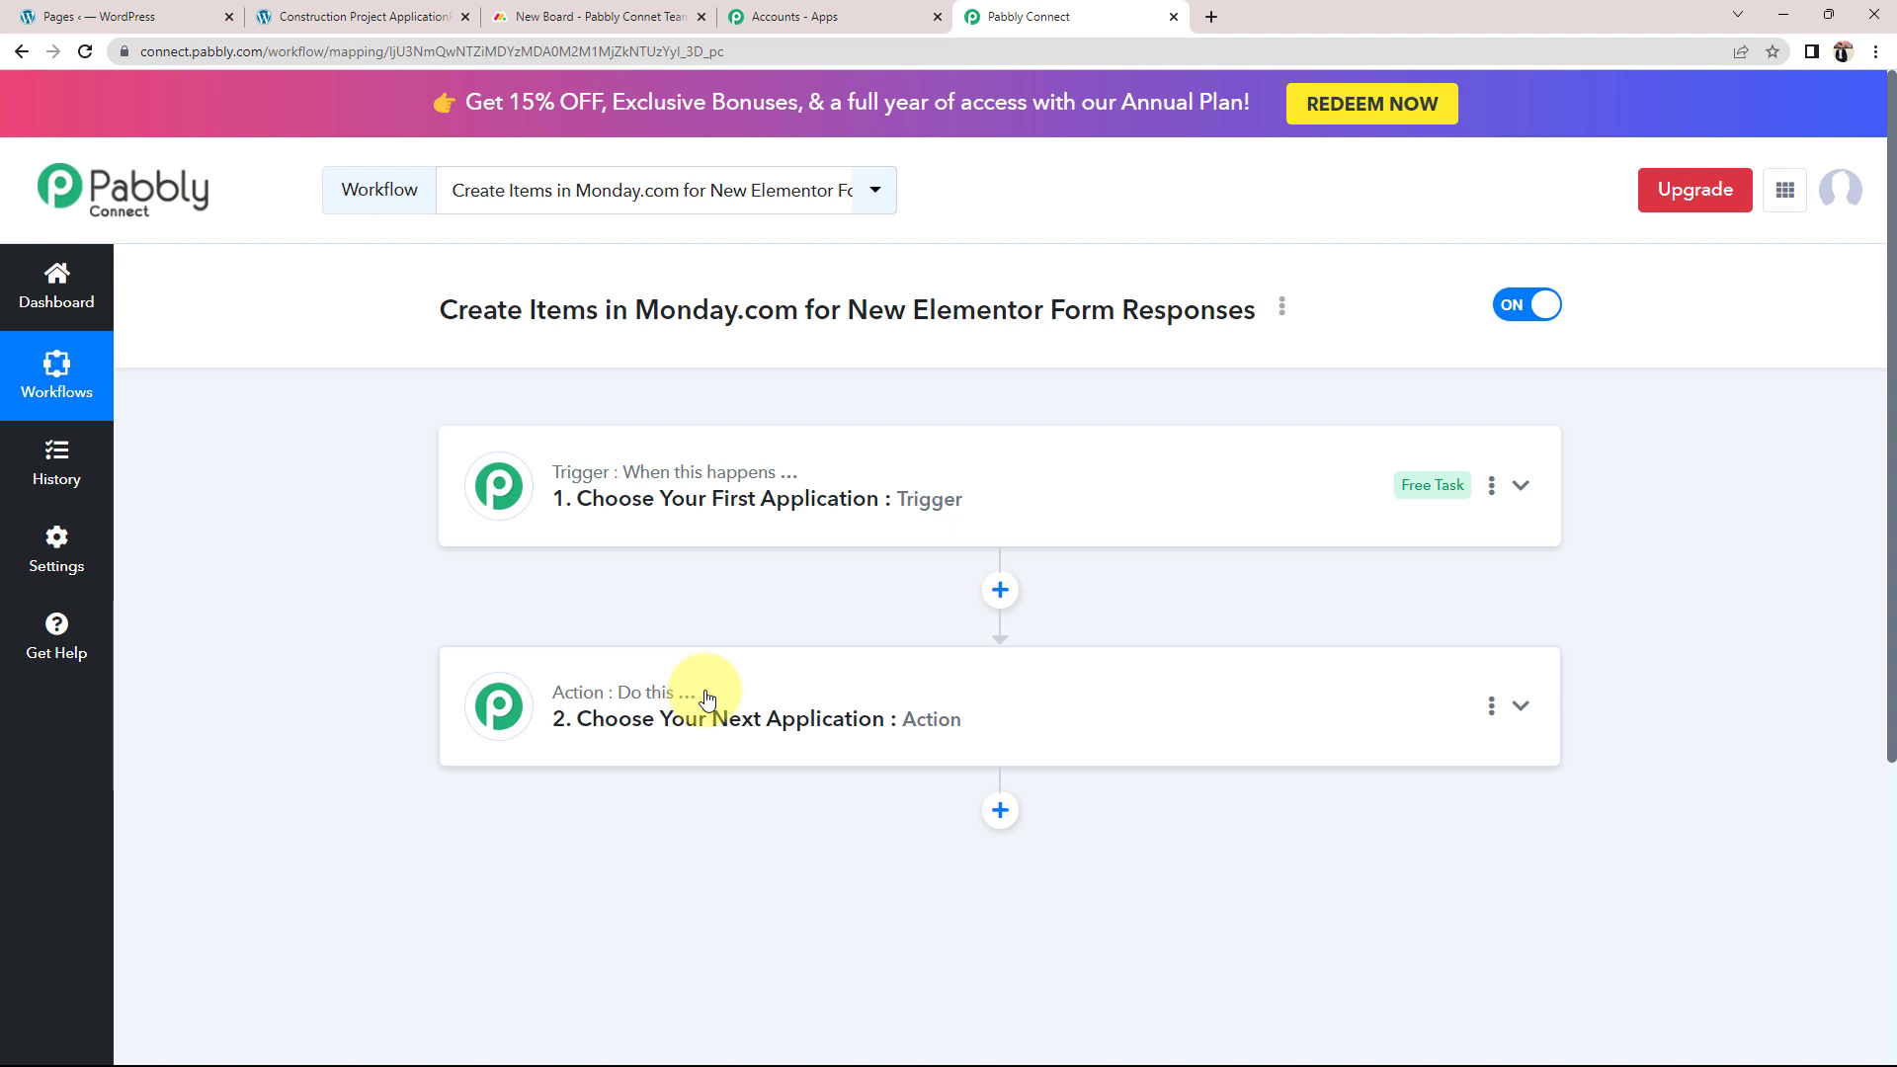
Set the workflow's trigger application to Elementor with New Form Submission as the trigger event
left_click(574, 485)
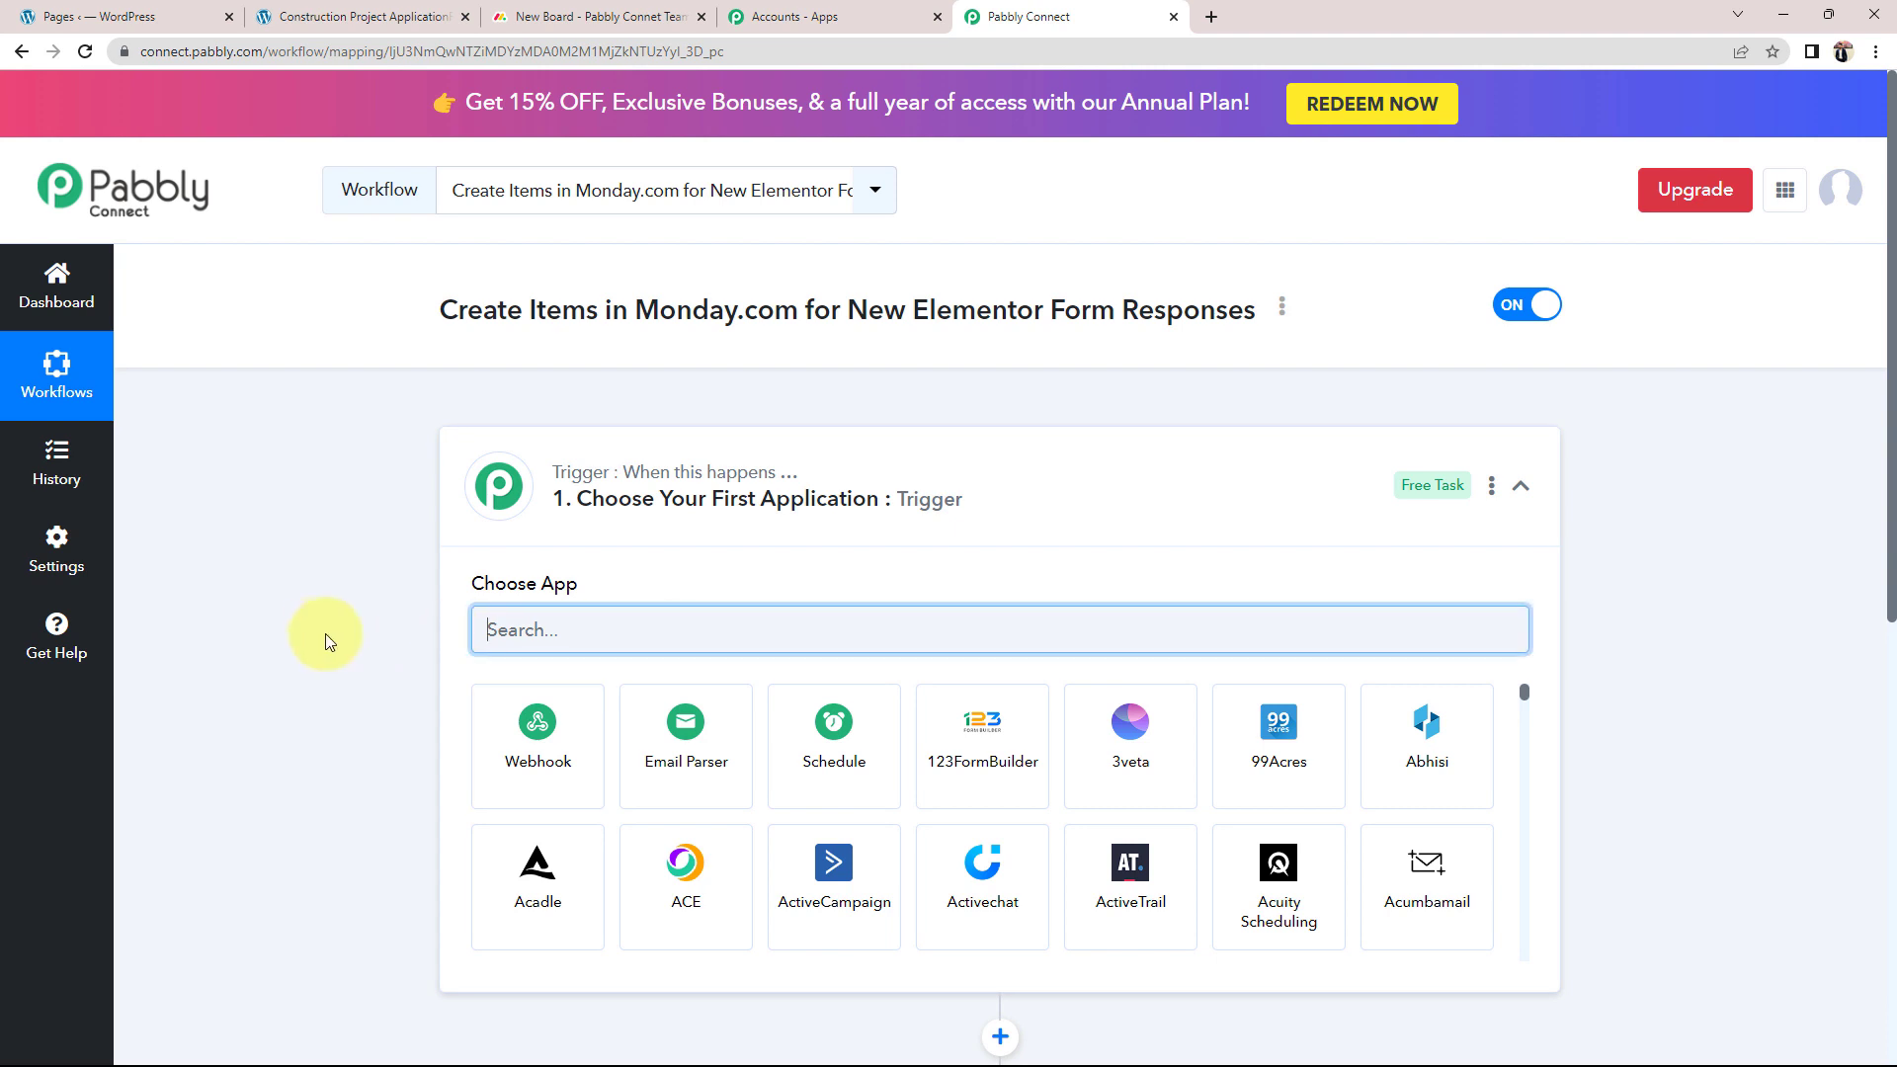
type("ele")
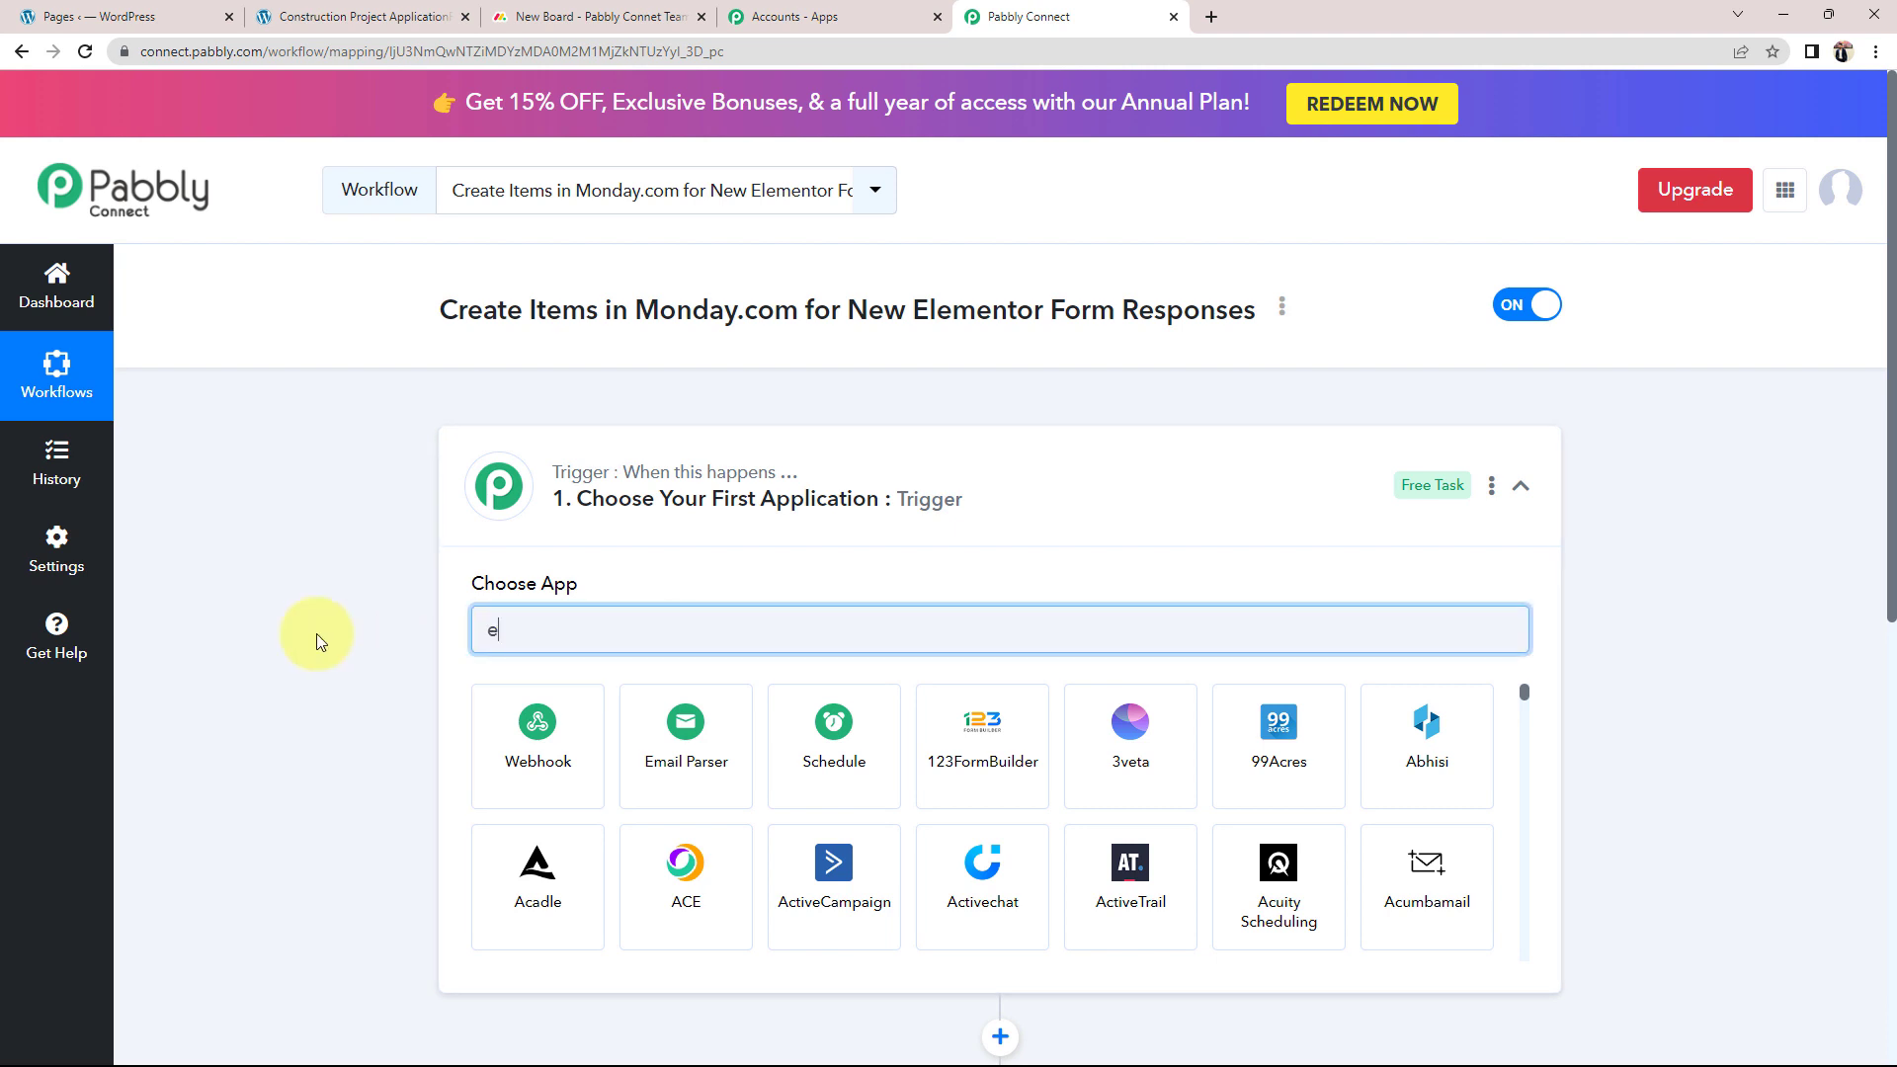
left_click(656, 736)
left_click(516, 751)
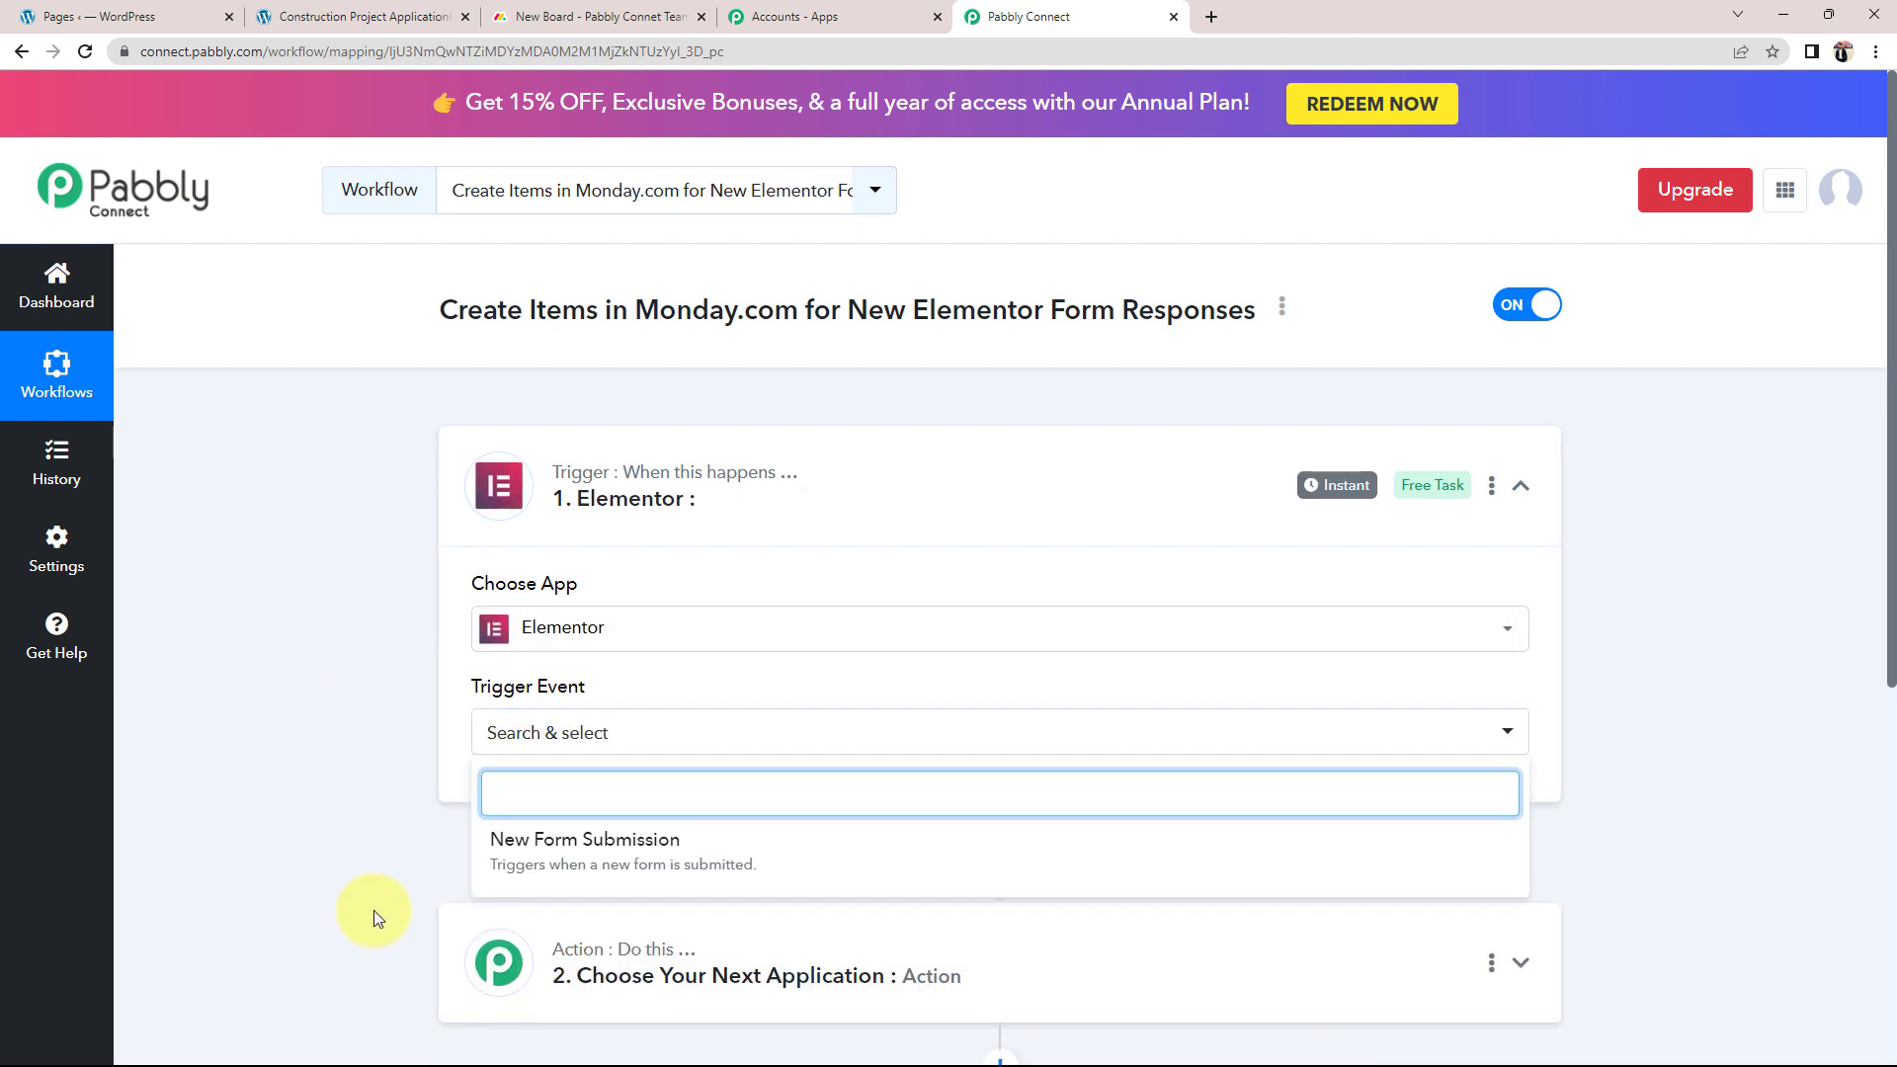
left_click(480, 870)
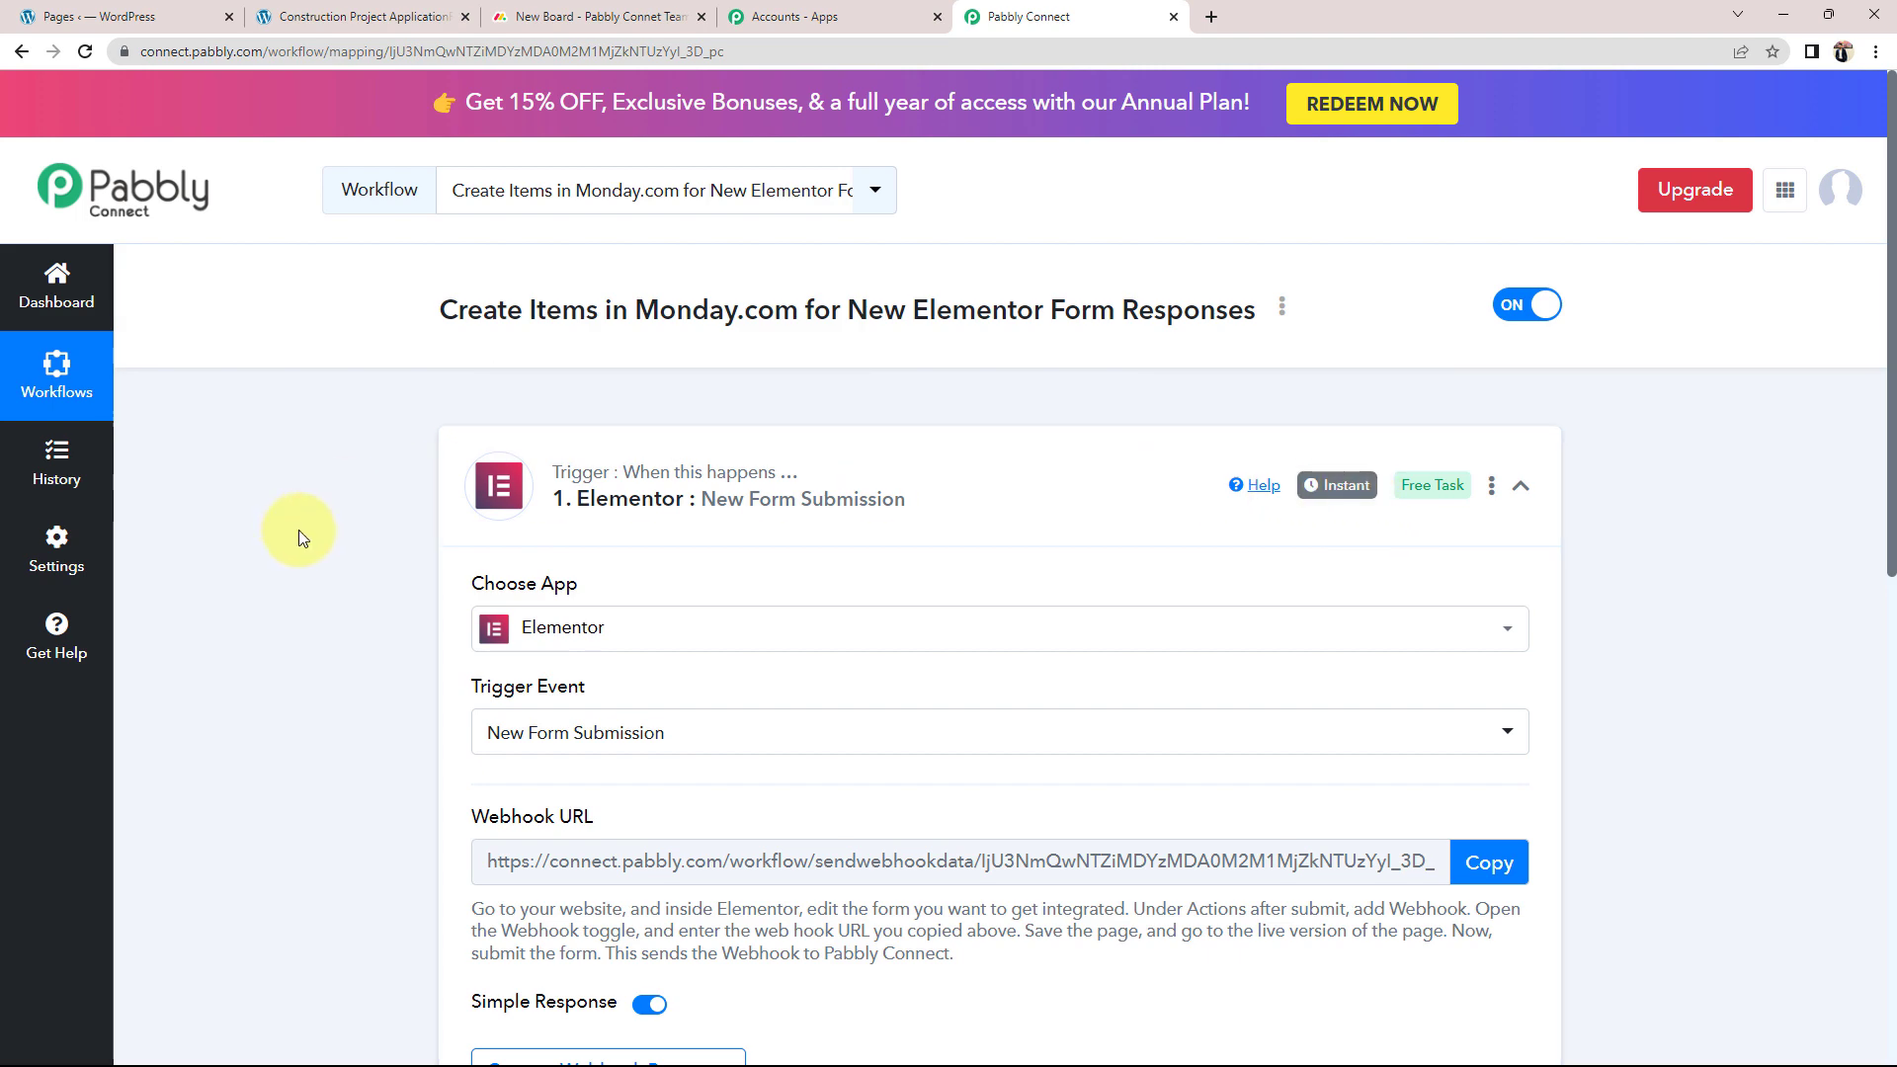
Copy the webhook URL provided for the Elementor New Form Submission trigger
scroll(287, 550, "down", 4)
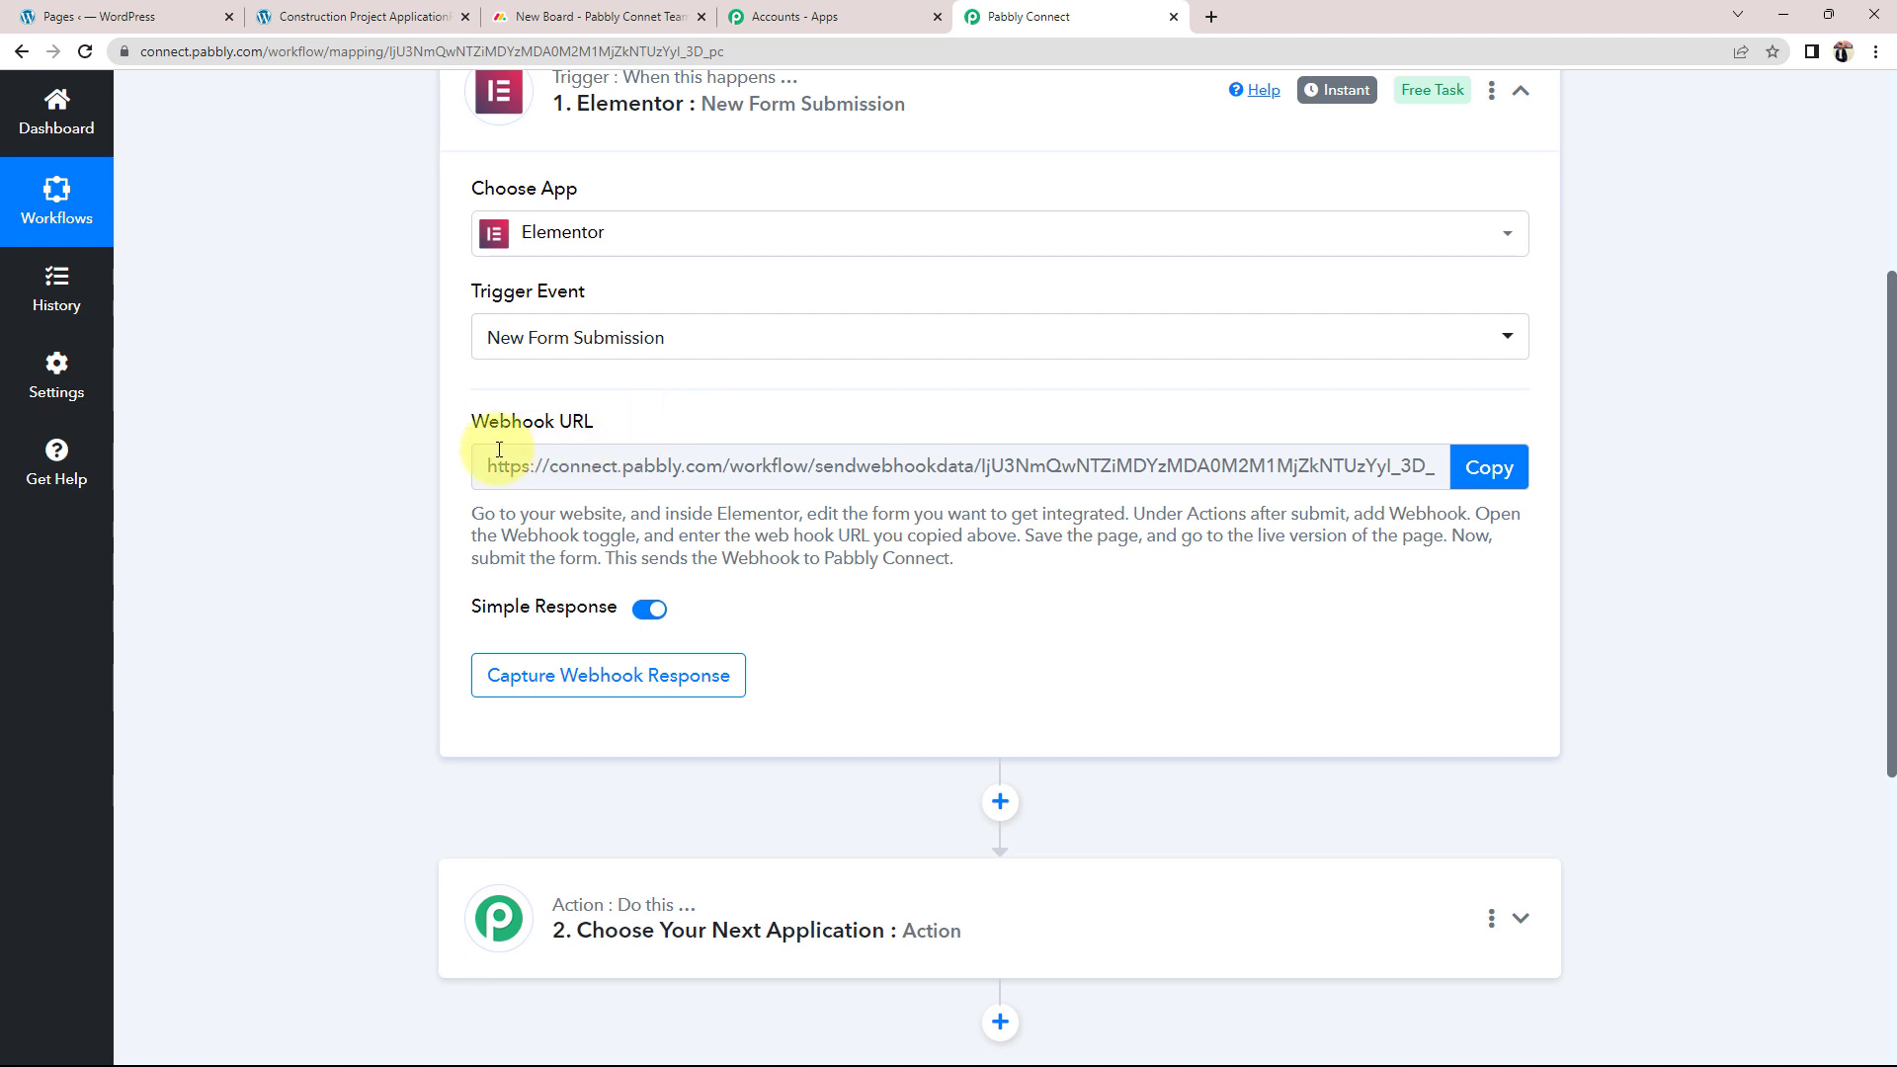
mouse_move(479, 425)
left_click(1489, 468)
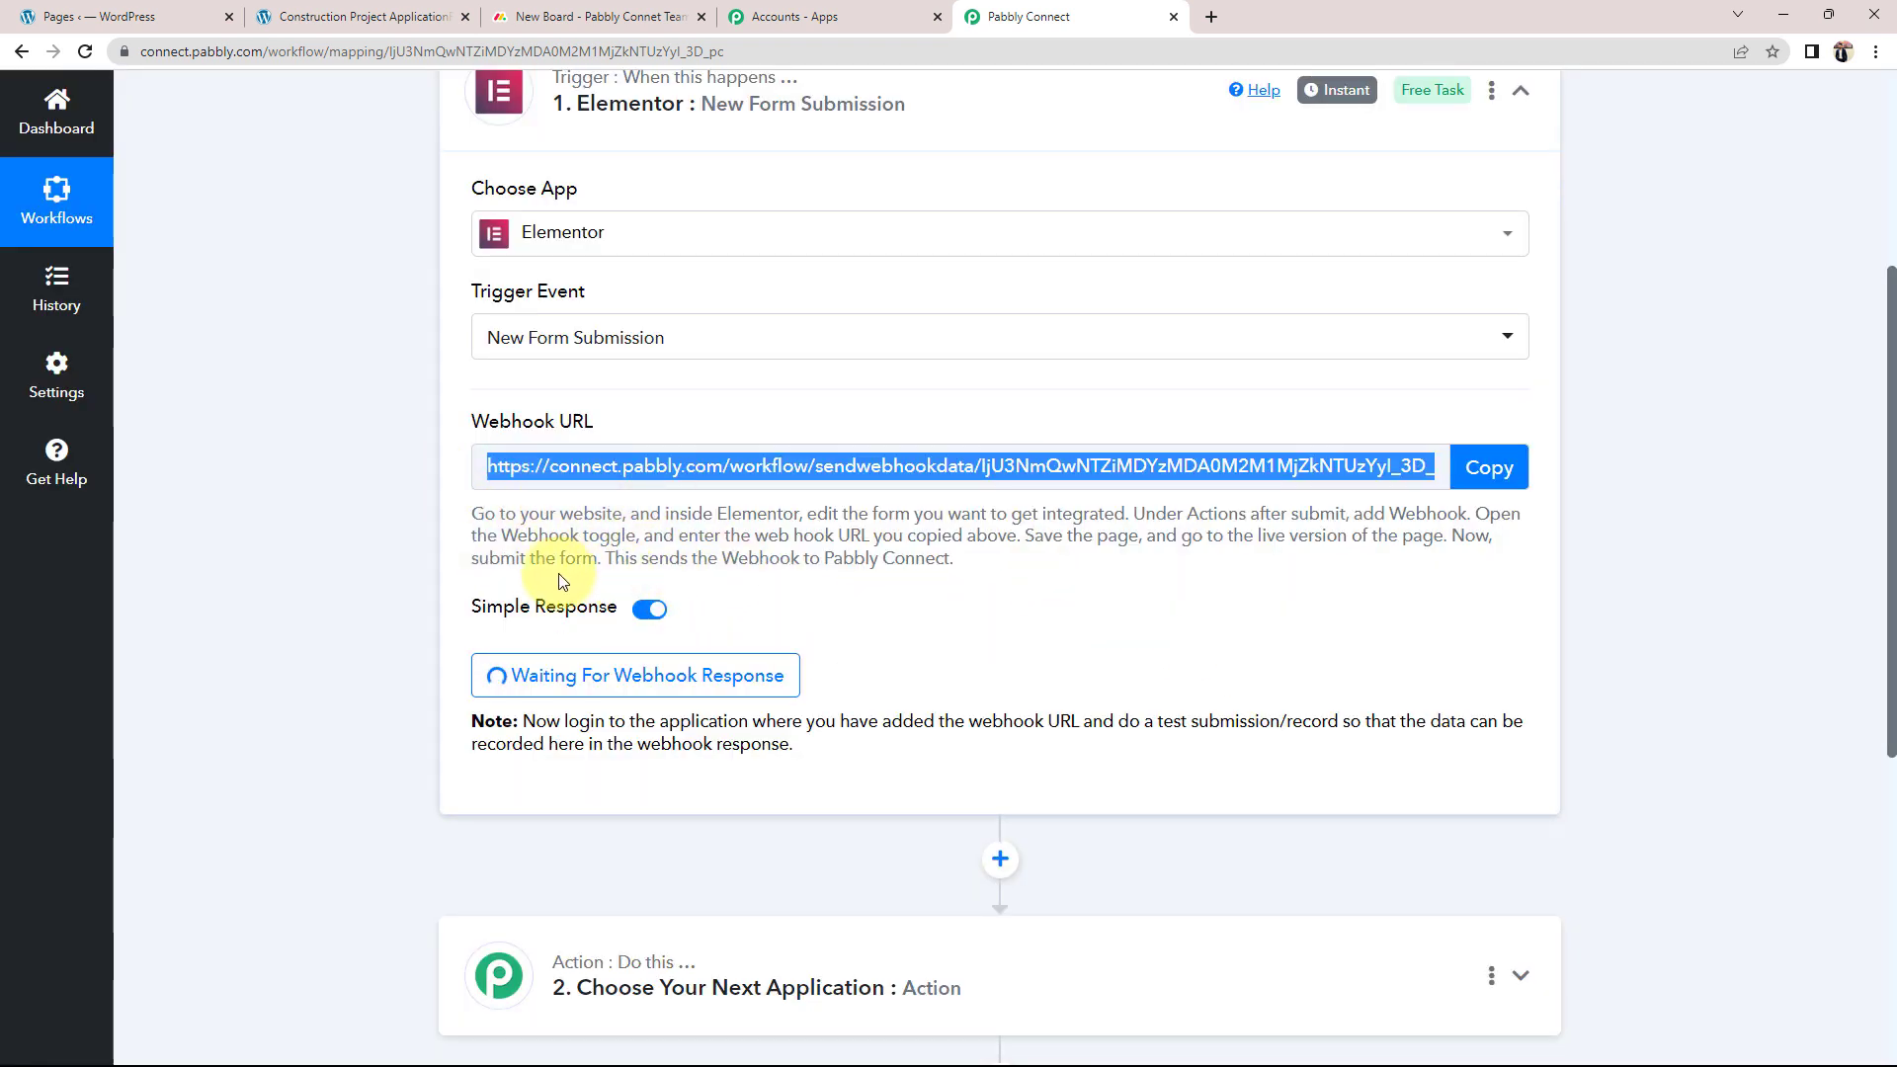
mouse_move(476, 425)
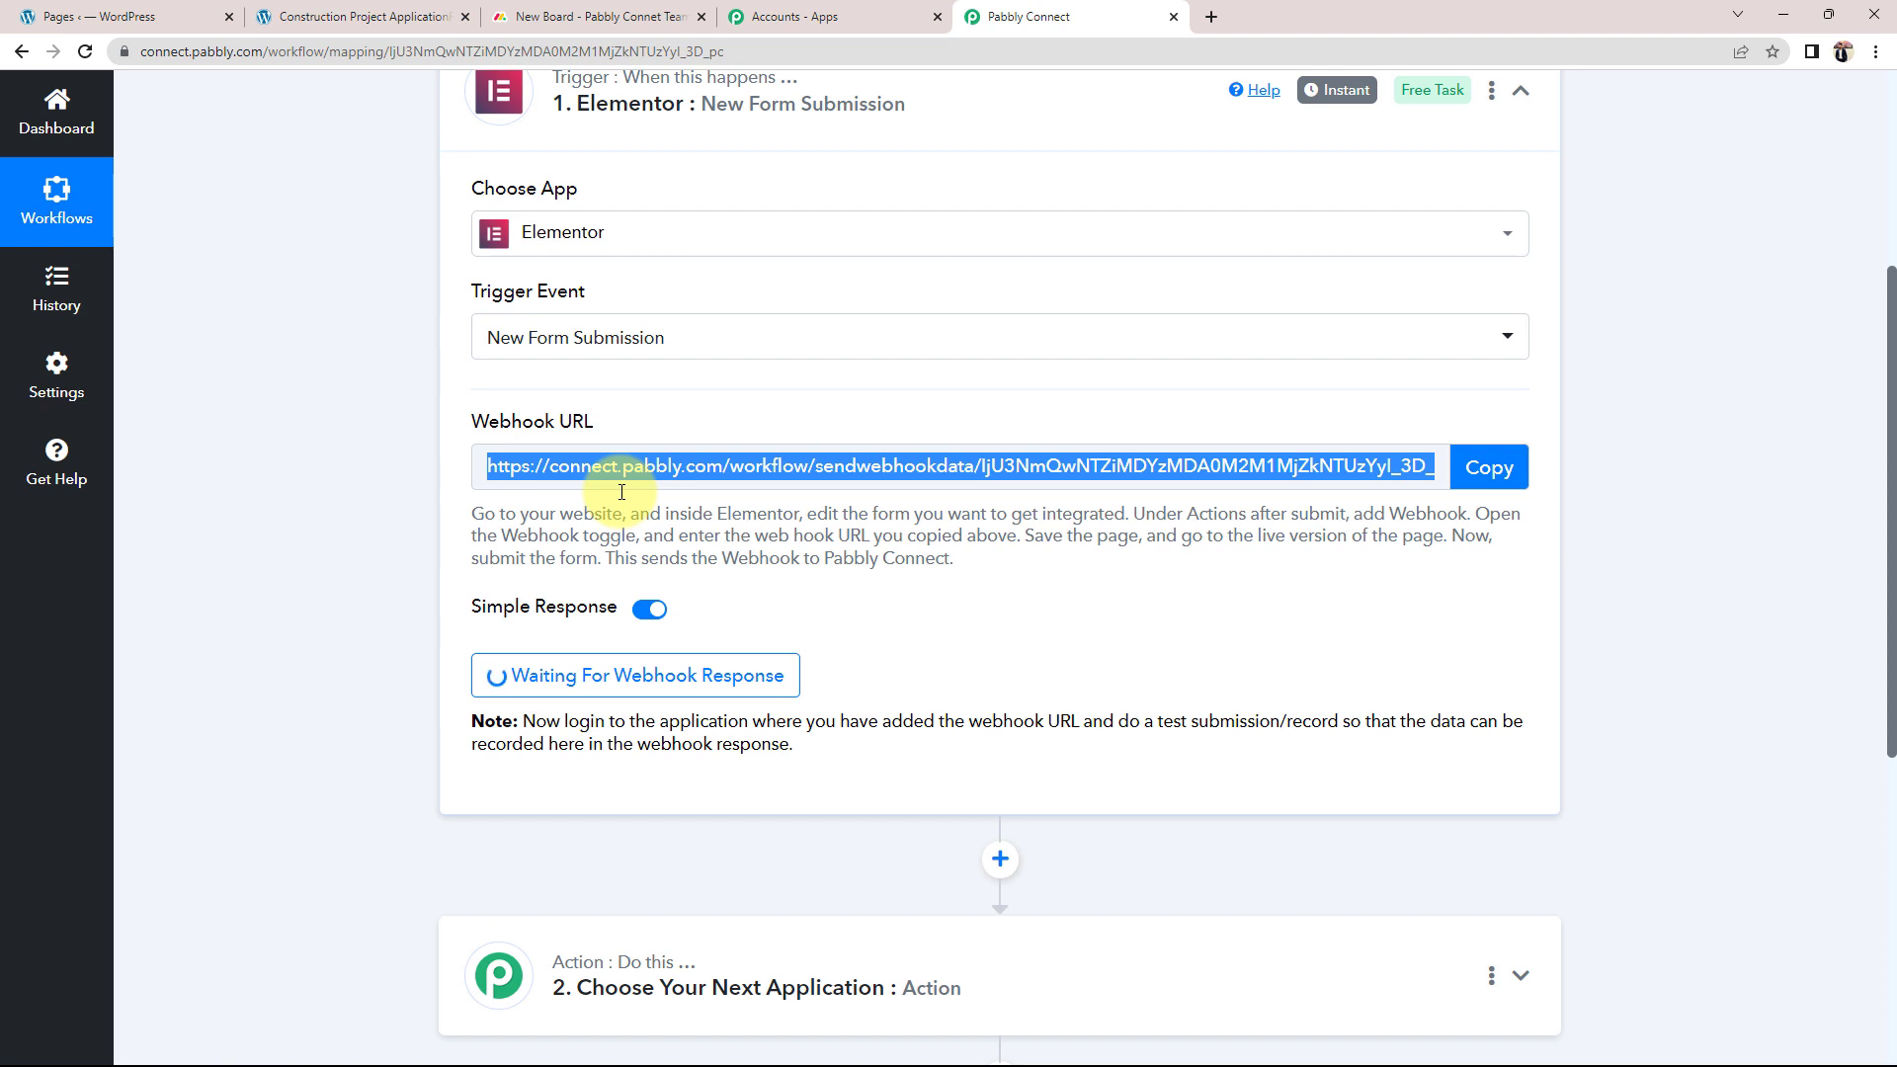
Switch to the WordPress admin and look through the Pages list for pages built with Elementor
left_click(114, 16)
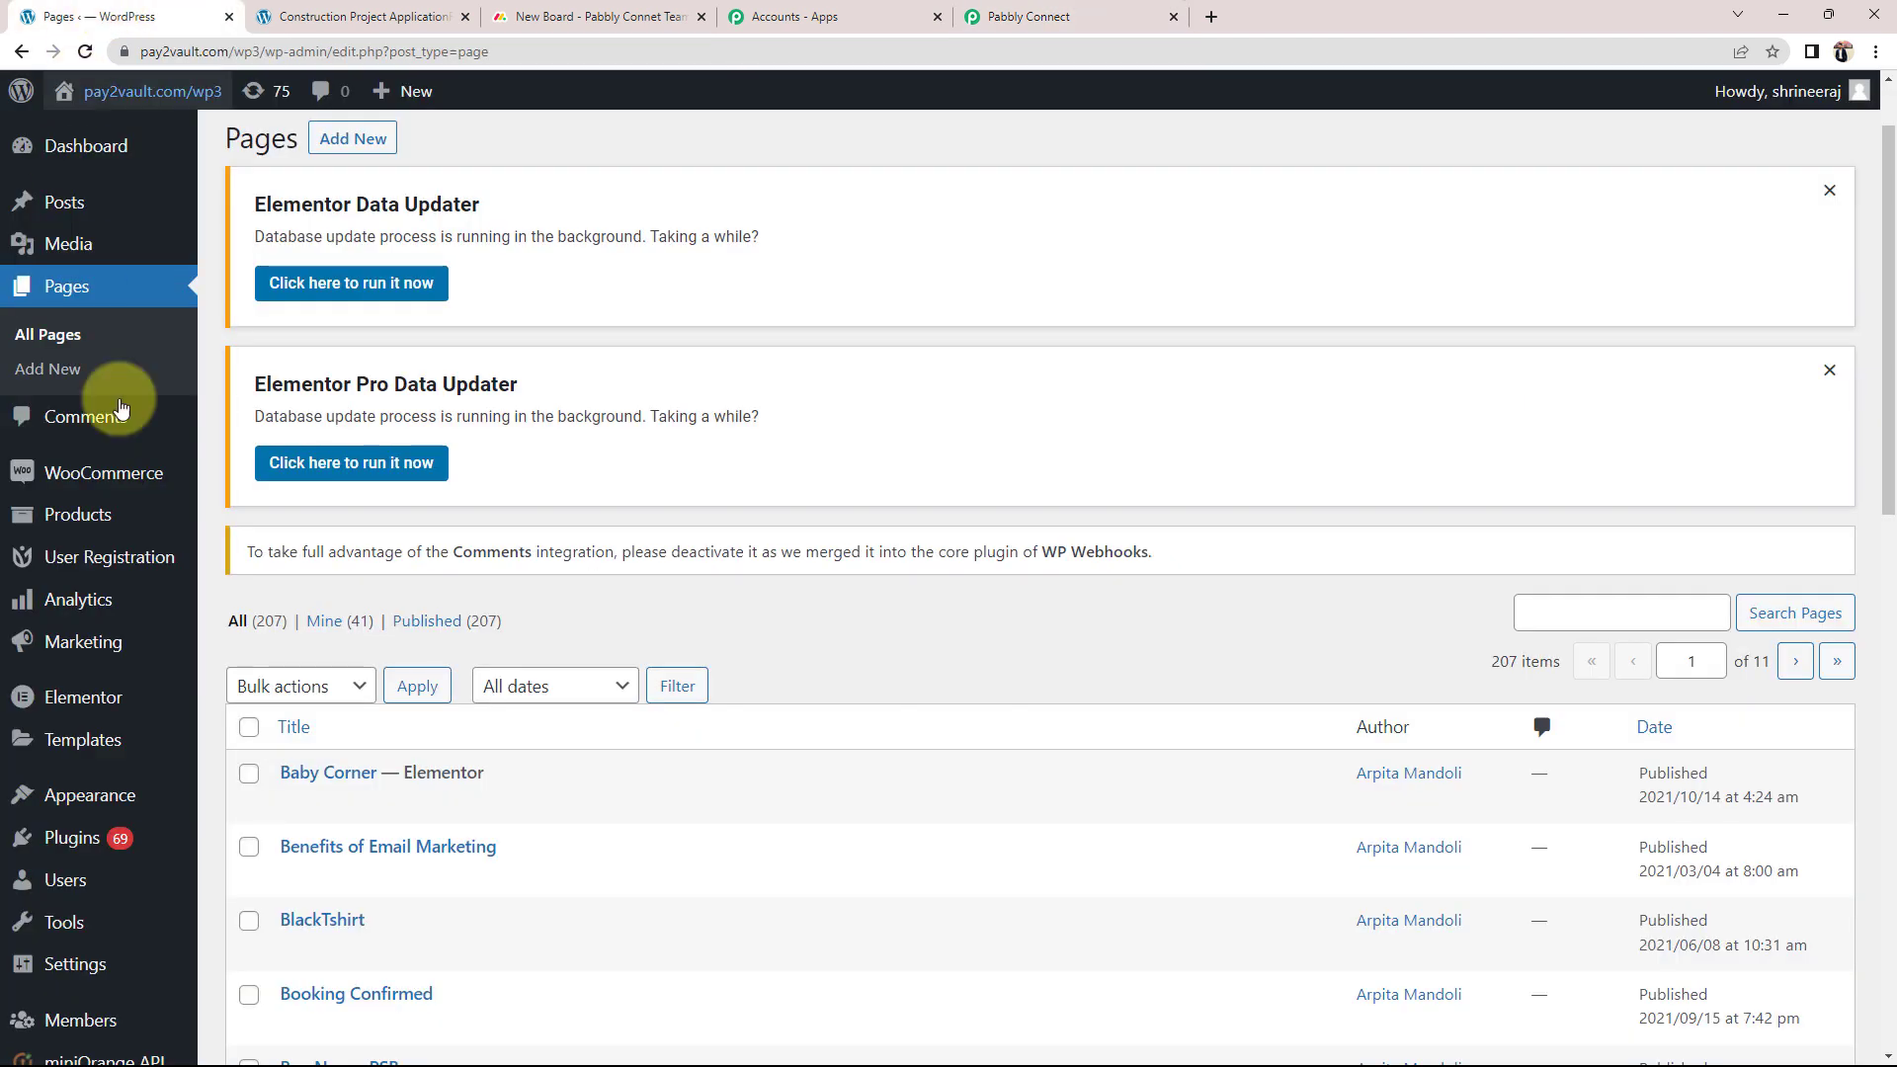
scroll(606, 665, "down", 2)
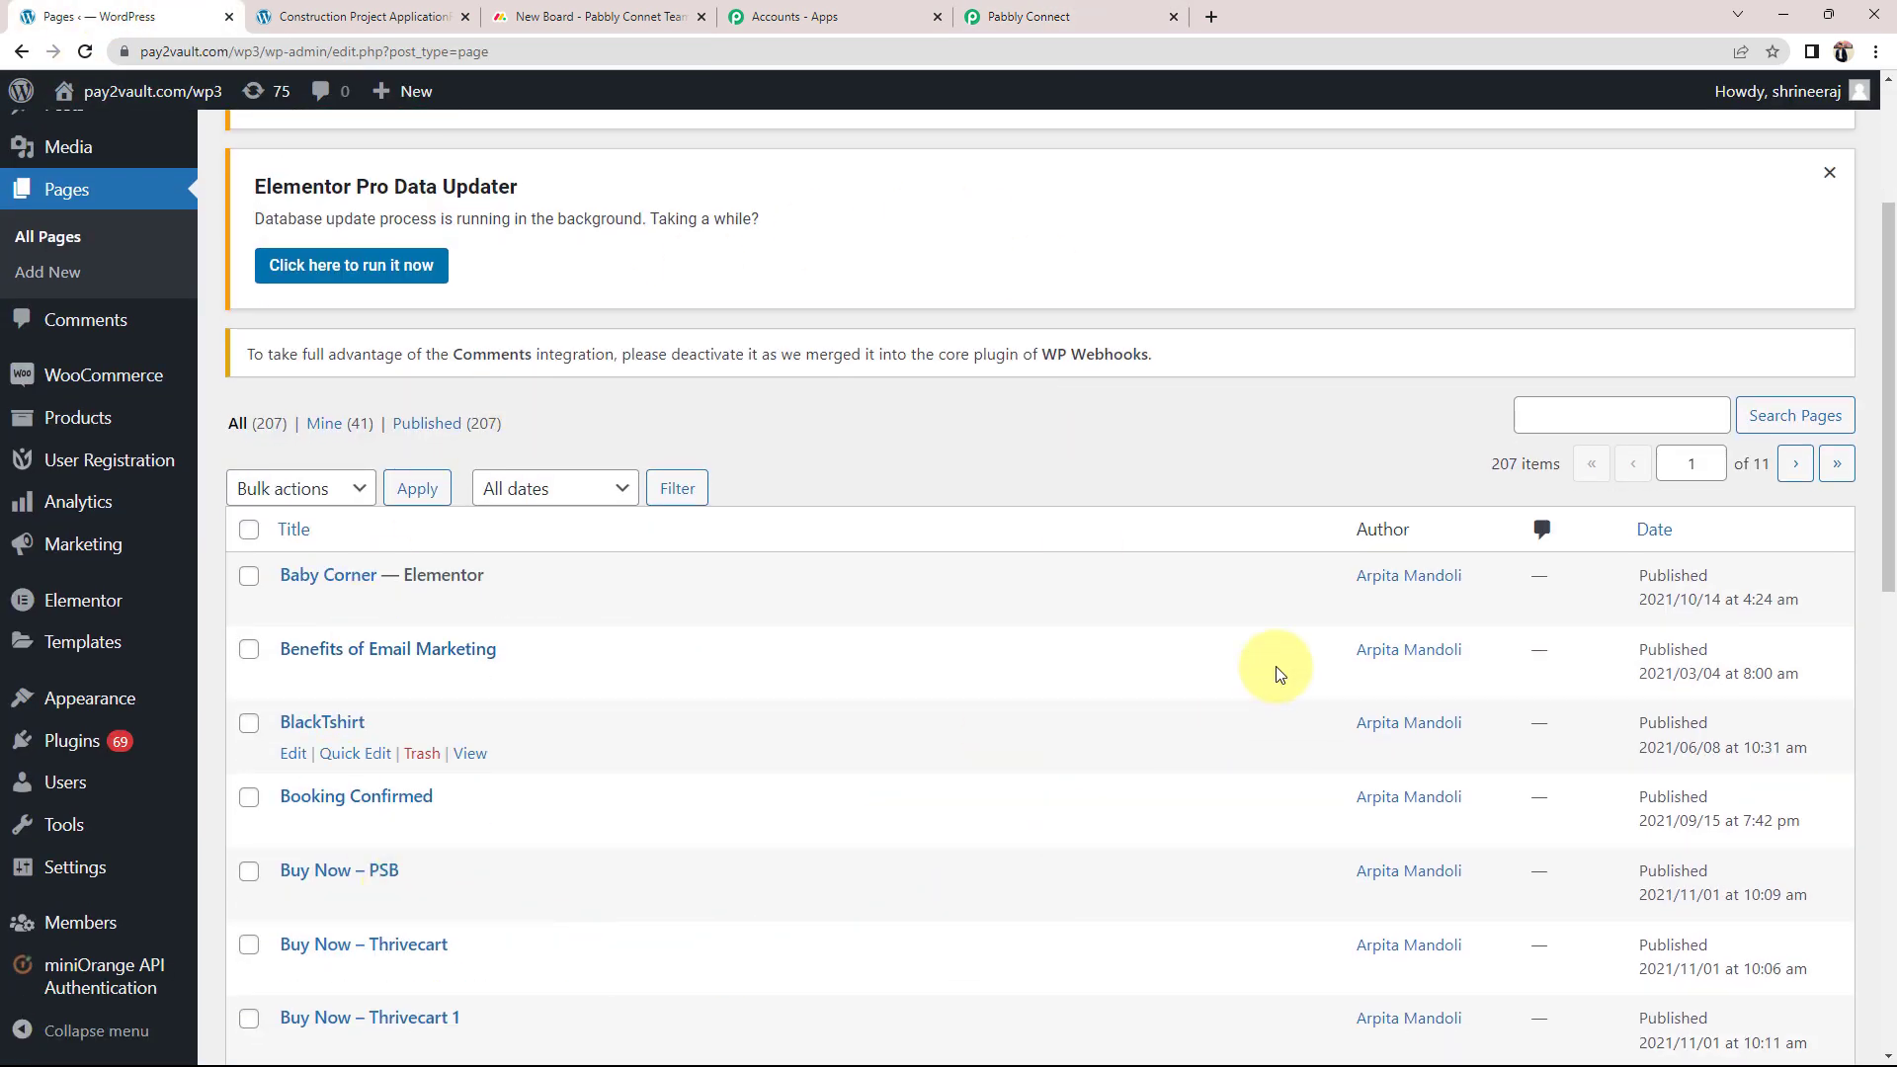
scroll(316, 716, "down", 2)
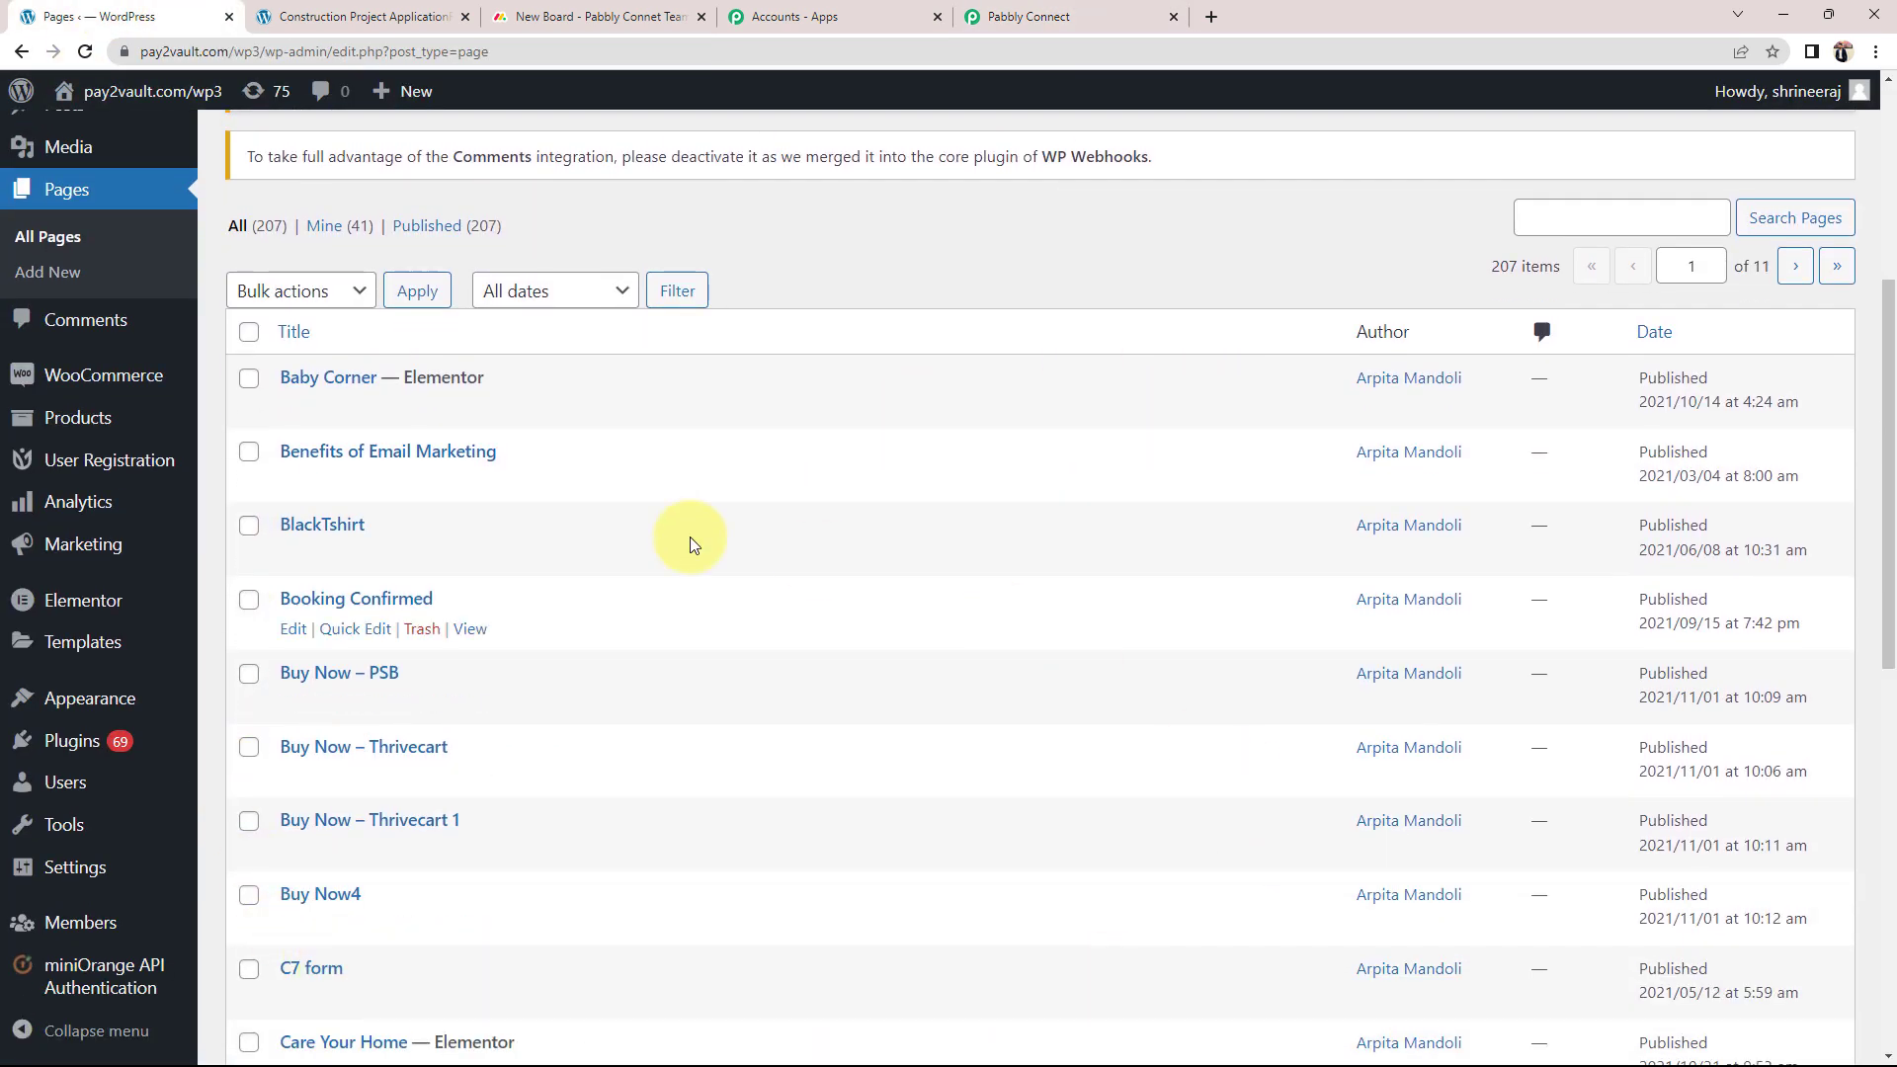
scroll(372, 682, "down", 1)
scroll(371, 687, "up", 4)
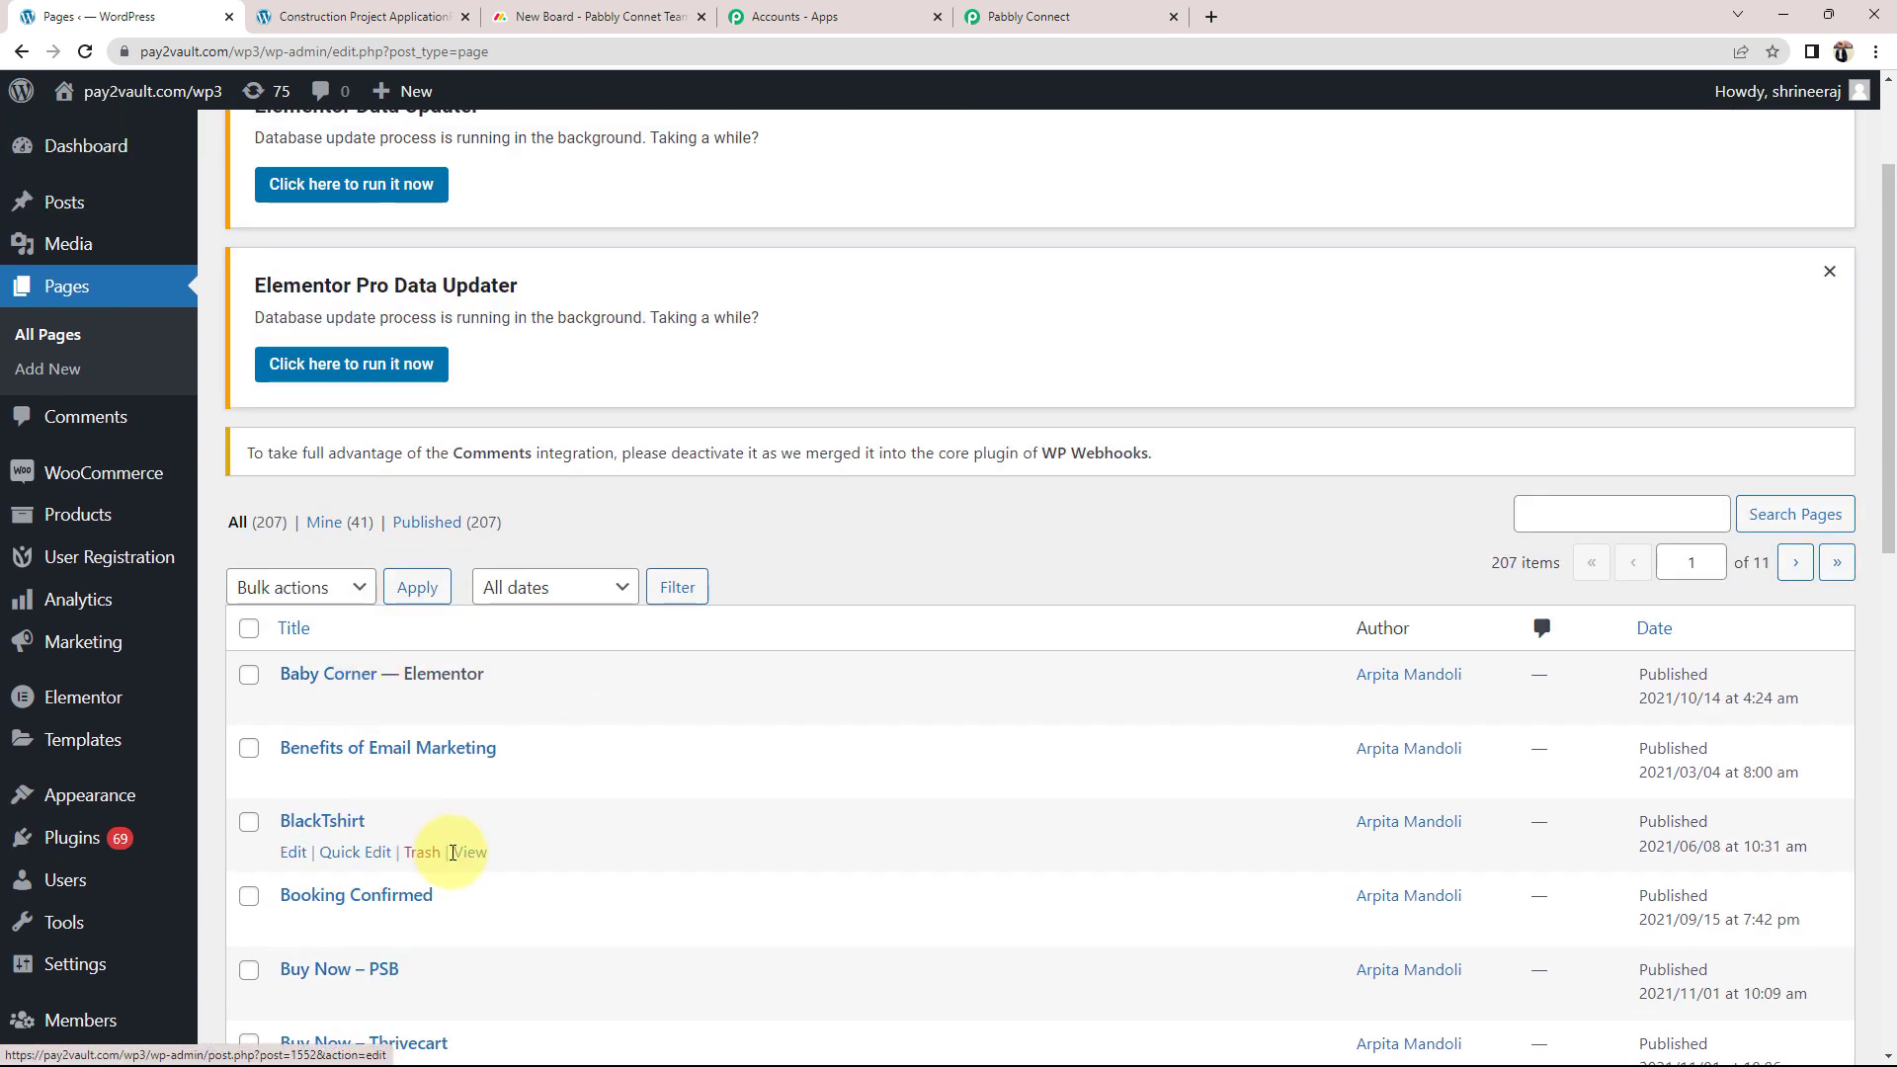
scroll(339, 869, "down", 2)
Switch to the Construction Project Application page preview holding the monday.com task form, rechecking the webhook instructions in Pabbly Connect
left_click(395, 7)
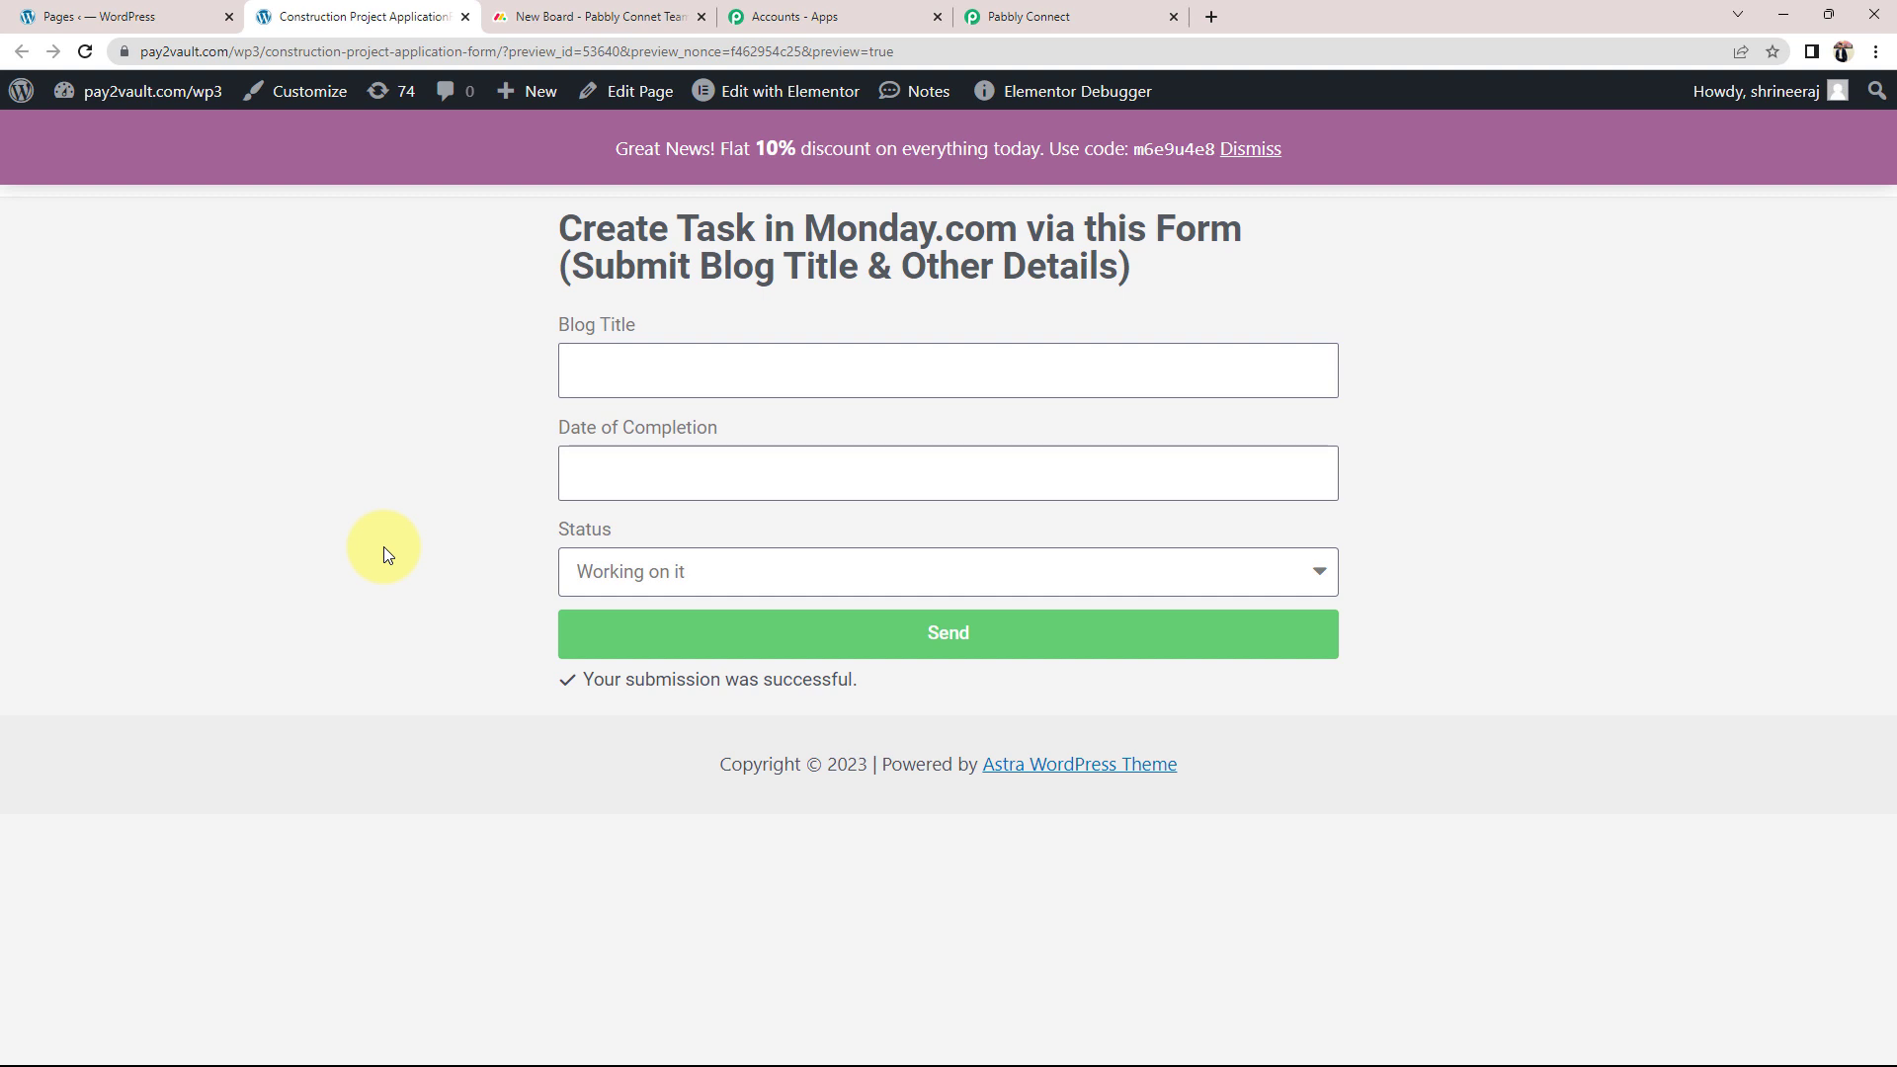
left_click(1008, 17)
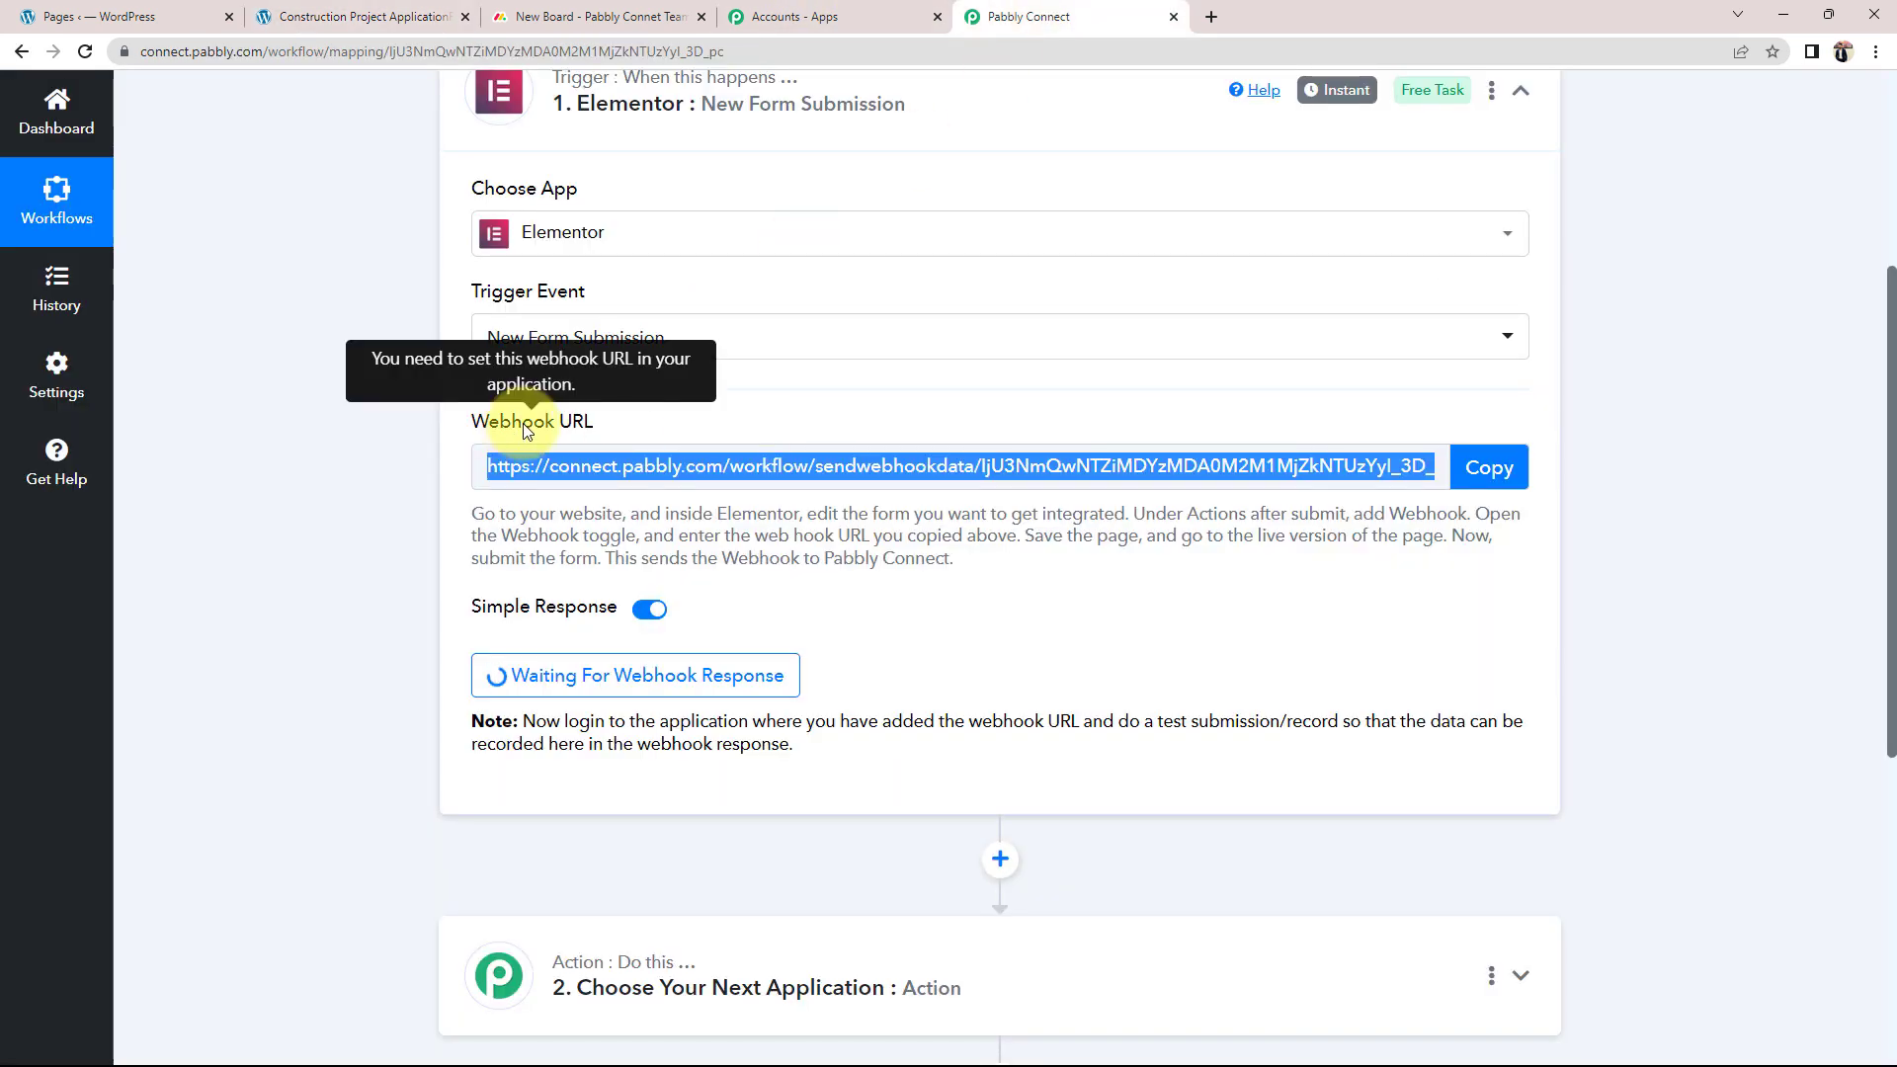
left_click(79, 17)
left_click(341, 17)
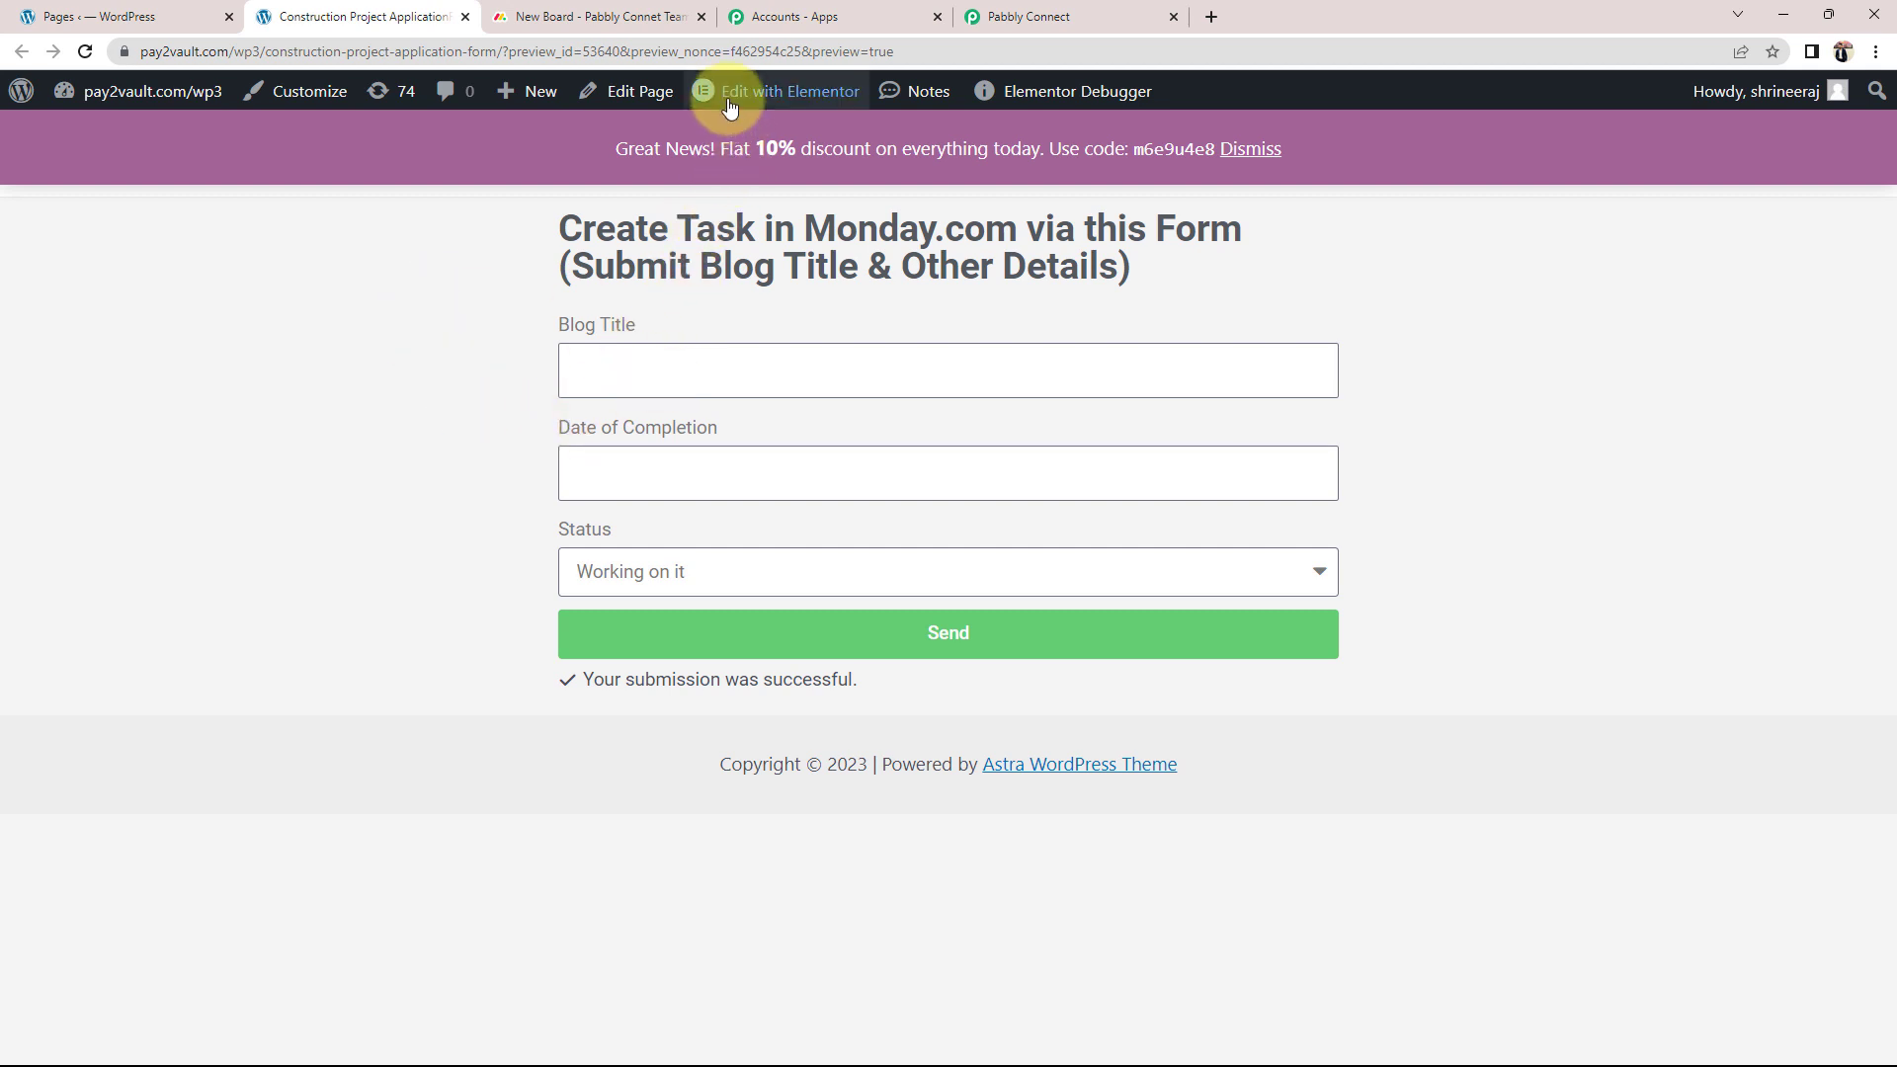
Open the Construction Project Application page in the Elementor editor and show the webhook settings of its task form
mouse_move(741, 98)
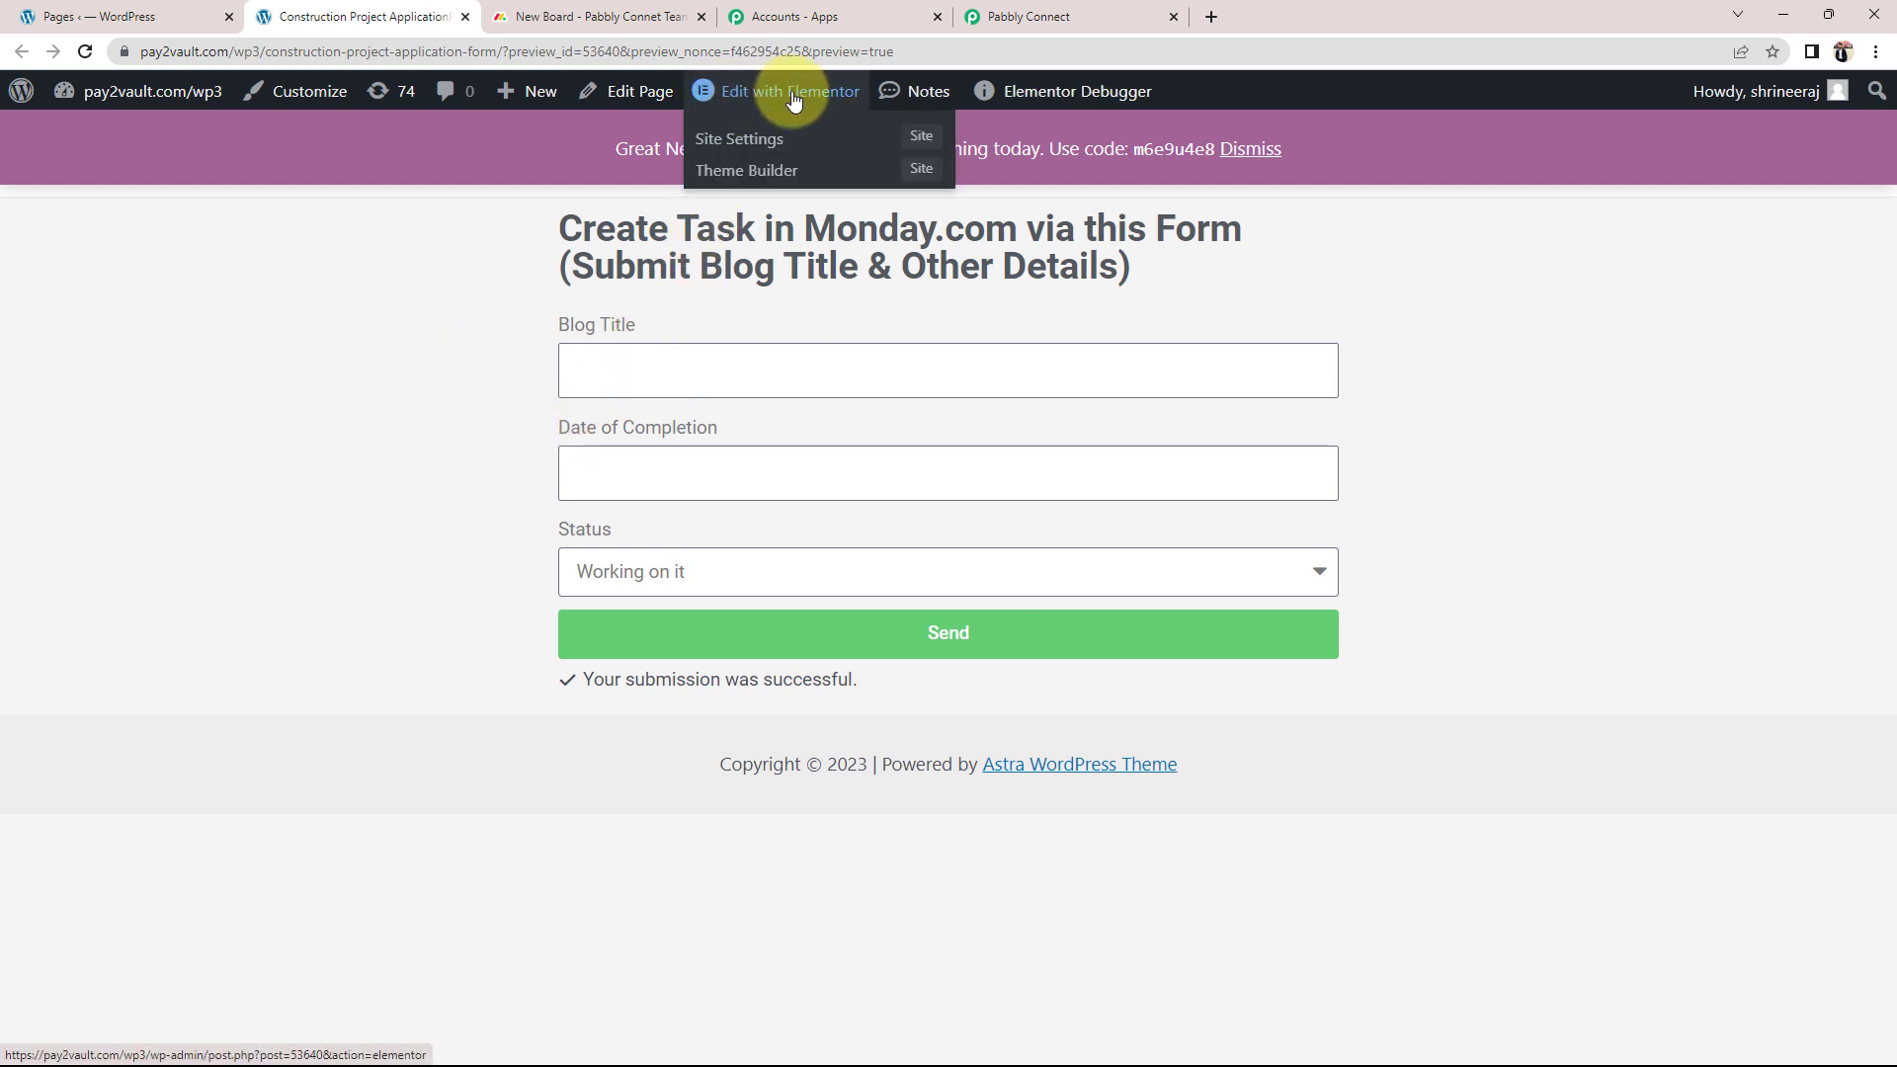
left_click(781, 92)
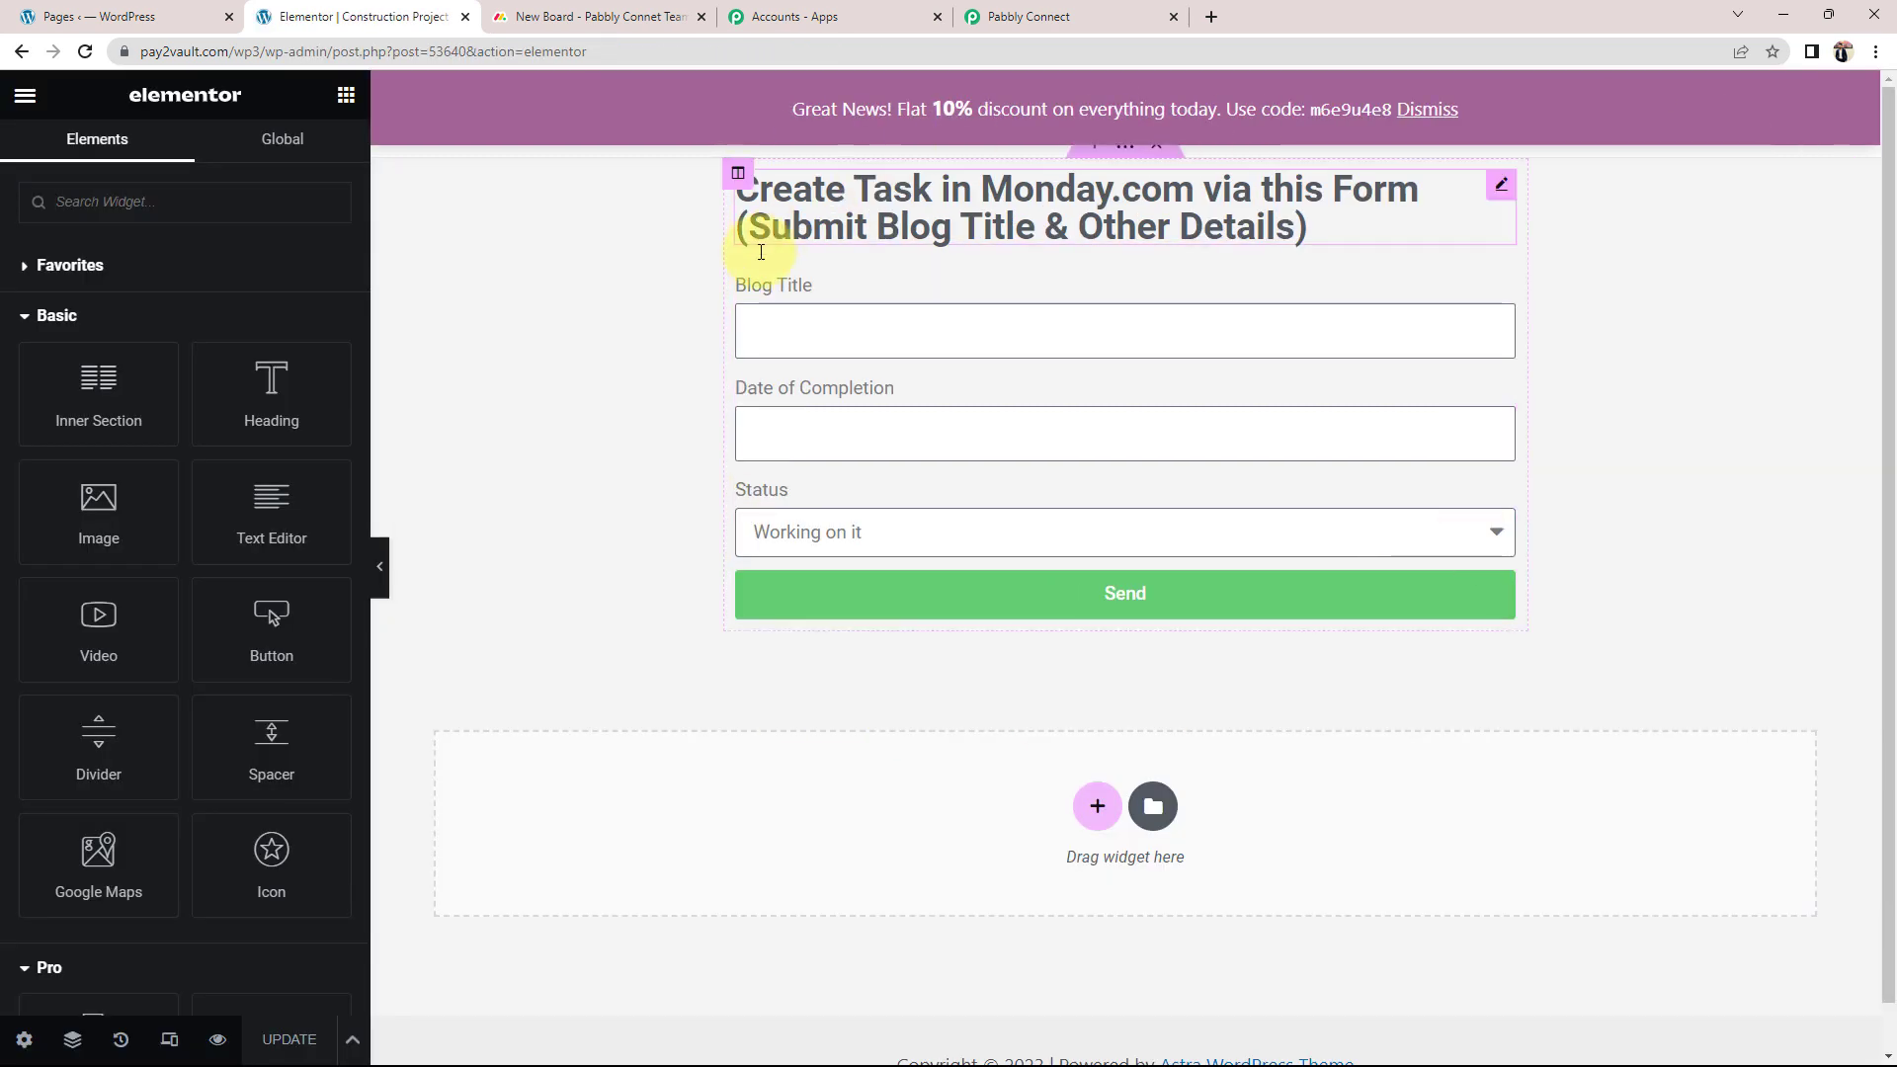
left_click(747, 309)
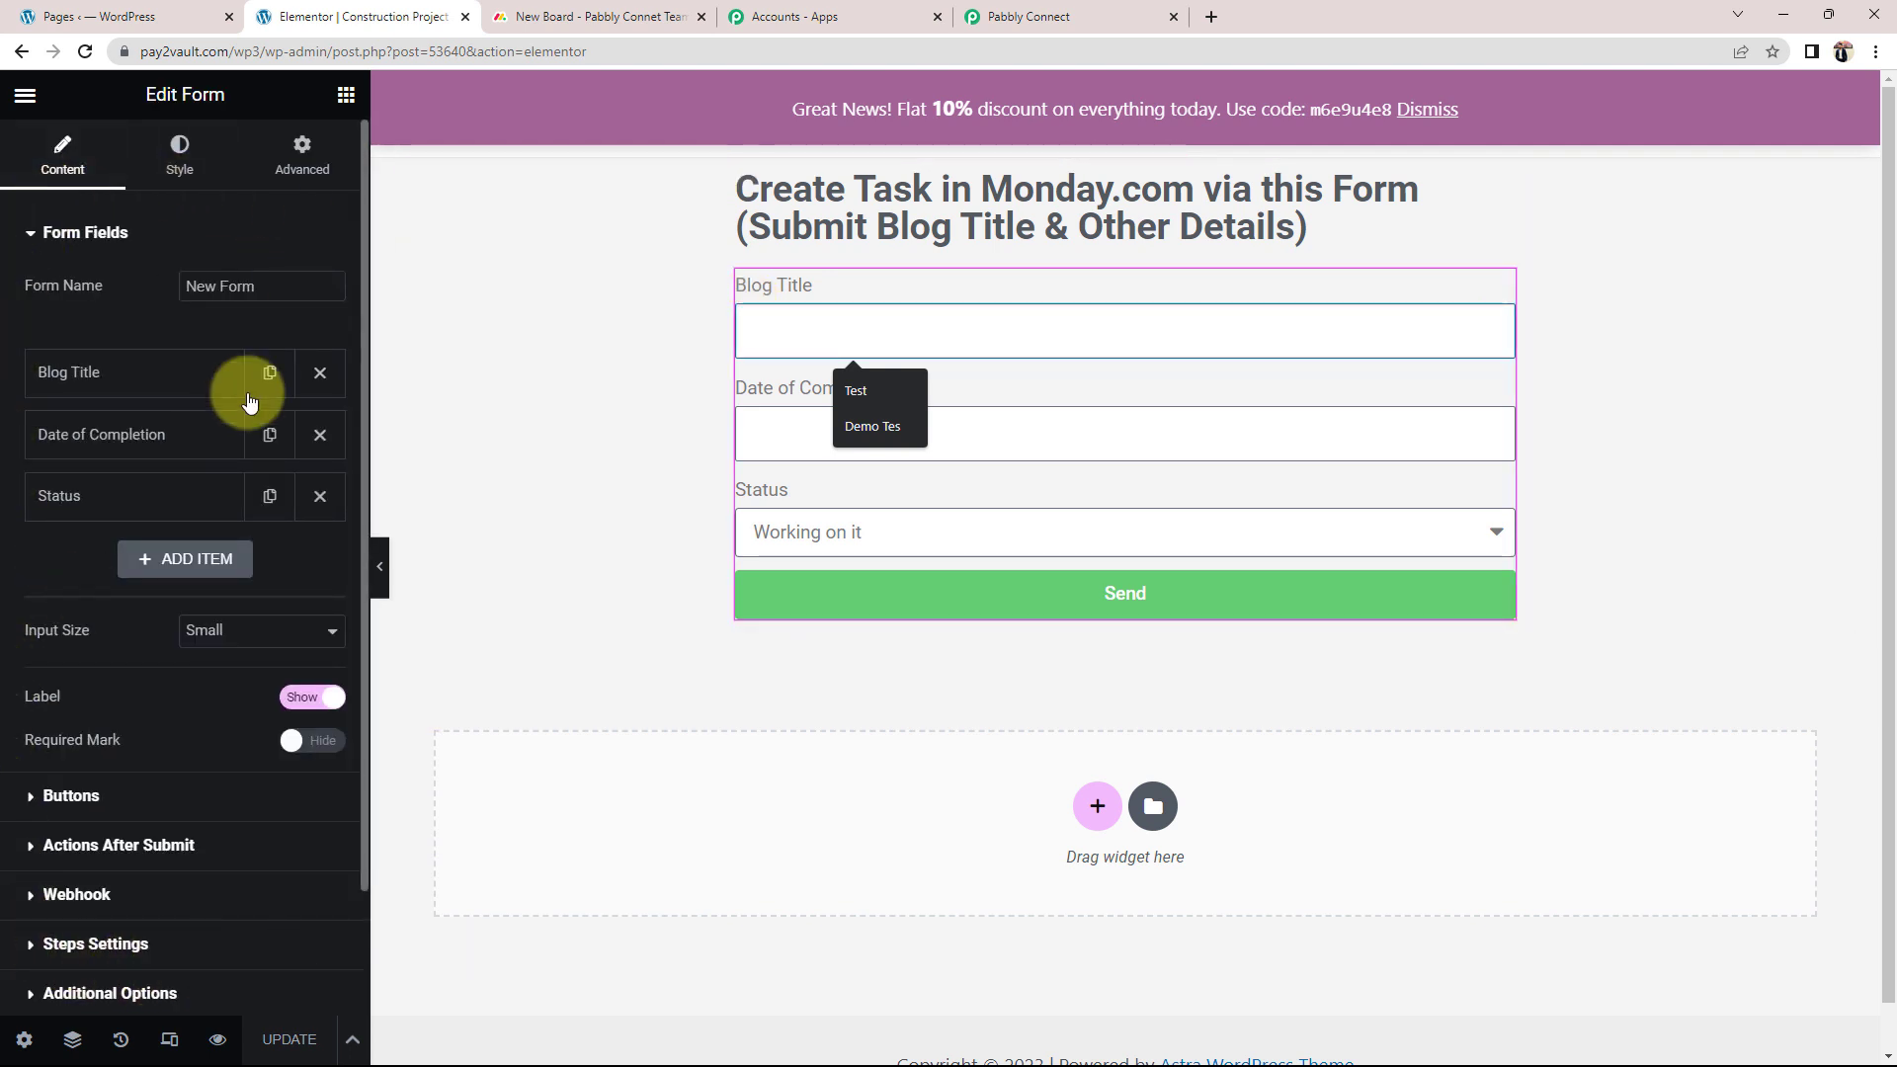
left_click(32, 234)
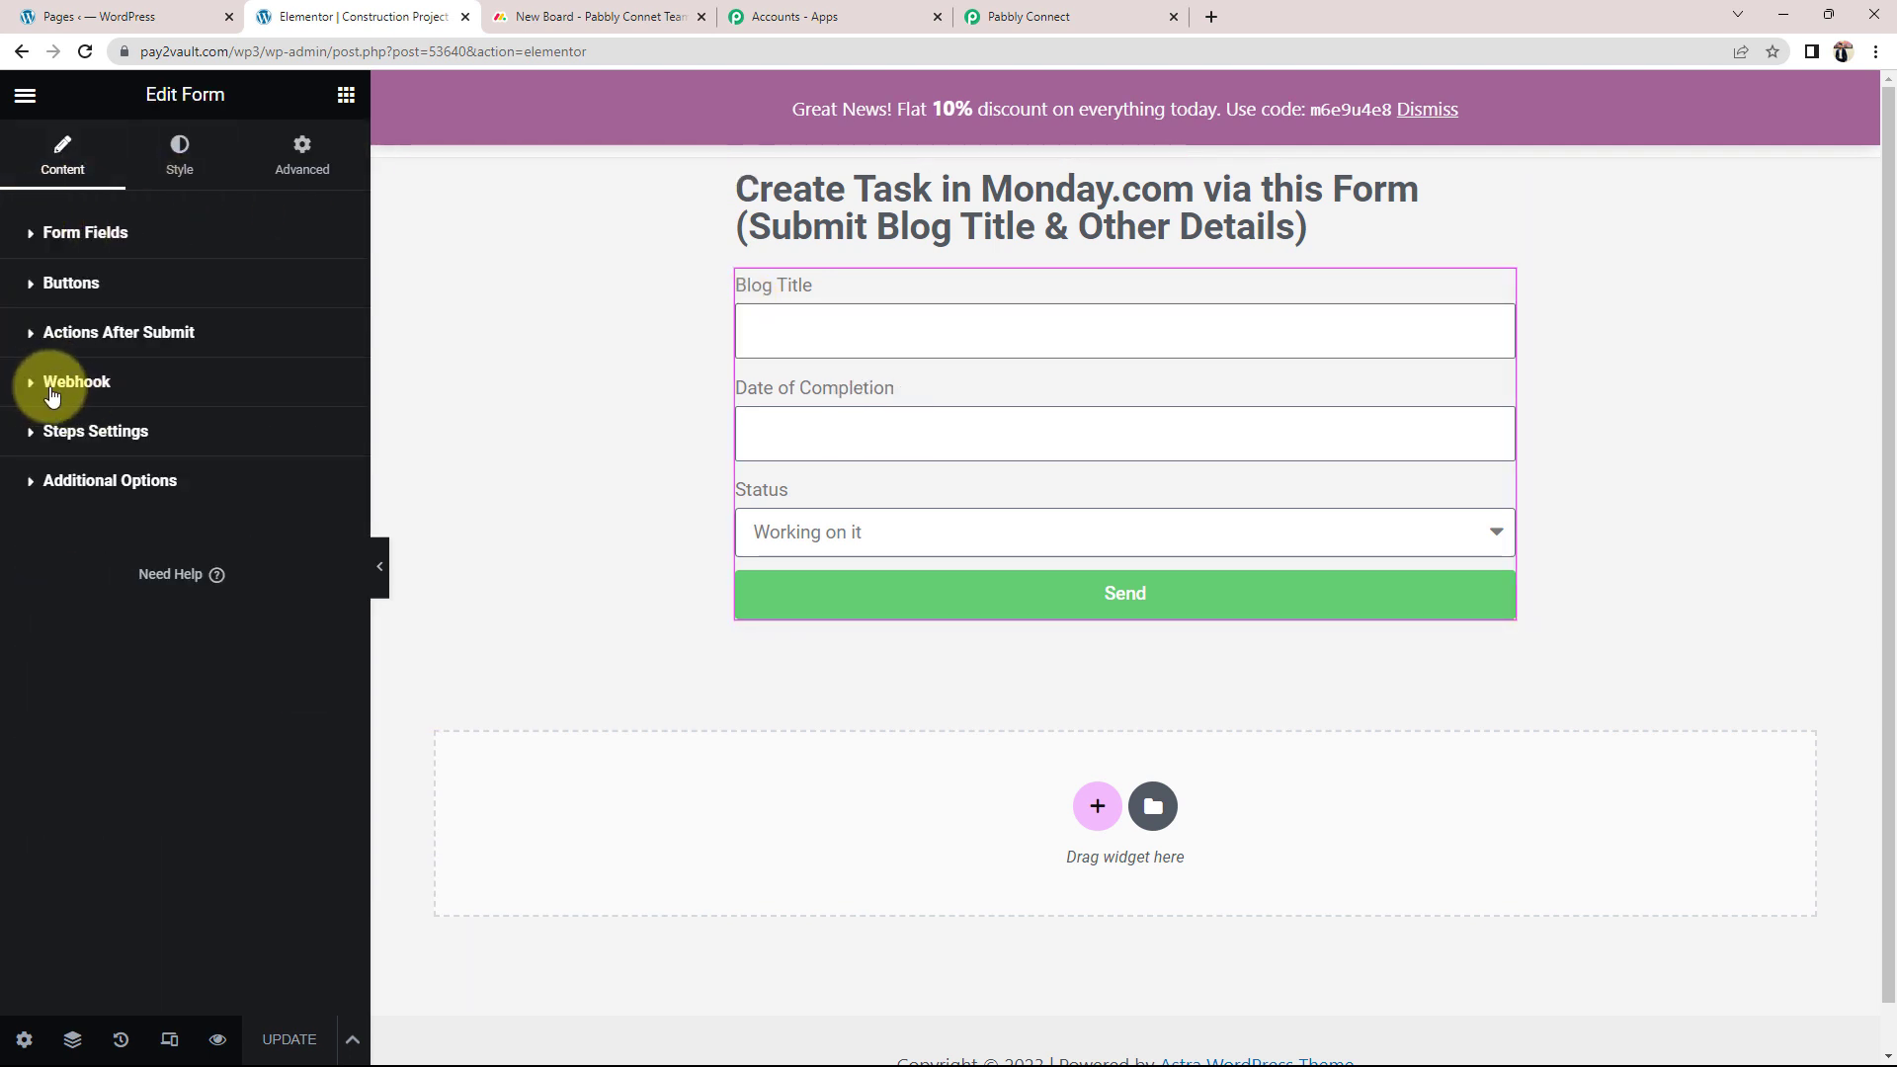
left_click(76, 385)
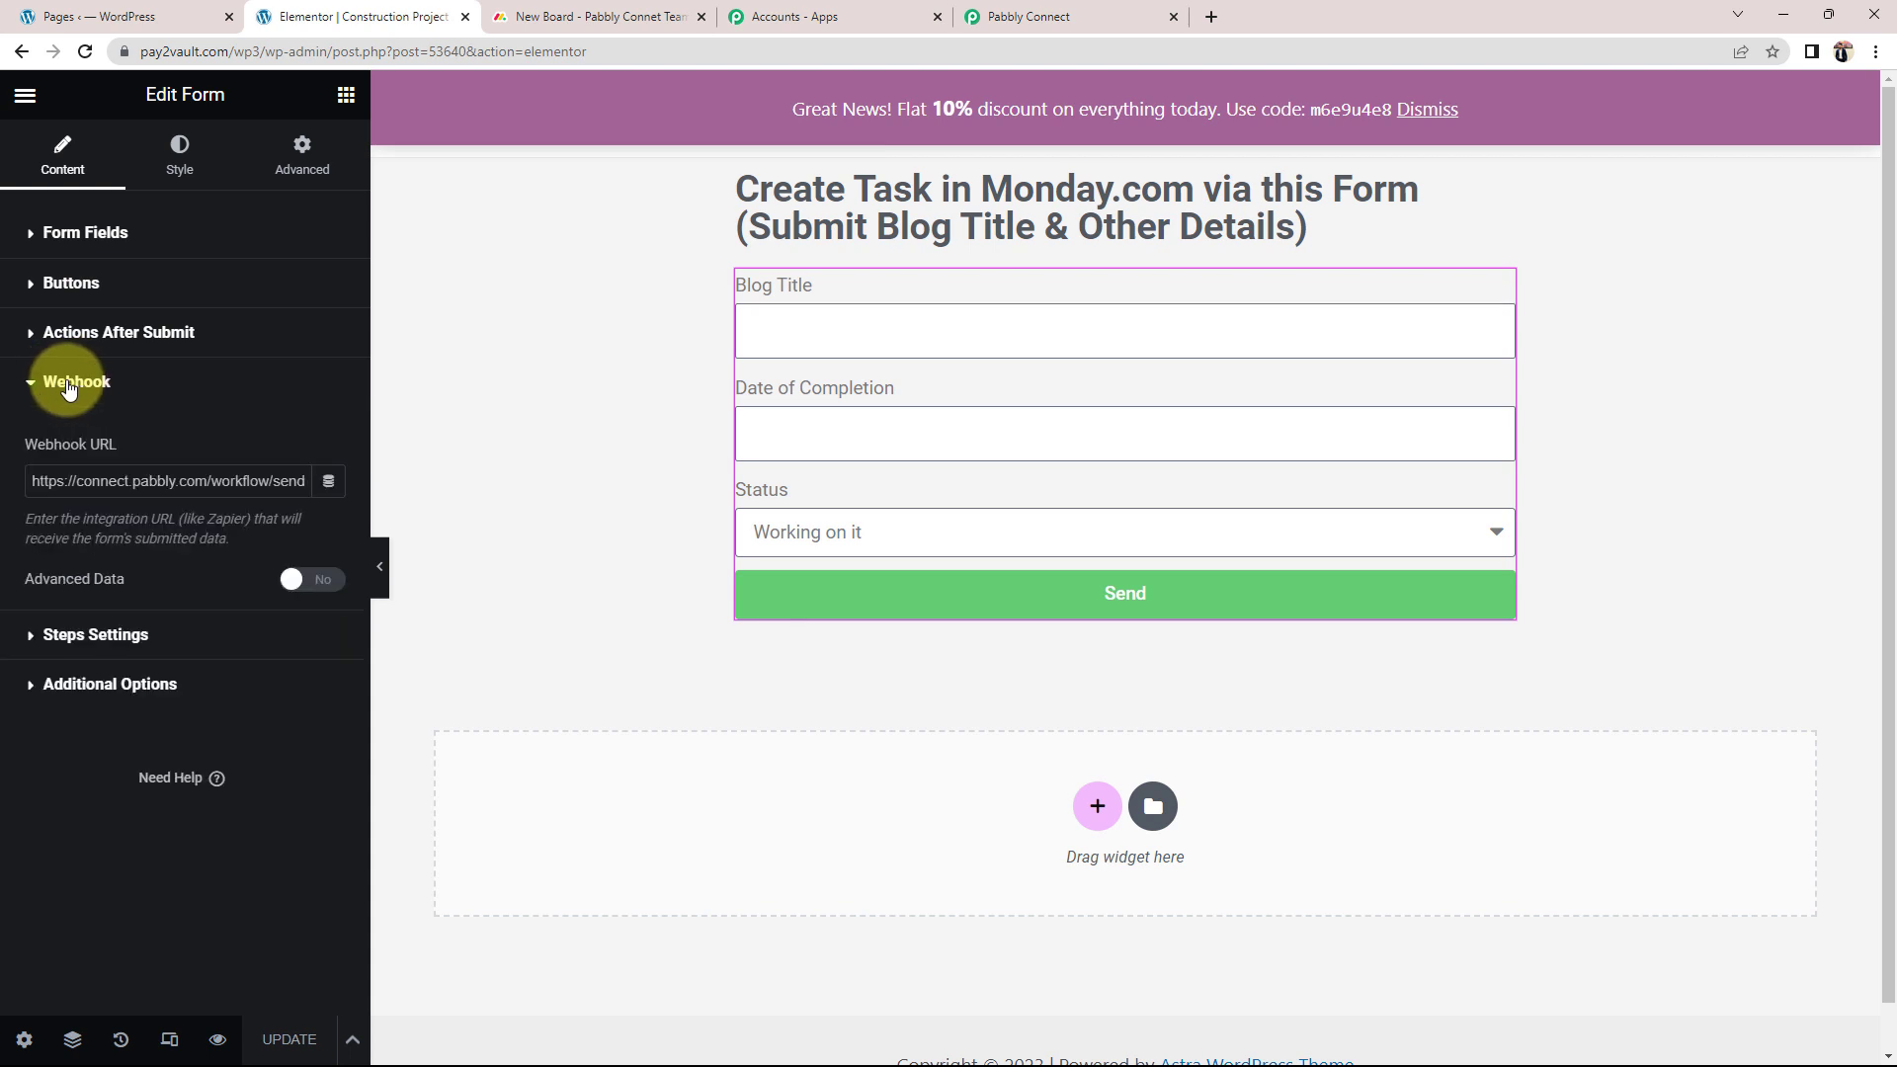
Remove the Webhook action from the form's actions after submit and add Webhook again from the available actions
left_click(117, 334)
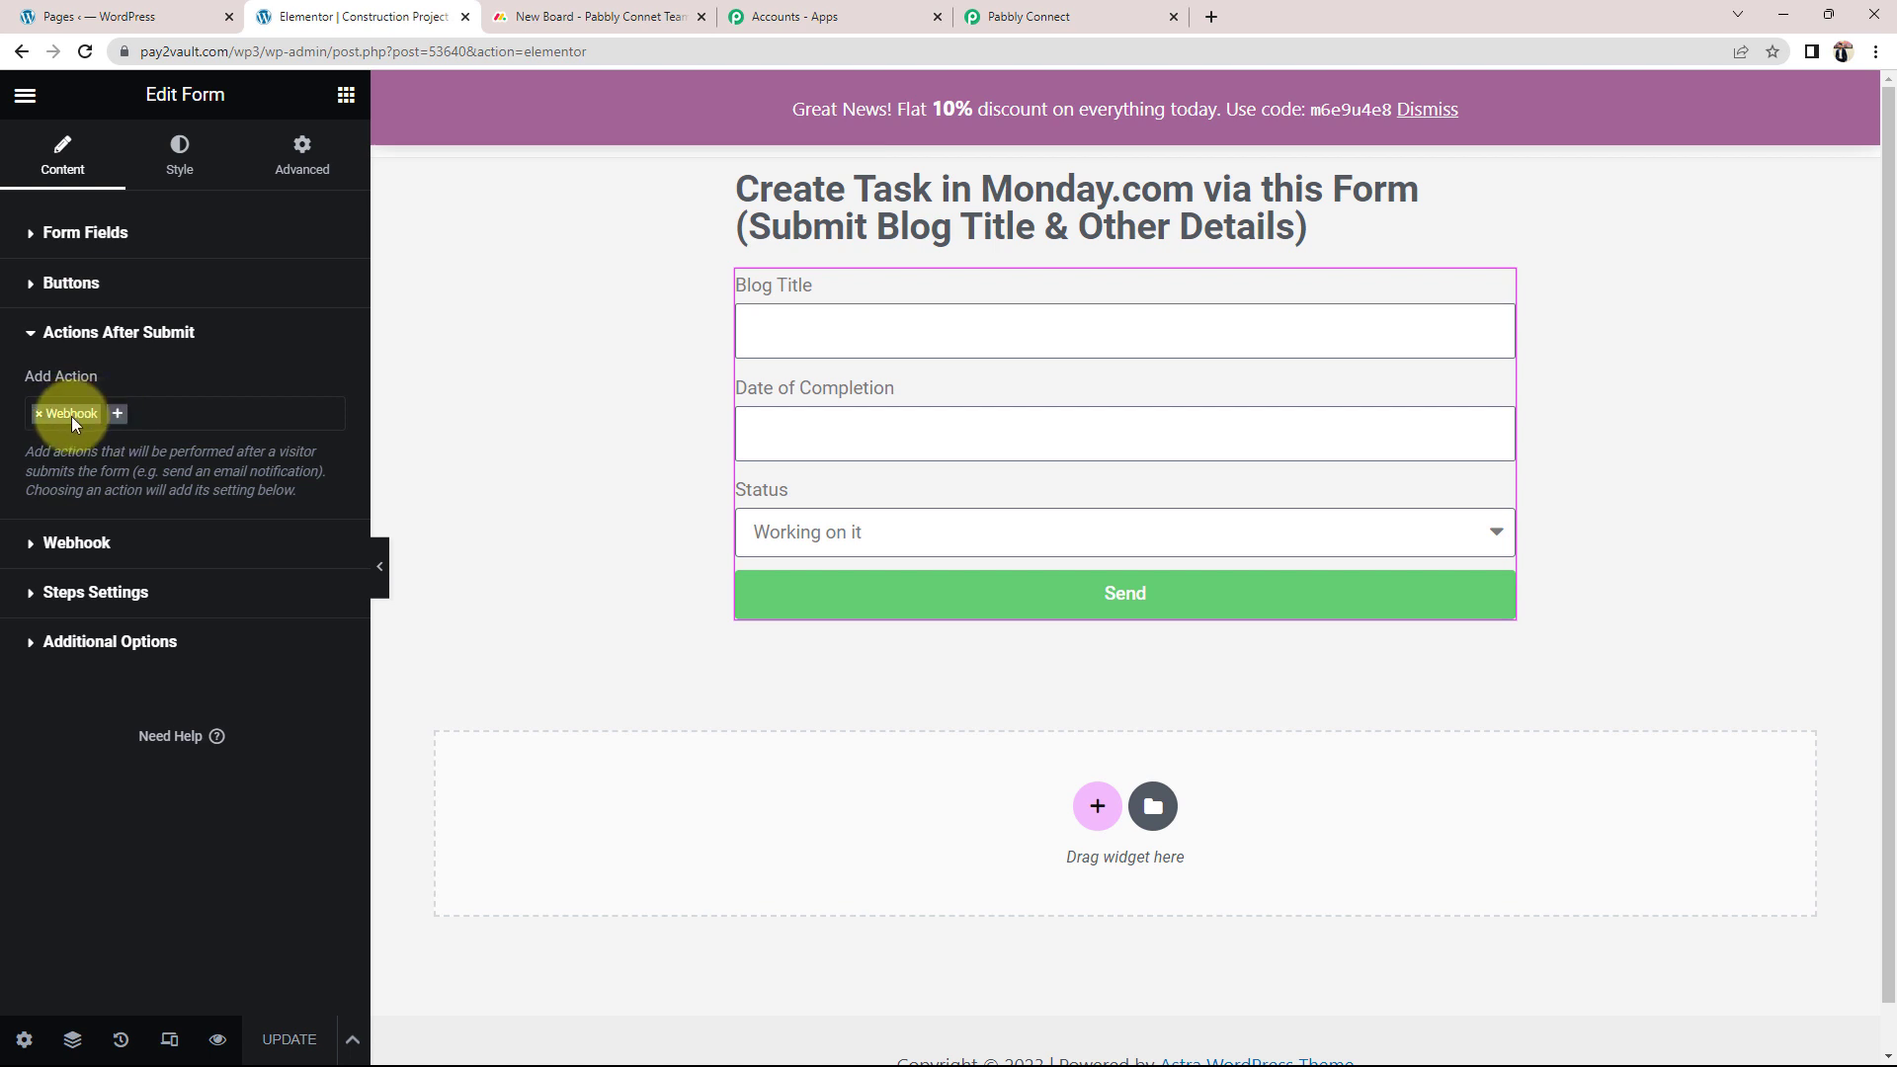
left_click(119, 416)
left_click(38, 415)
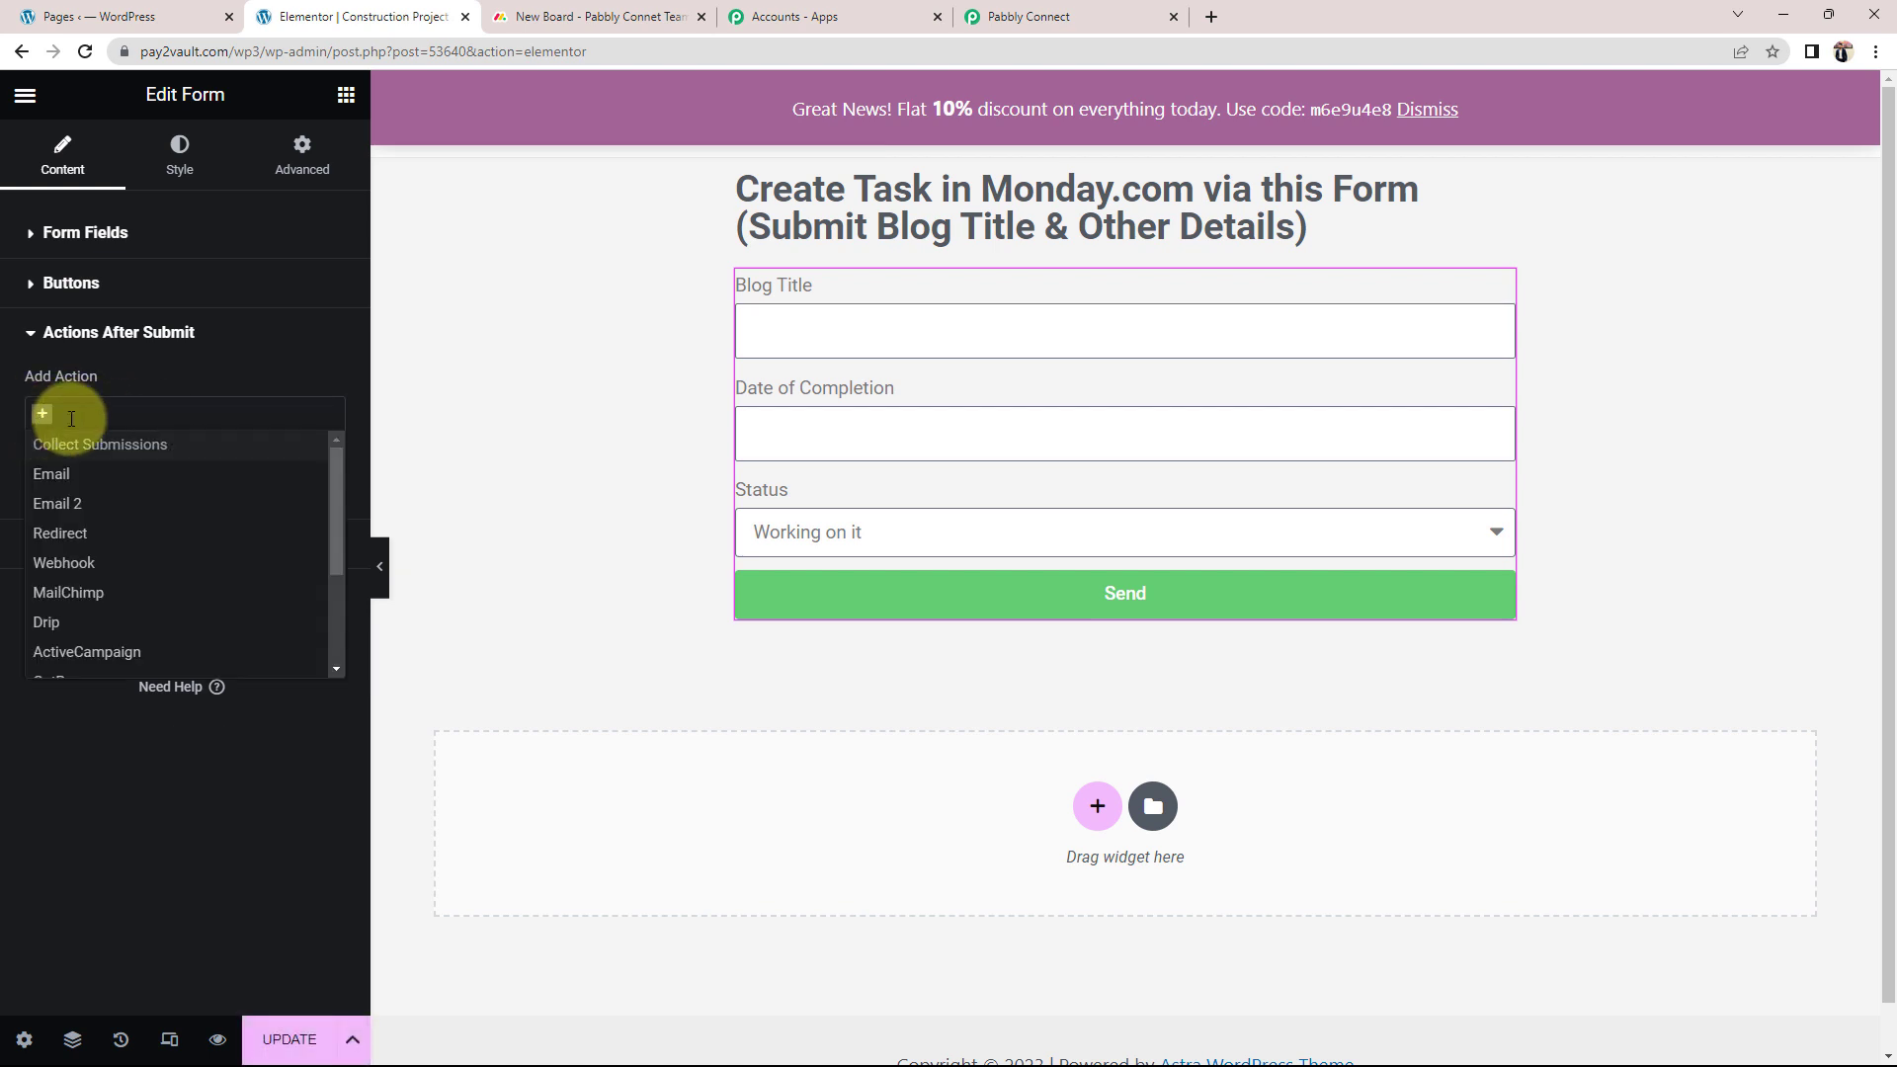
scroll(119, 479, "down", 3)
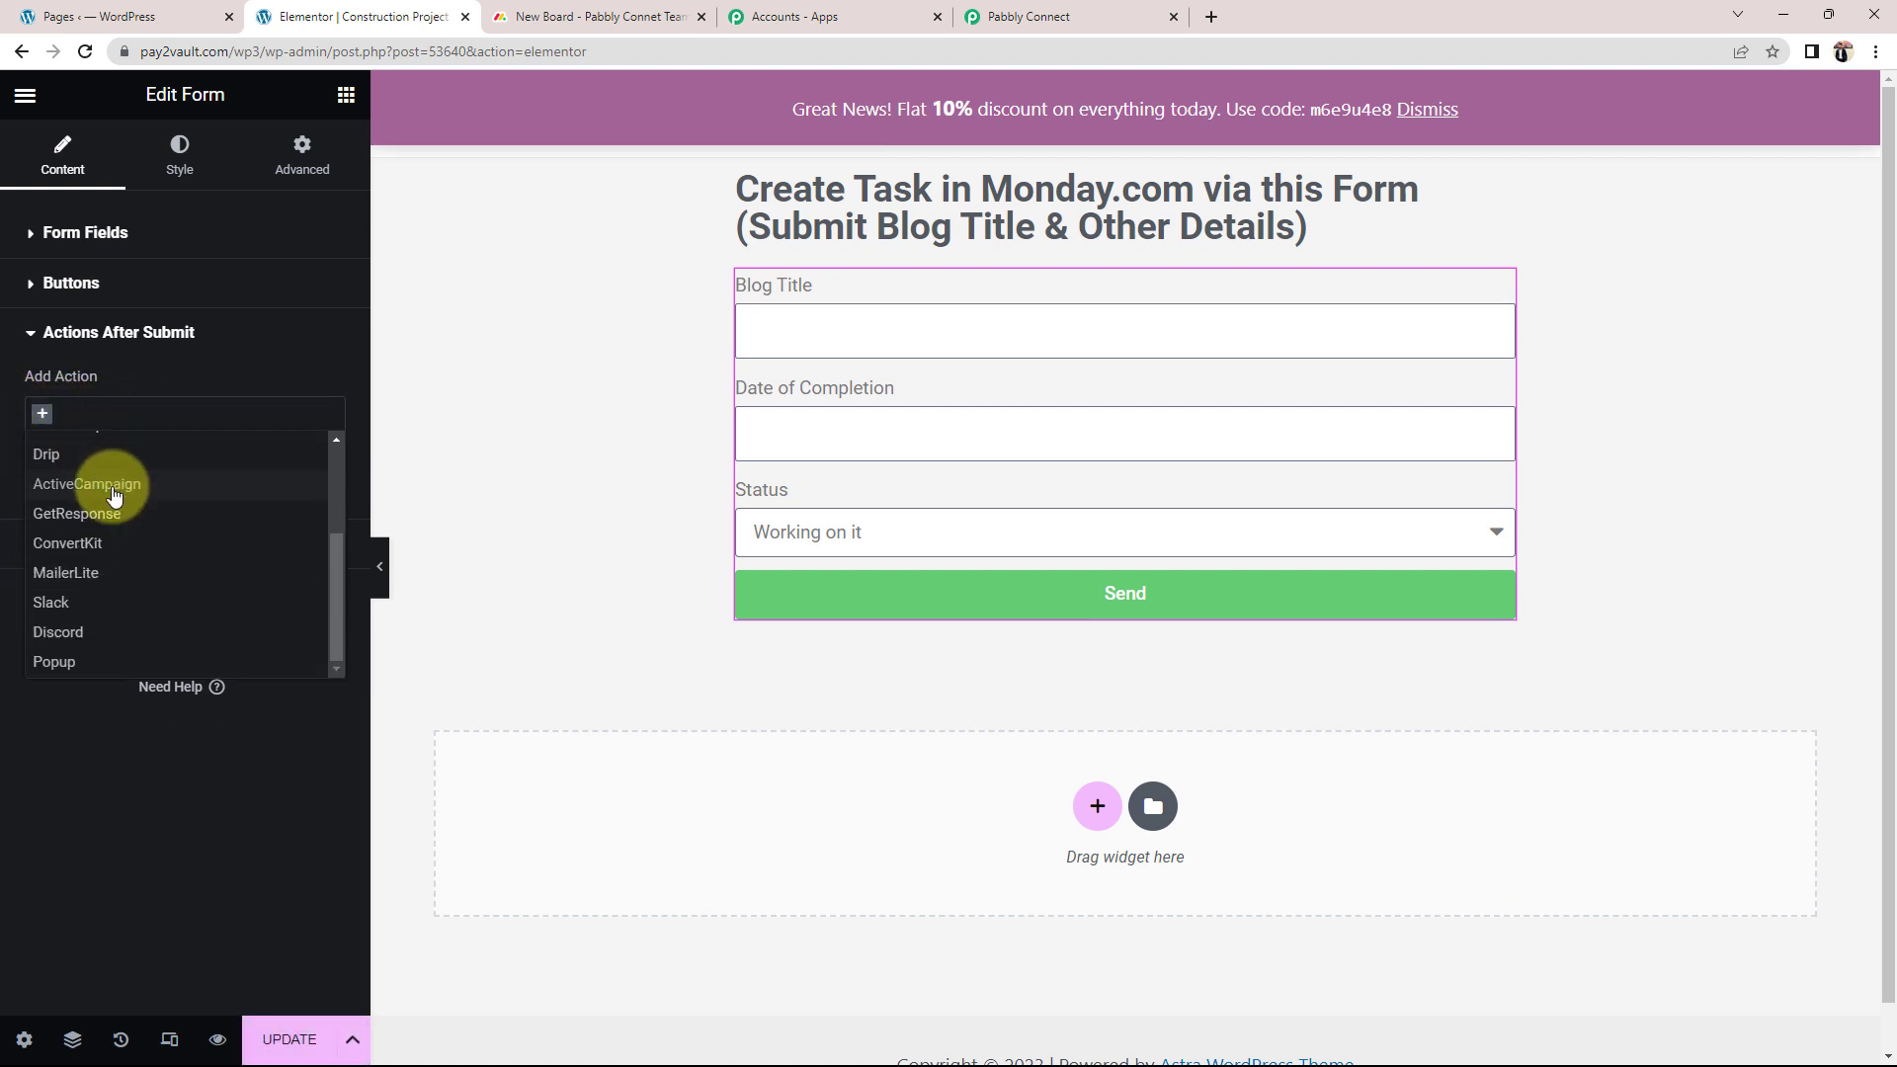
scroll(124, 450, "up", 4)
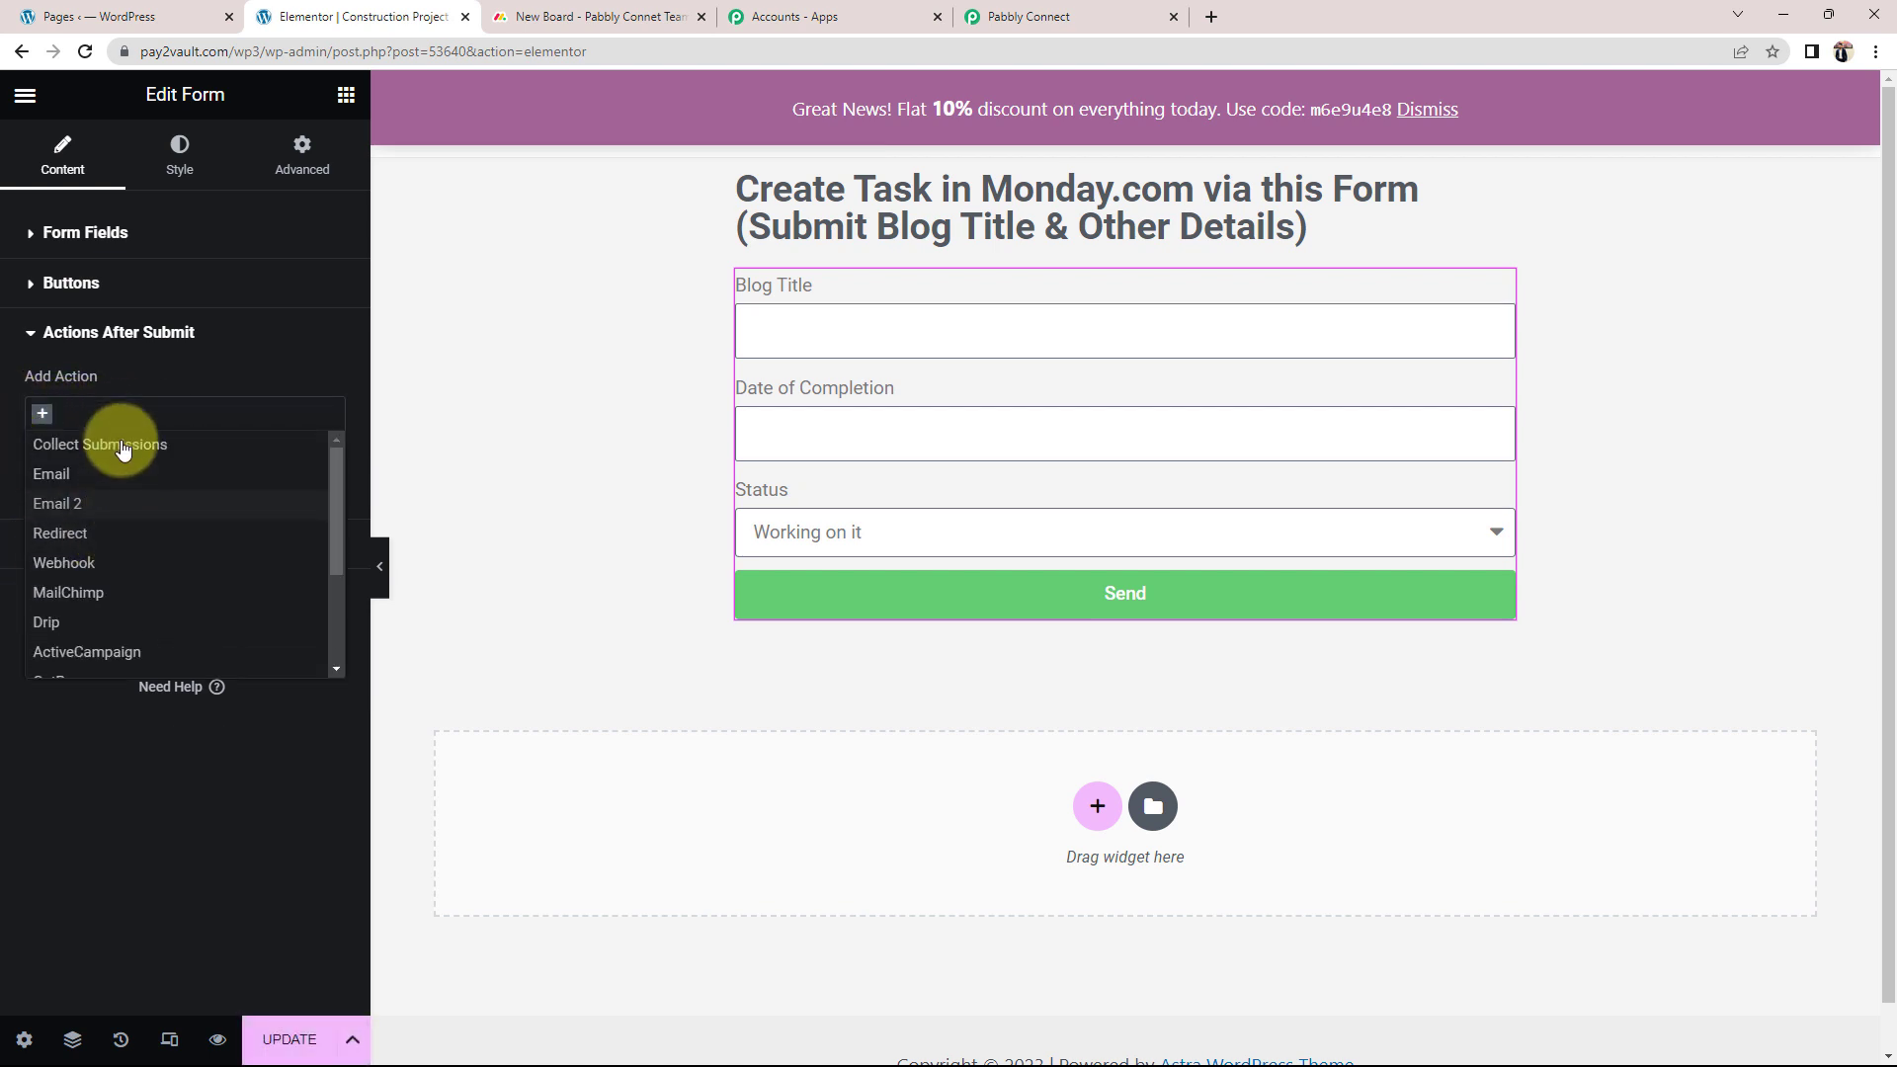
left_click(47, 563)
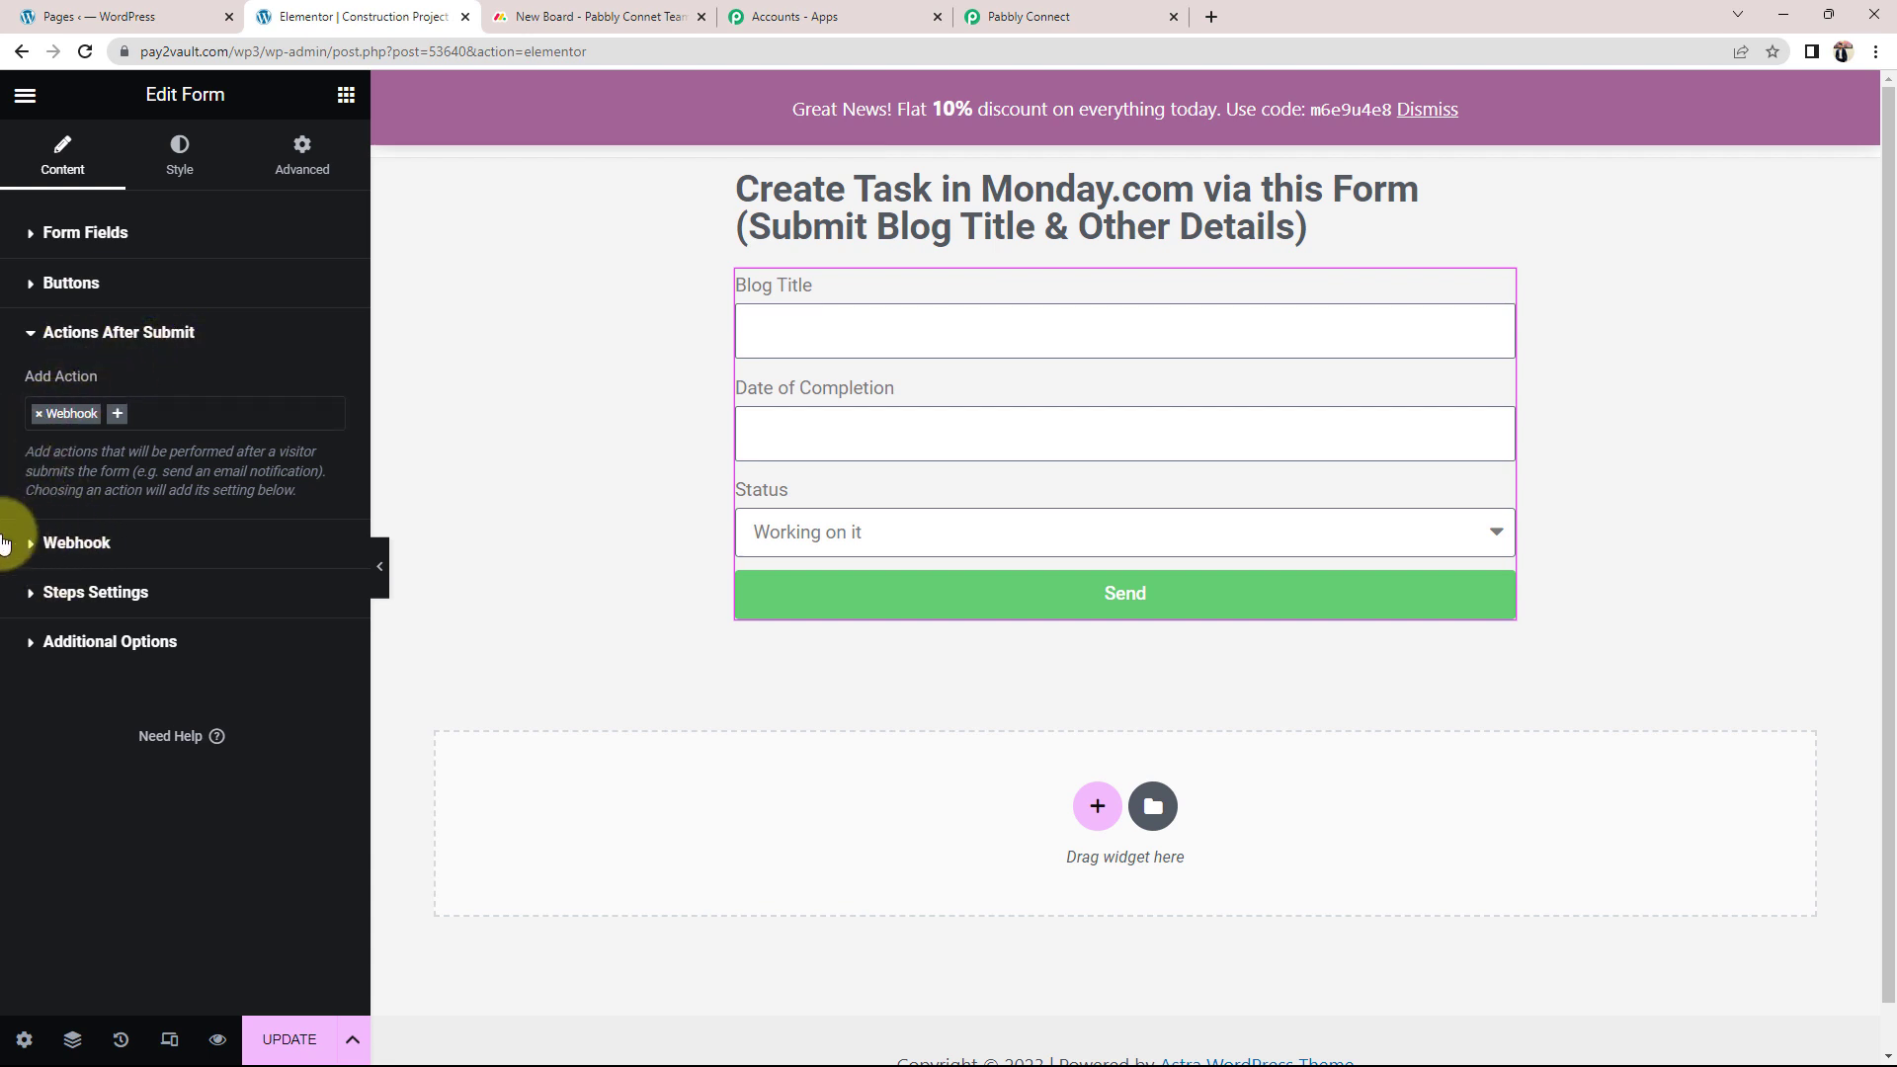
Copy the trigger's webhook URL from Pabbly Connect, paste it into the Elementor form's Webhook URL setting and update the page
left_click(35, 546)
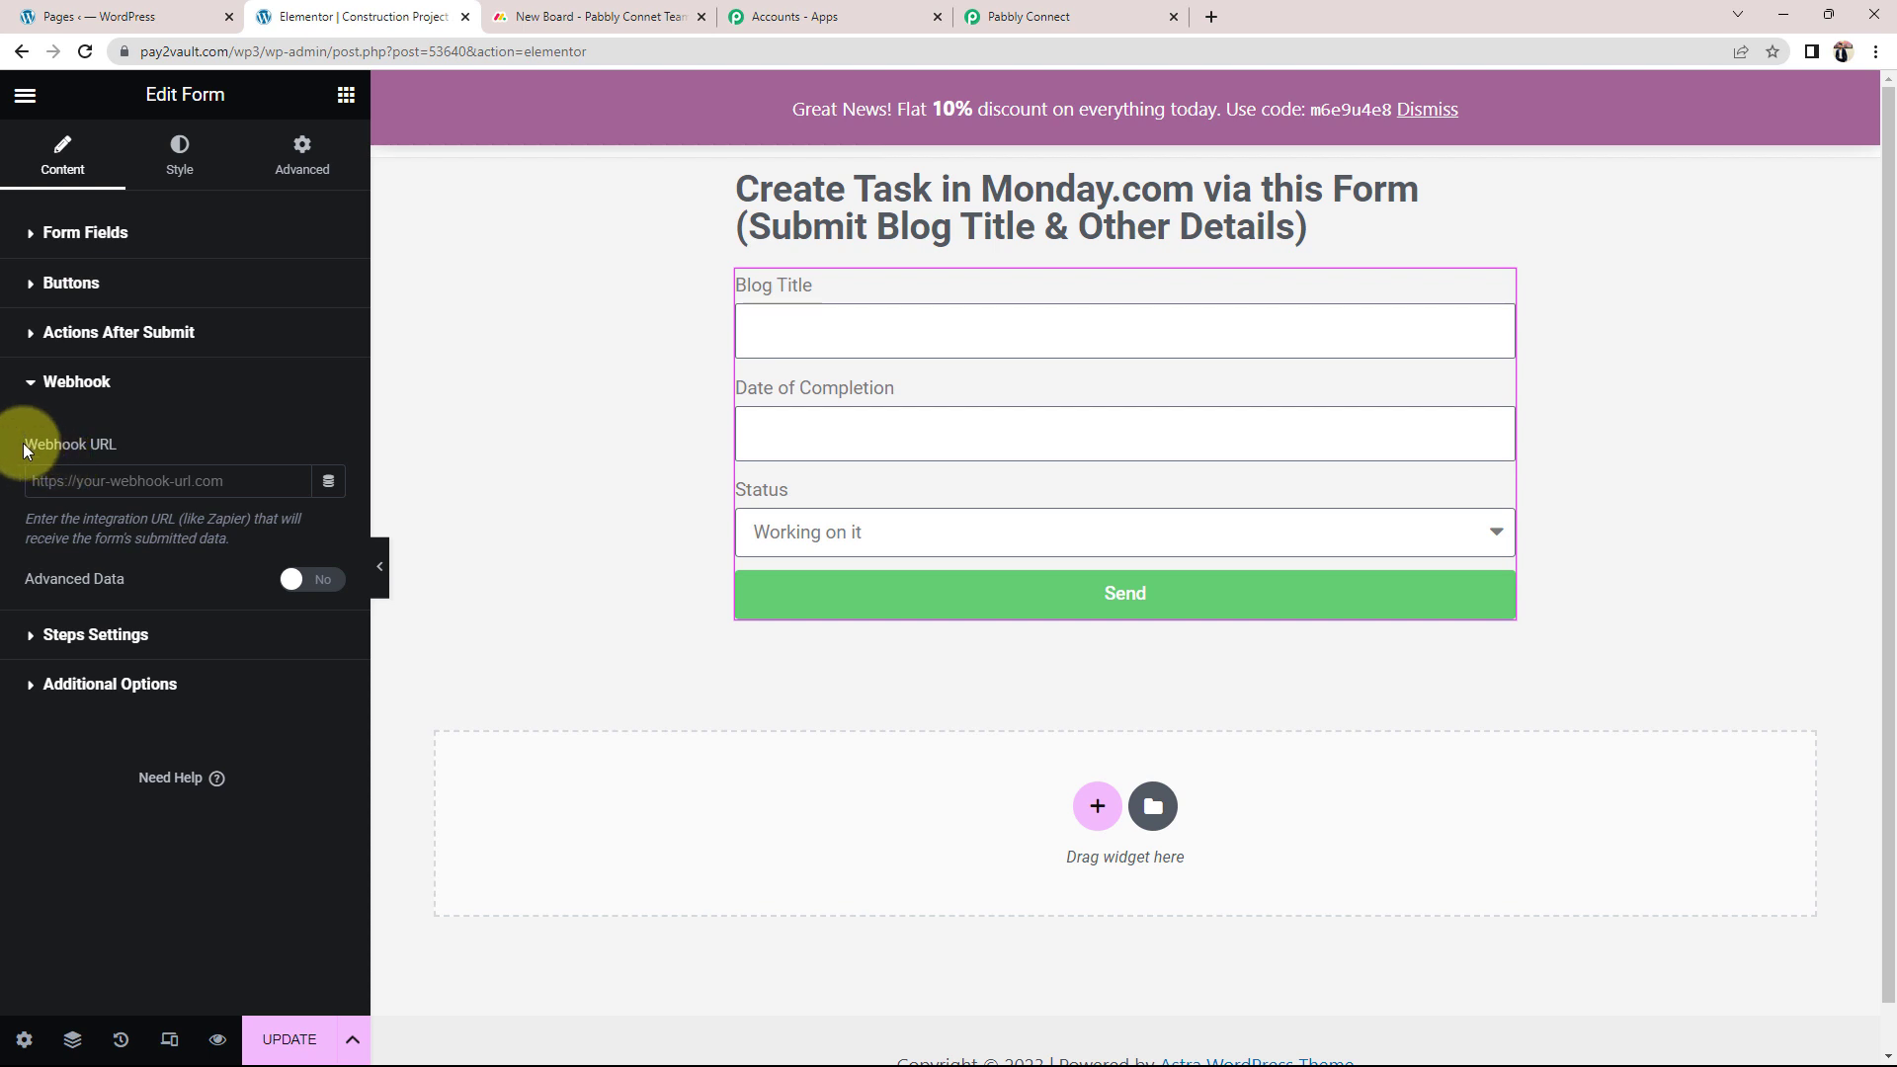
left_click(62, 485)
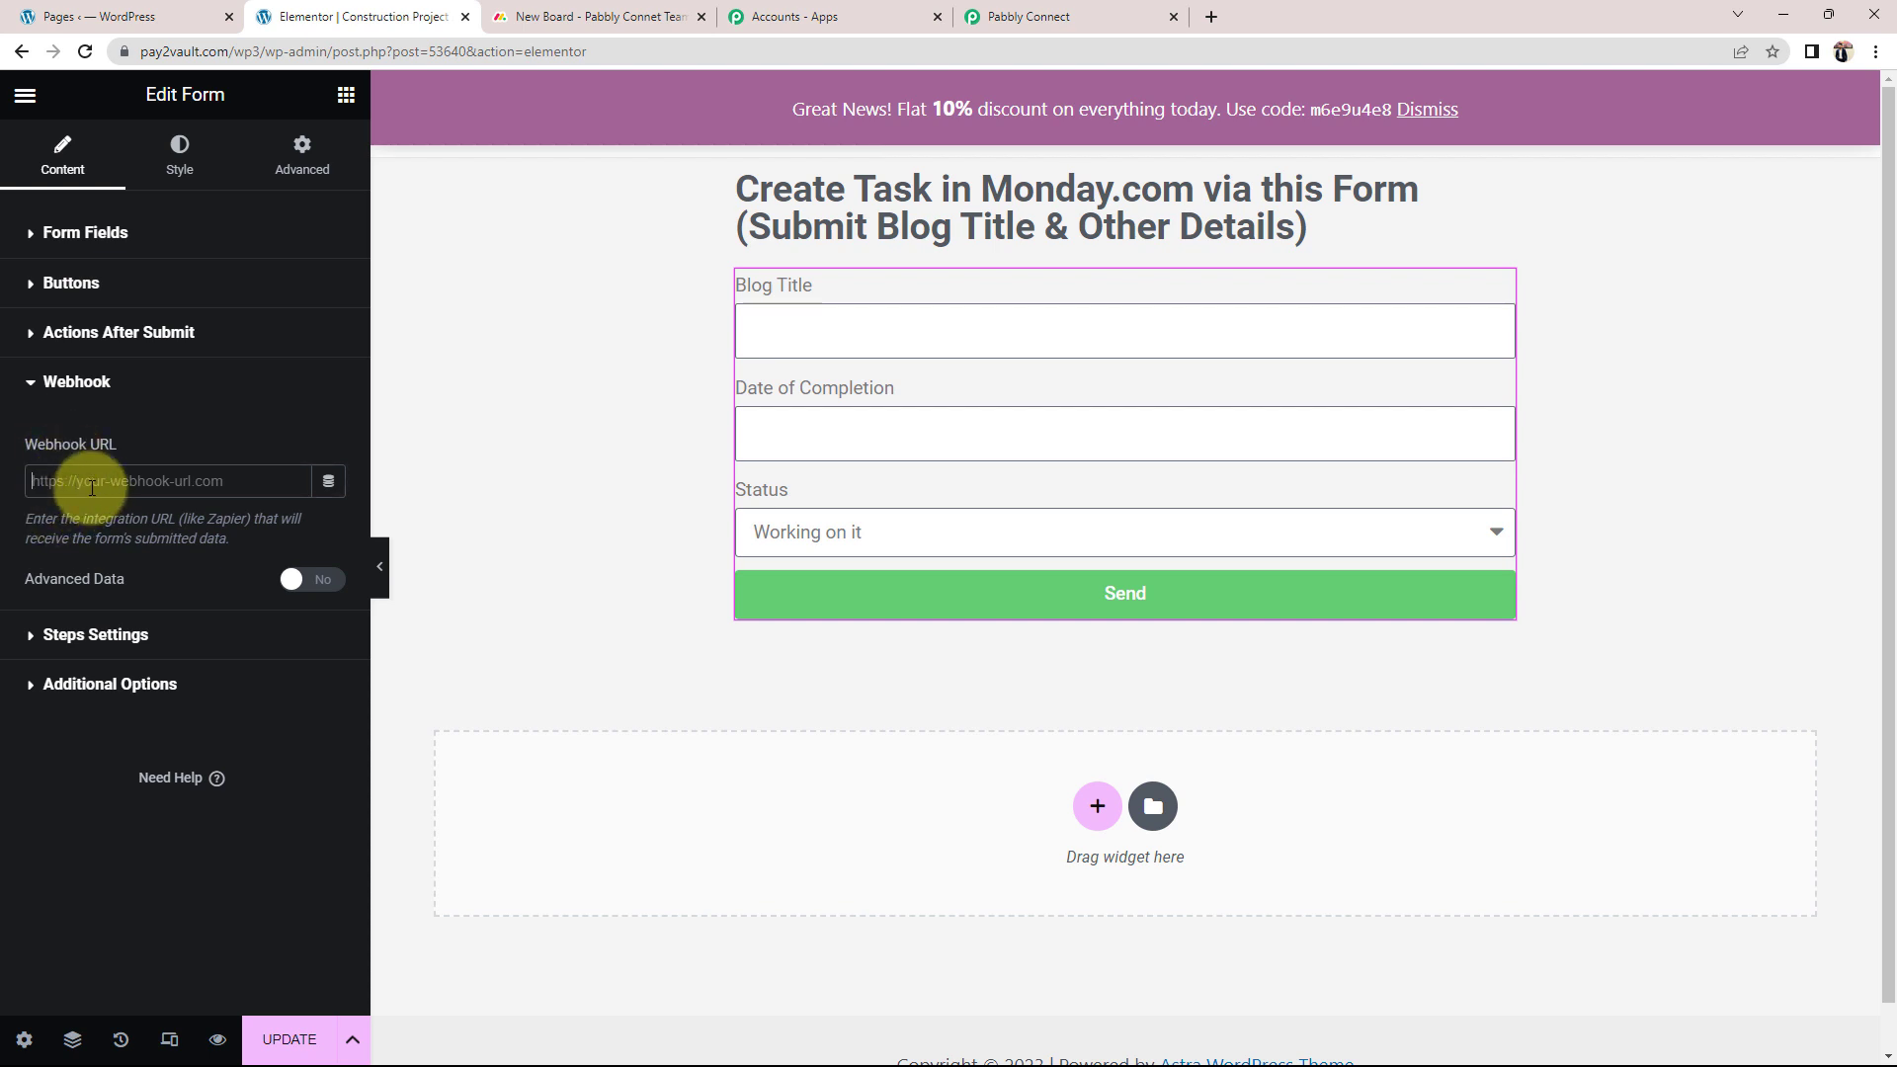
left_click(1044, 16)
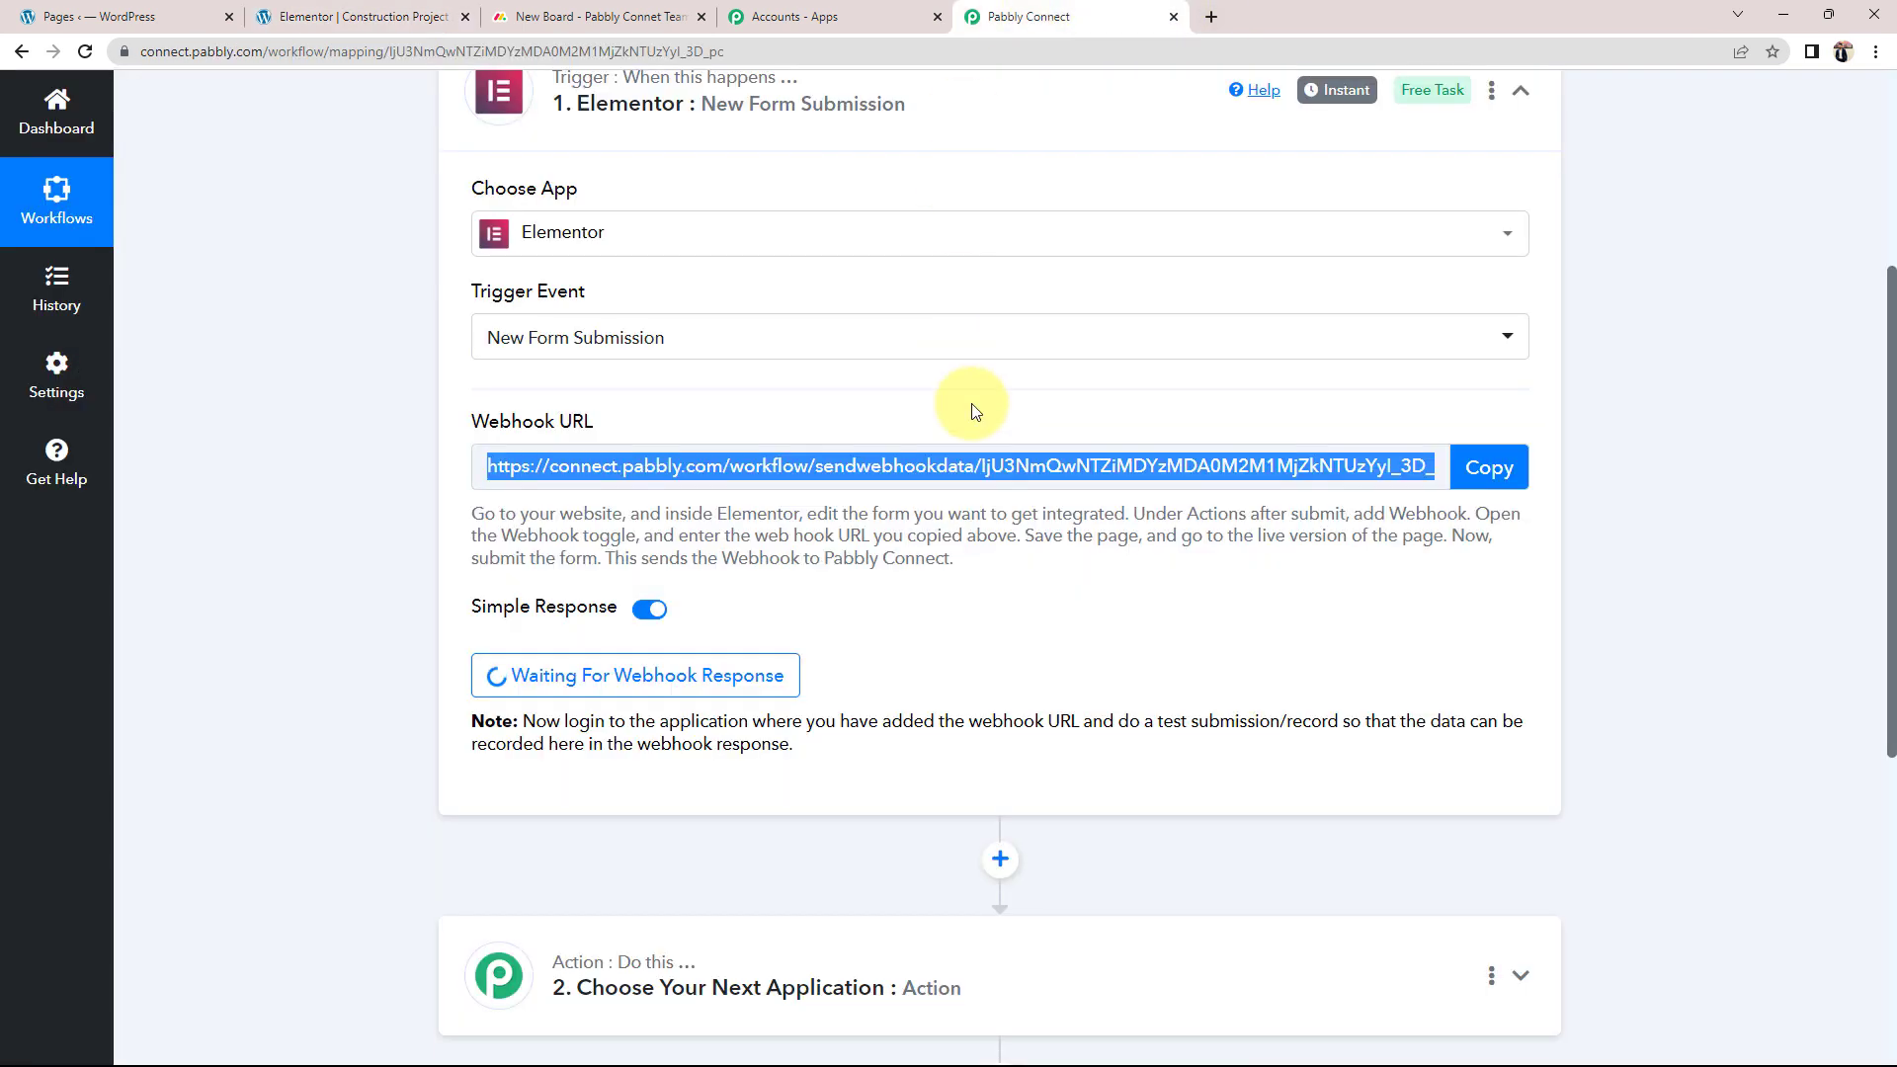
left_click(1487, 467)
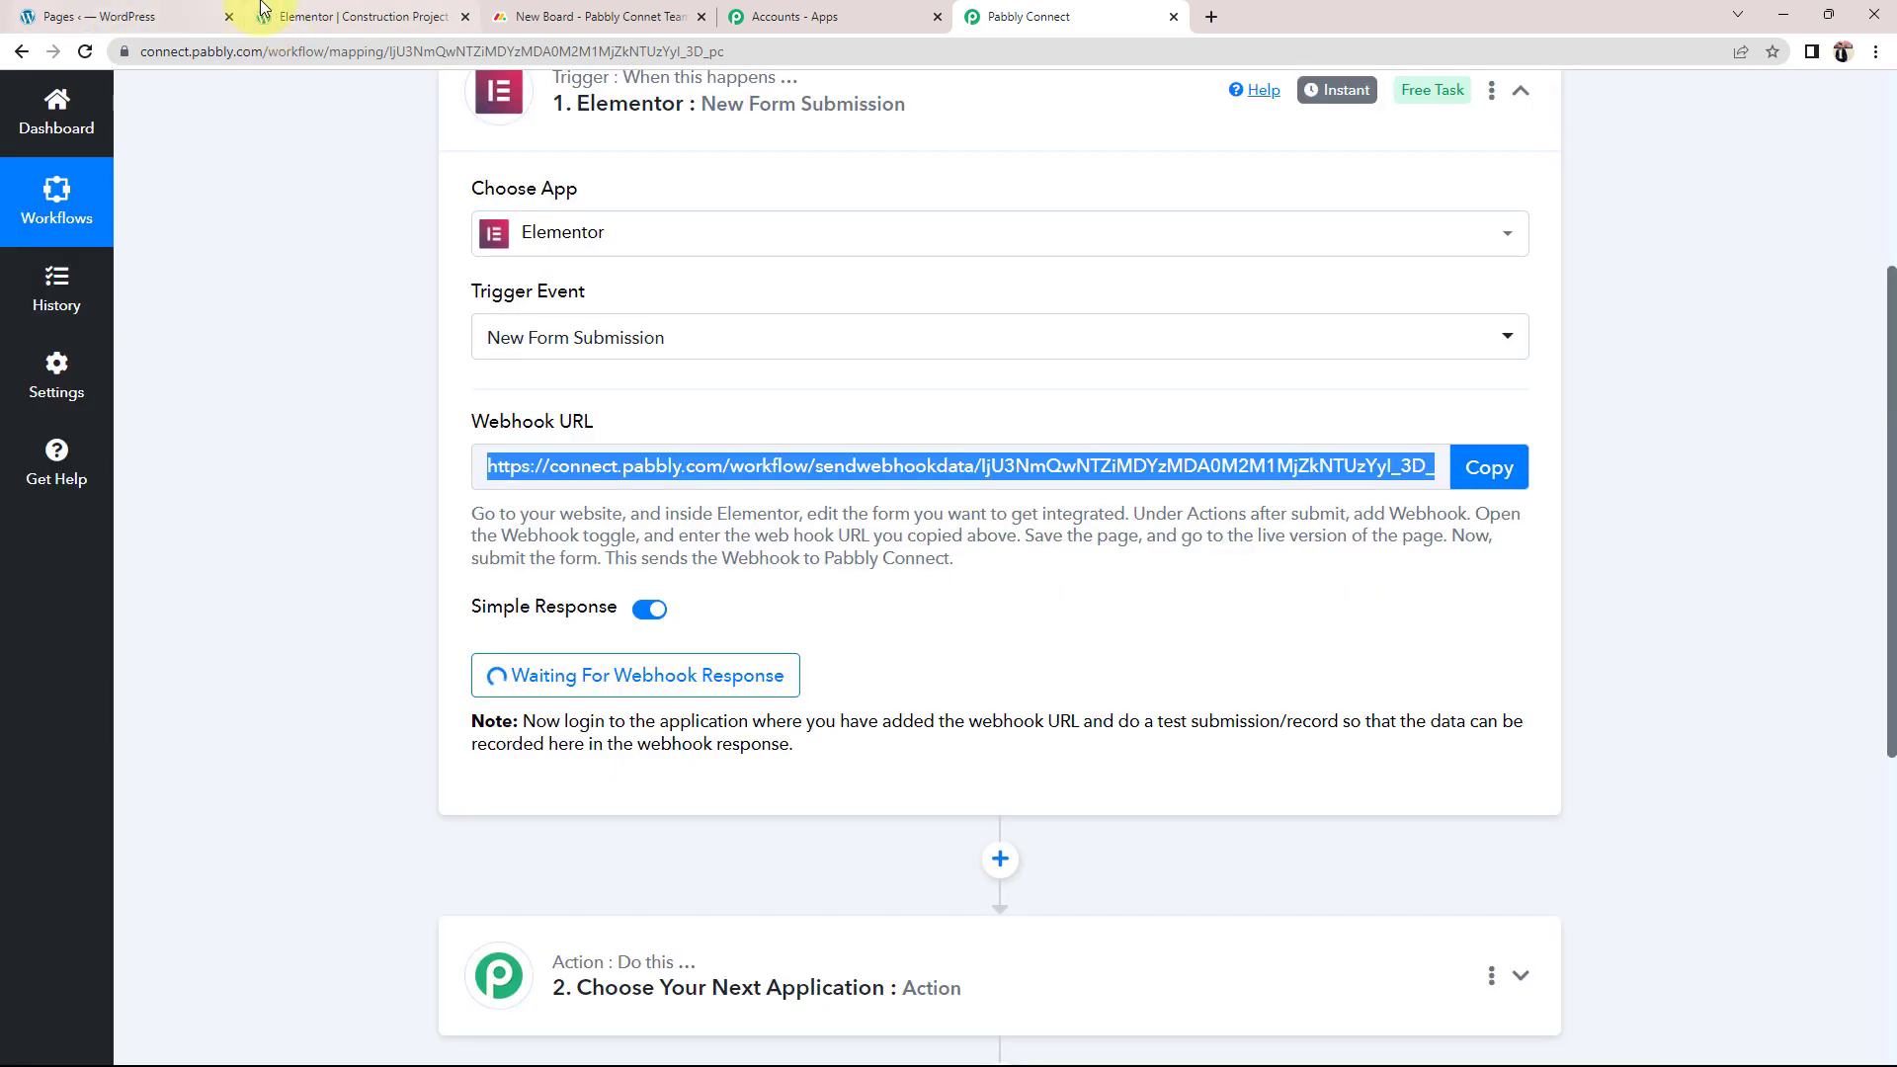
left_click(300, 26)
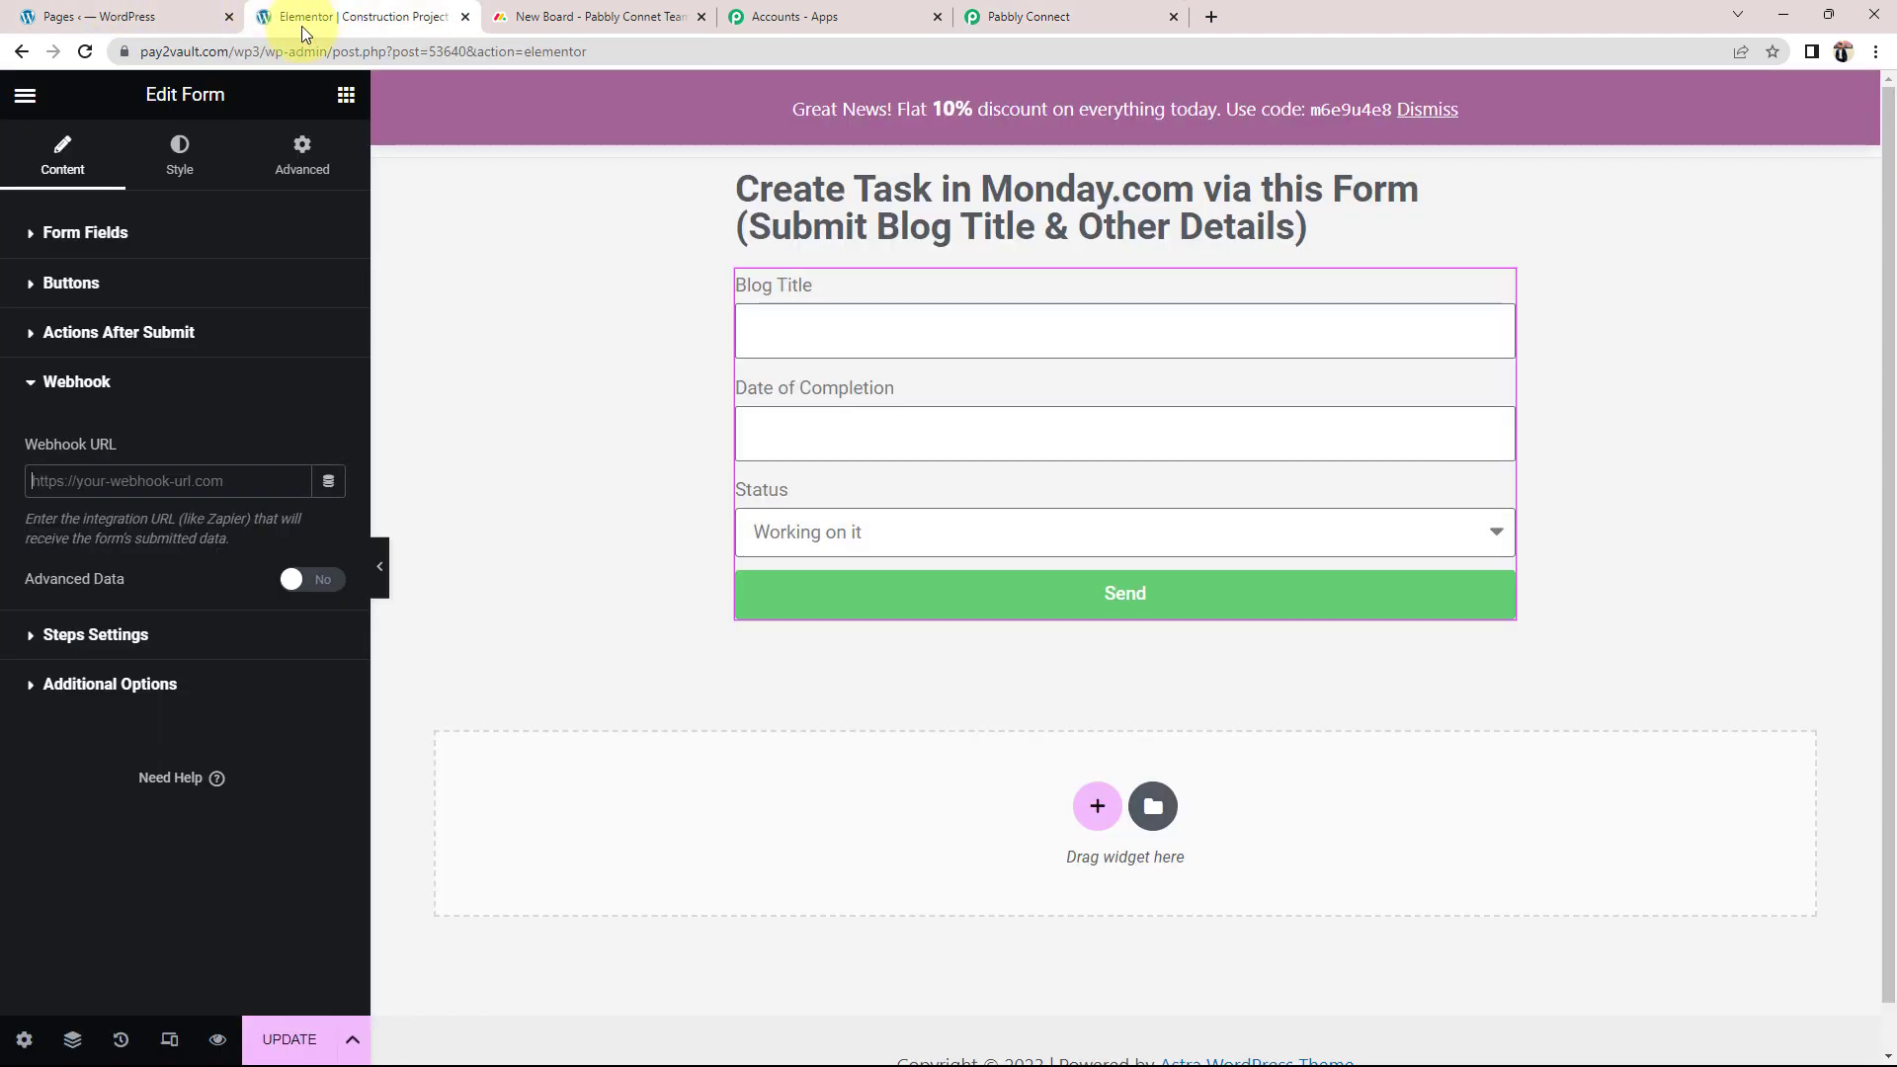
right_click(114, 480)
left_click(162, 626)
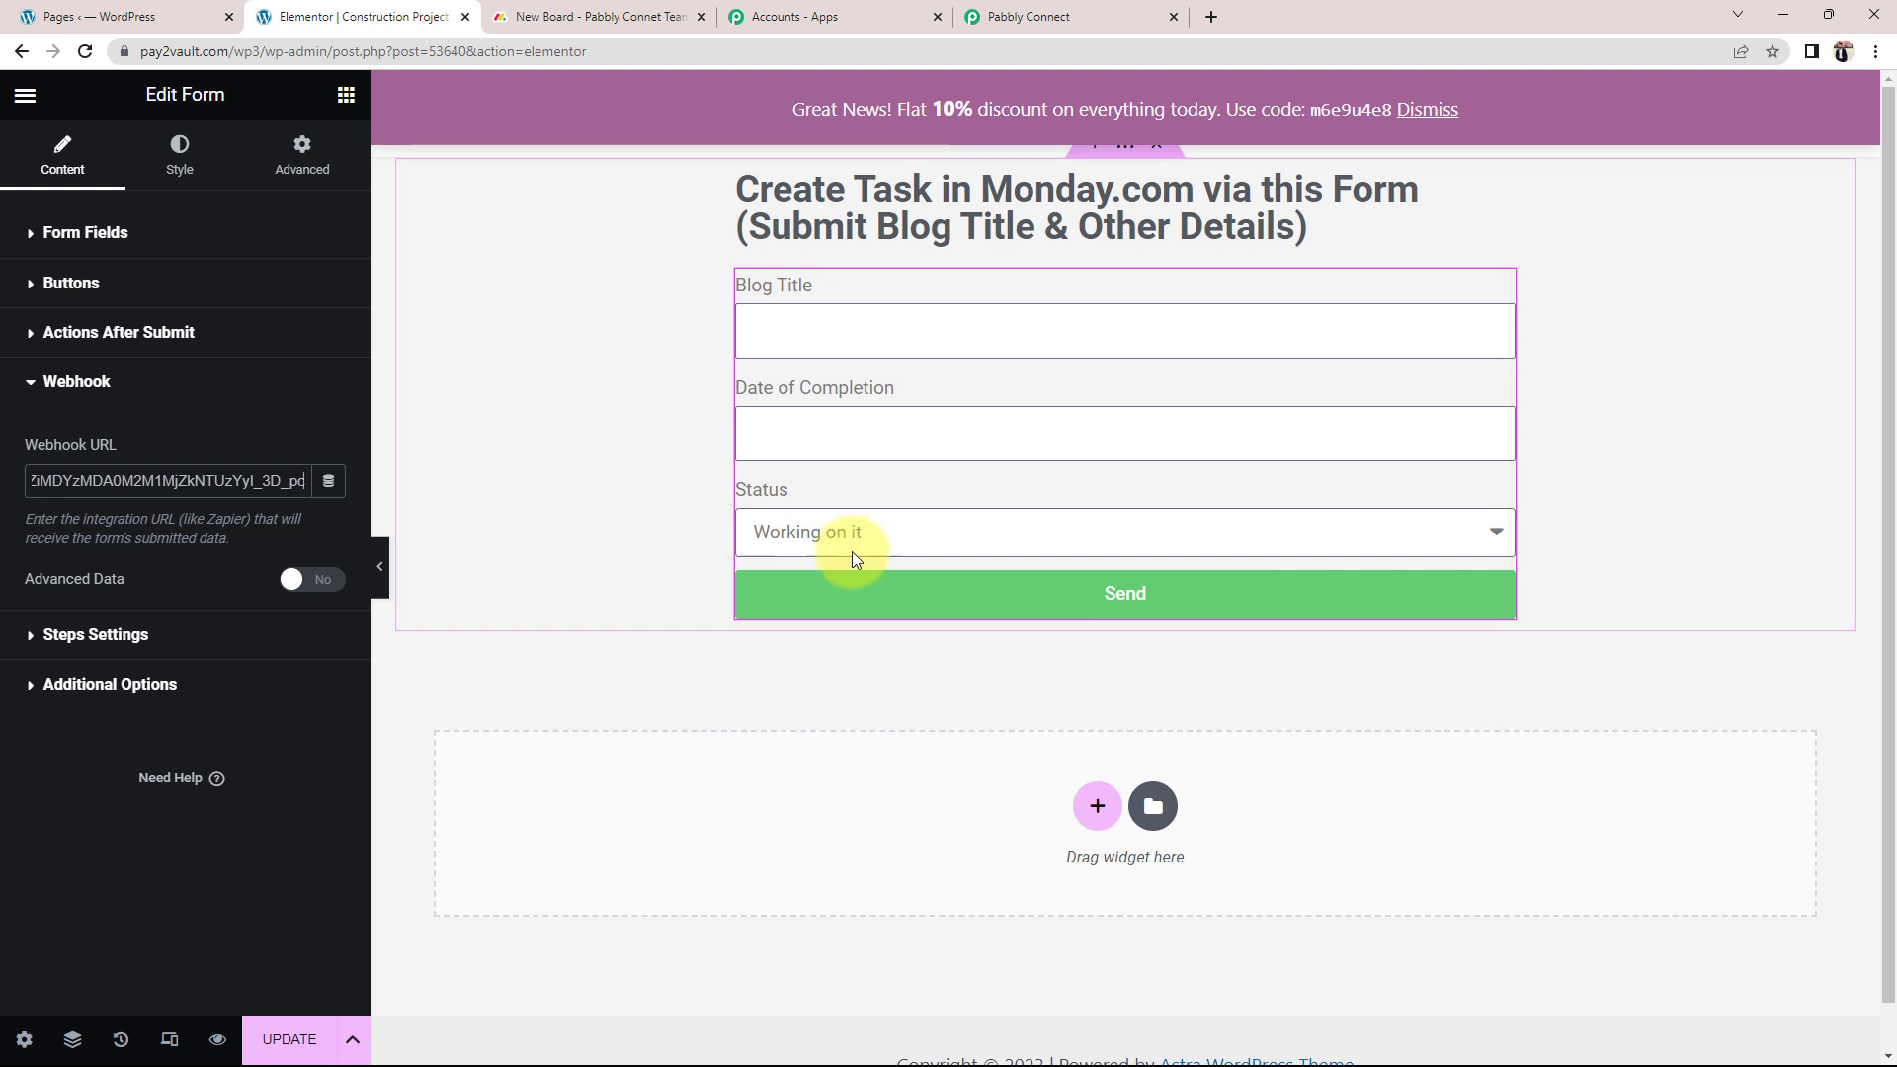
left_click(287, 1040)
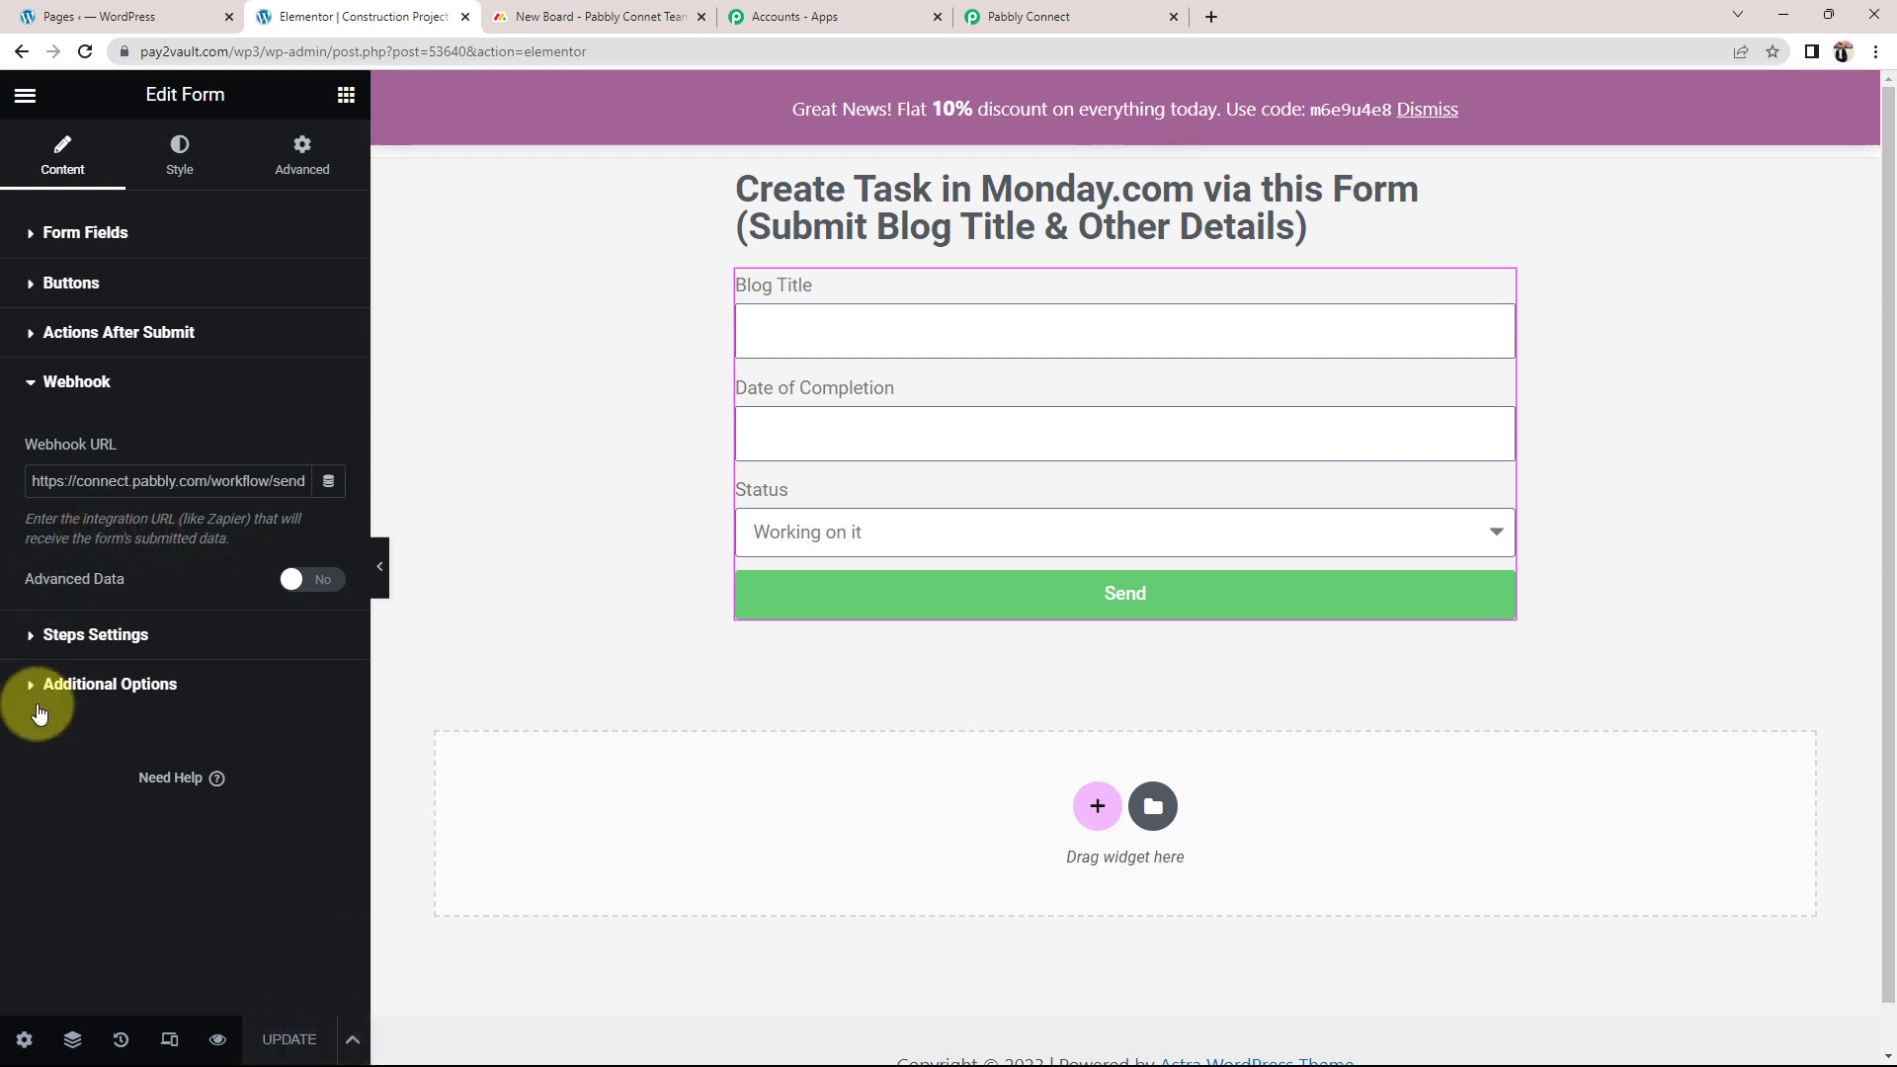
Open a preview of the updated page, check the trigger's webhook response status in Pabbly Connect and return to the preview
left_click(218, 1039)
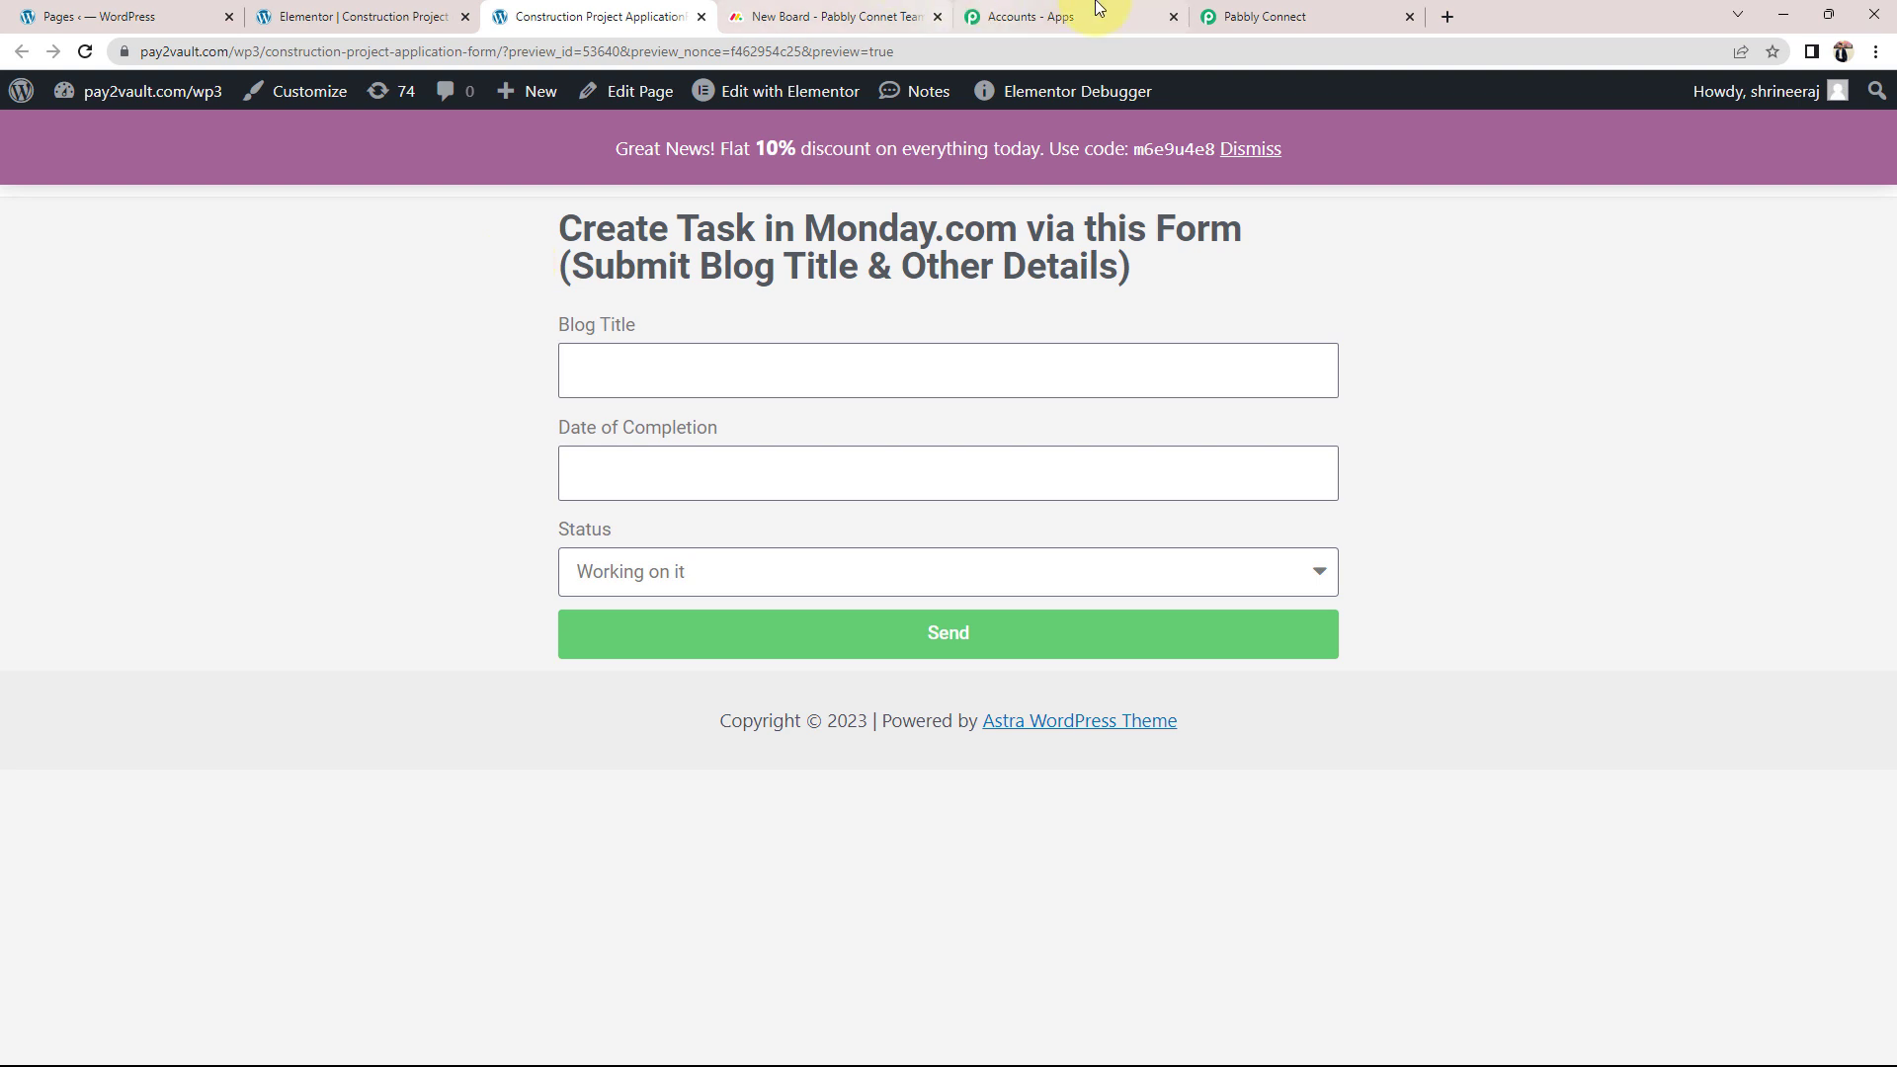
left_click(1363, 16)
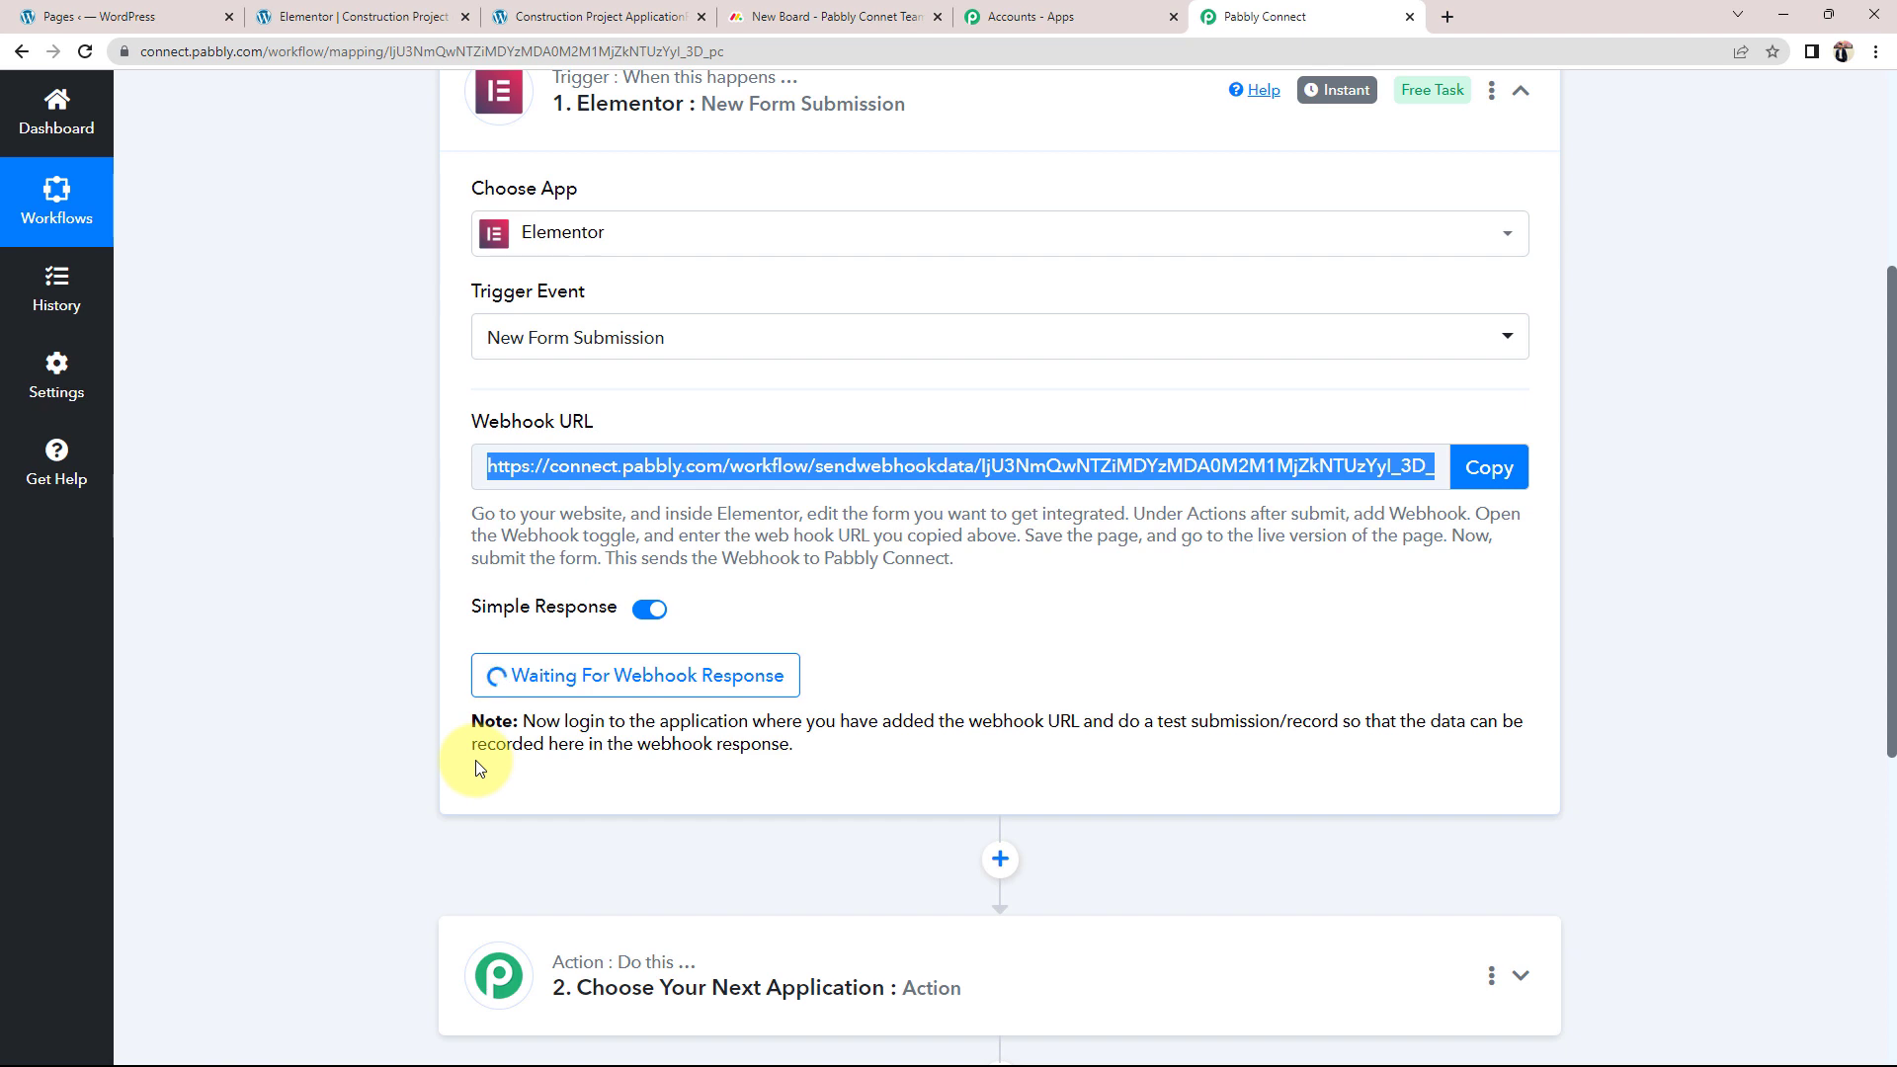
left_click(376, 16)
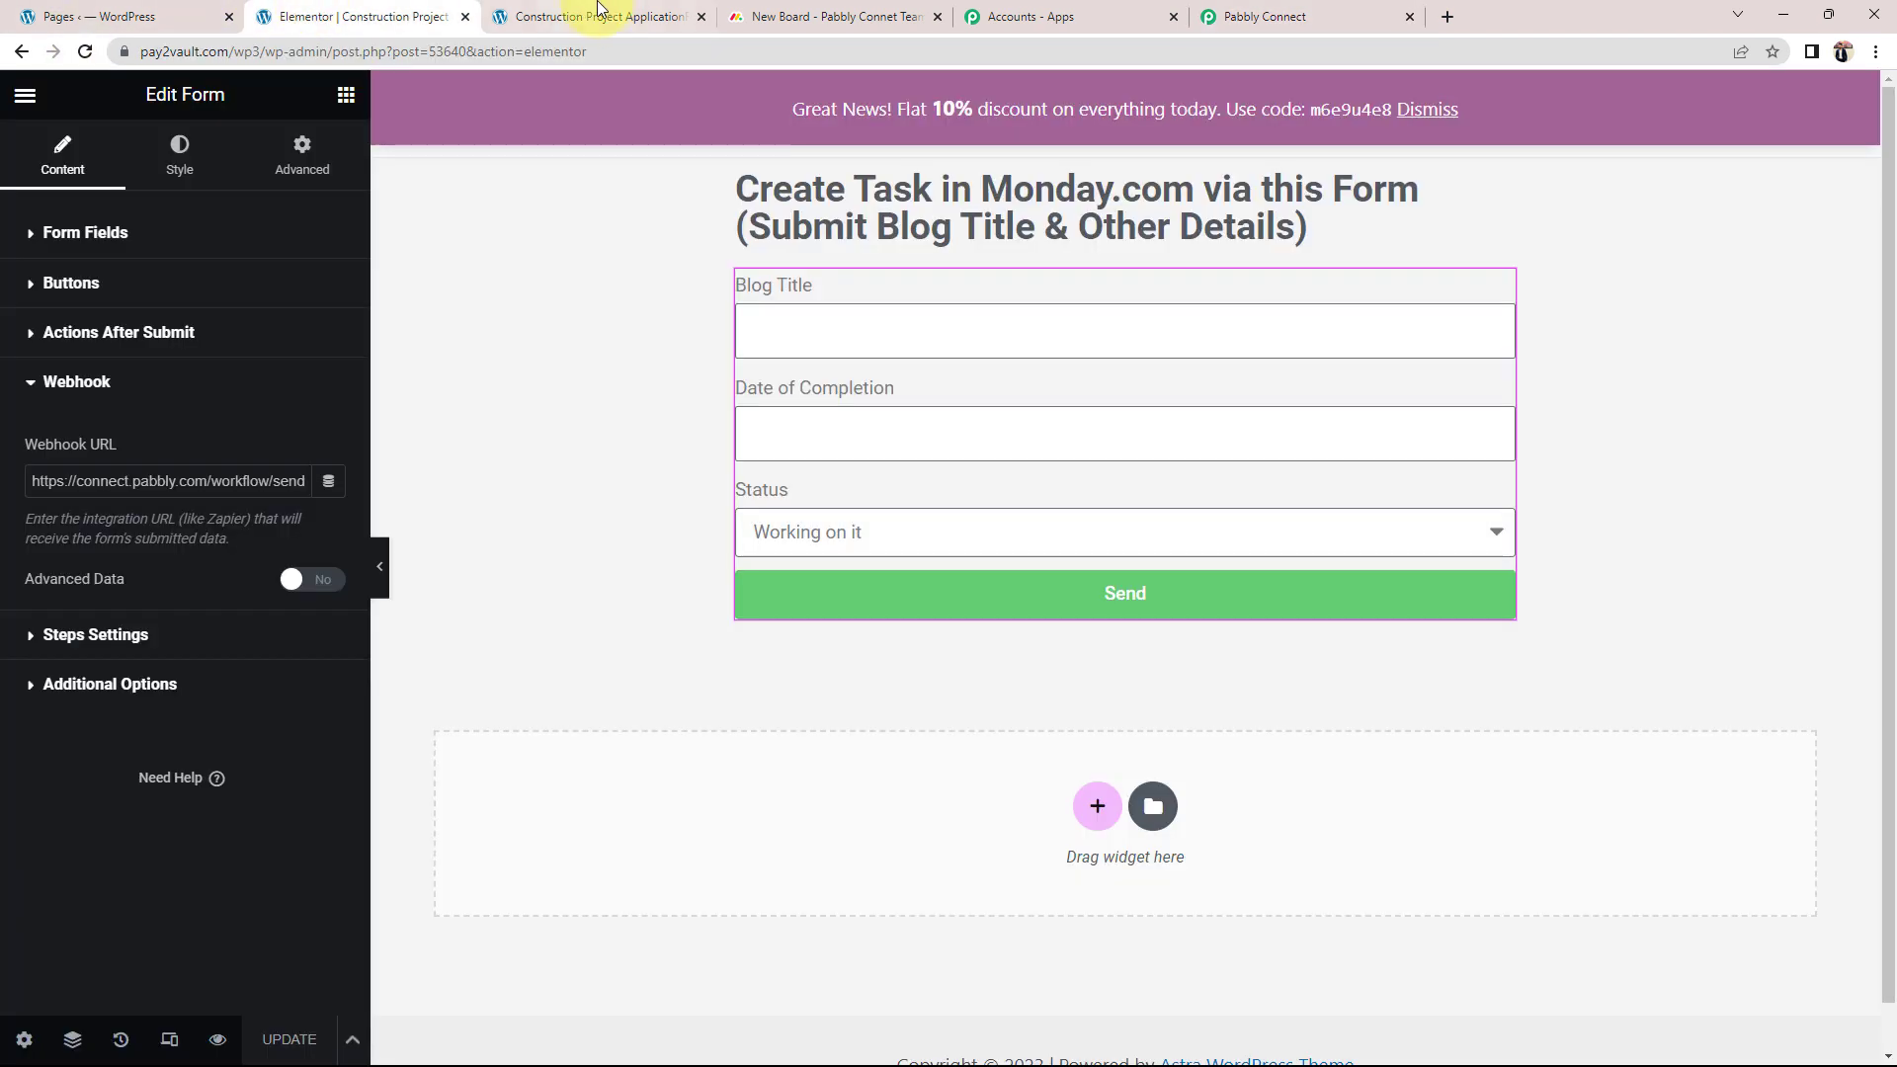
left_click(573, 15)
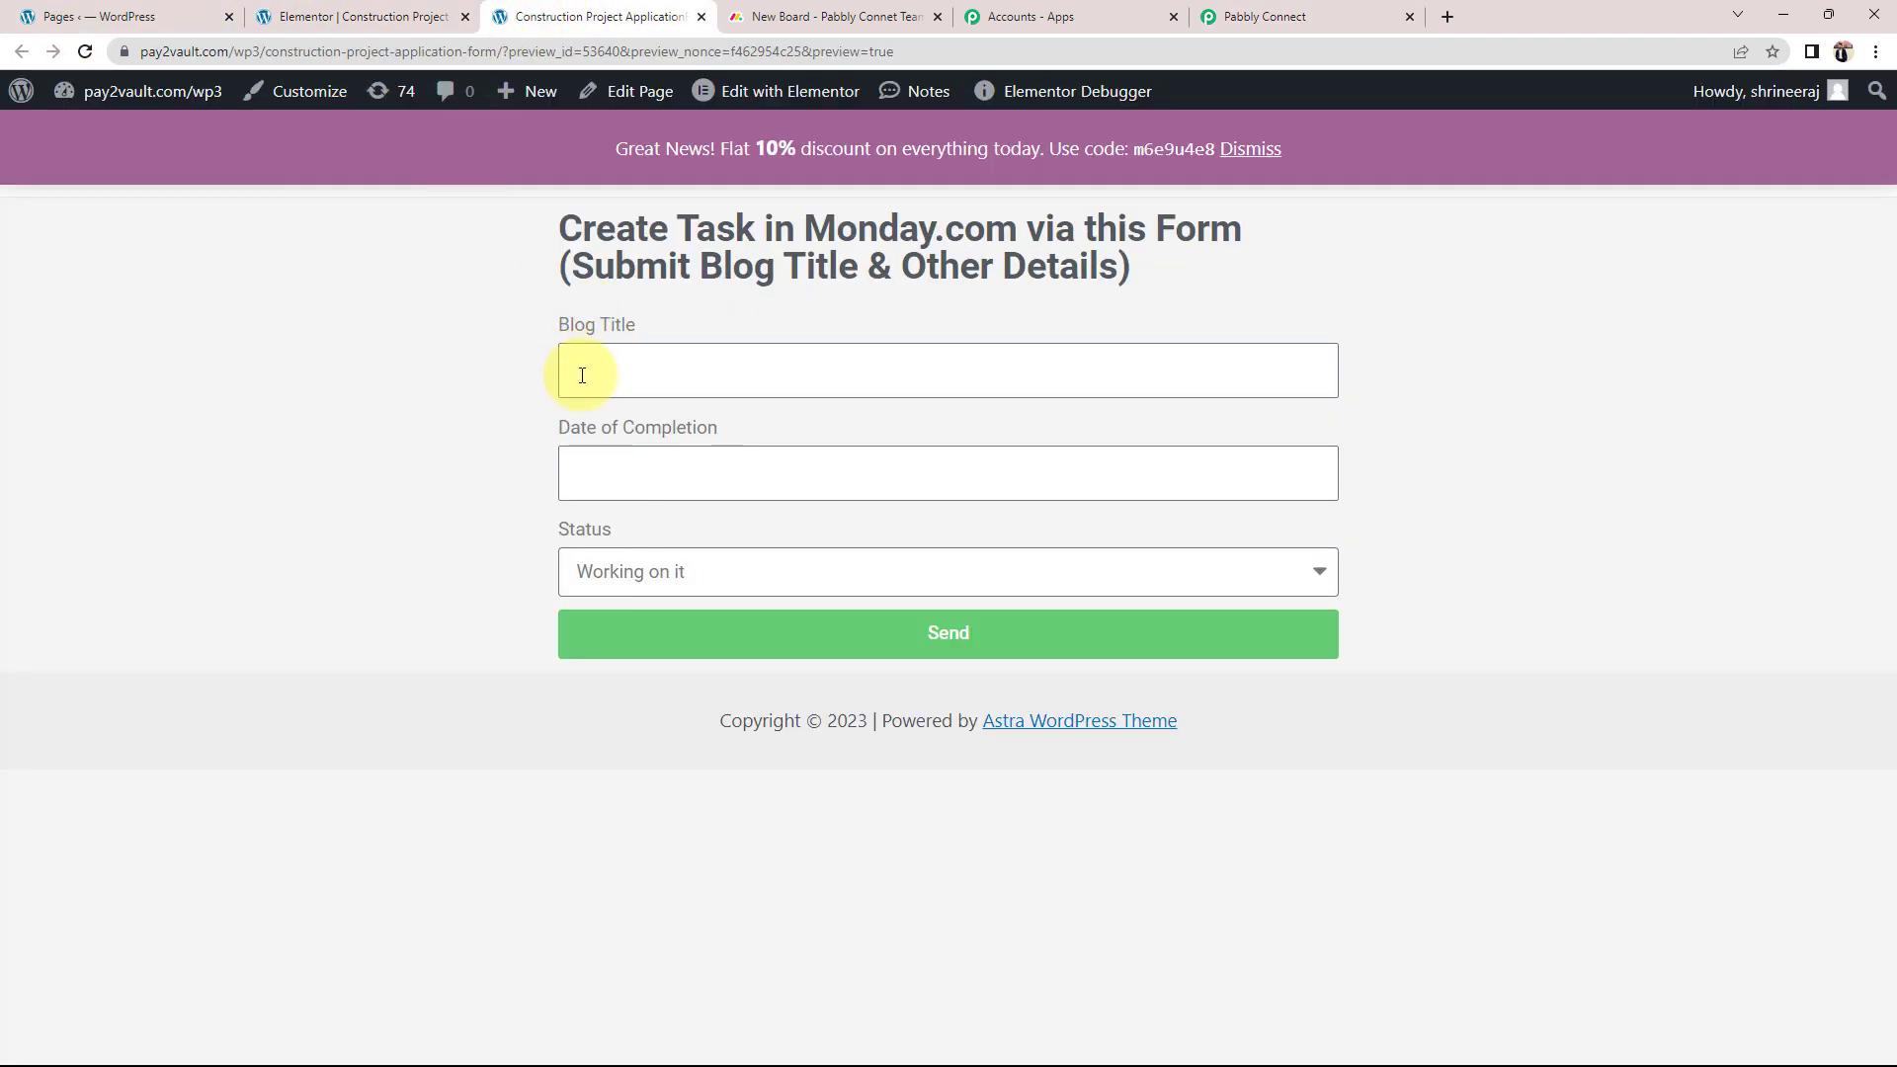
Submit a test entry with blog title Digital Marketing Importance, date of completion 2023-05-23 and status Working on it
left_click(635, 373)
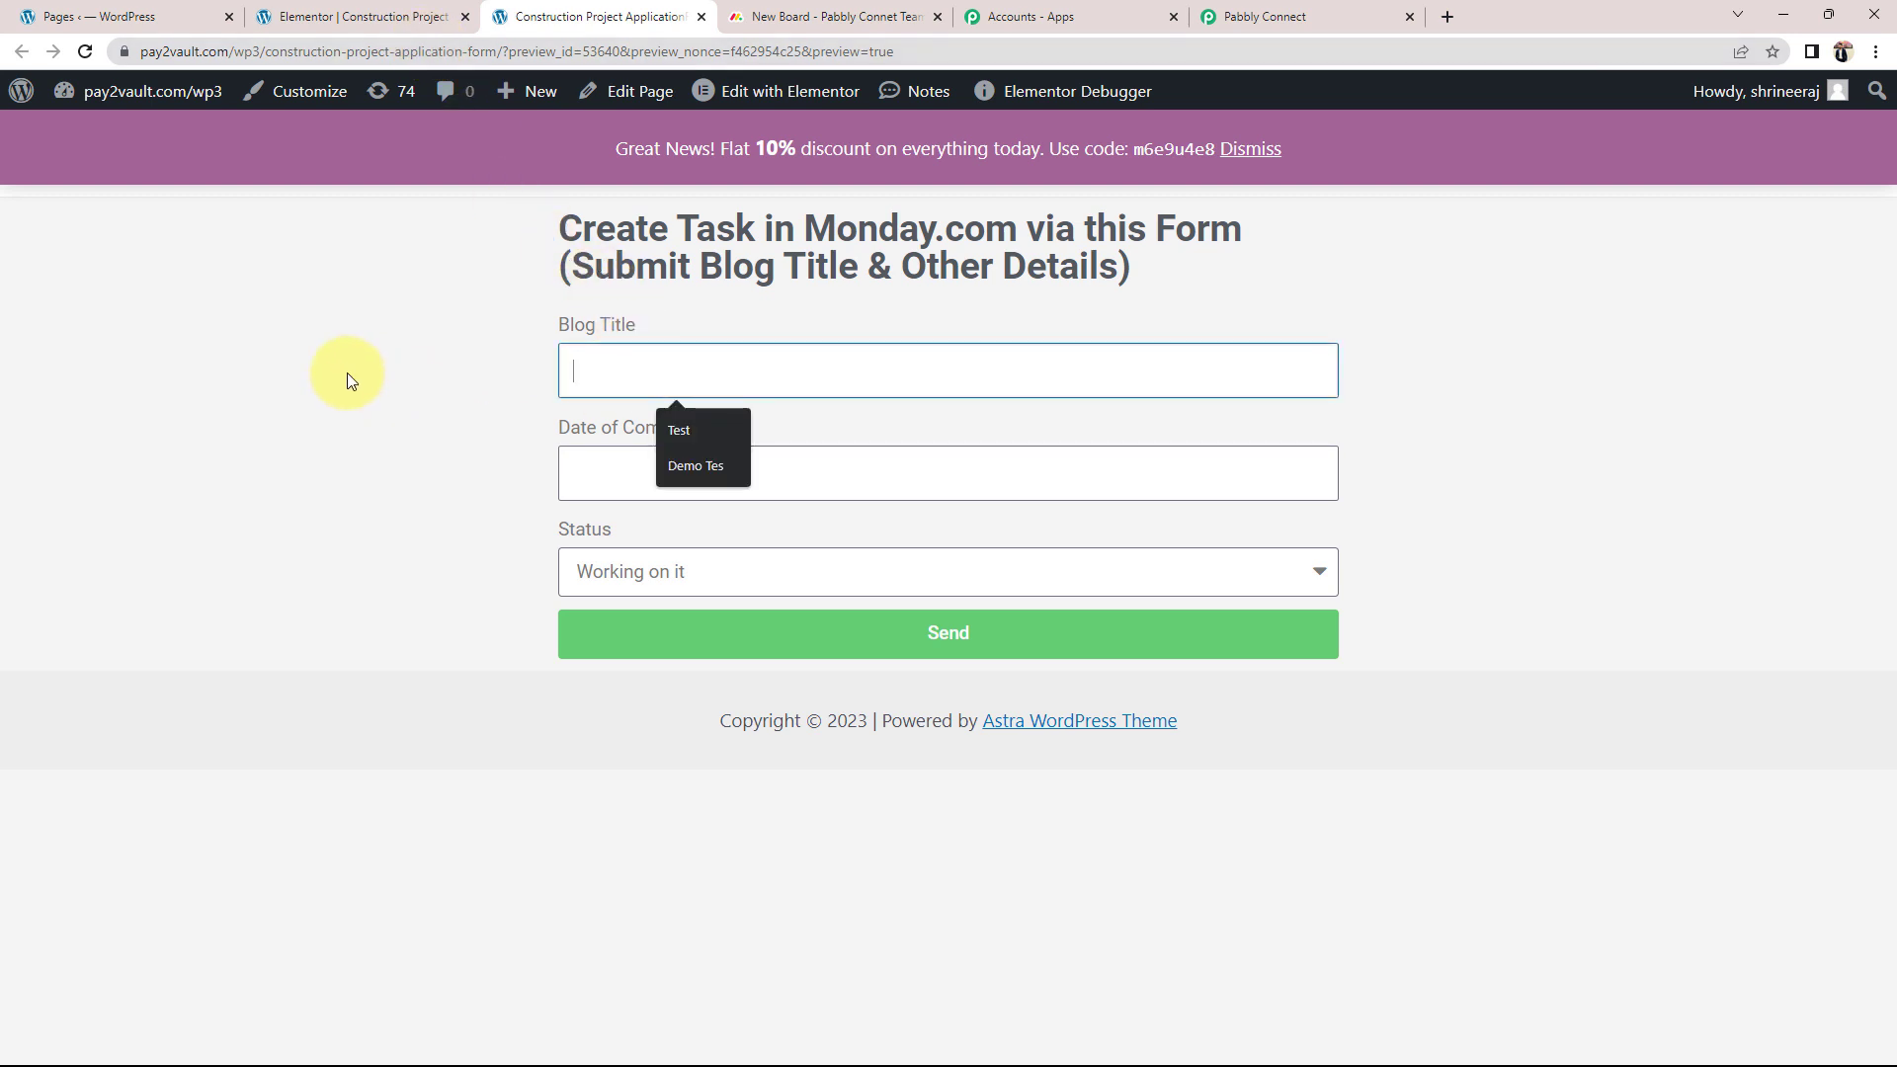
key("ctrl+v")
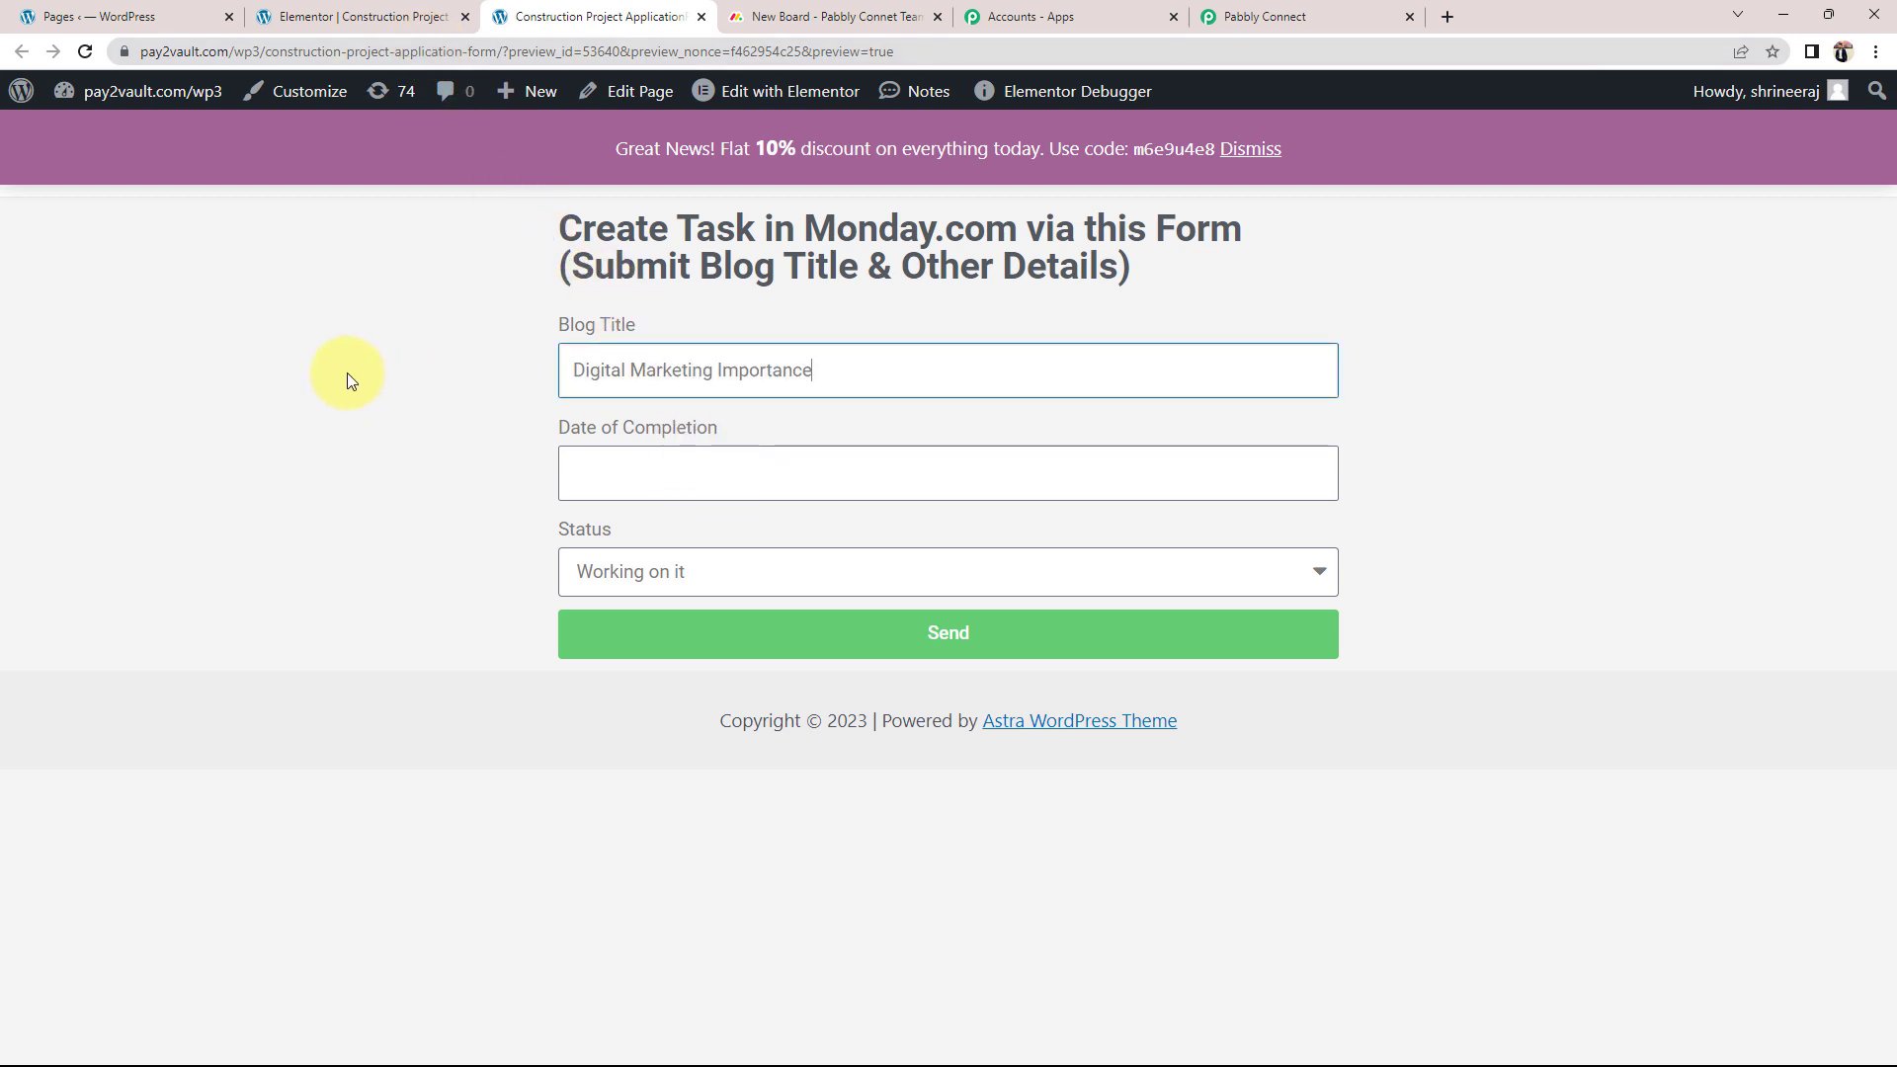
left_click(583, 479)
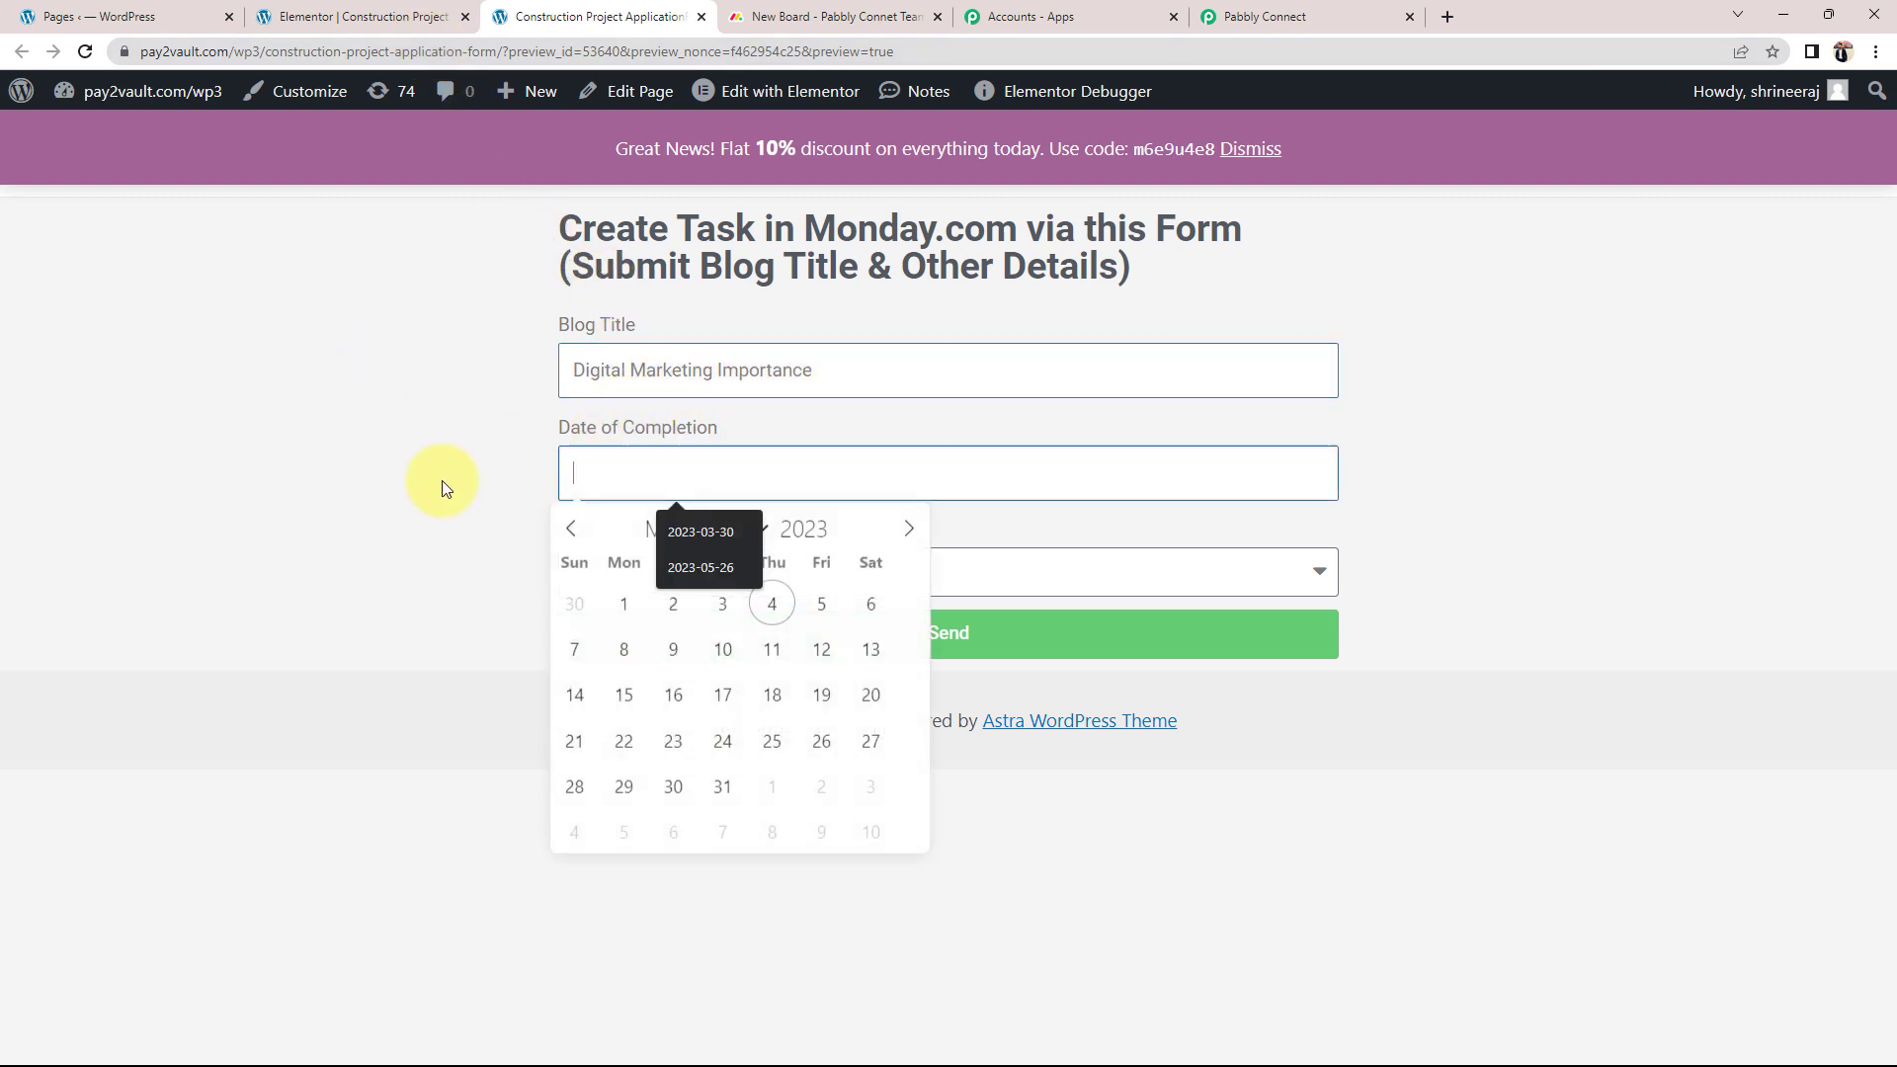
left_click(670, 745)
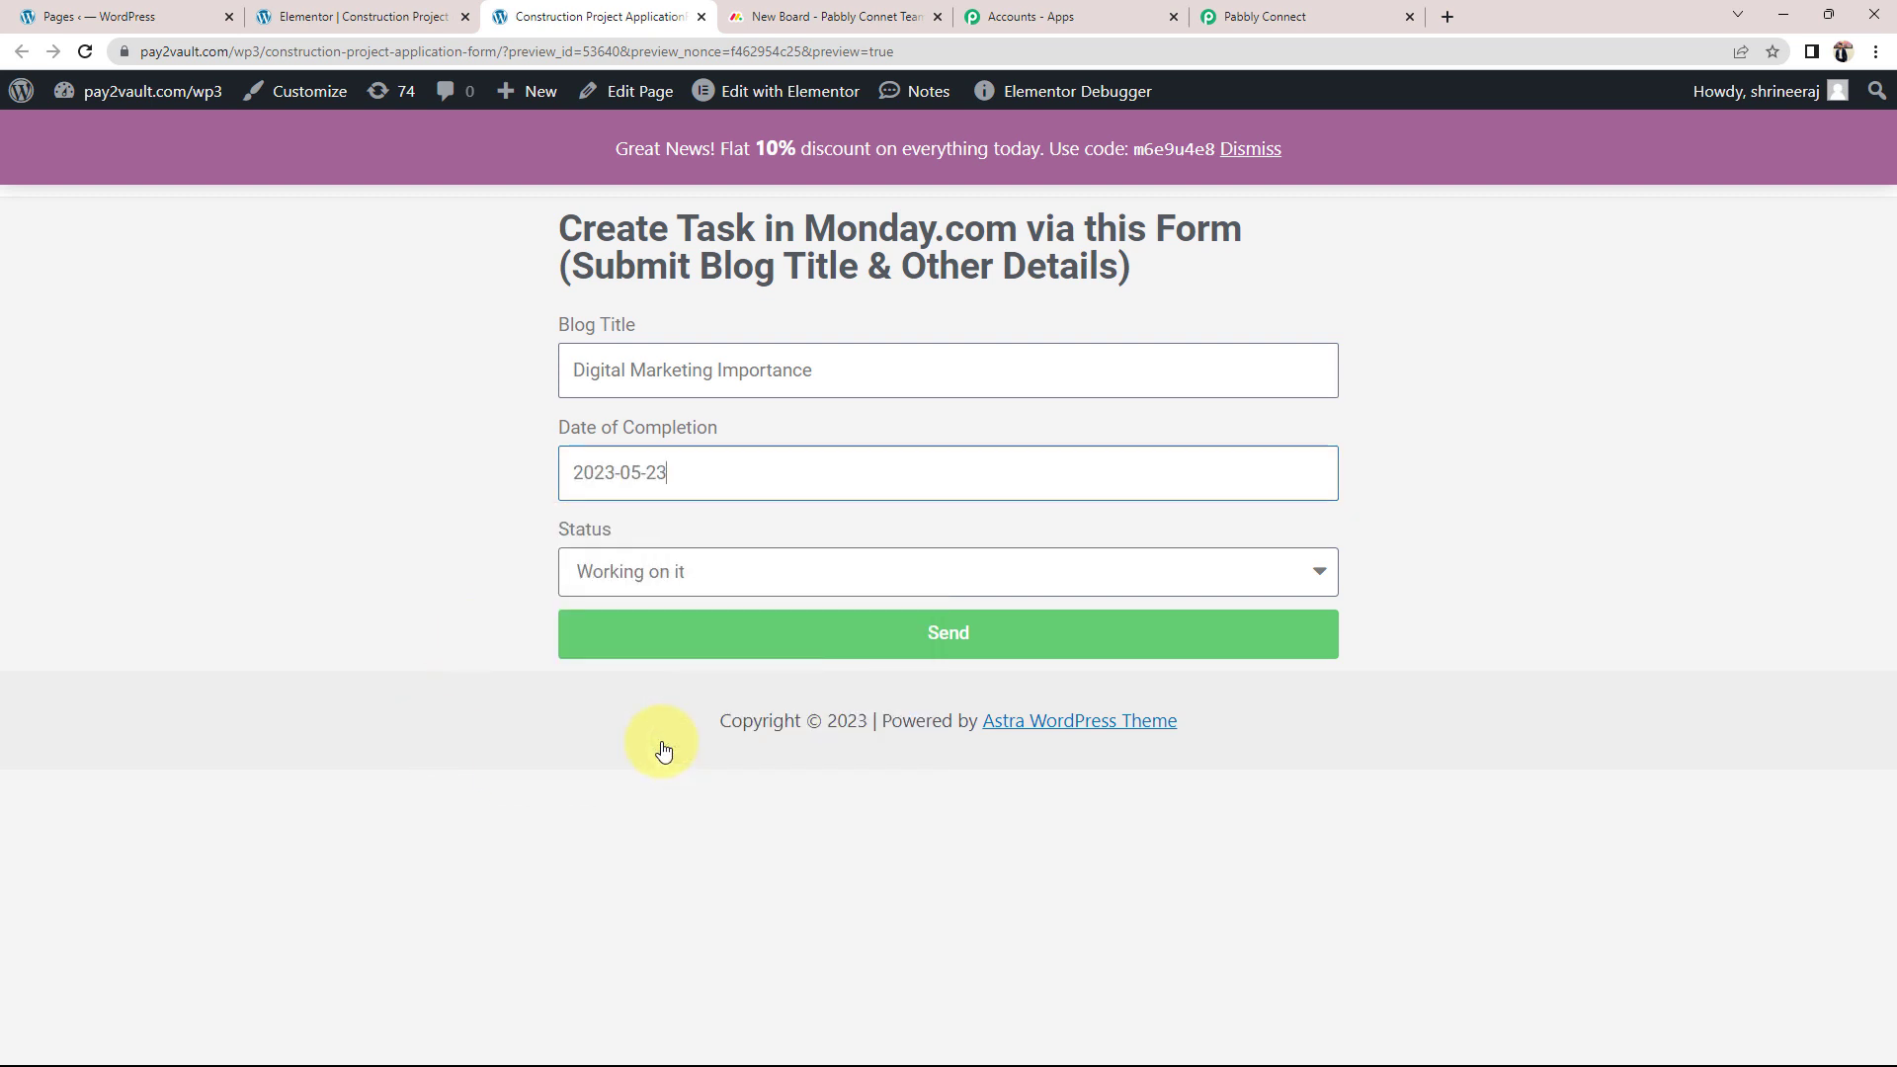
left_click(362, 518)
left_click(650, 581)
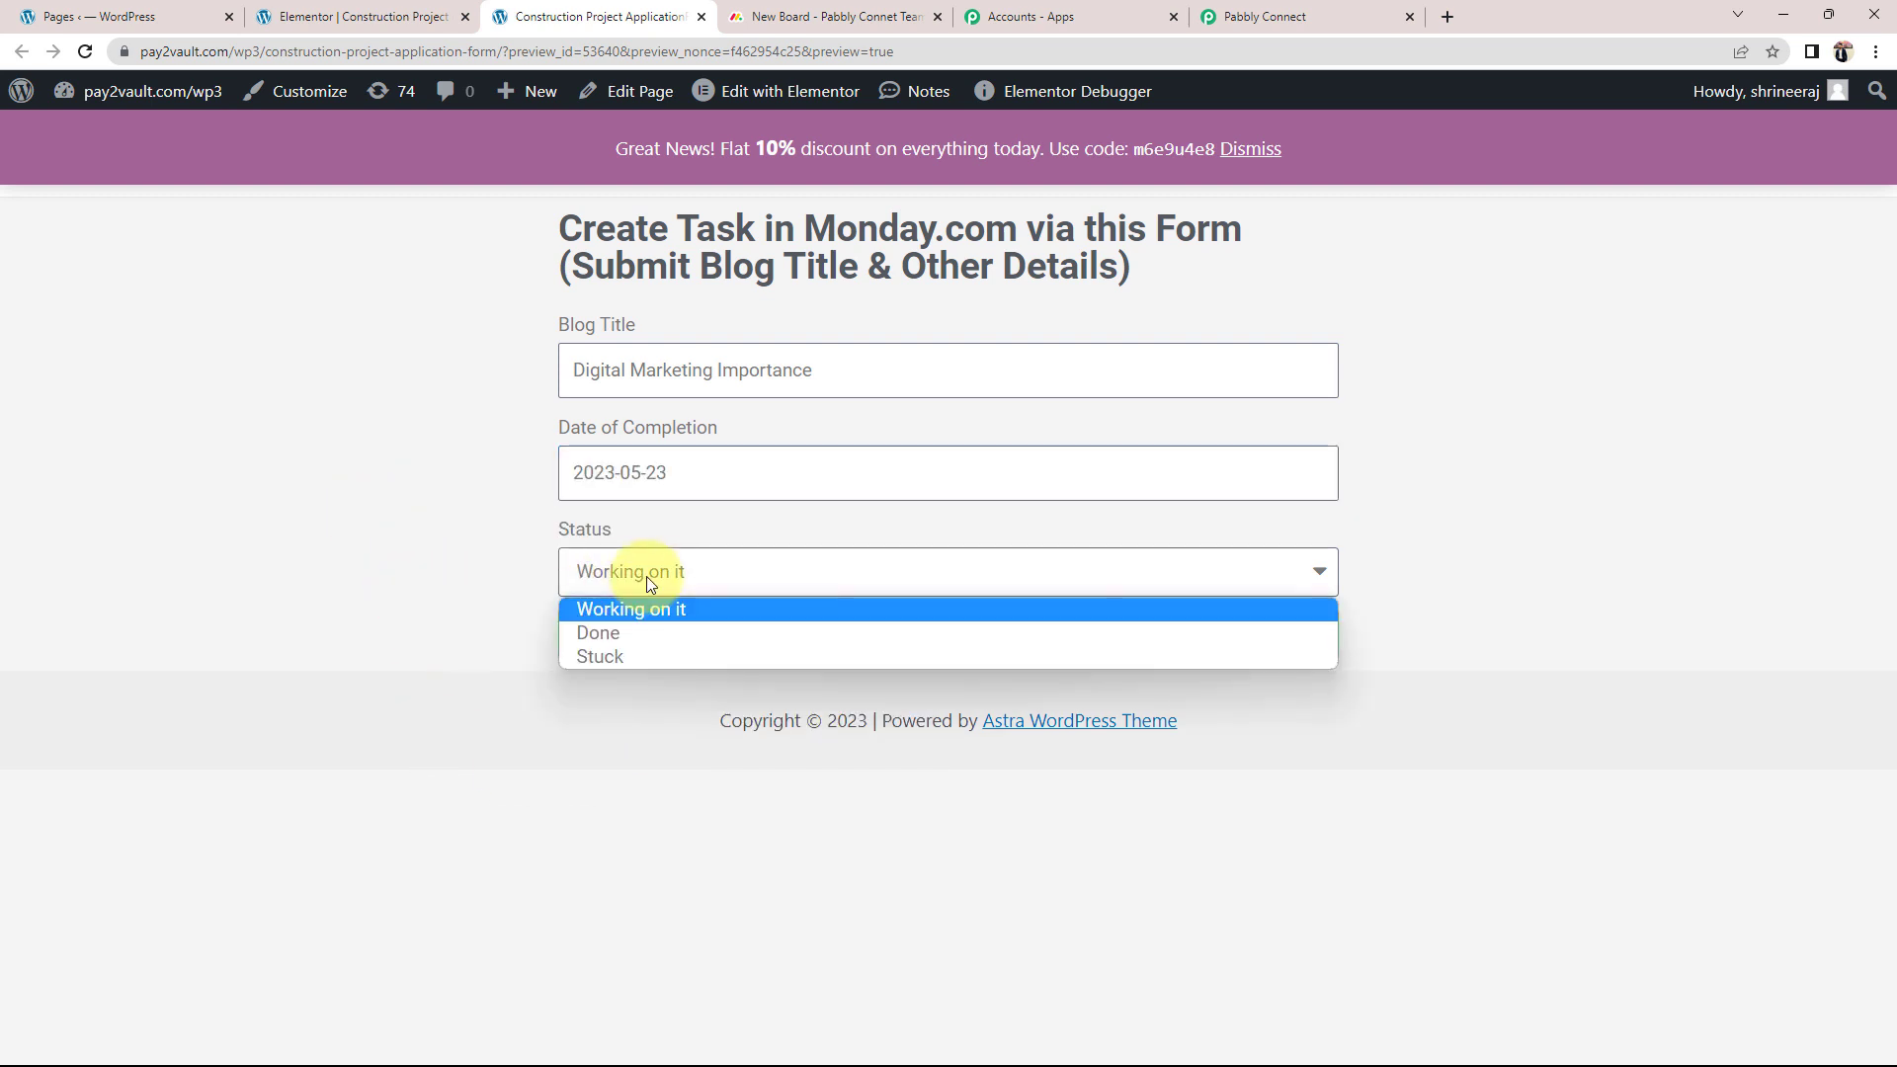
left_click(607, 608)
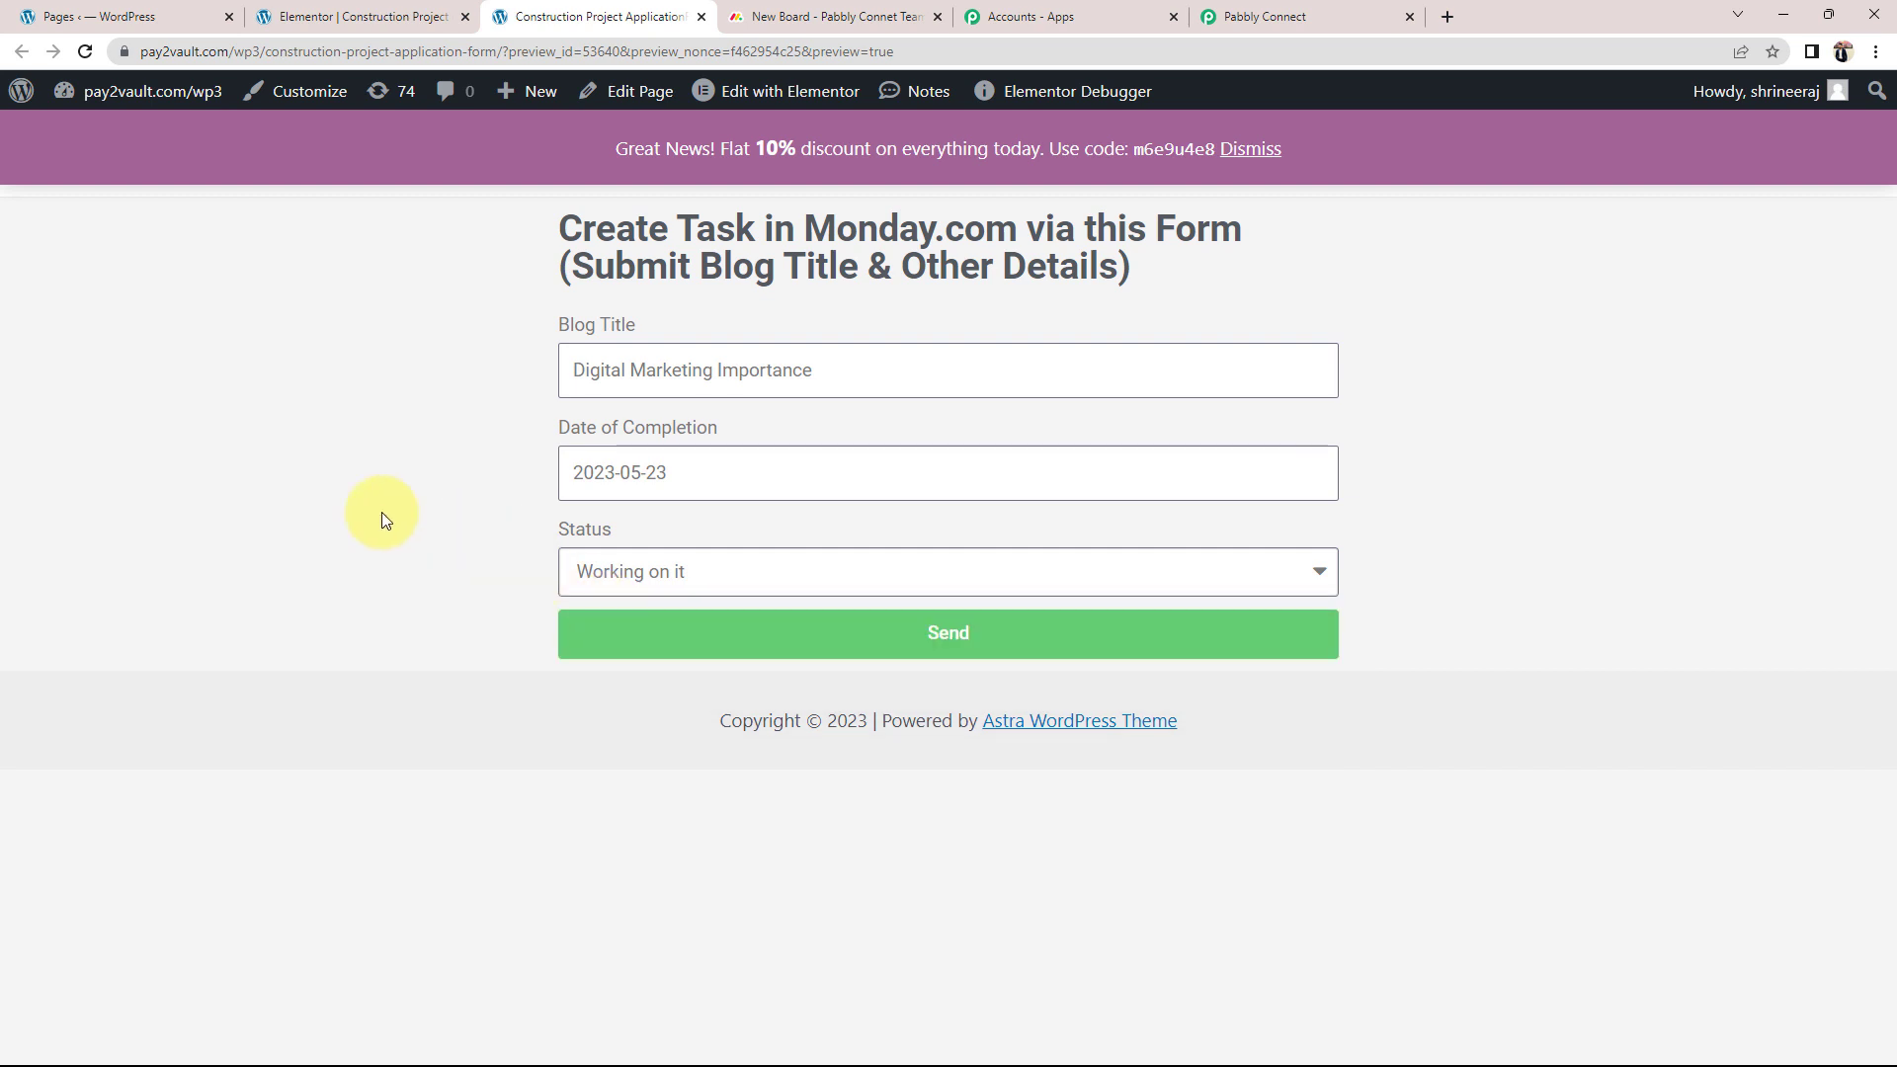
left_click(848, 636)
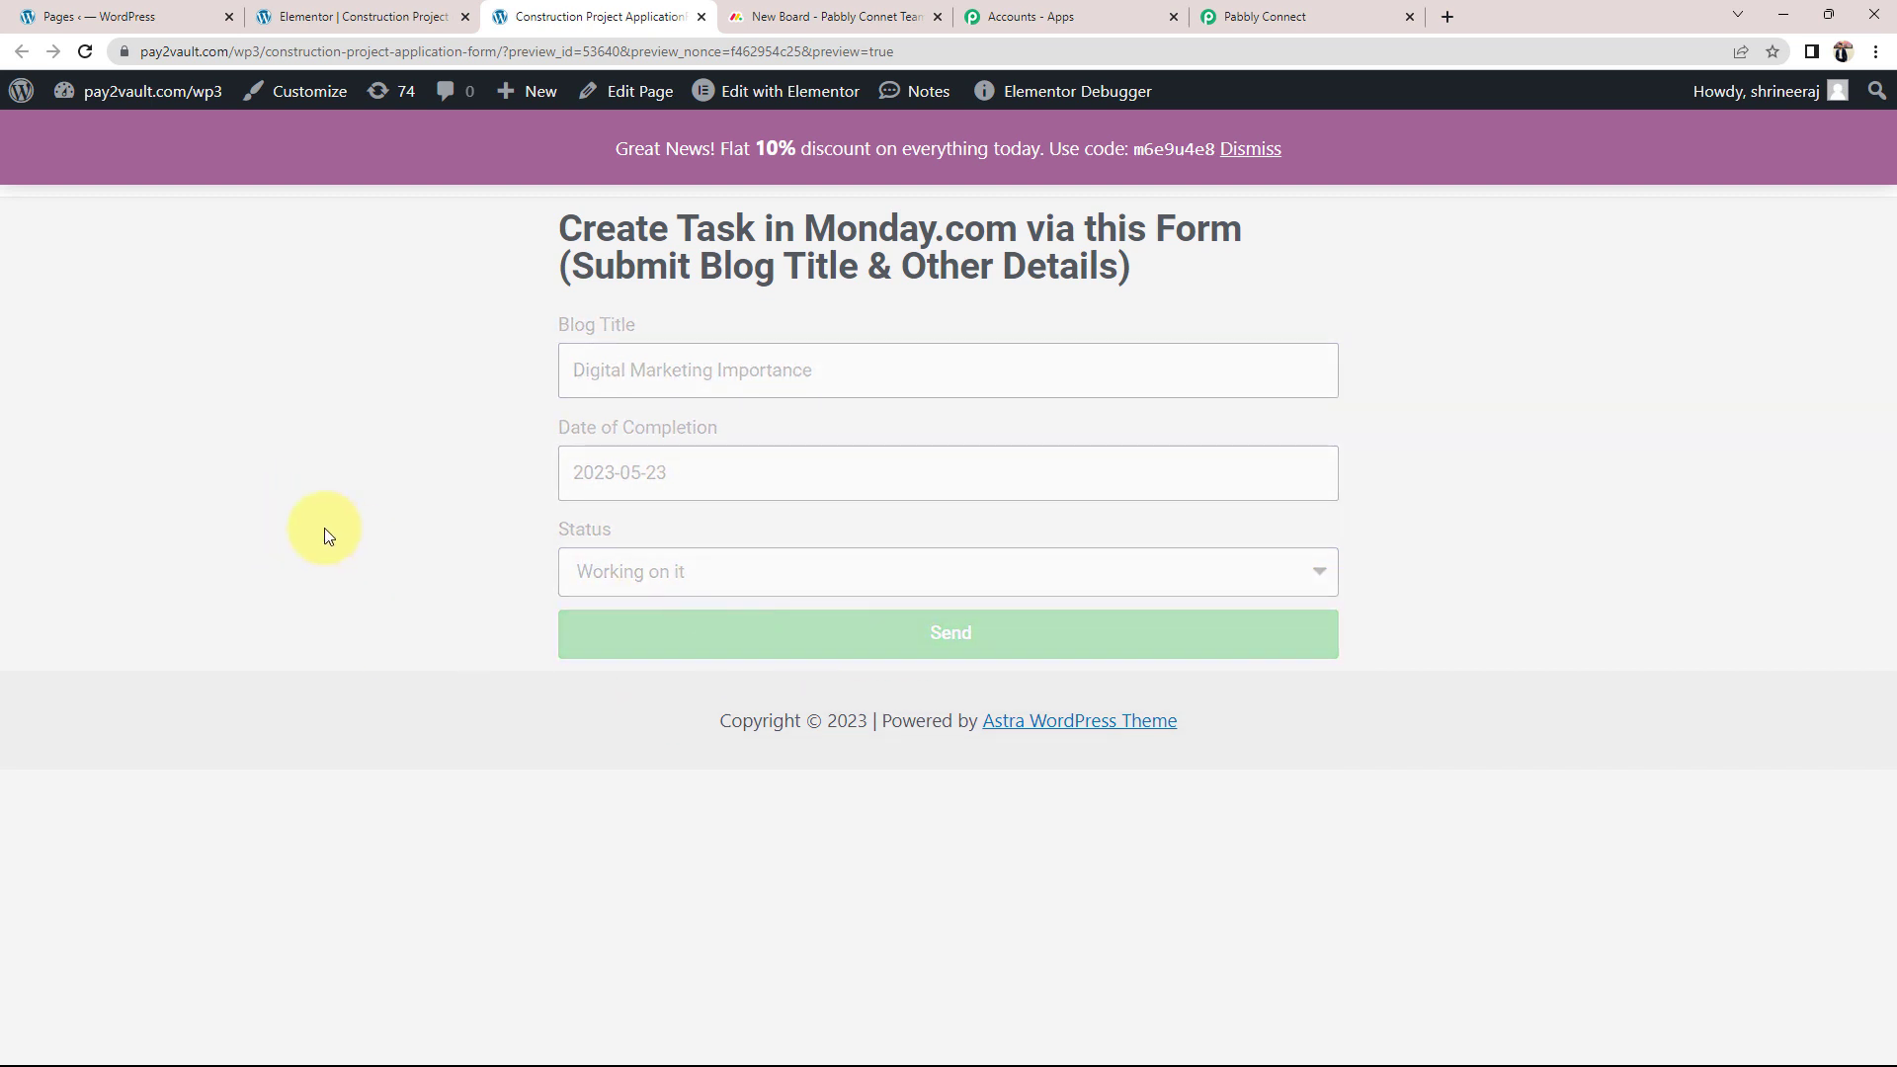
left_click_drag(593, 679, 862, 686)
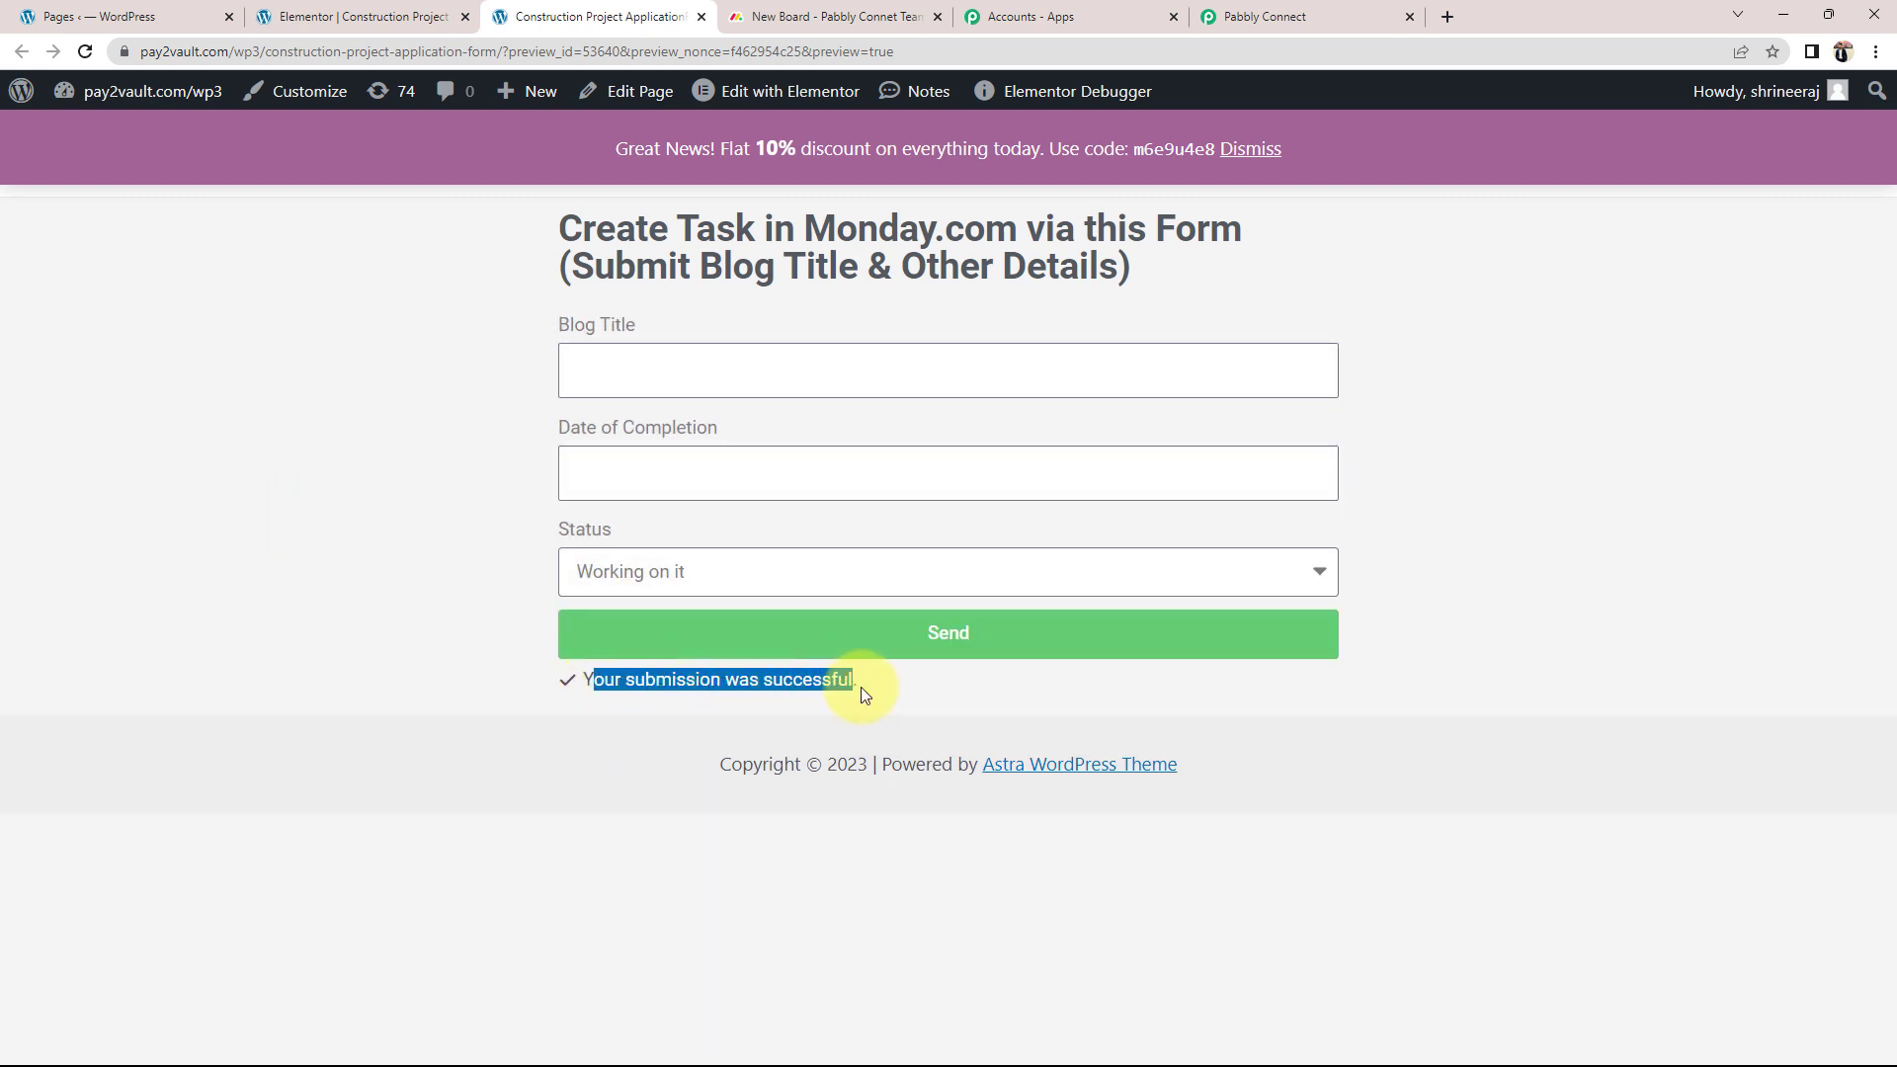
left_click(412, 544)
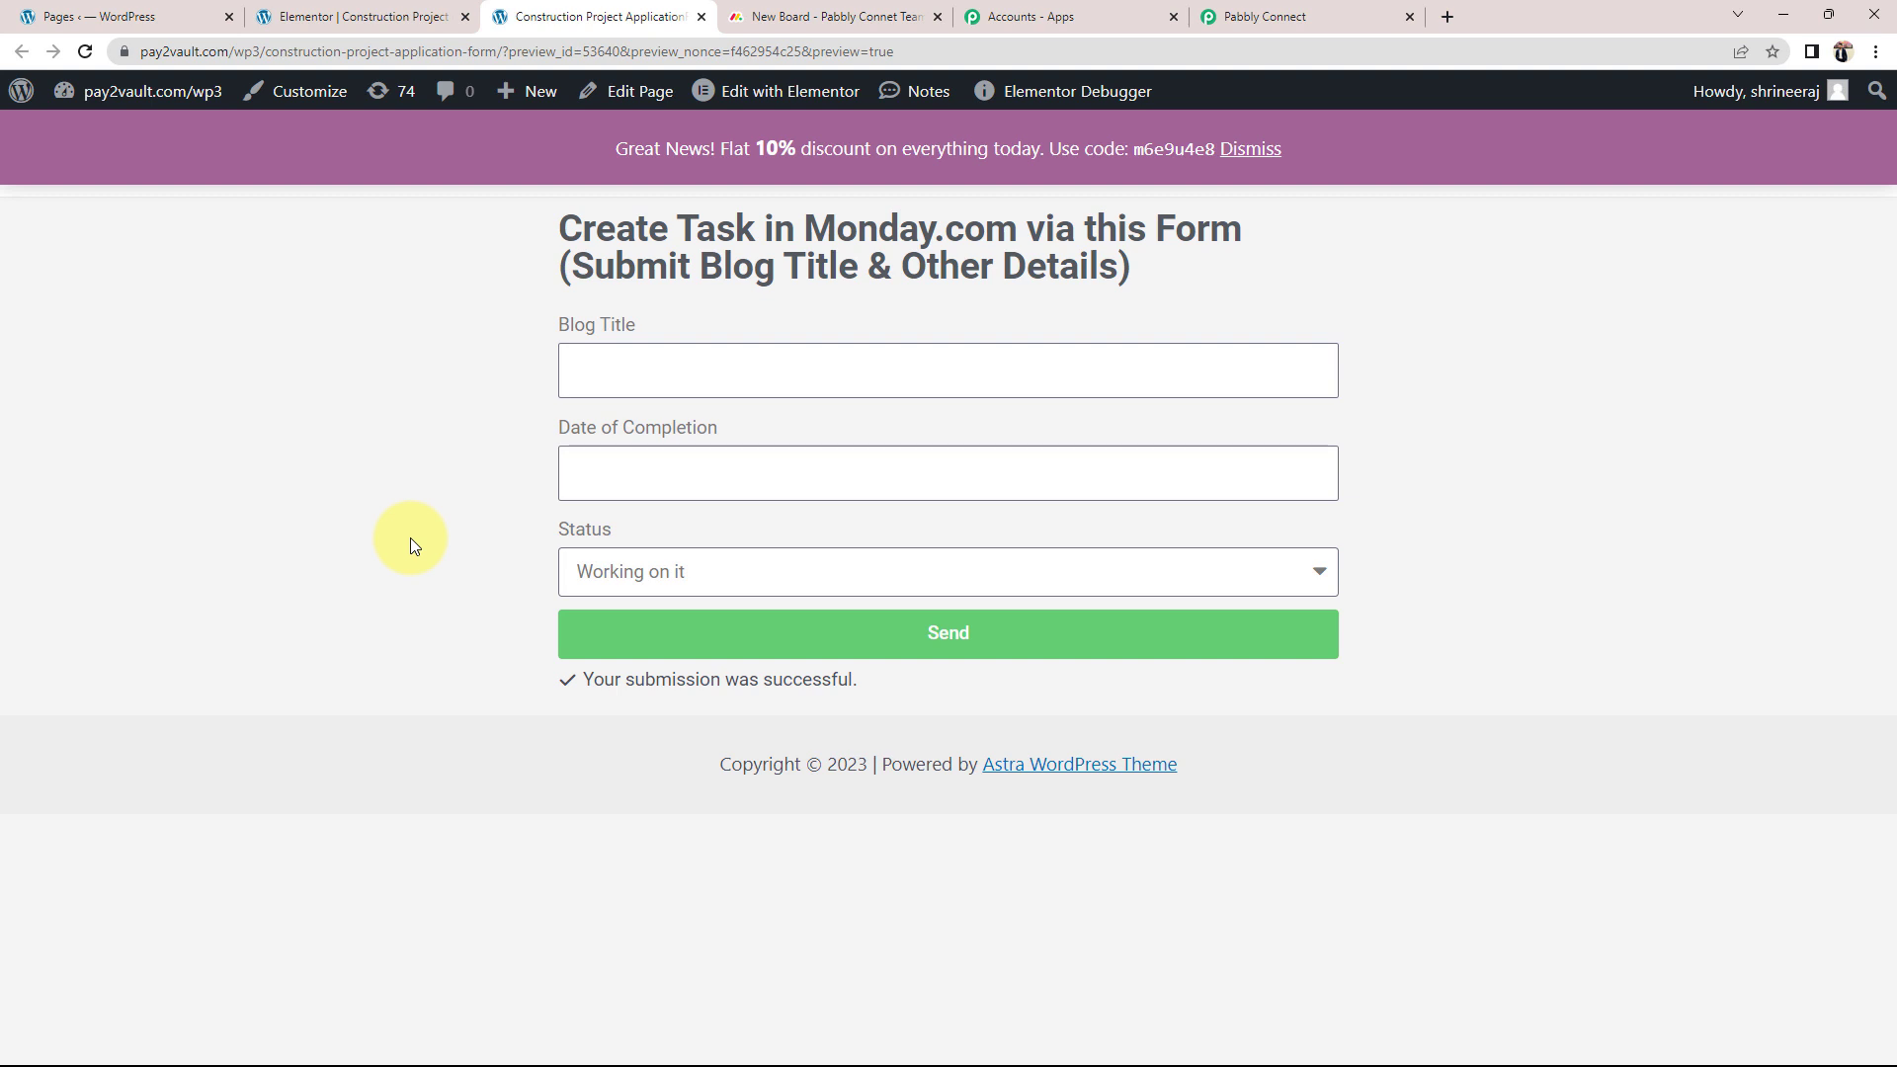
Switch to Pabbly Connect and check the form name, status and blog title in the response received by the Elementor trigger
left_click(1275, 16)
scroll(458, 697, "down", 1)
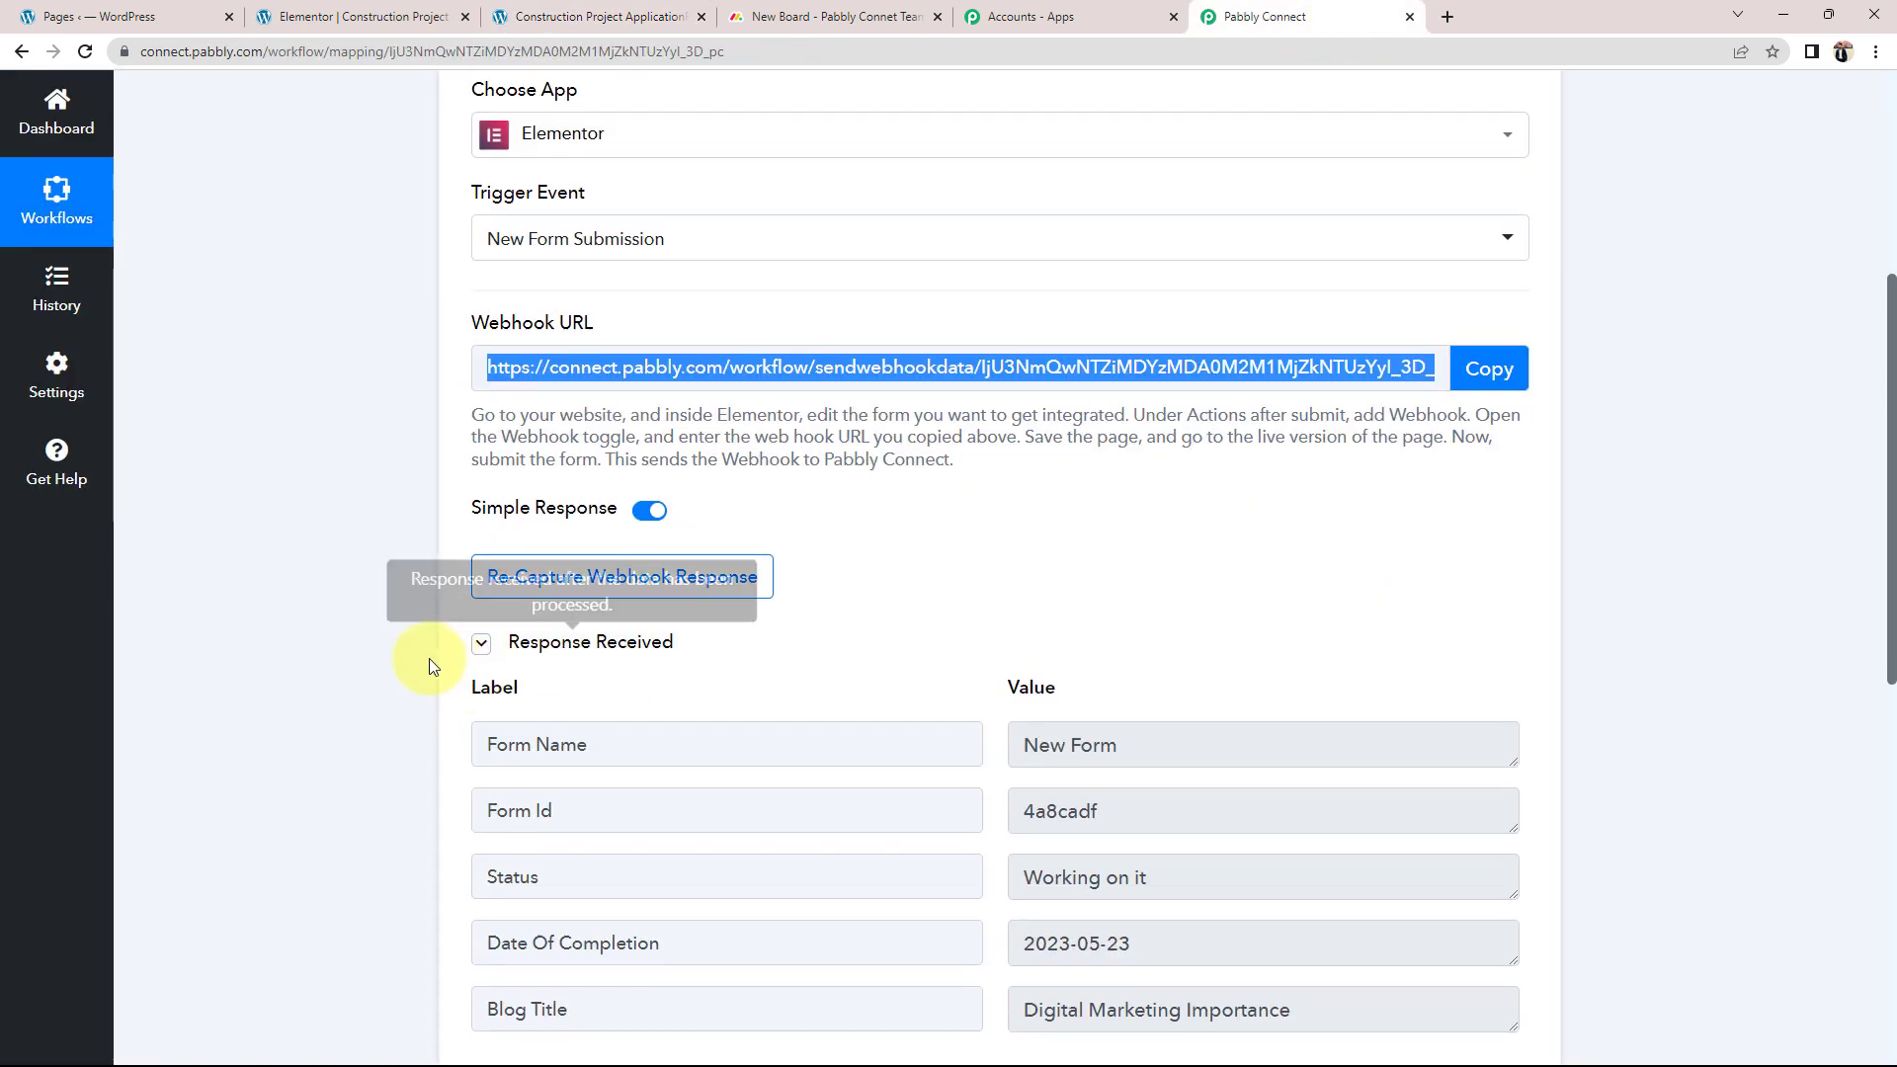
scroll(429, 658, "down", 2)
left_click_drag(488, 551, 644, 542)
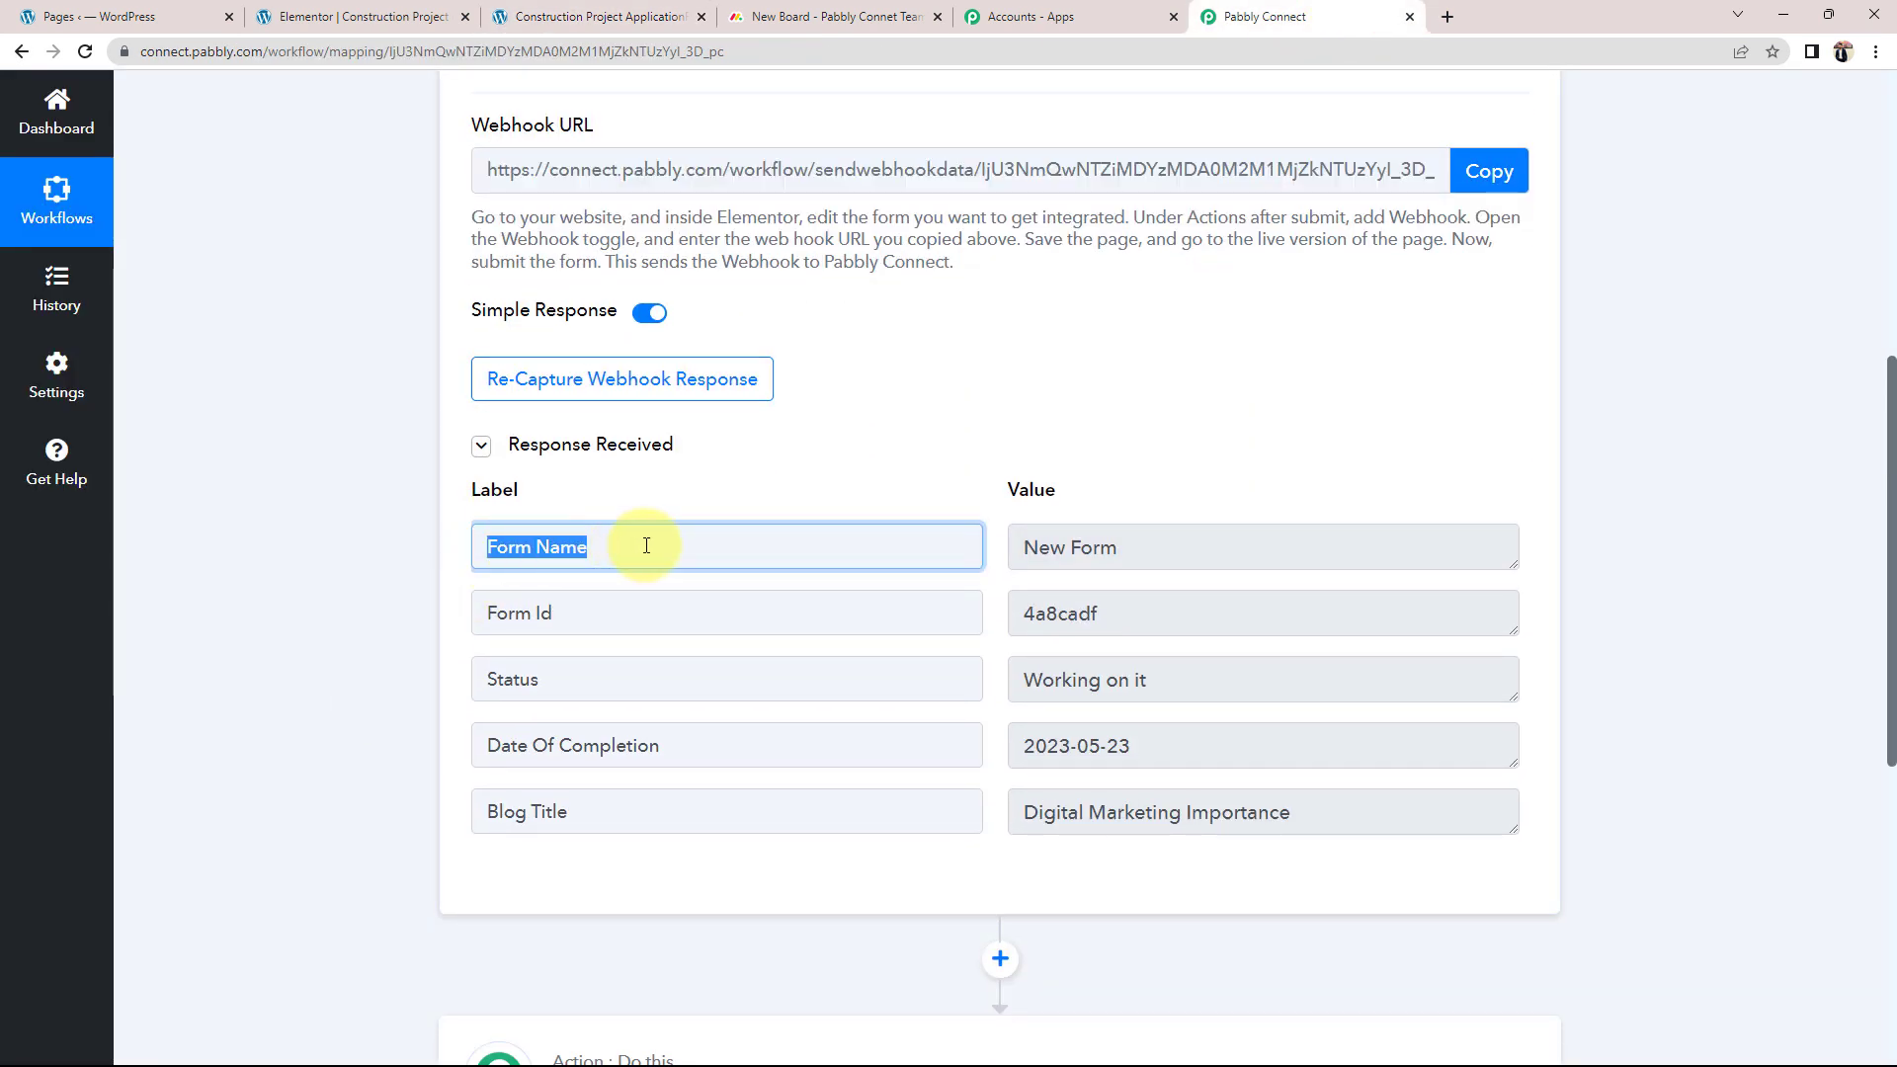
key("Tab")
scroll(728, 614, "down", 1)
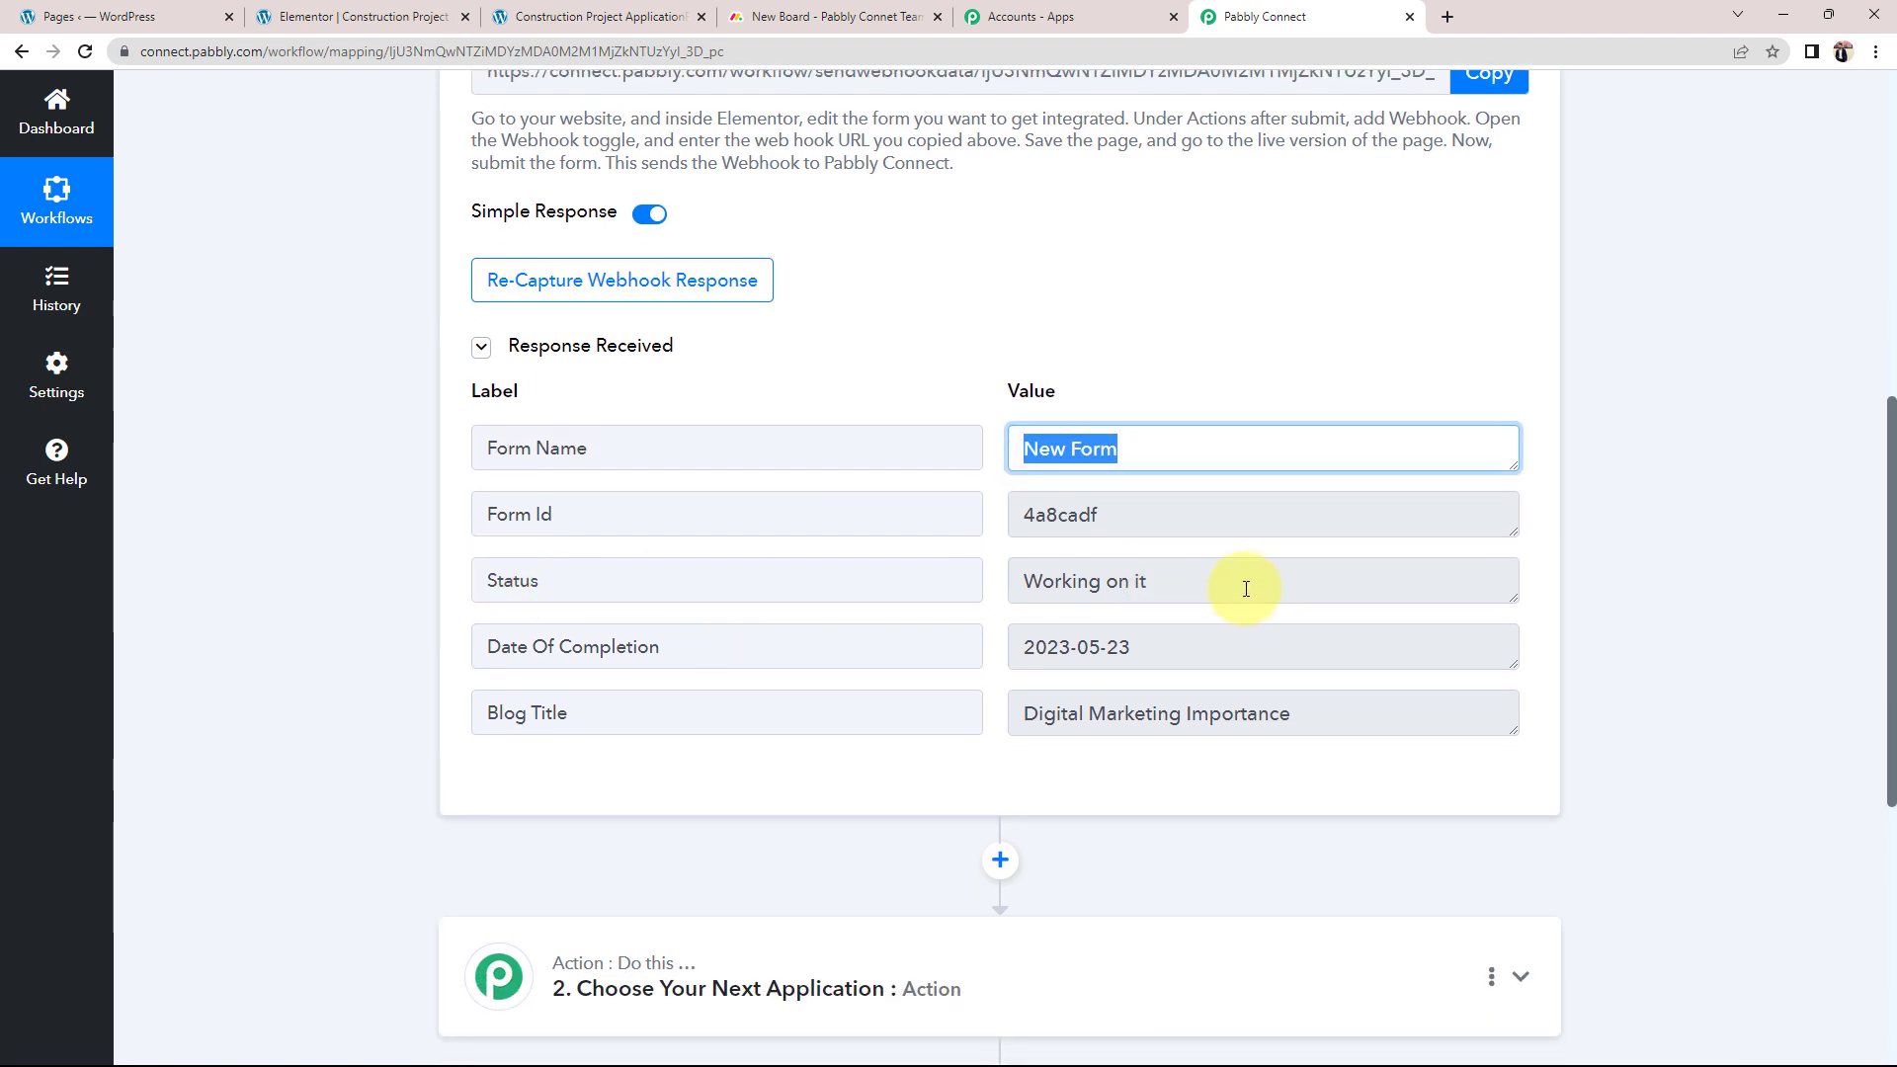
left_click_drag(1236, 589, 957, 597)
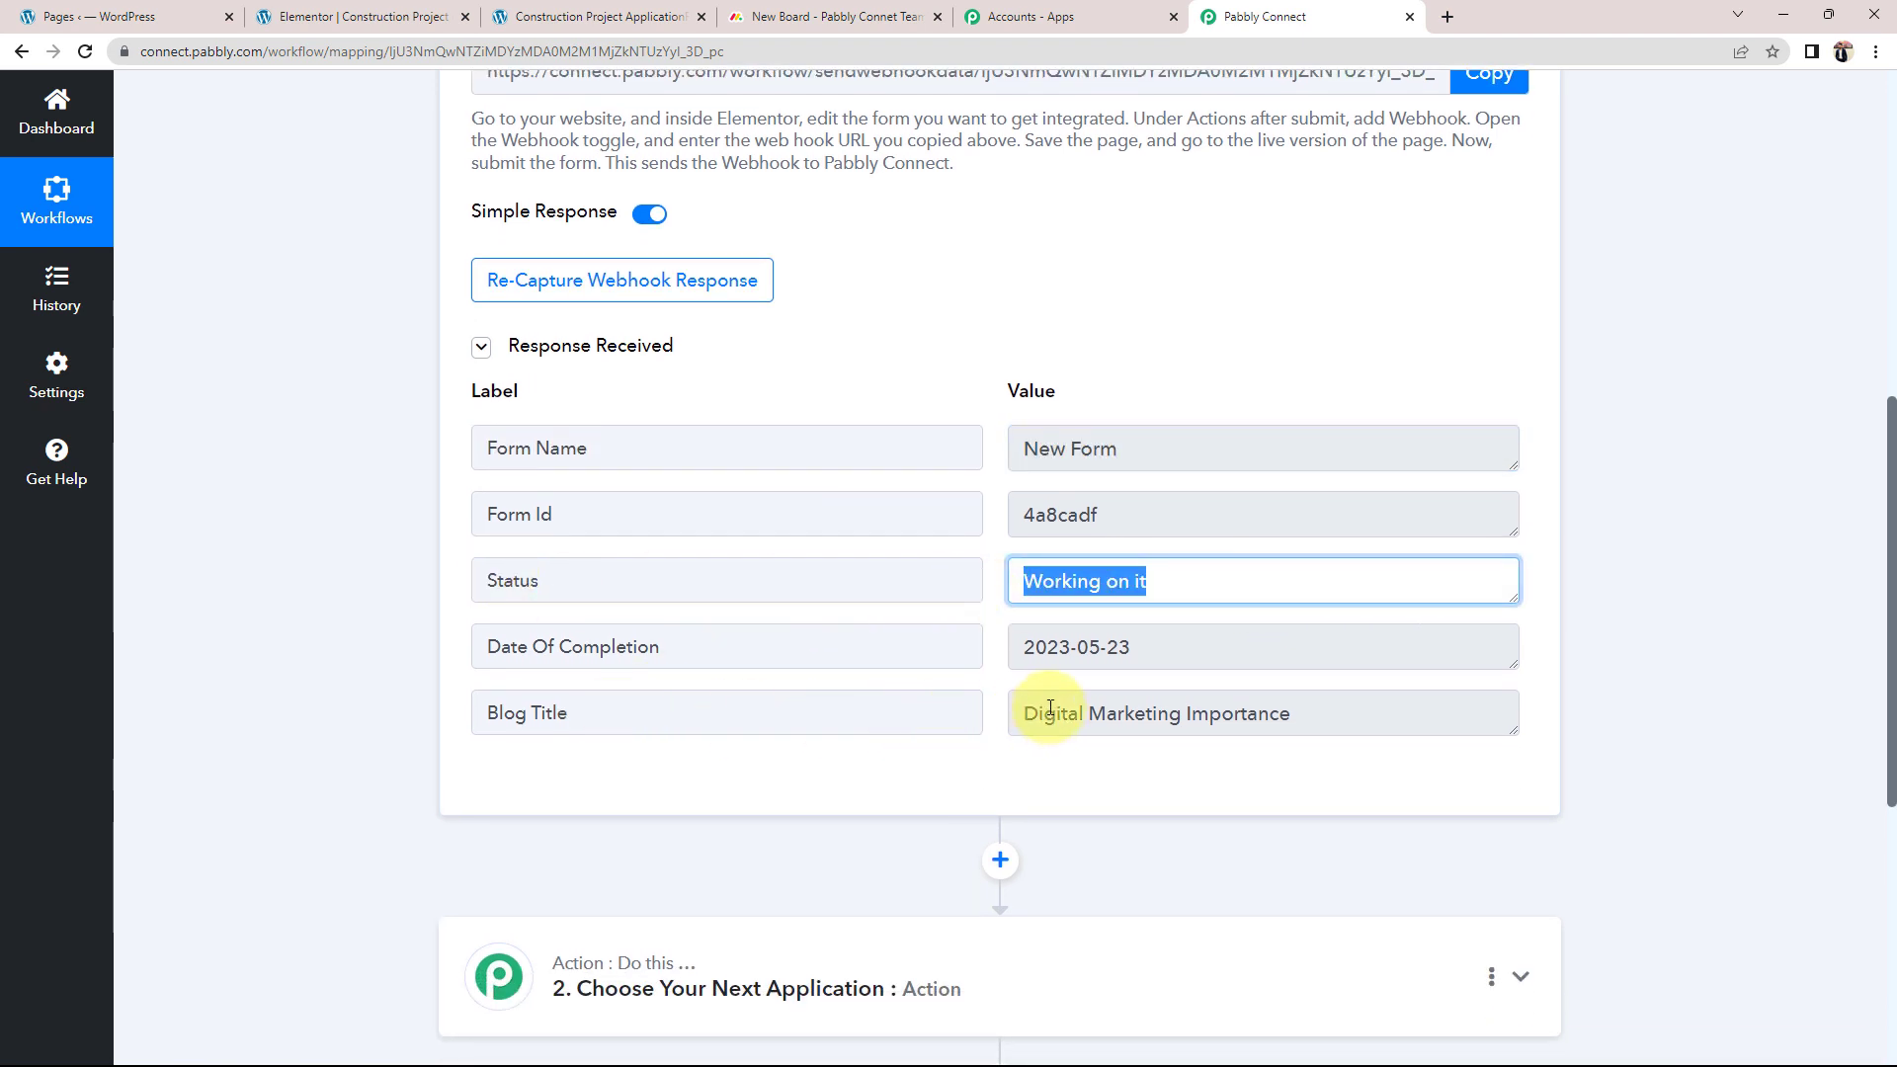
left_click_drag(1023, 712, 1331, 710)
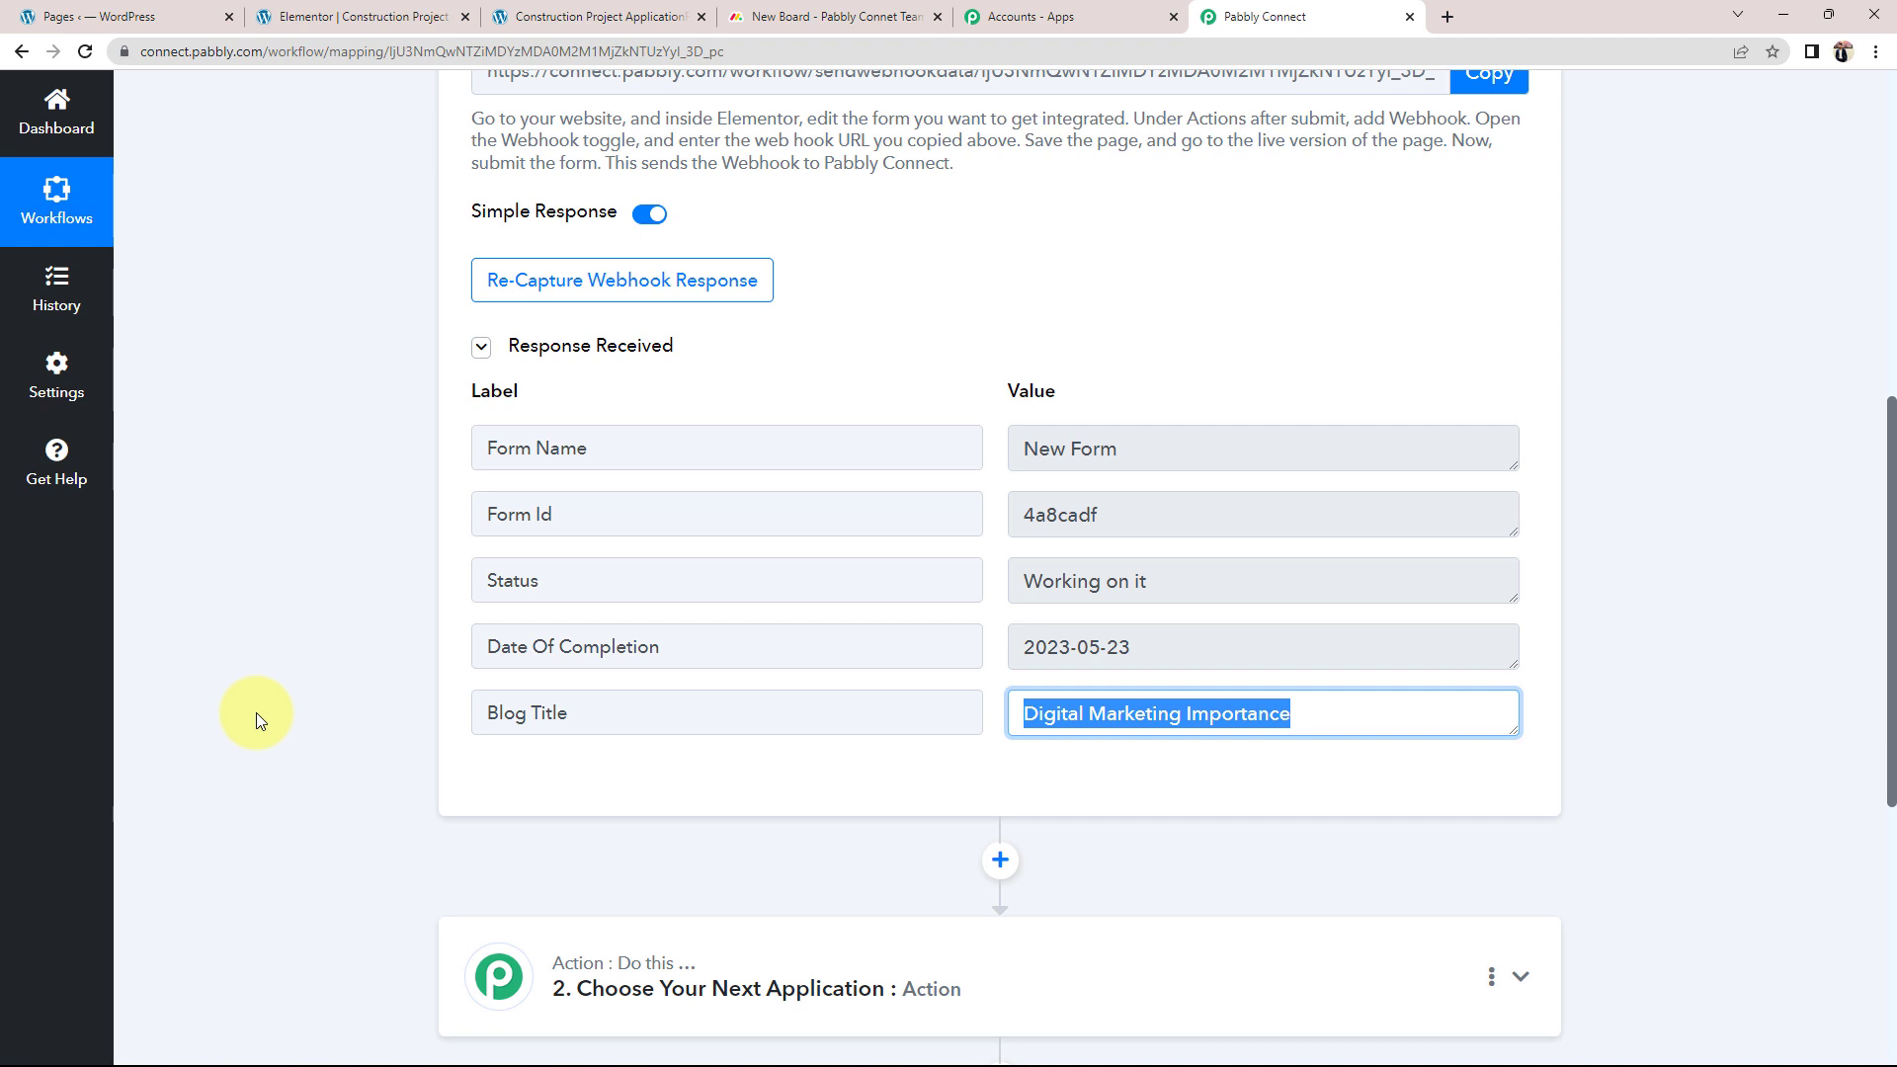
Set the workflow's action step to the Monday.com app with the Create Item action event
scroll(257, 713, "up", 8)
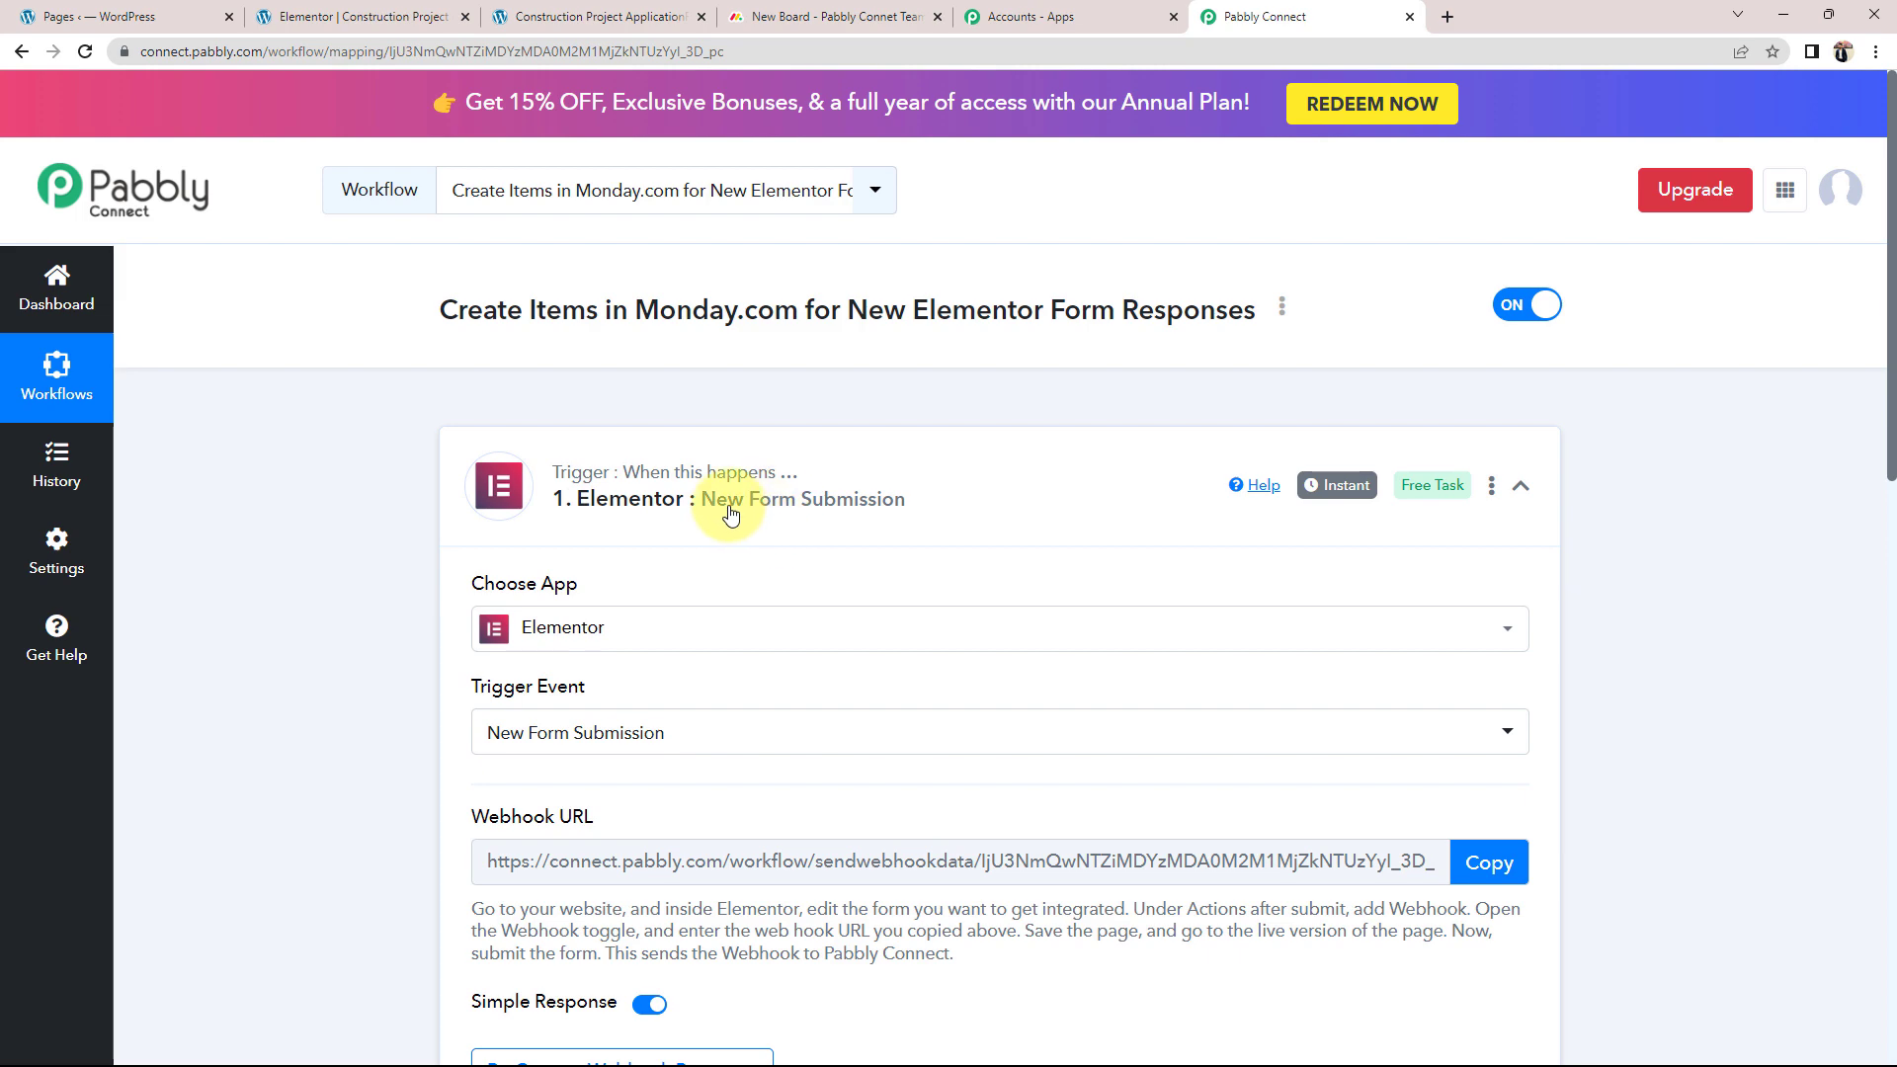
scroll(186, 514, "down", 7)
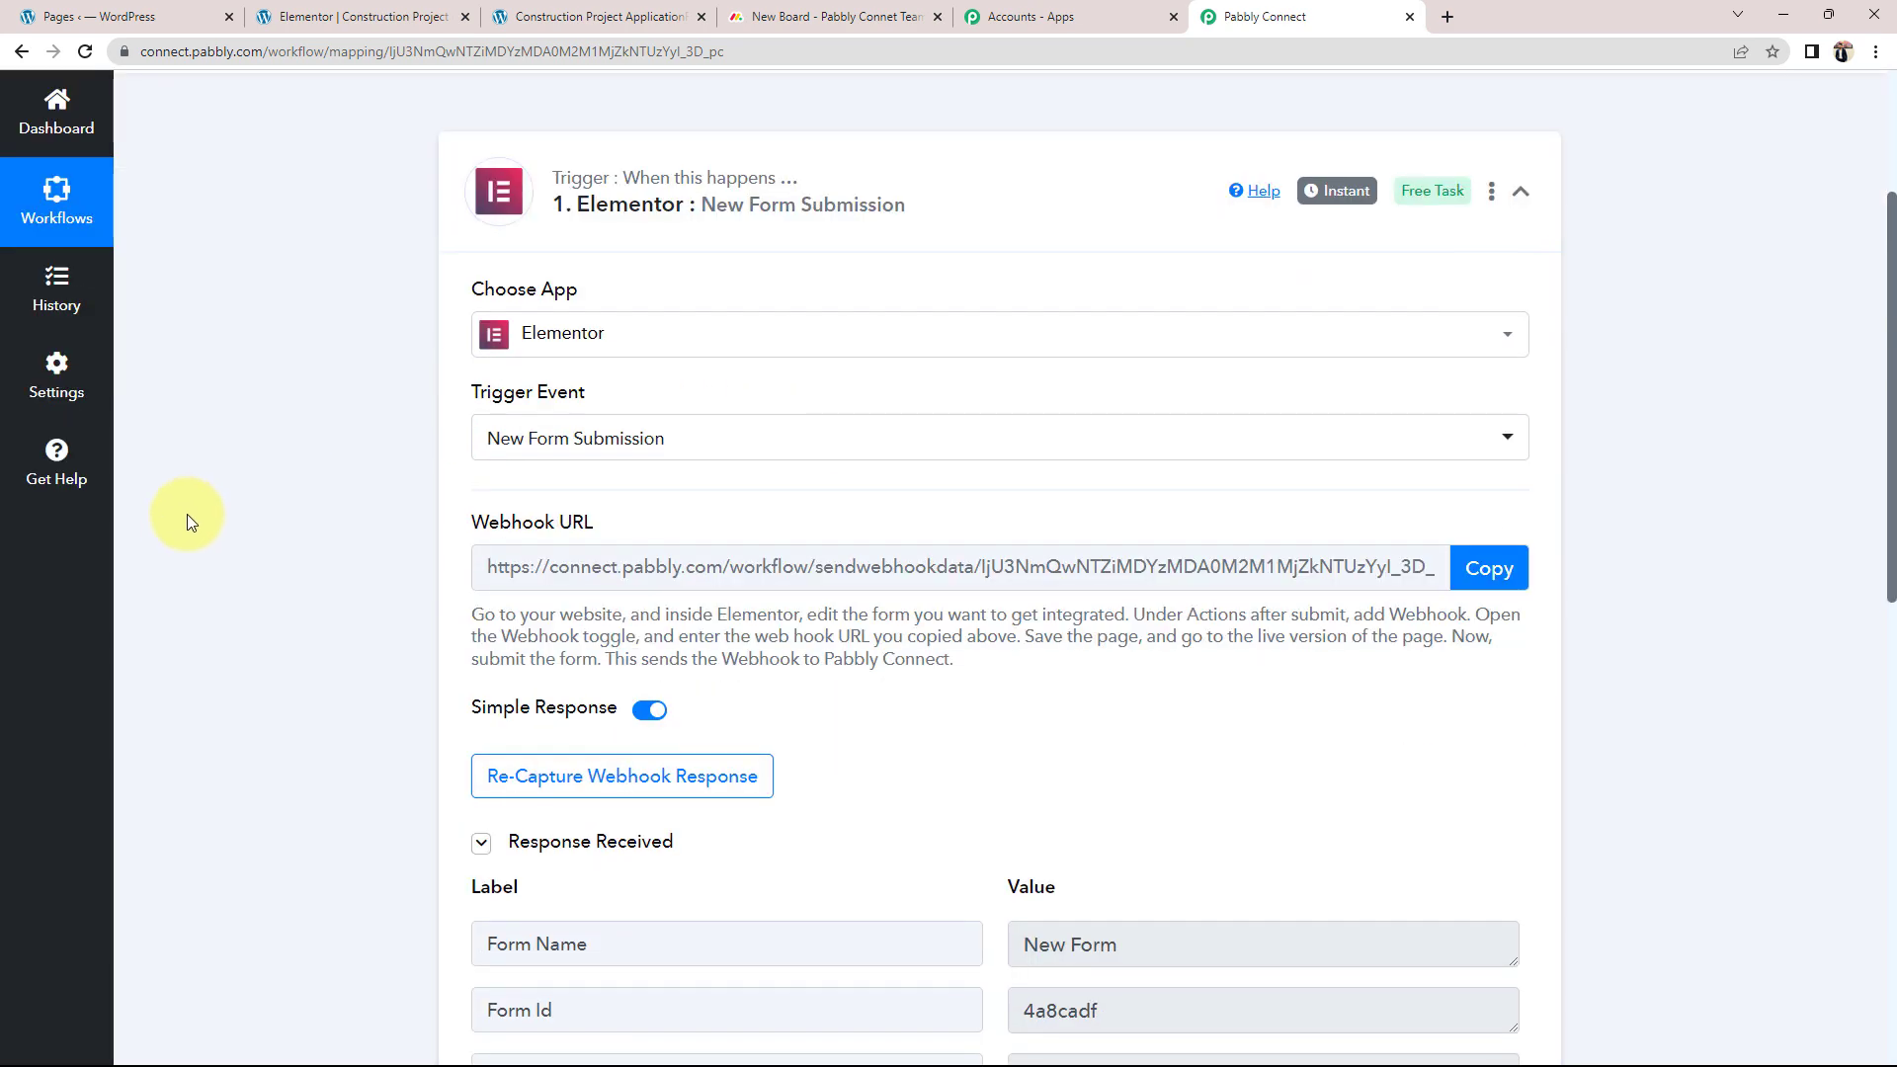
left_click(259, 663)
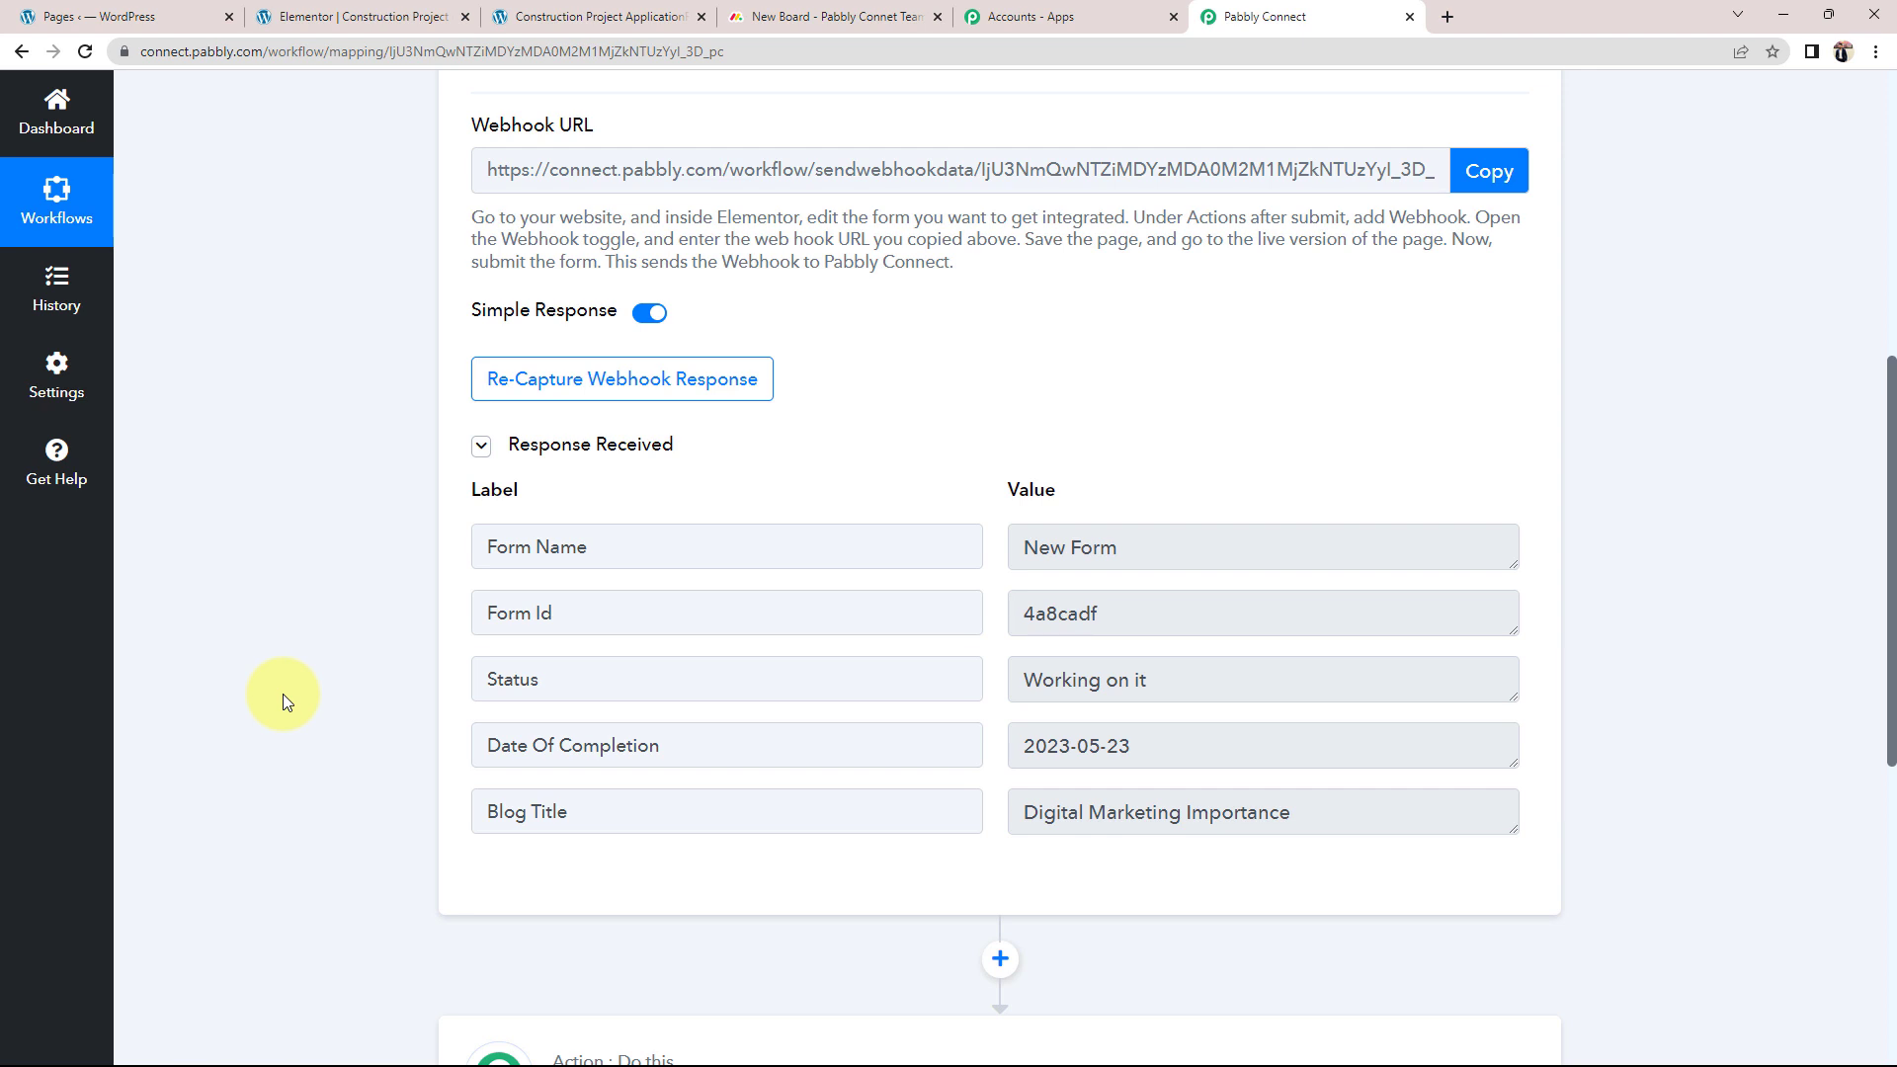
scroll(283, 662, "down", 5)
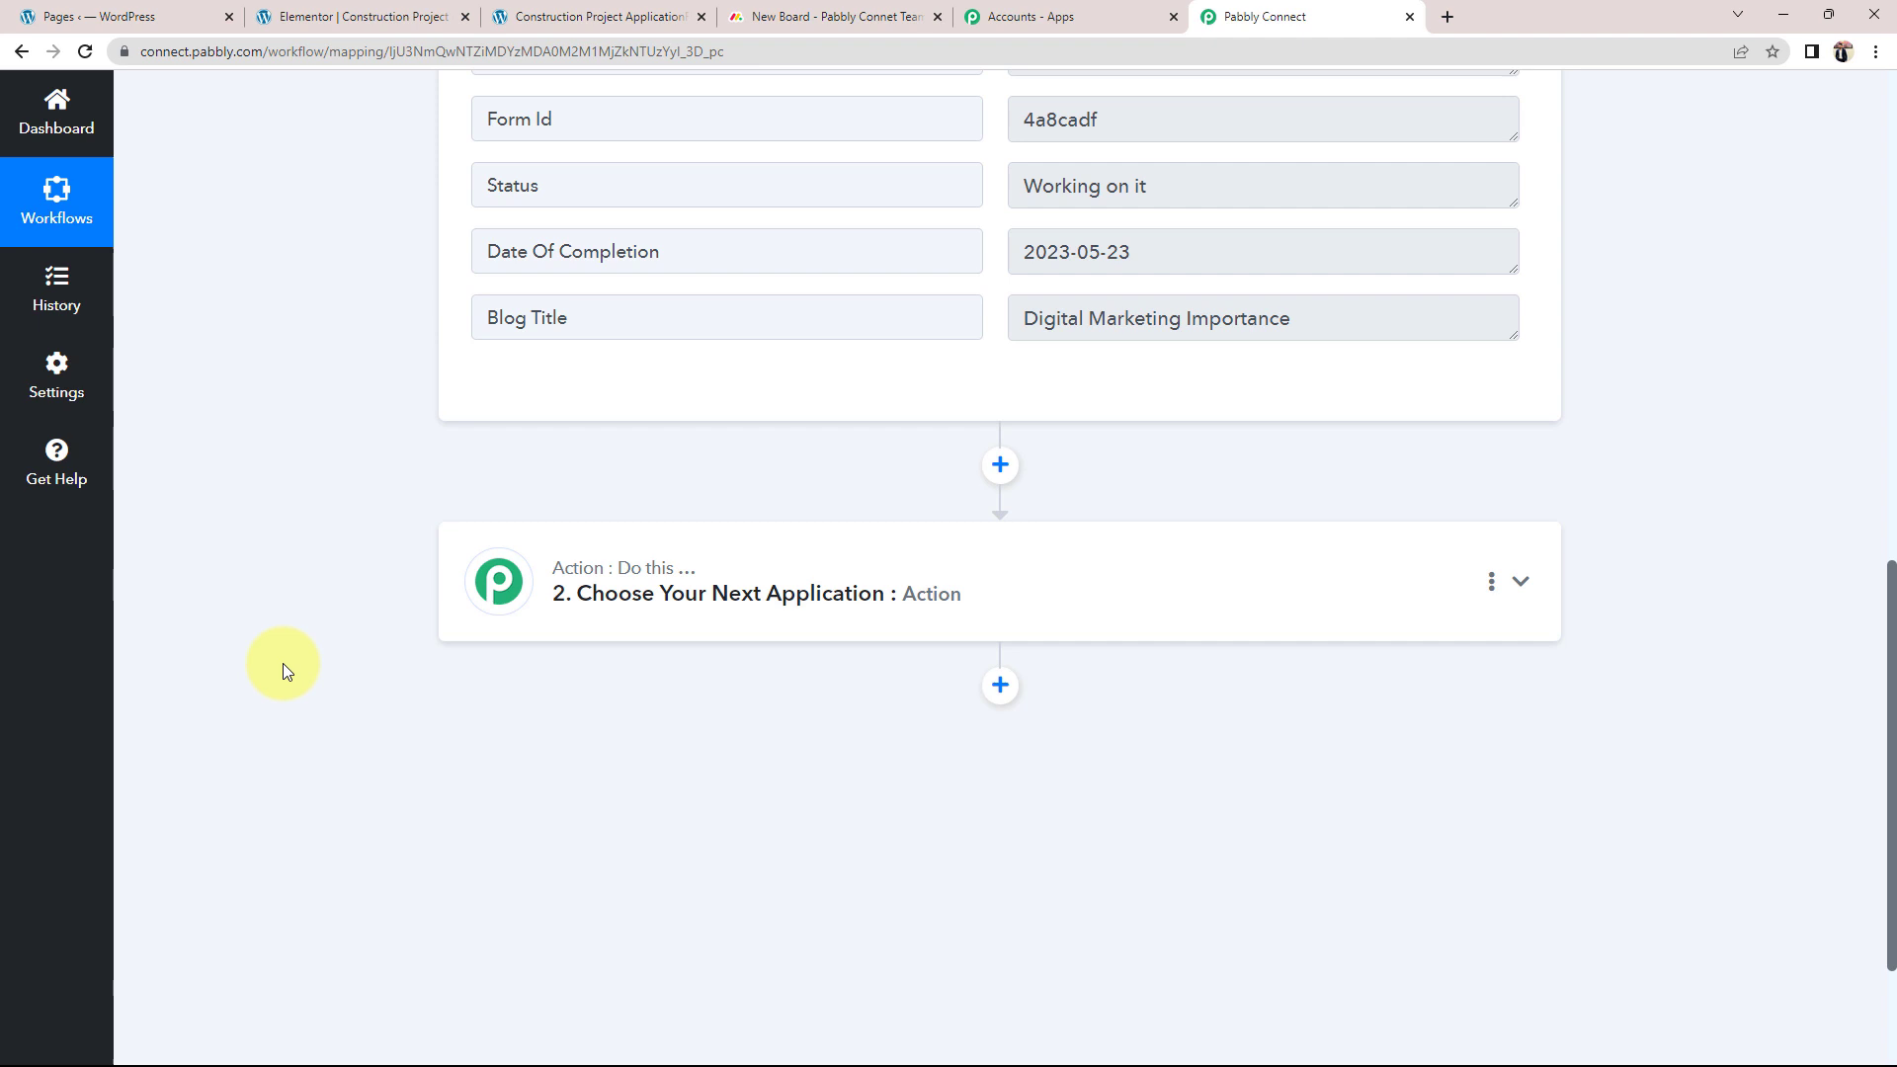
left_click(705, 575)
left_click(500, 722)
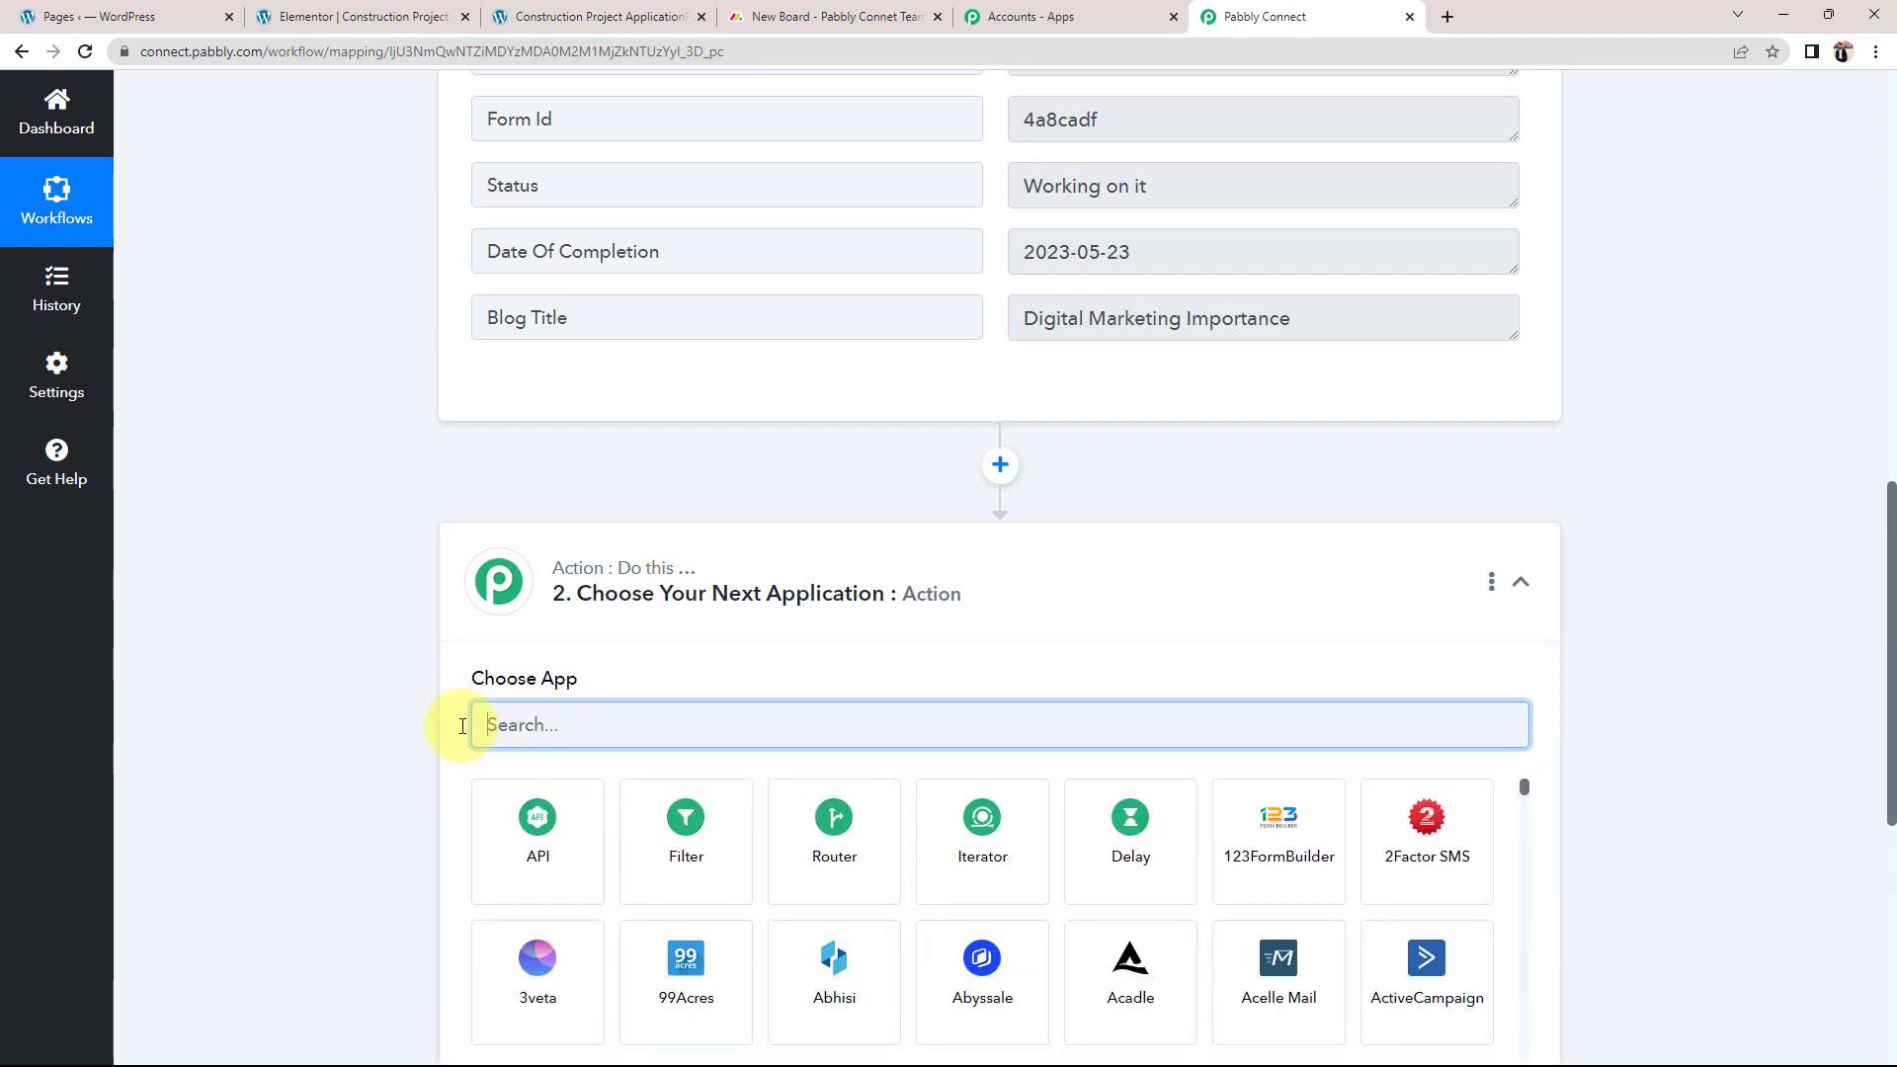
type("monday")
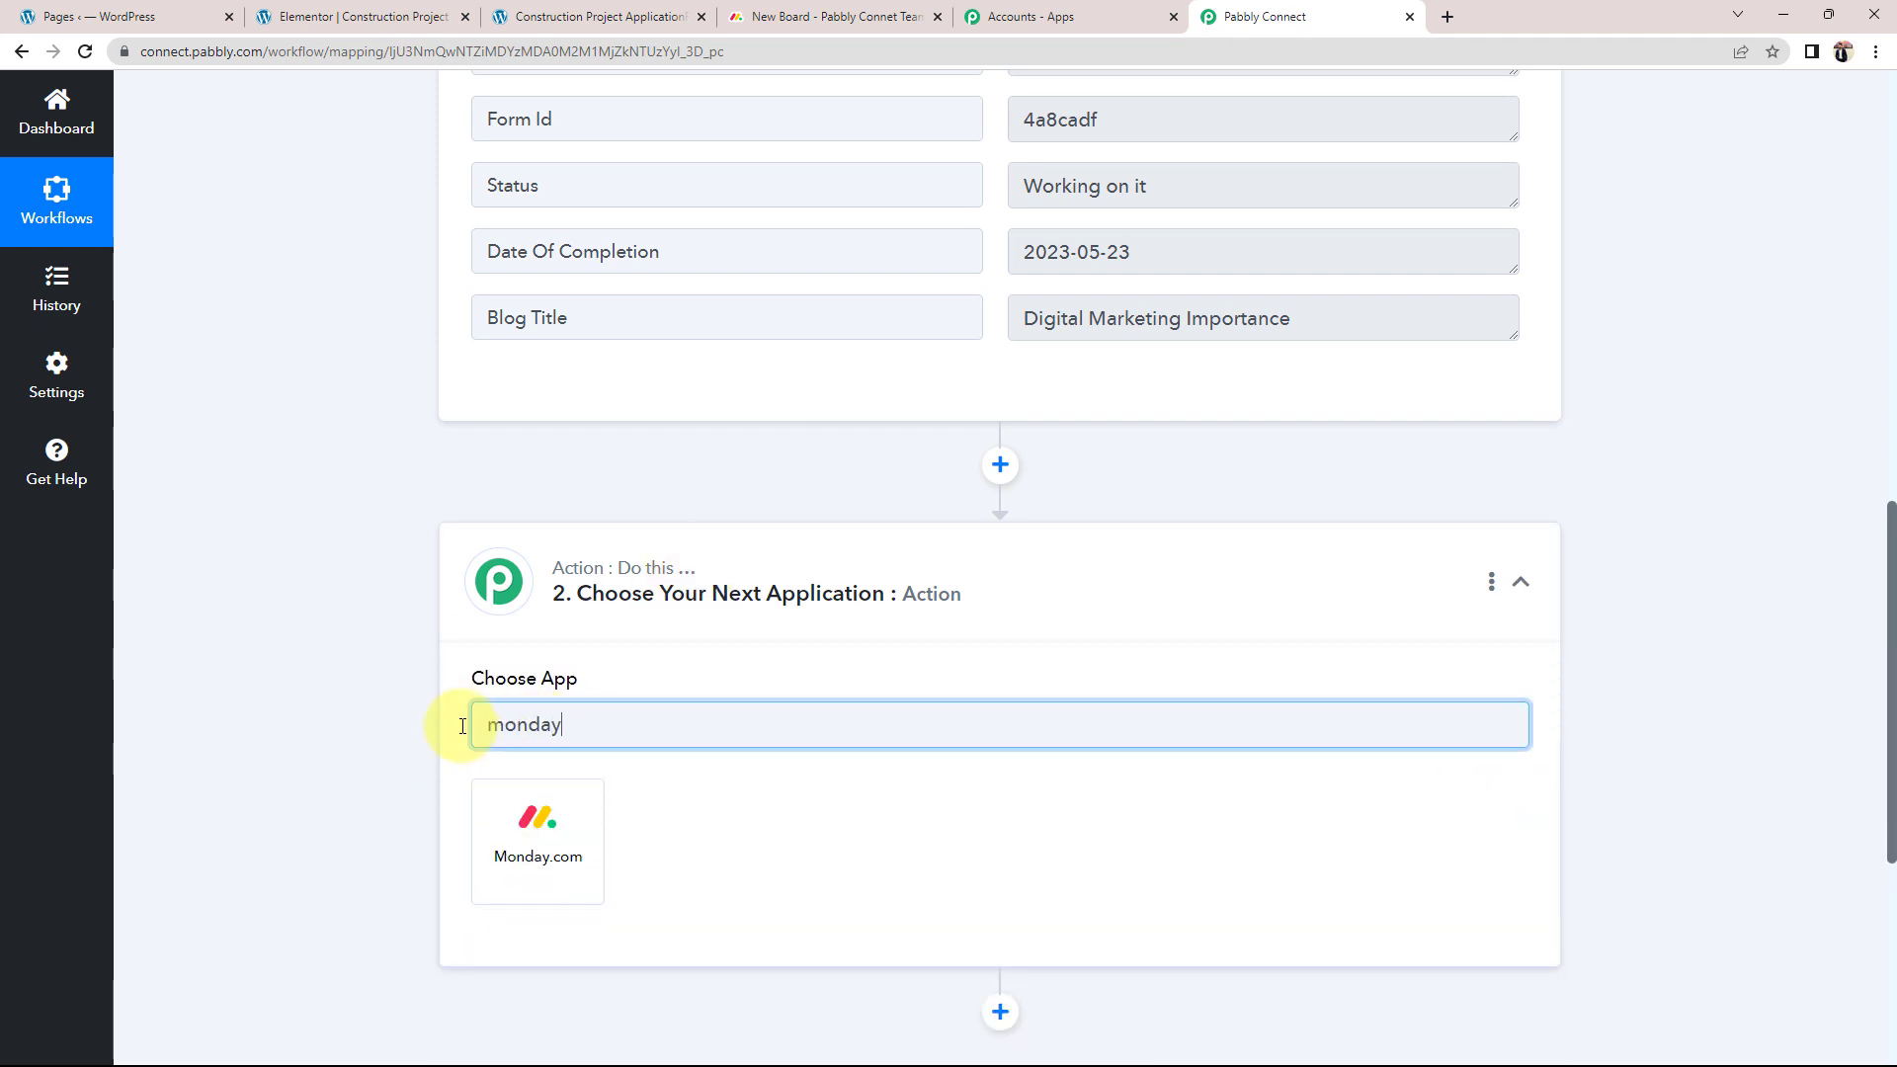
left_click(513, 876)
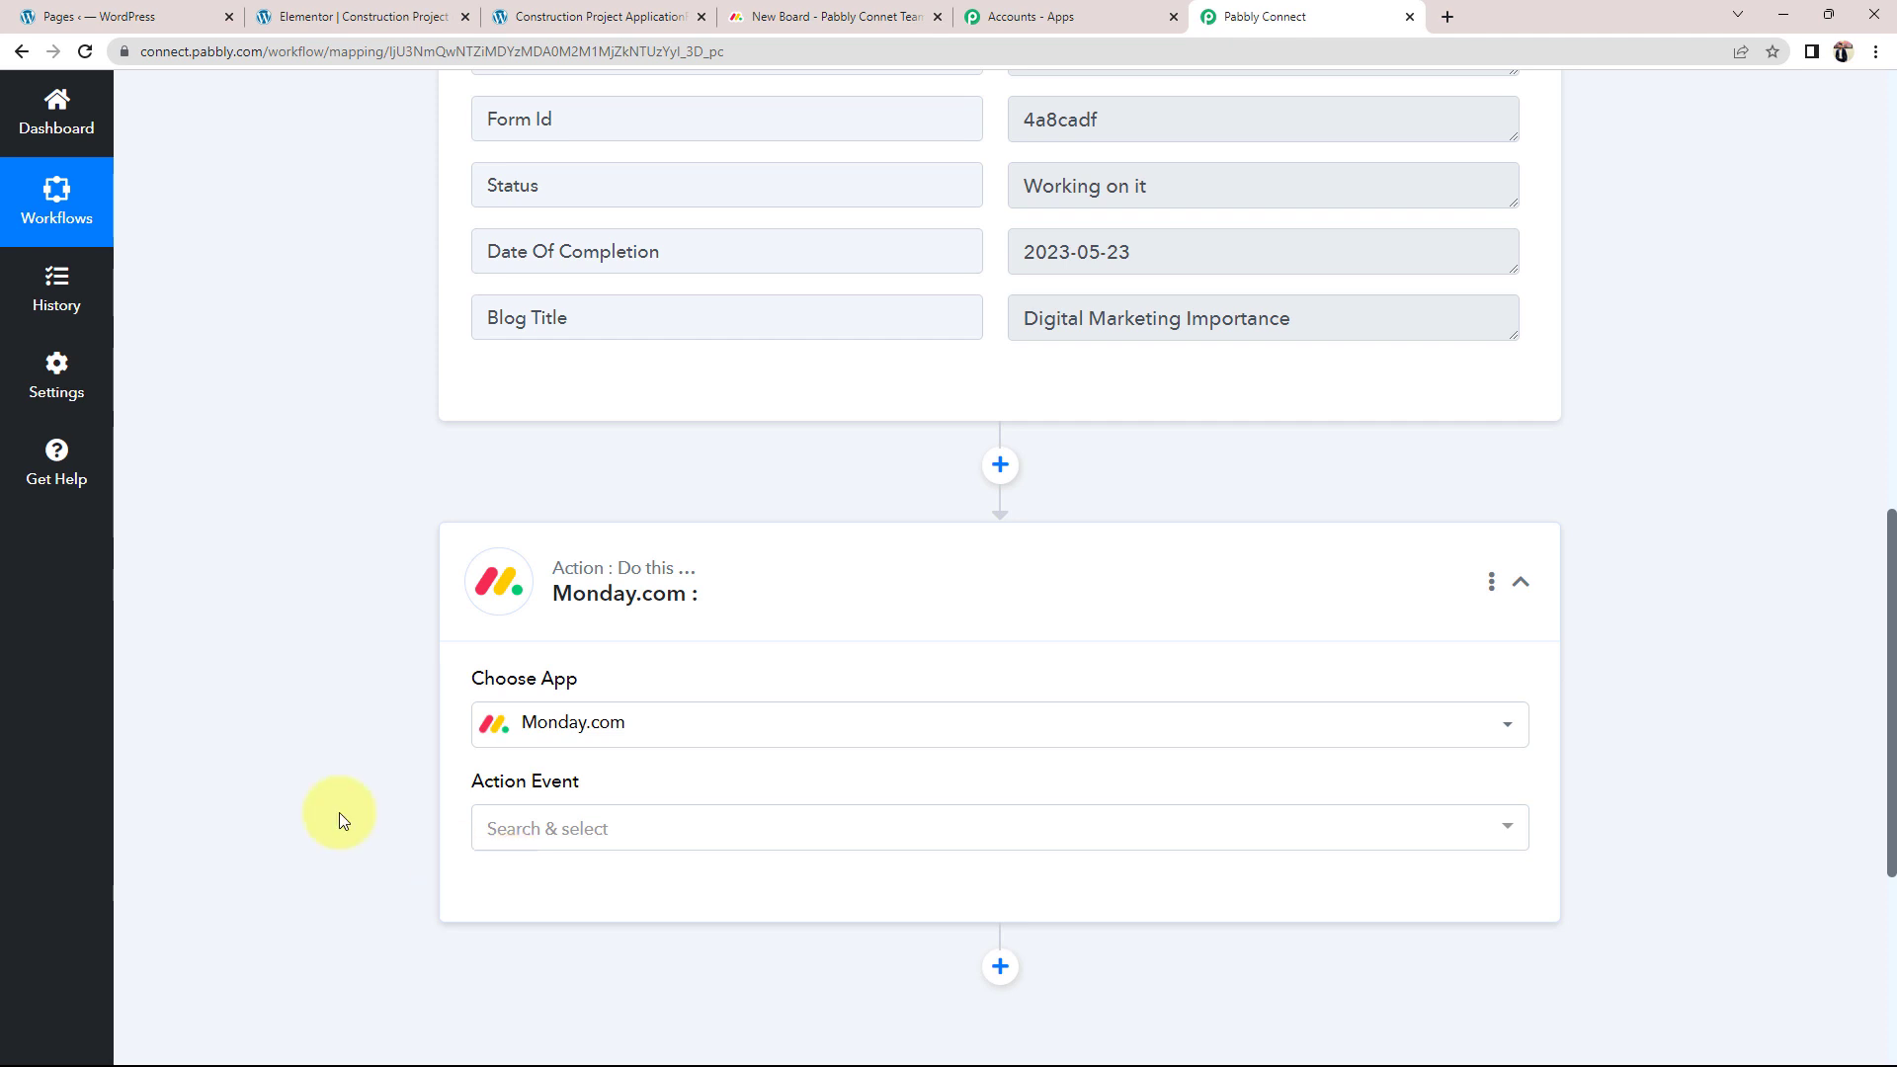
scroll(494, 780, "down", 1)
left_click(593, 732)
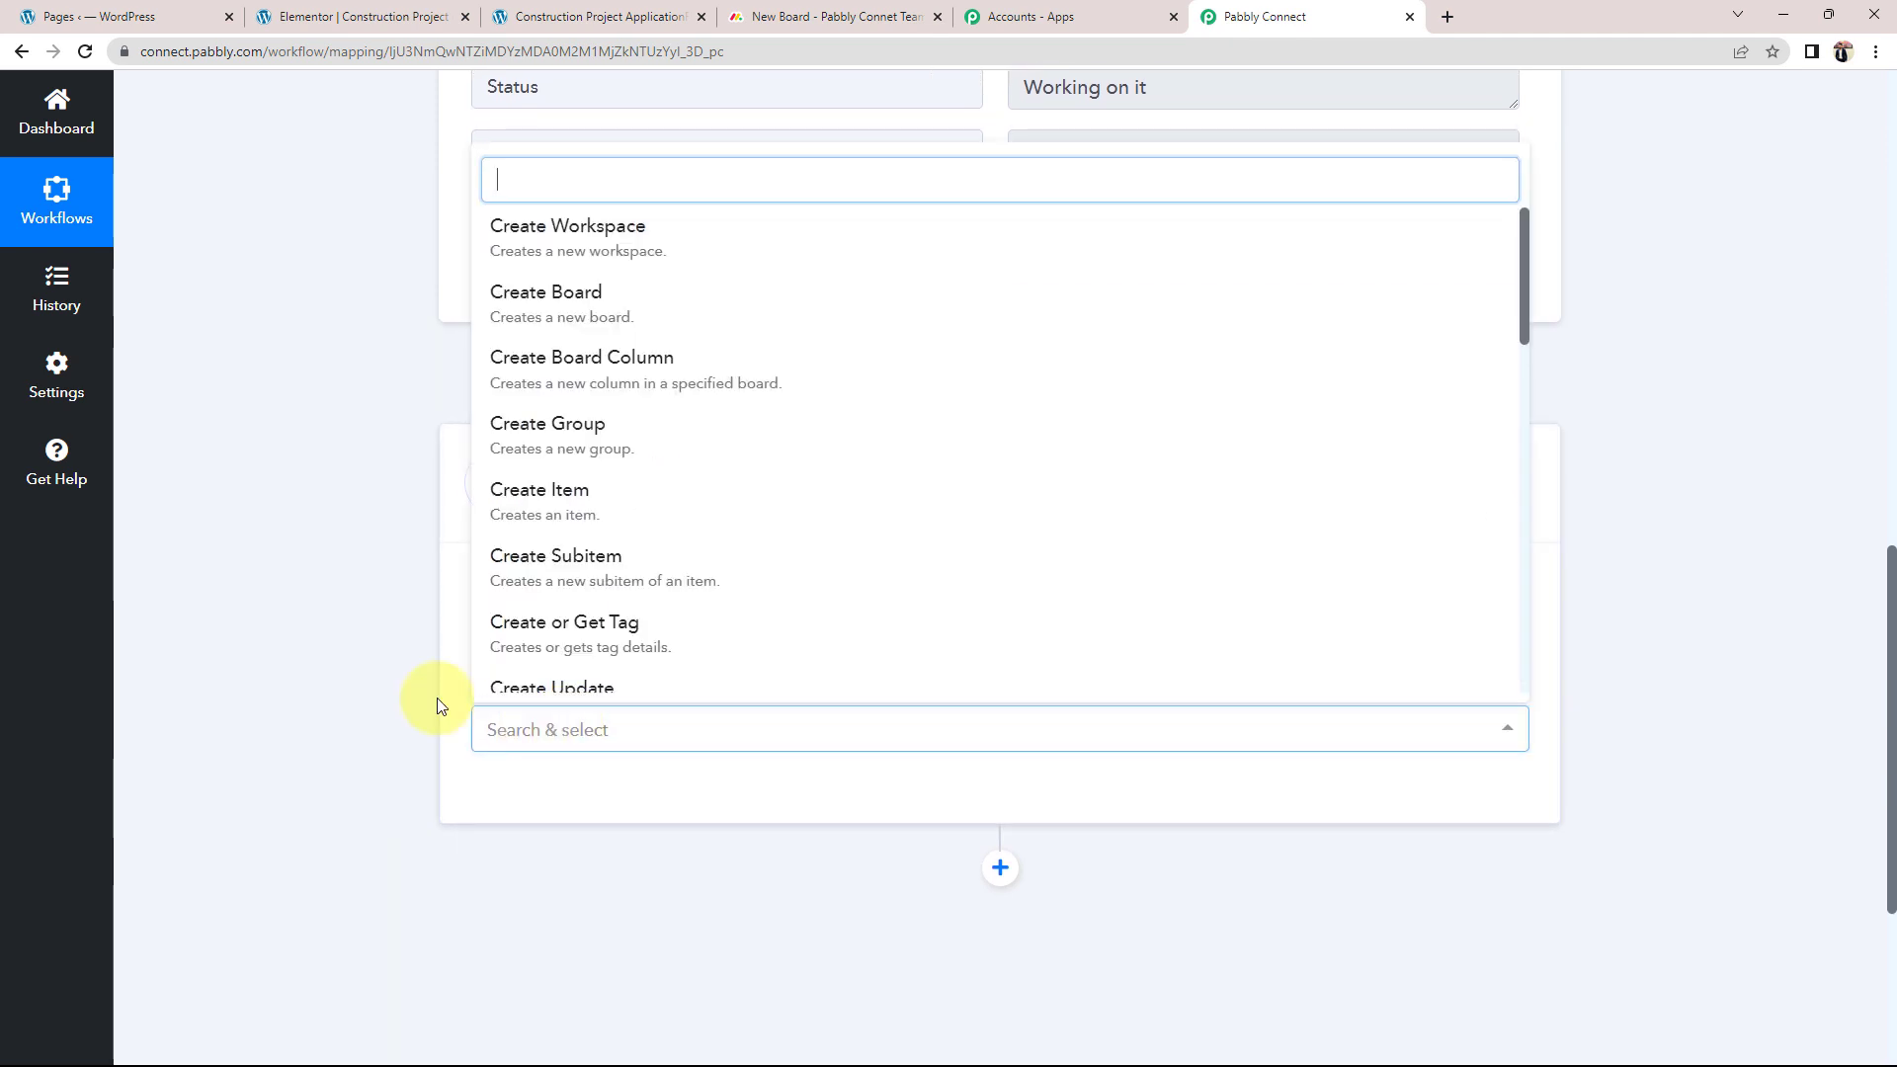
left_click(547, 508)
Start connecting the action to Monday.com with a new connection and read the instructions for getting the API token
left_click(493, 792)
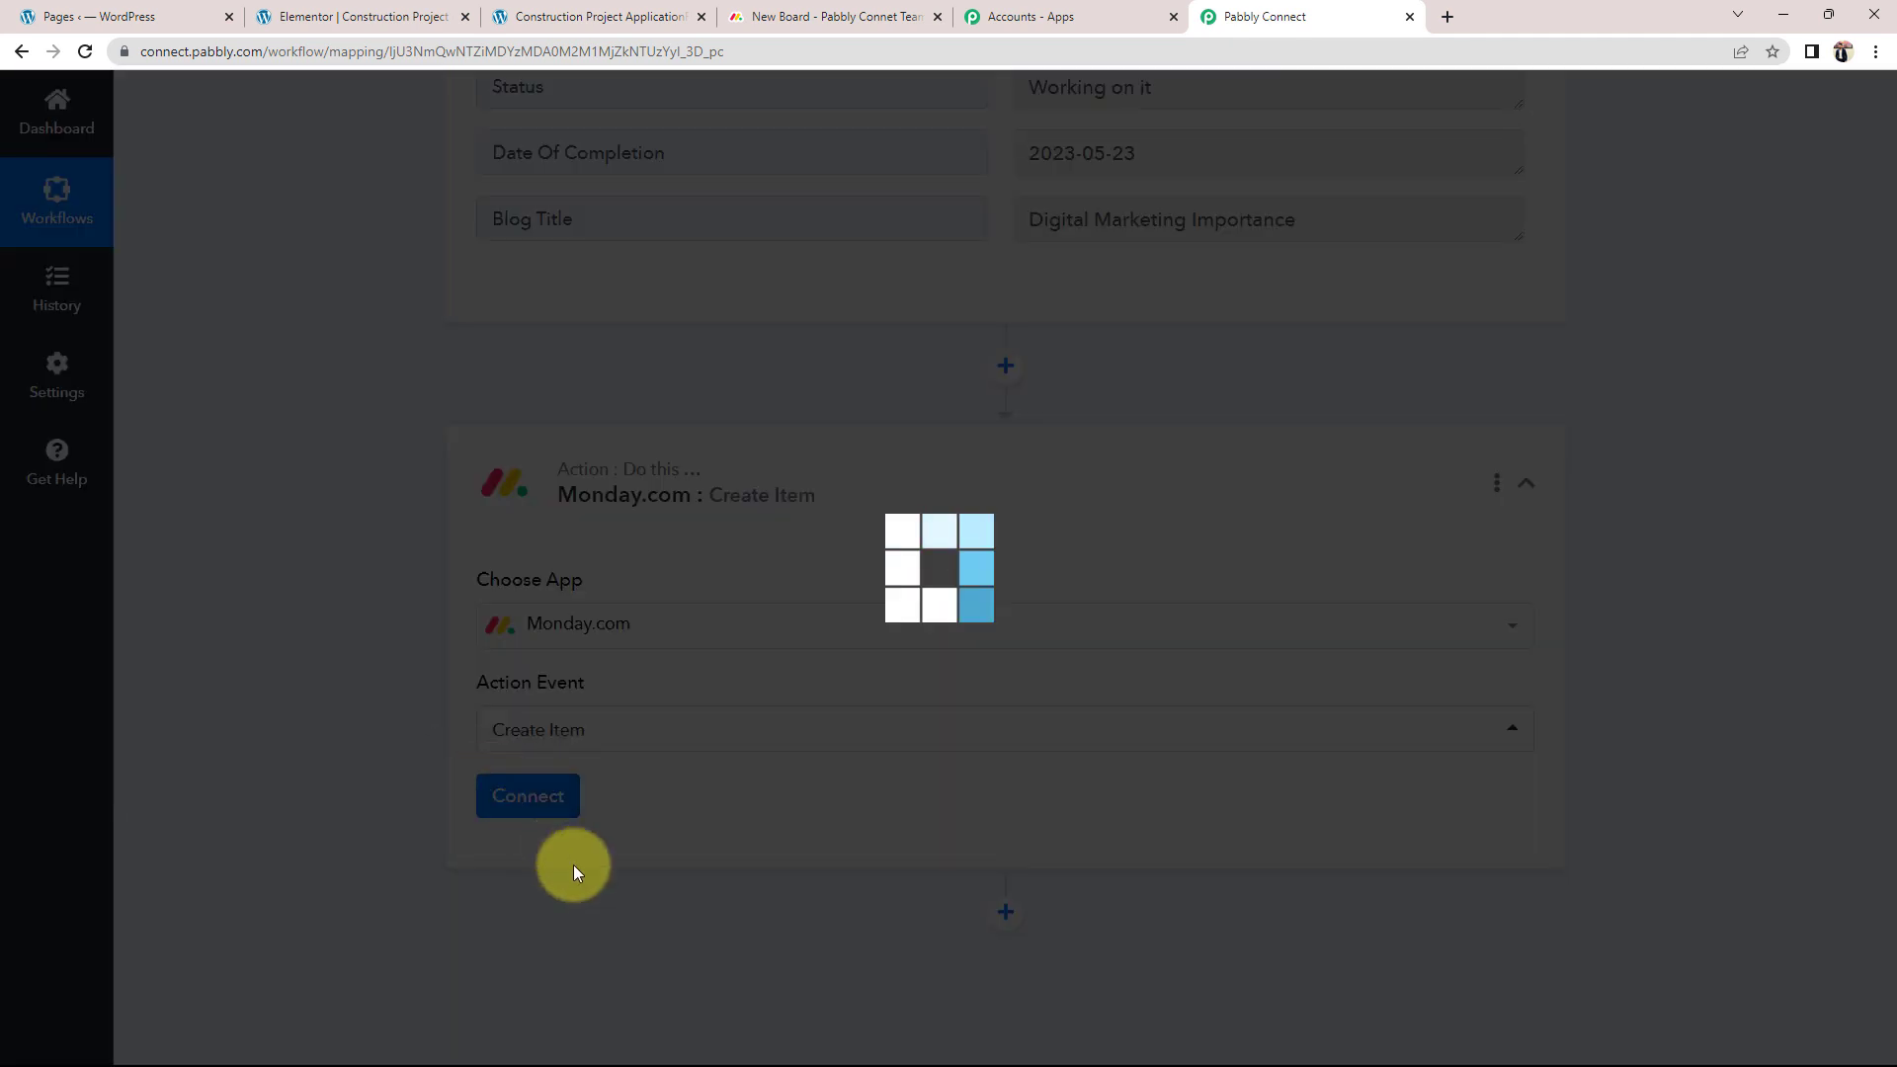
left_click_drag(1017, 96, 1243, 99)
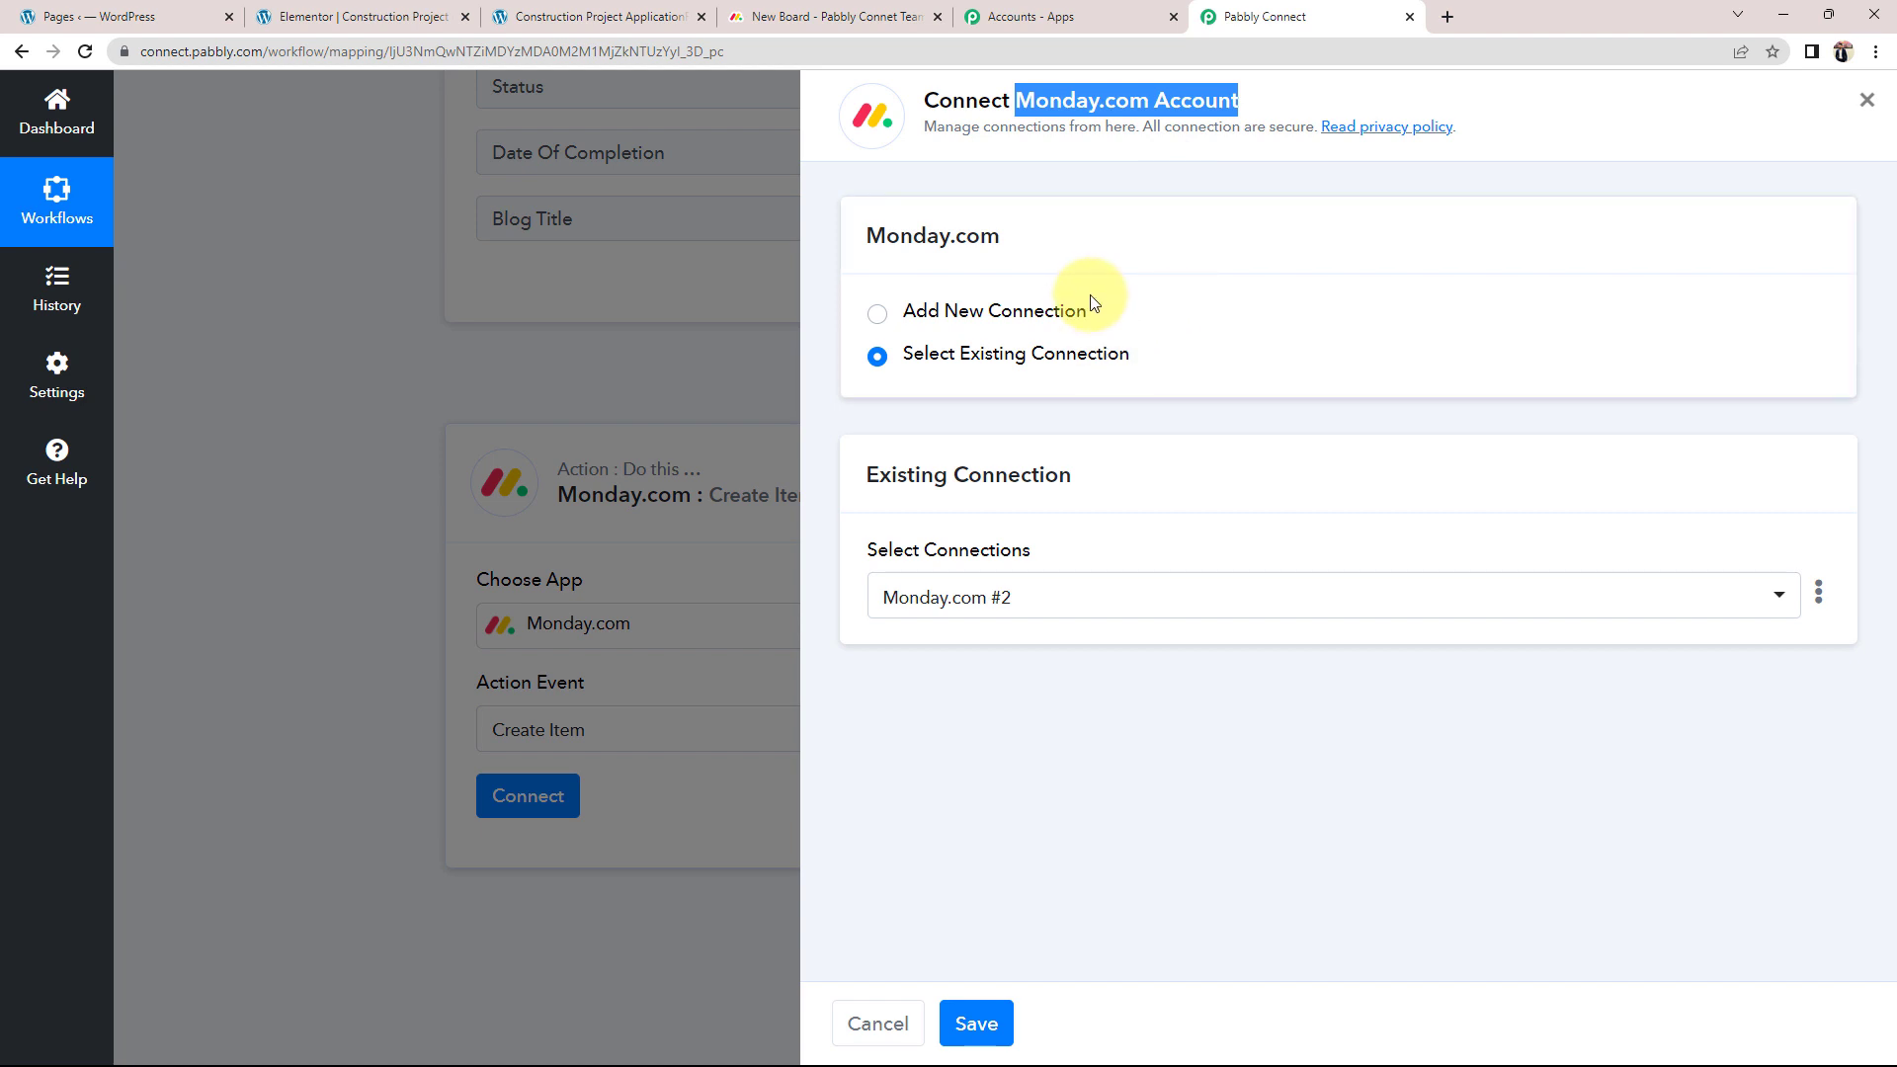
left_click(877, 314)
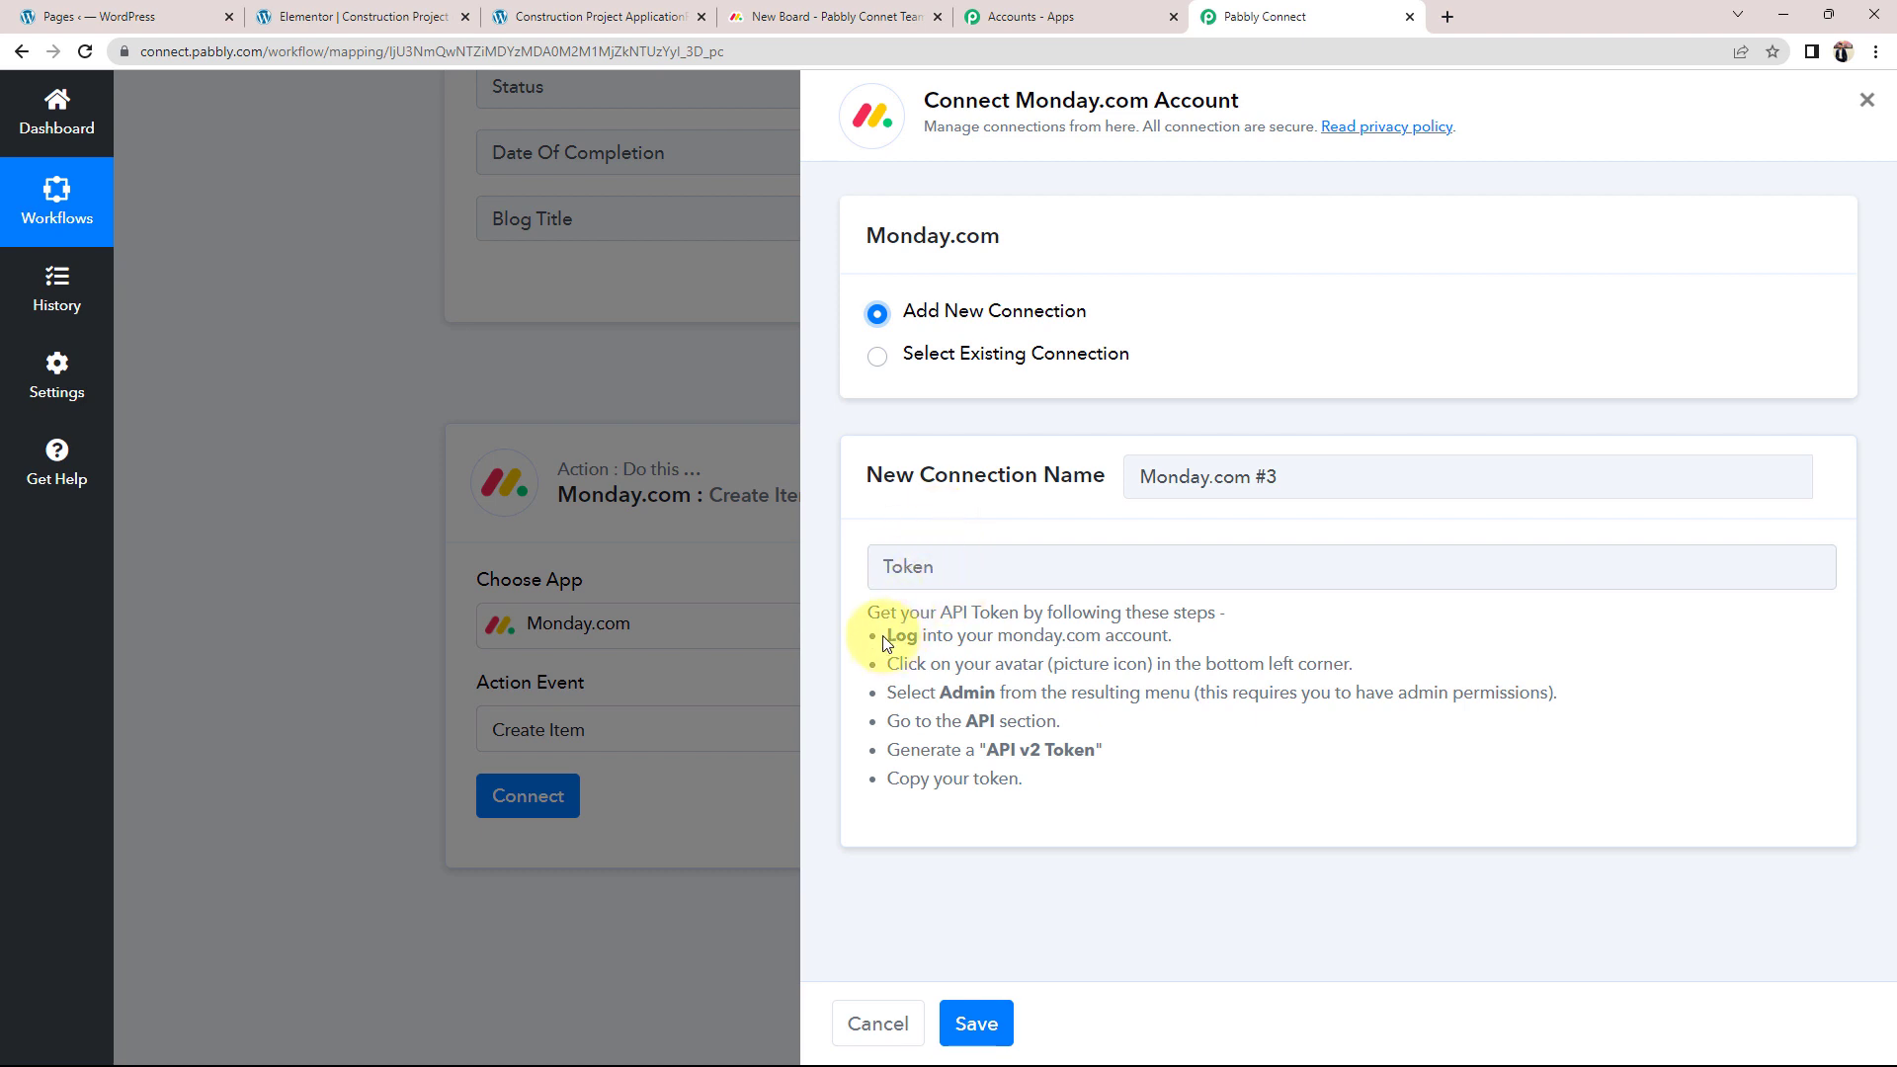
left_click_drag(886, 638, 1093, 805)
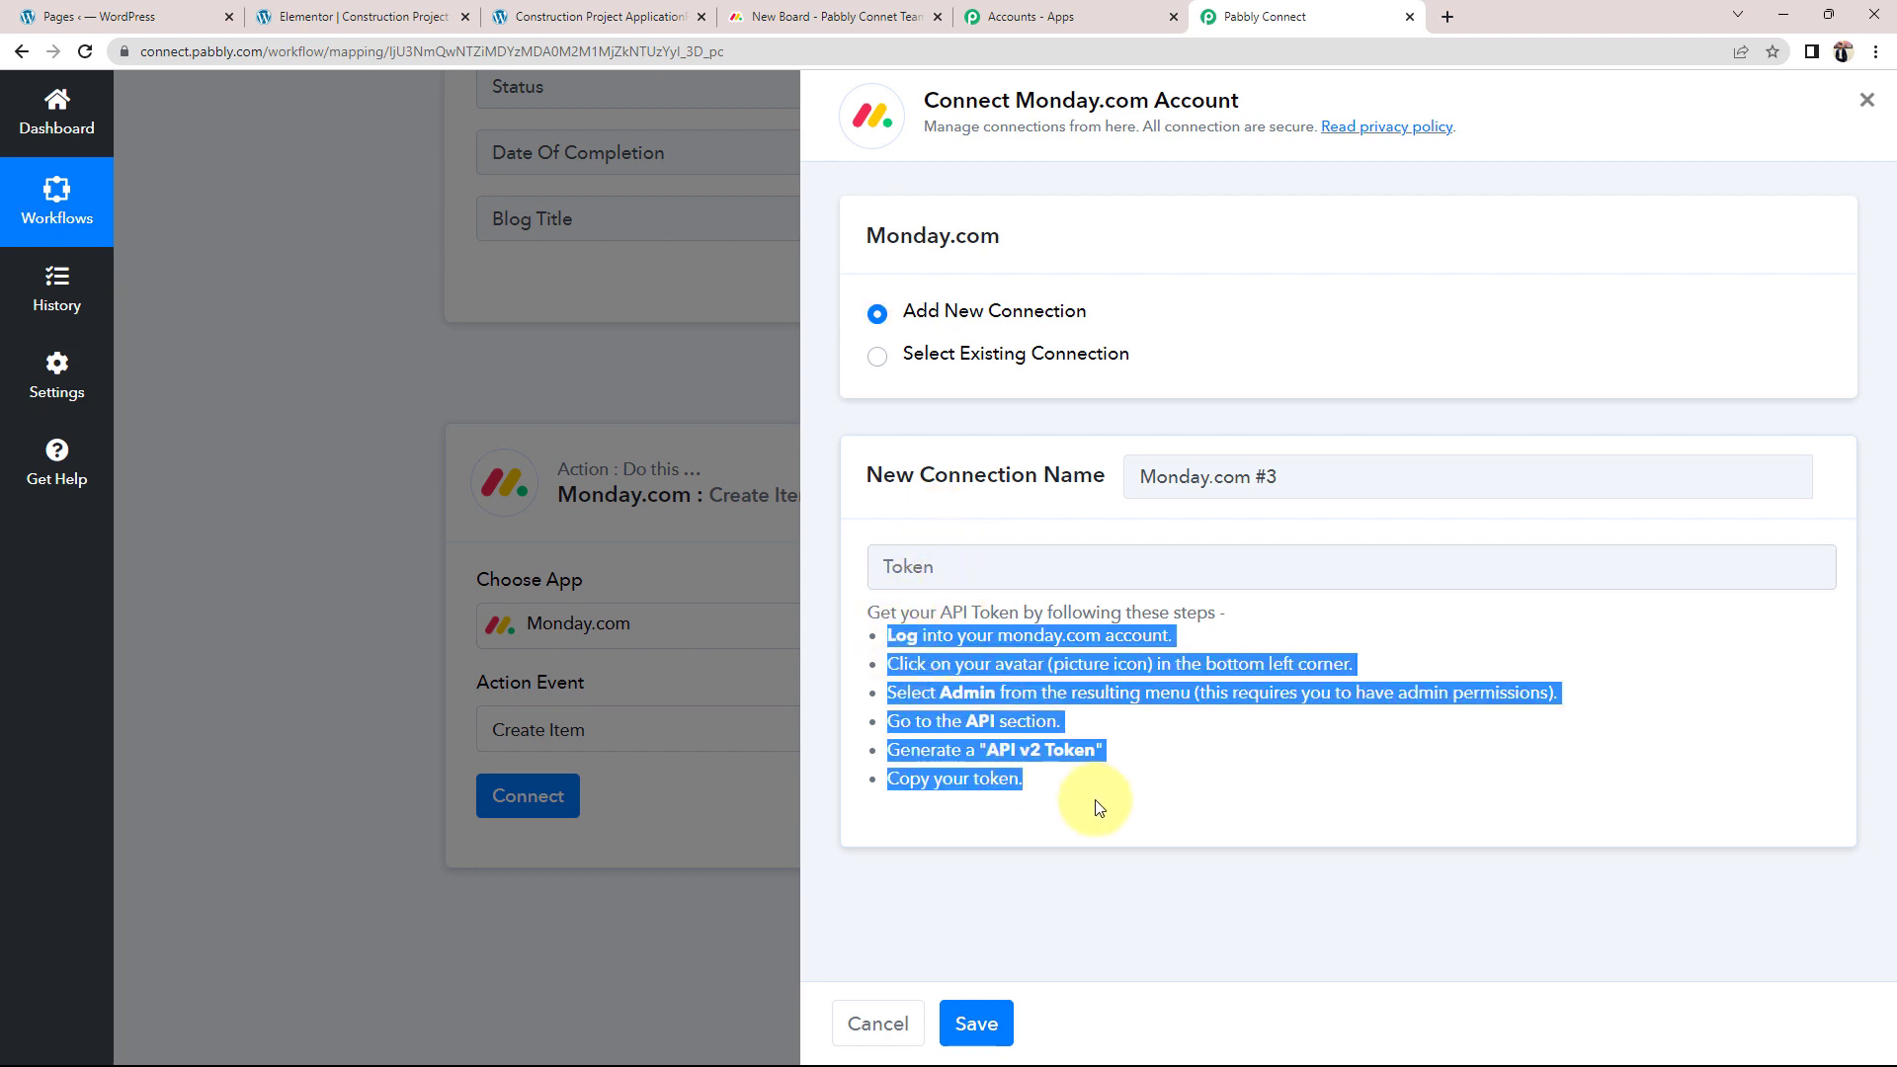
left_click(1146, 742)
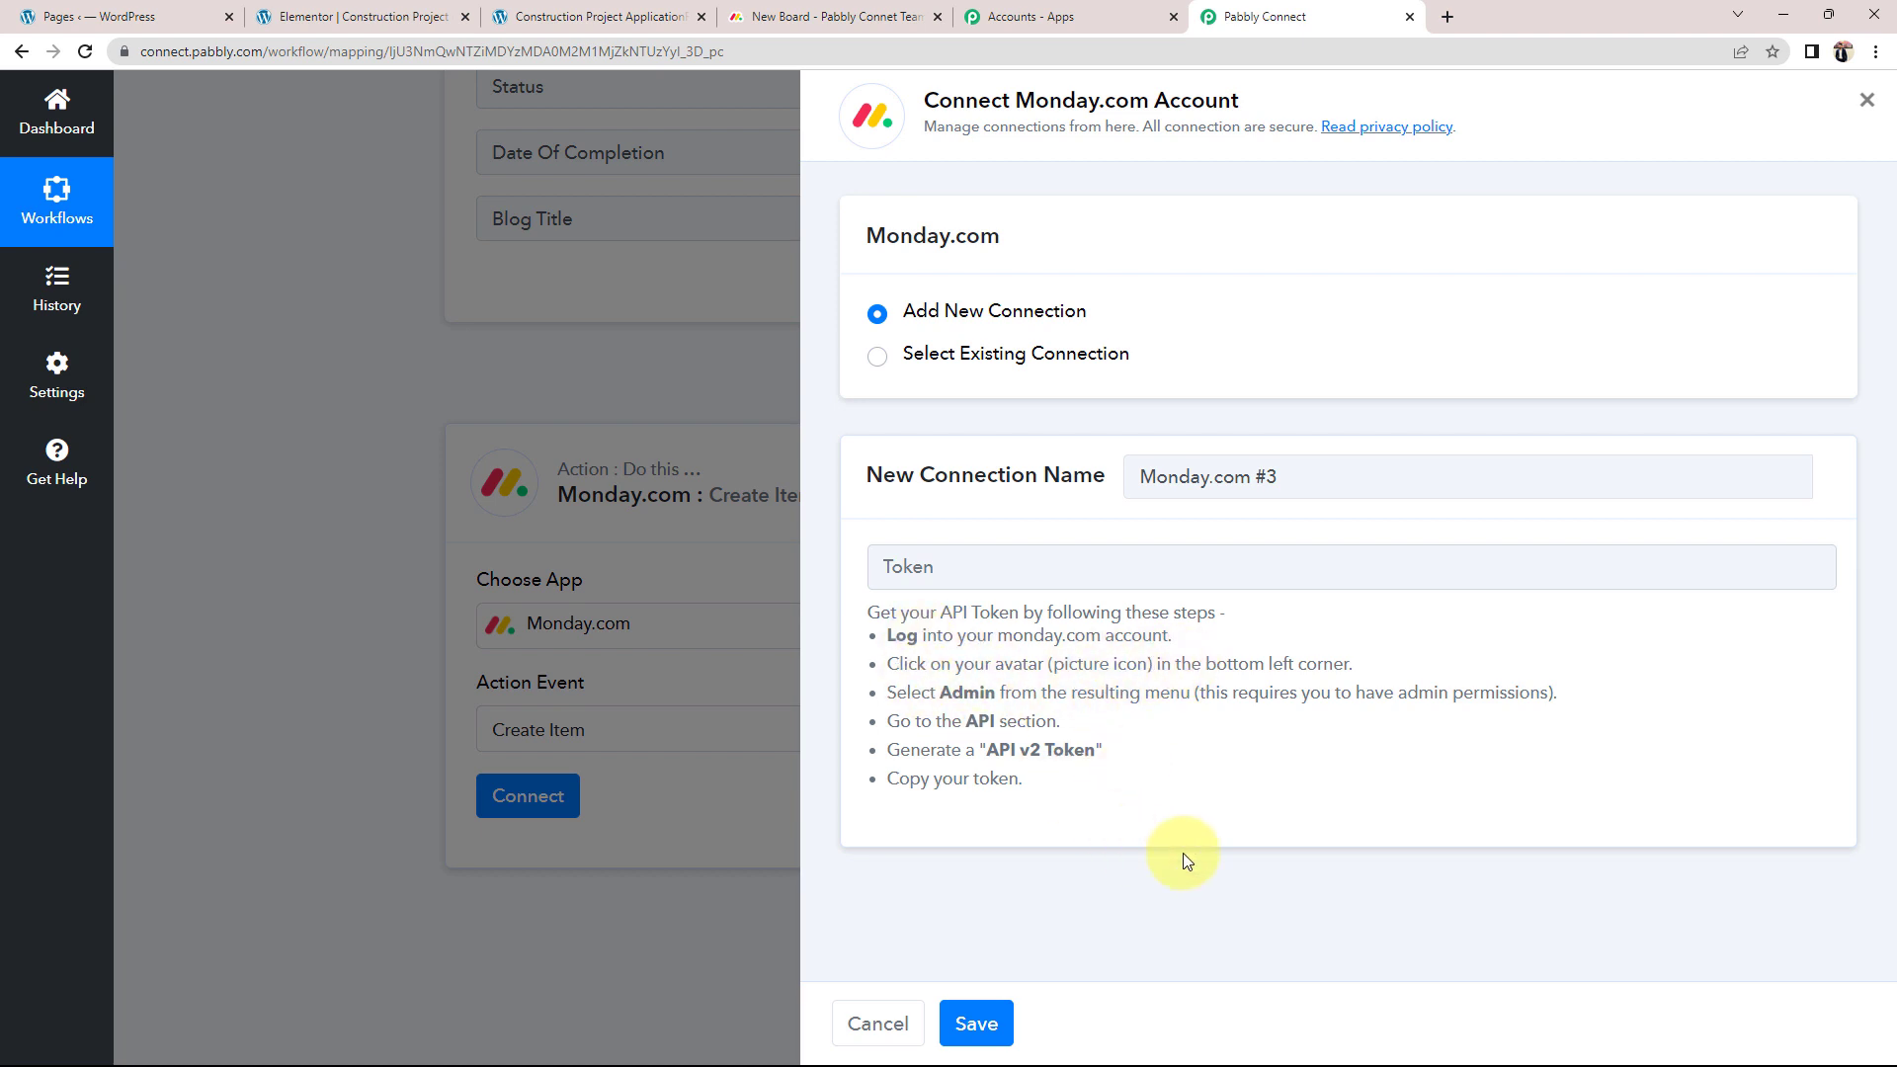
Switch to monday.com, generate a personal API token in the administration settings and copy it
left_click(834, 17)
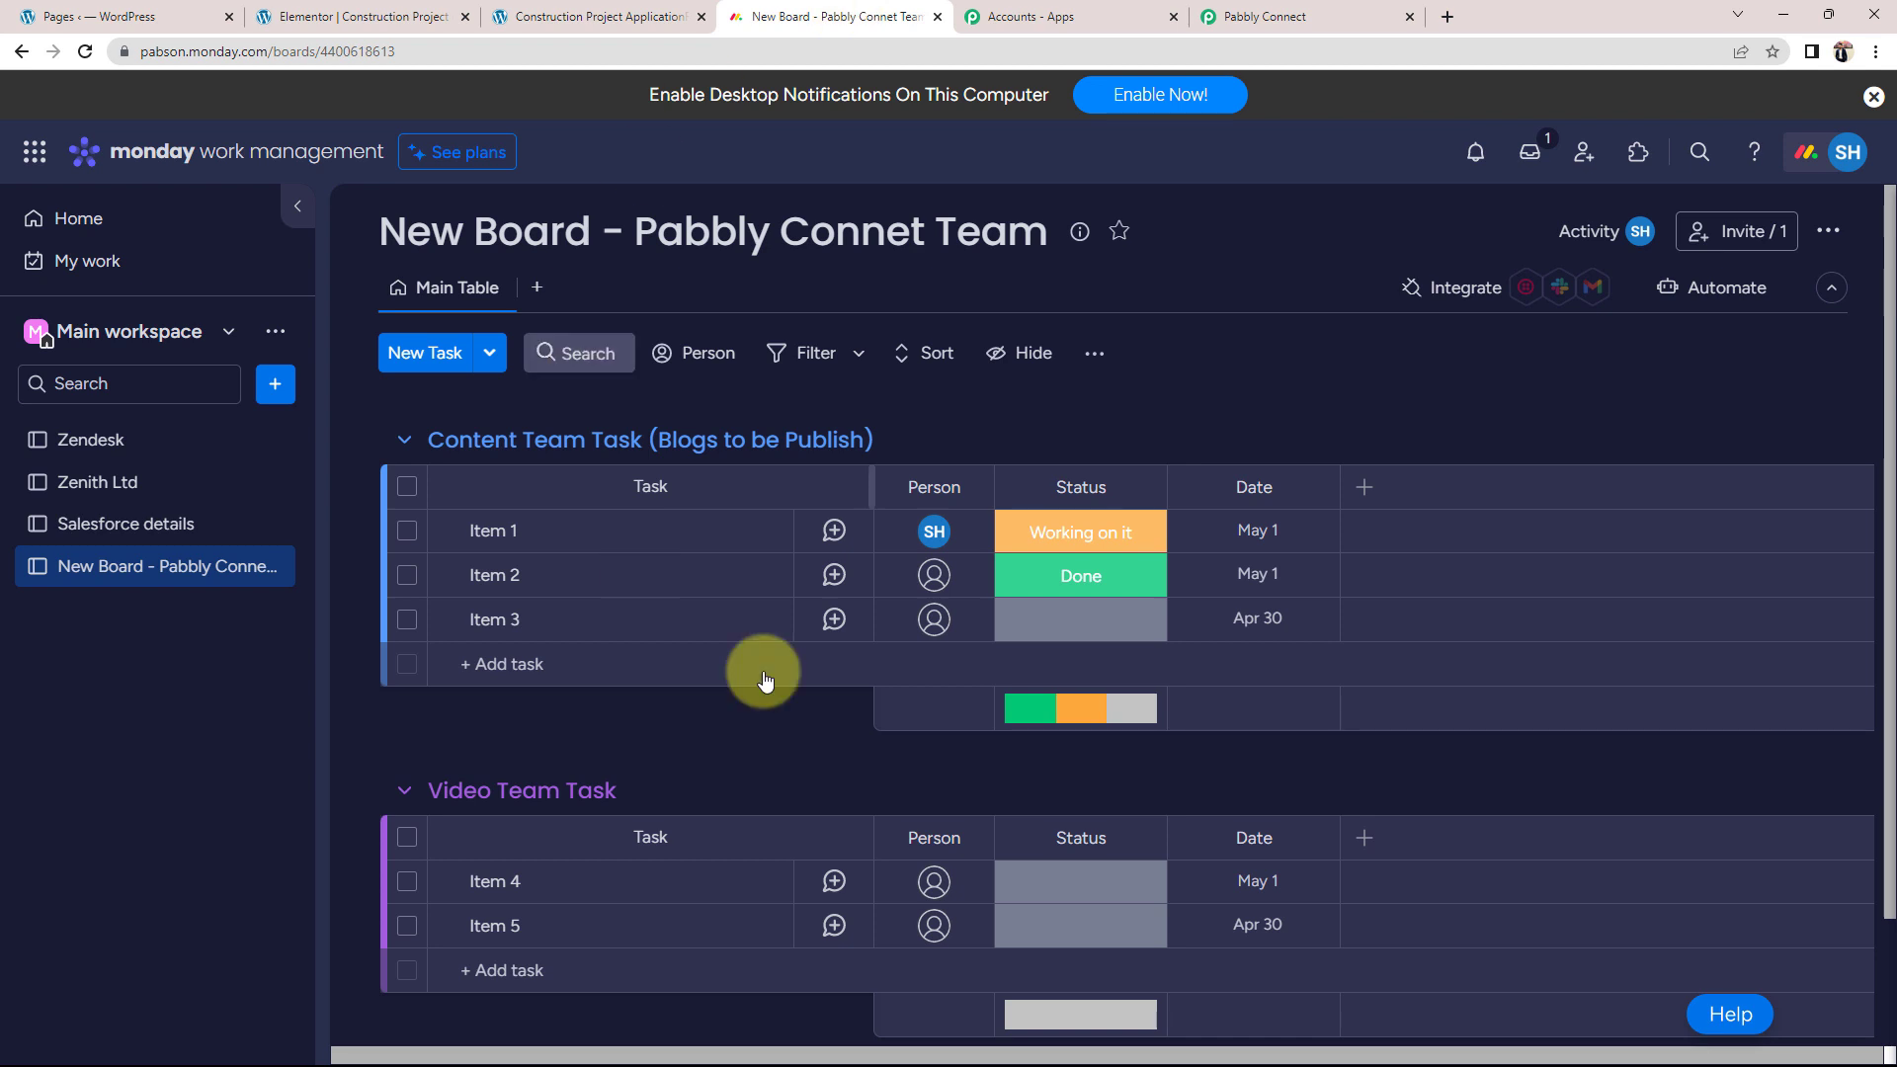
left_click(1848, 152)
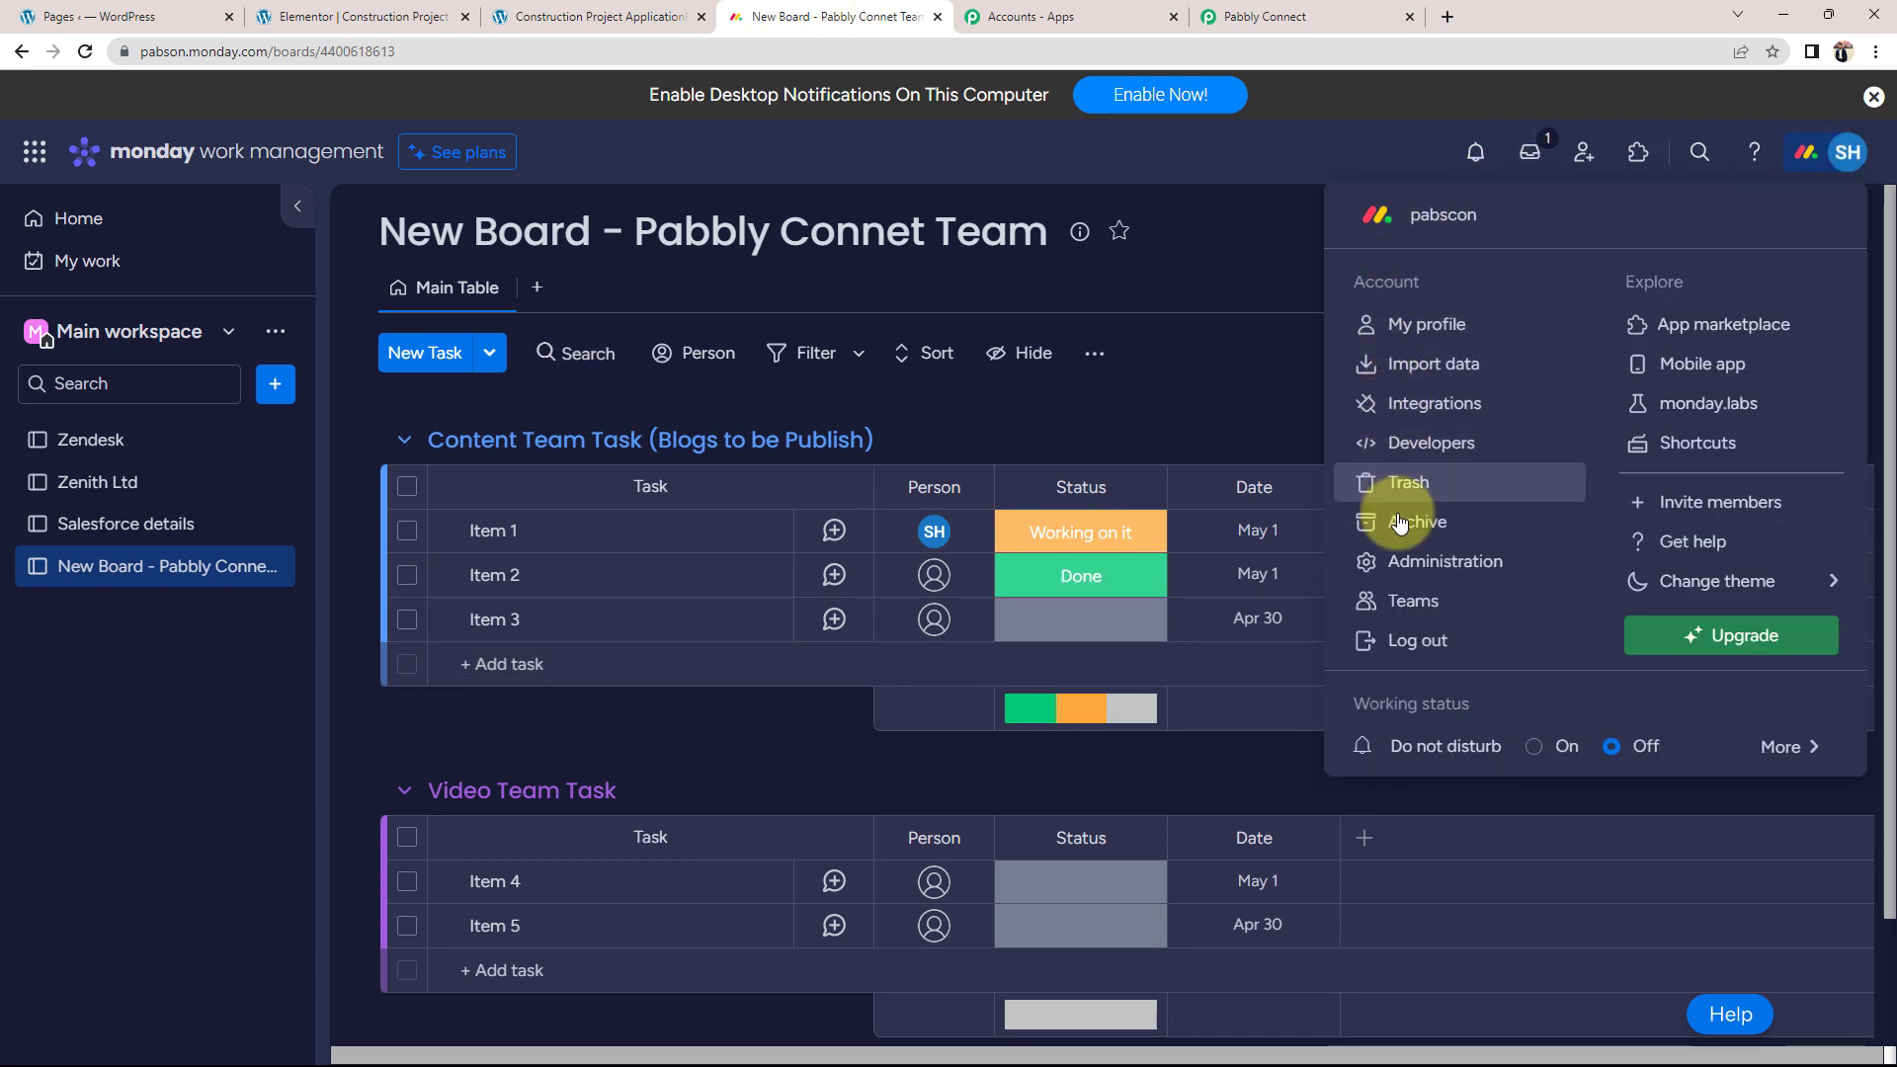
left_click(1384, 561)
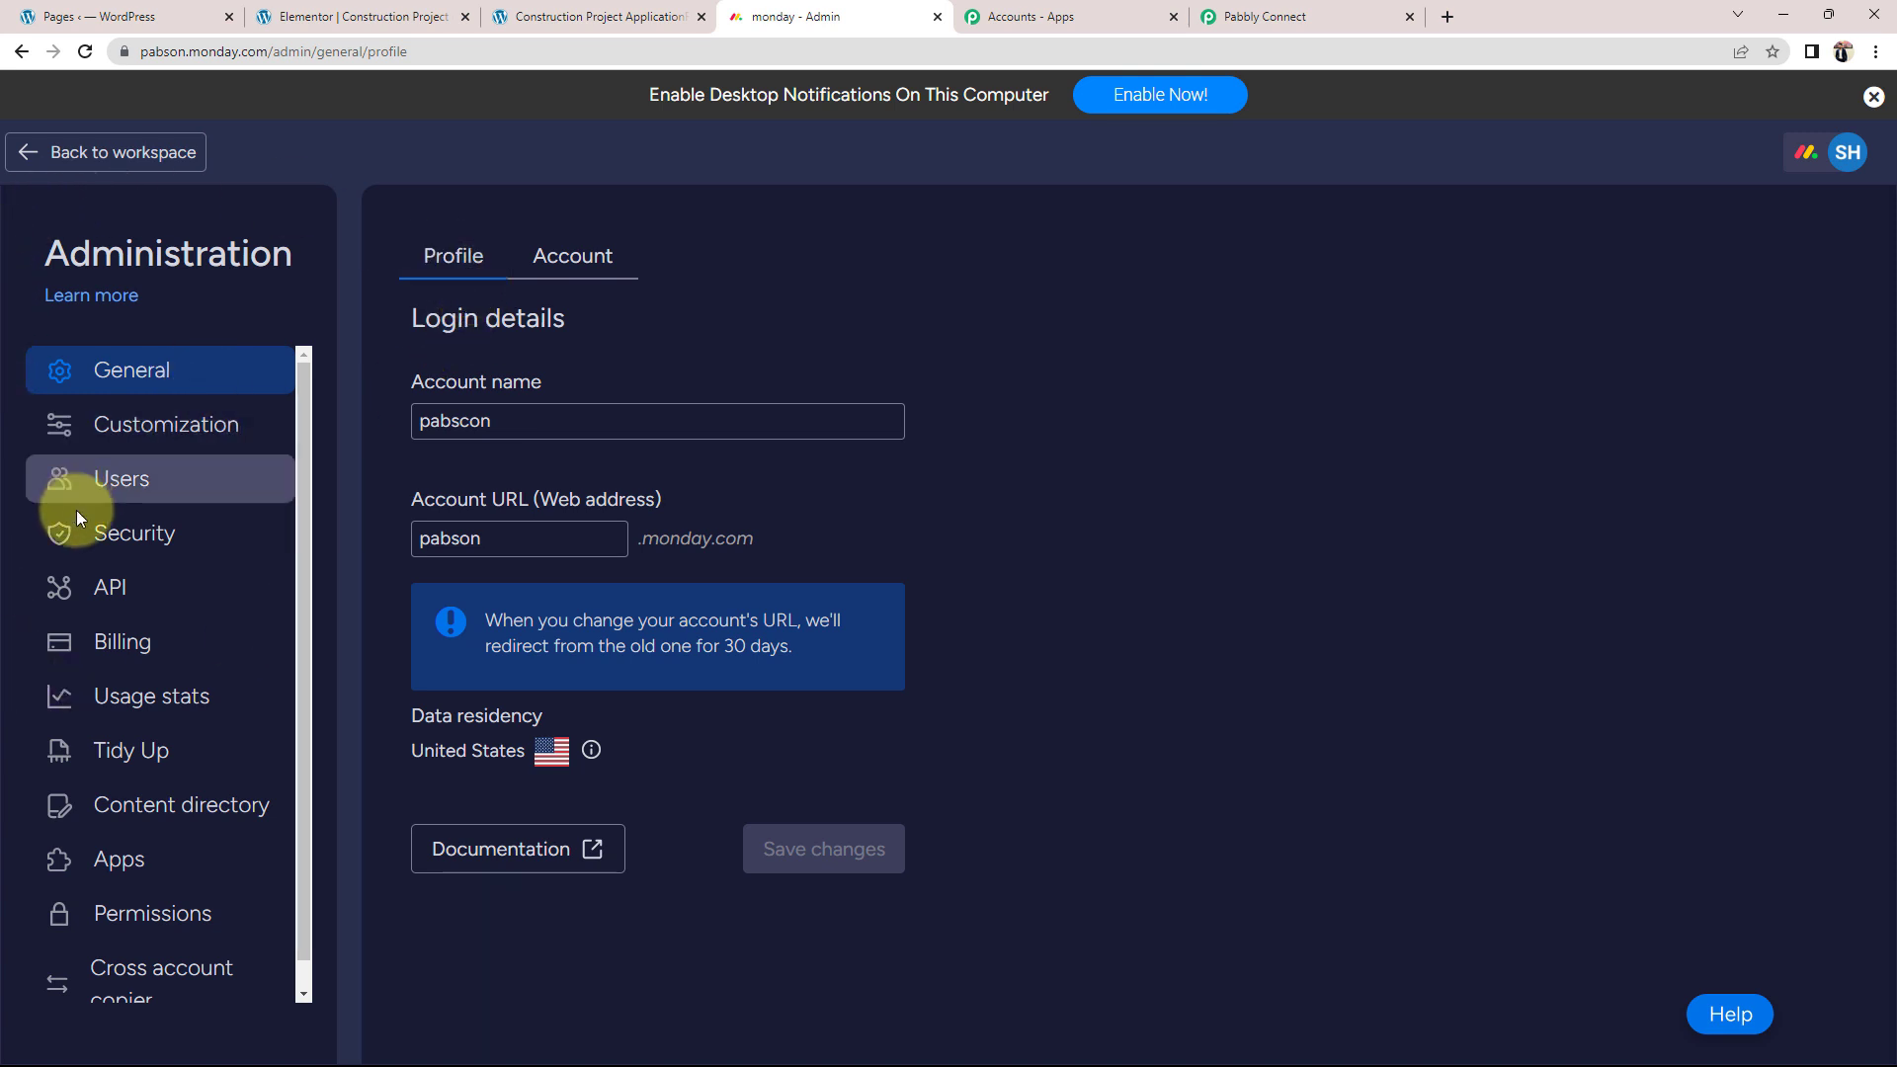
scroll(70, 489, "down", 1)
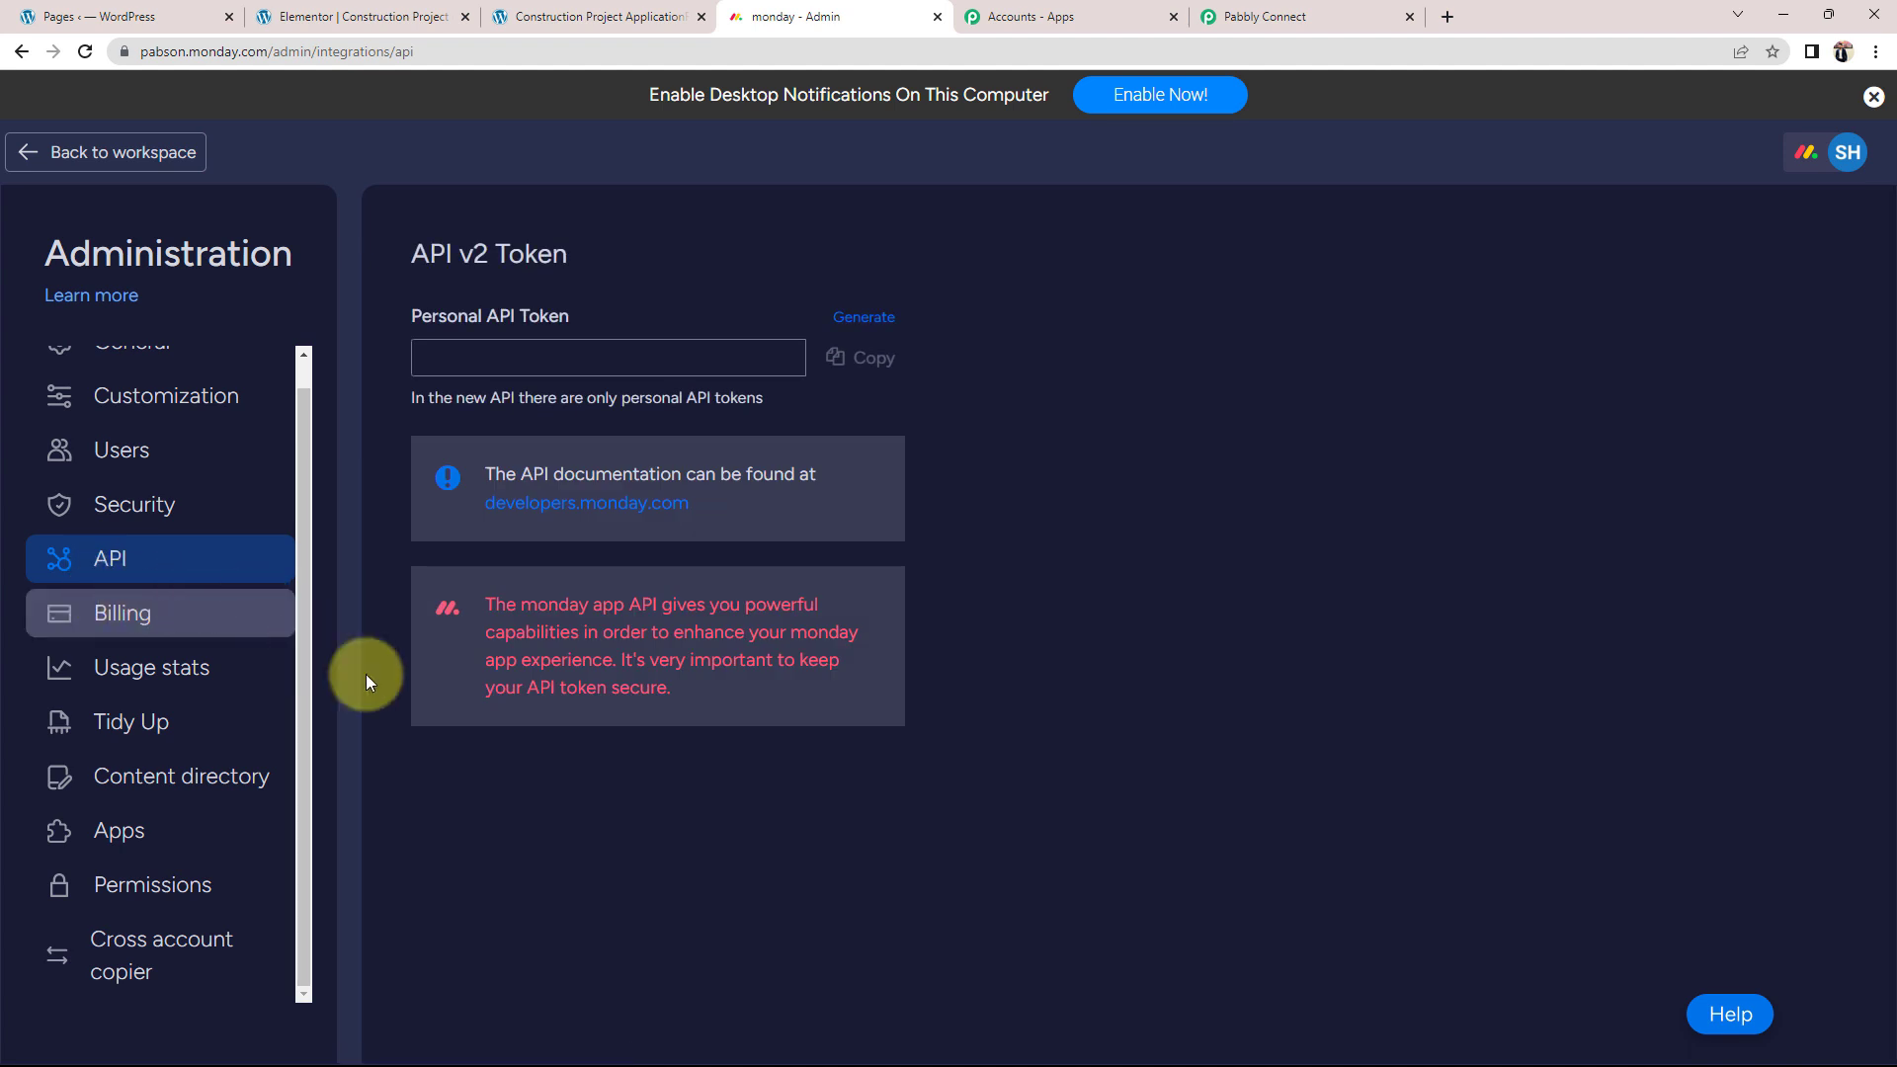
left_click_drag(413, 318, 573, 321)
left_click(627, 295)
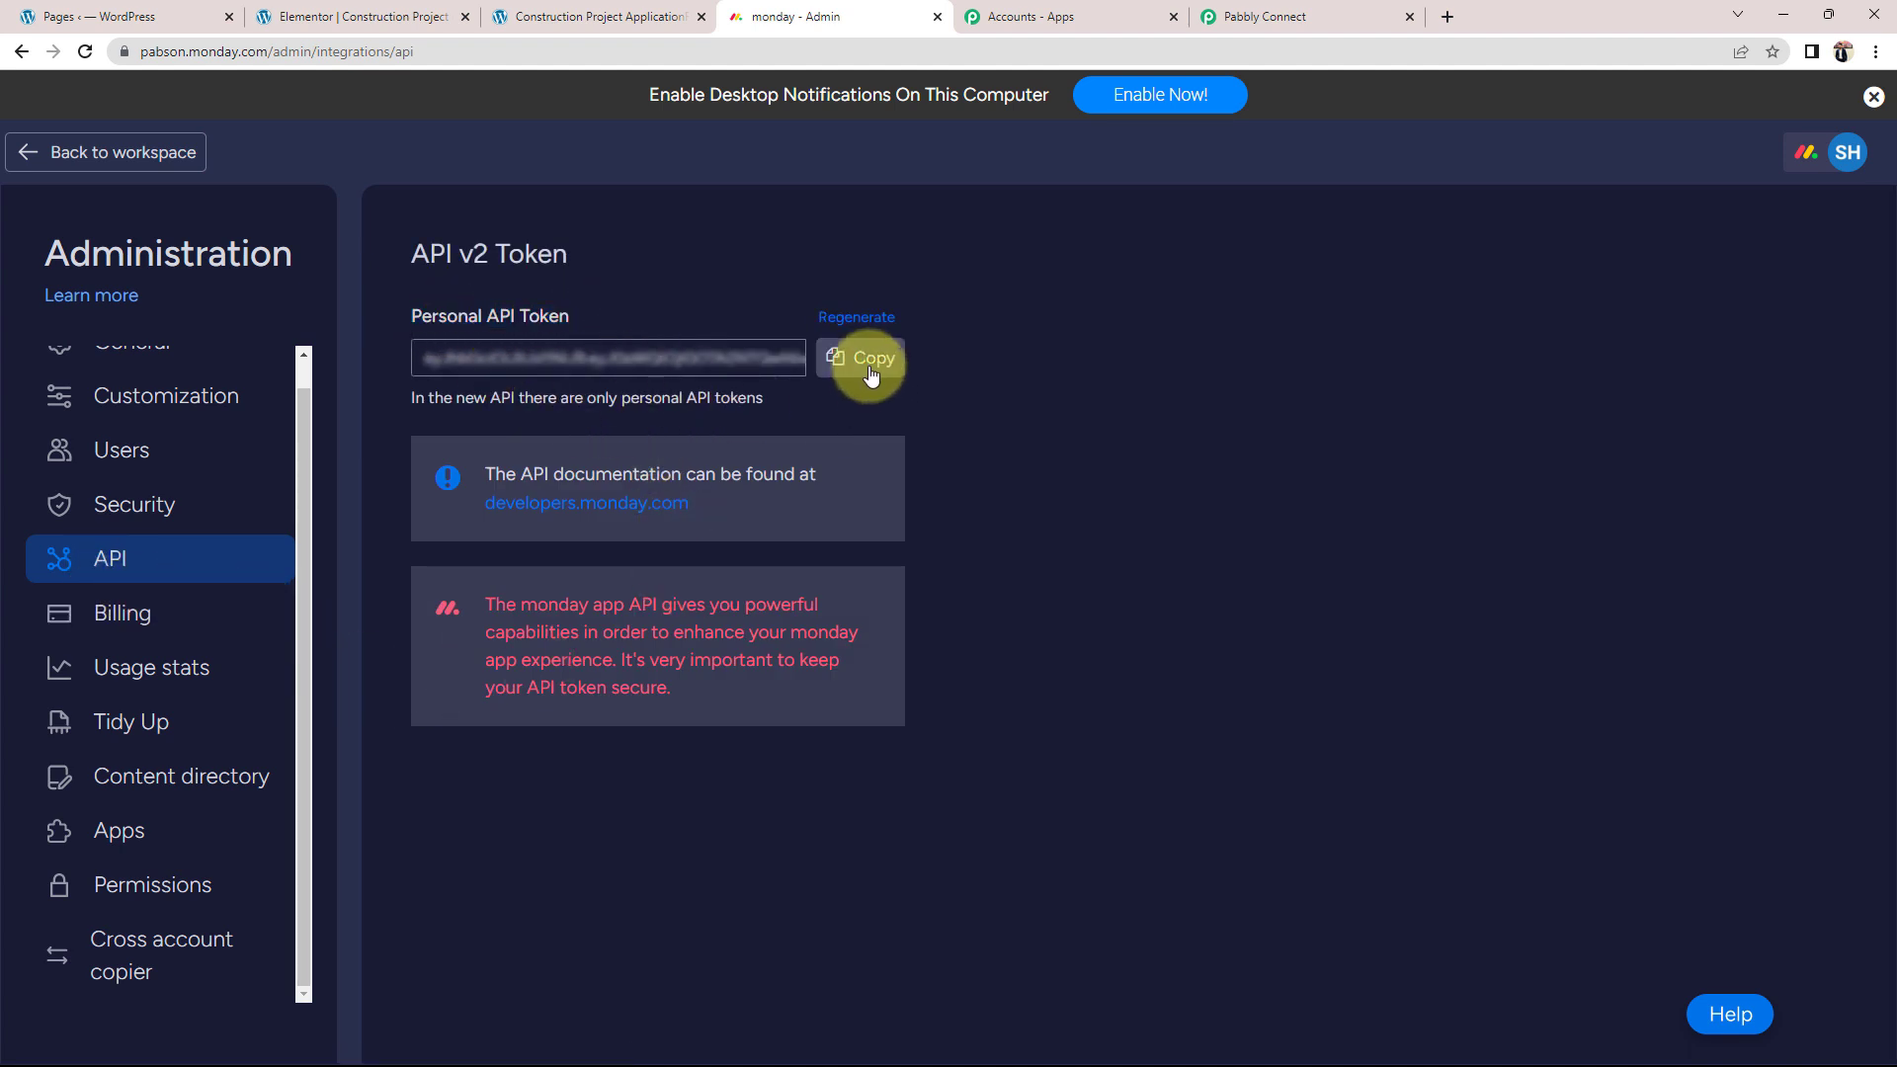
left_click(870, 372)
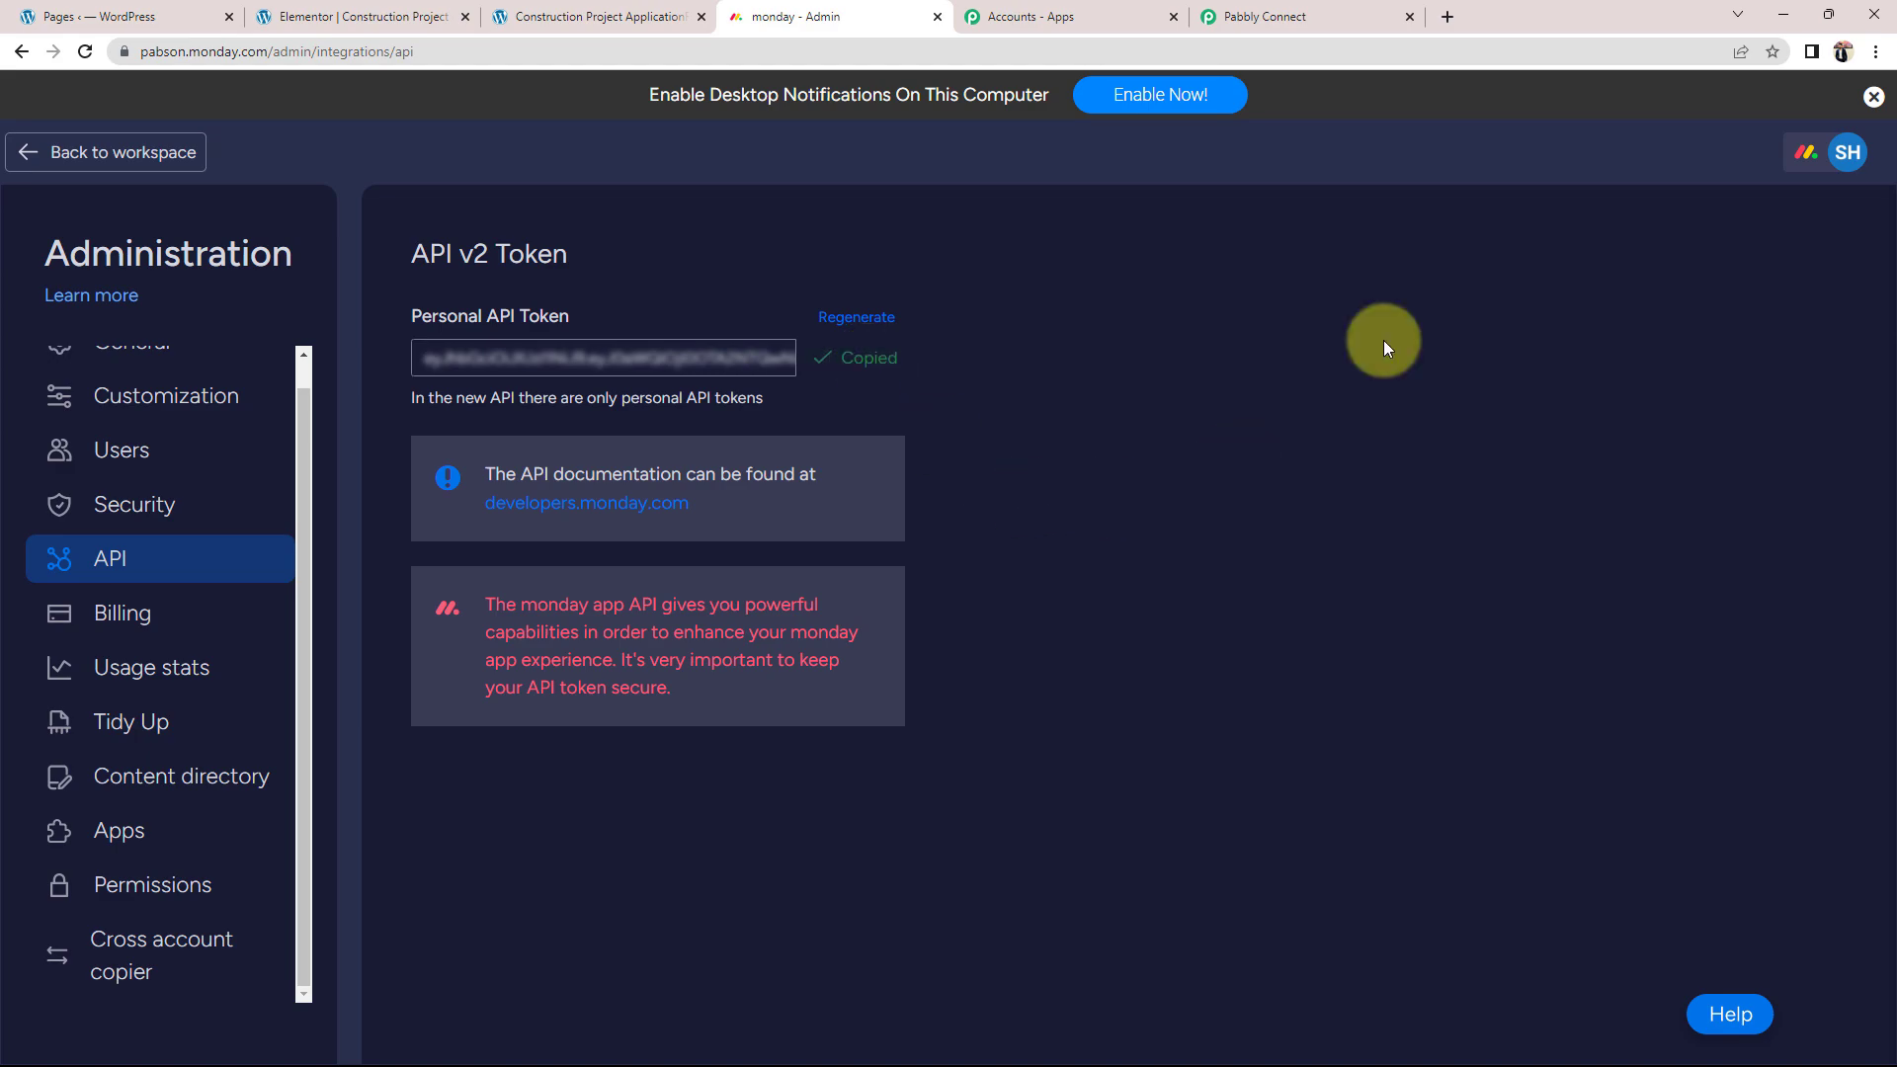
Return to Pabbly Connect, paste the API token into the new Monday.com connection's Token field and save the connection
left_click(1274, 13)
left_click(945, 568)
right_click(945, 571)
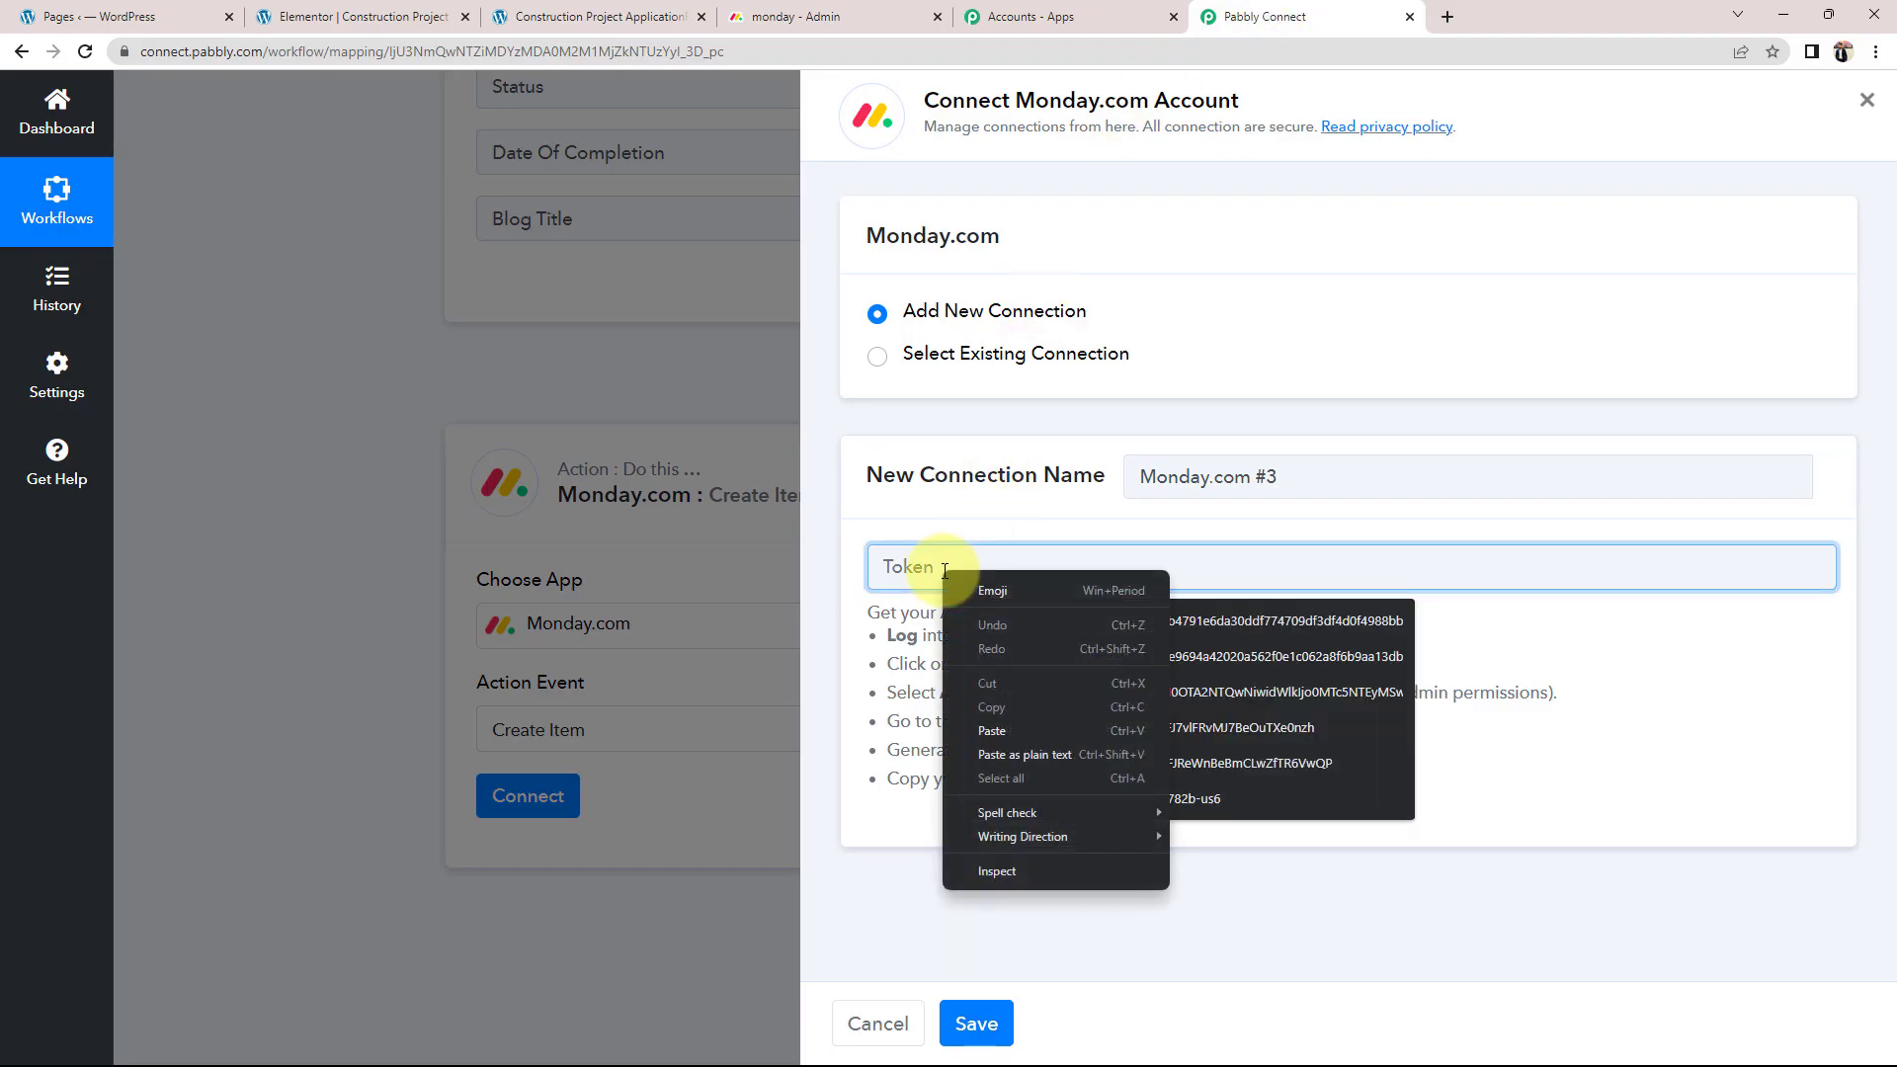
left_click(998, 730)
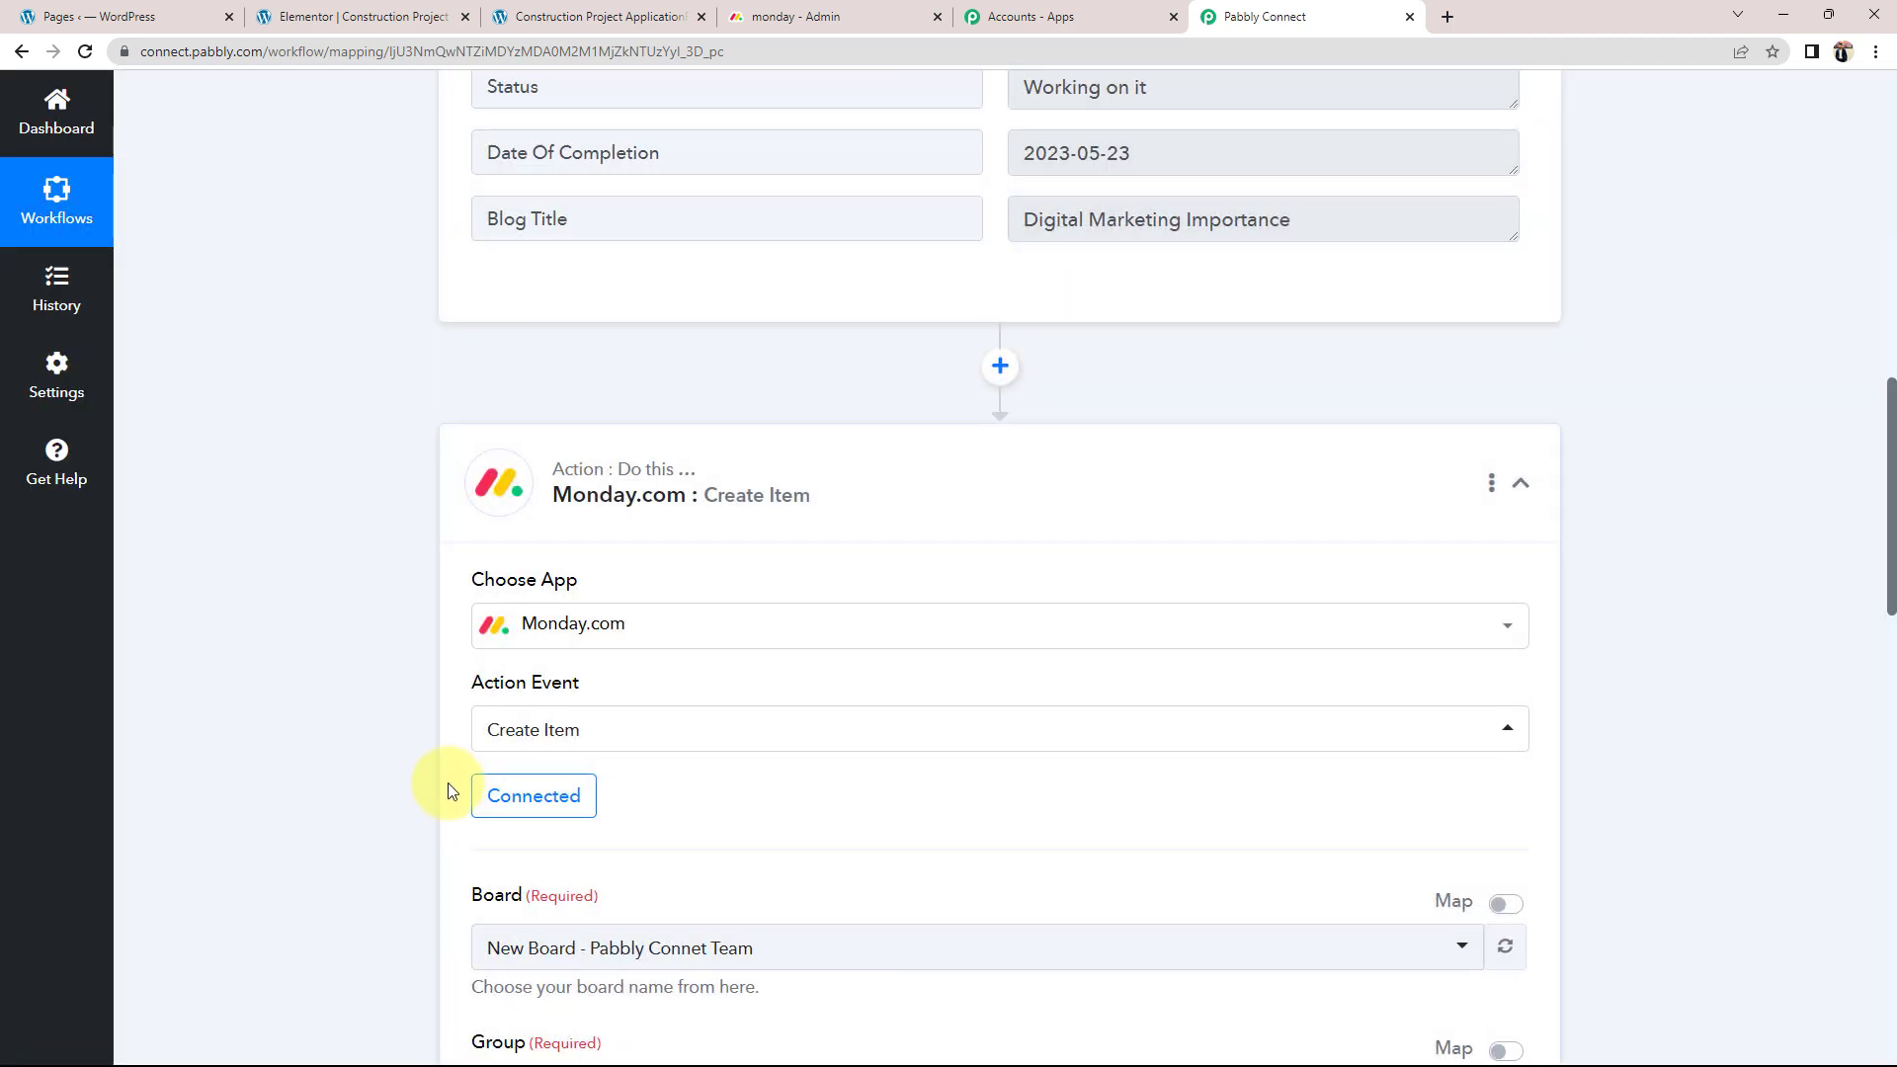
Review the action's Board and Group fields, then reopen the board in monday.com and check its title and group names
scroll(448, 786, "down", 4)
scroll(238, 710, "down", 1)
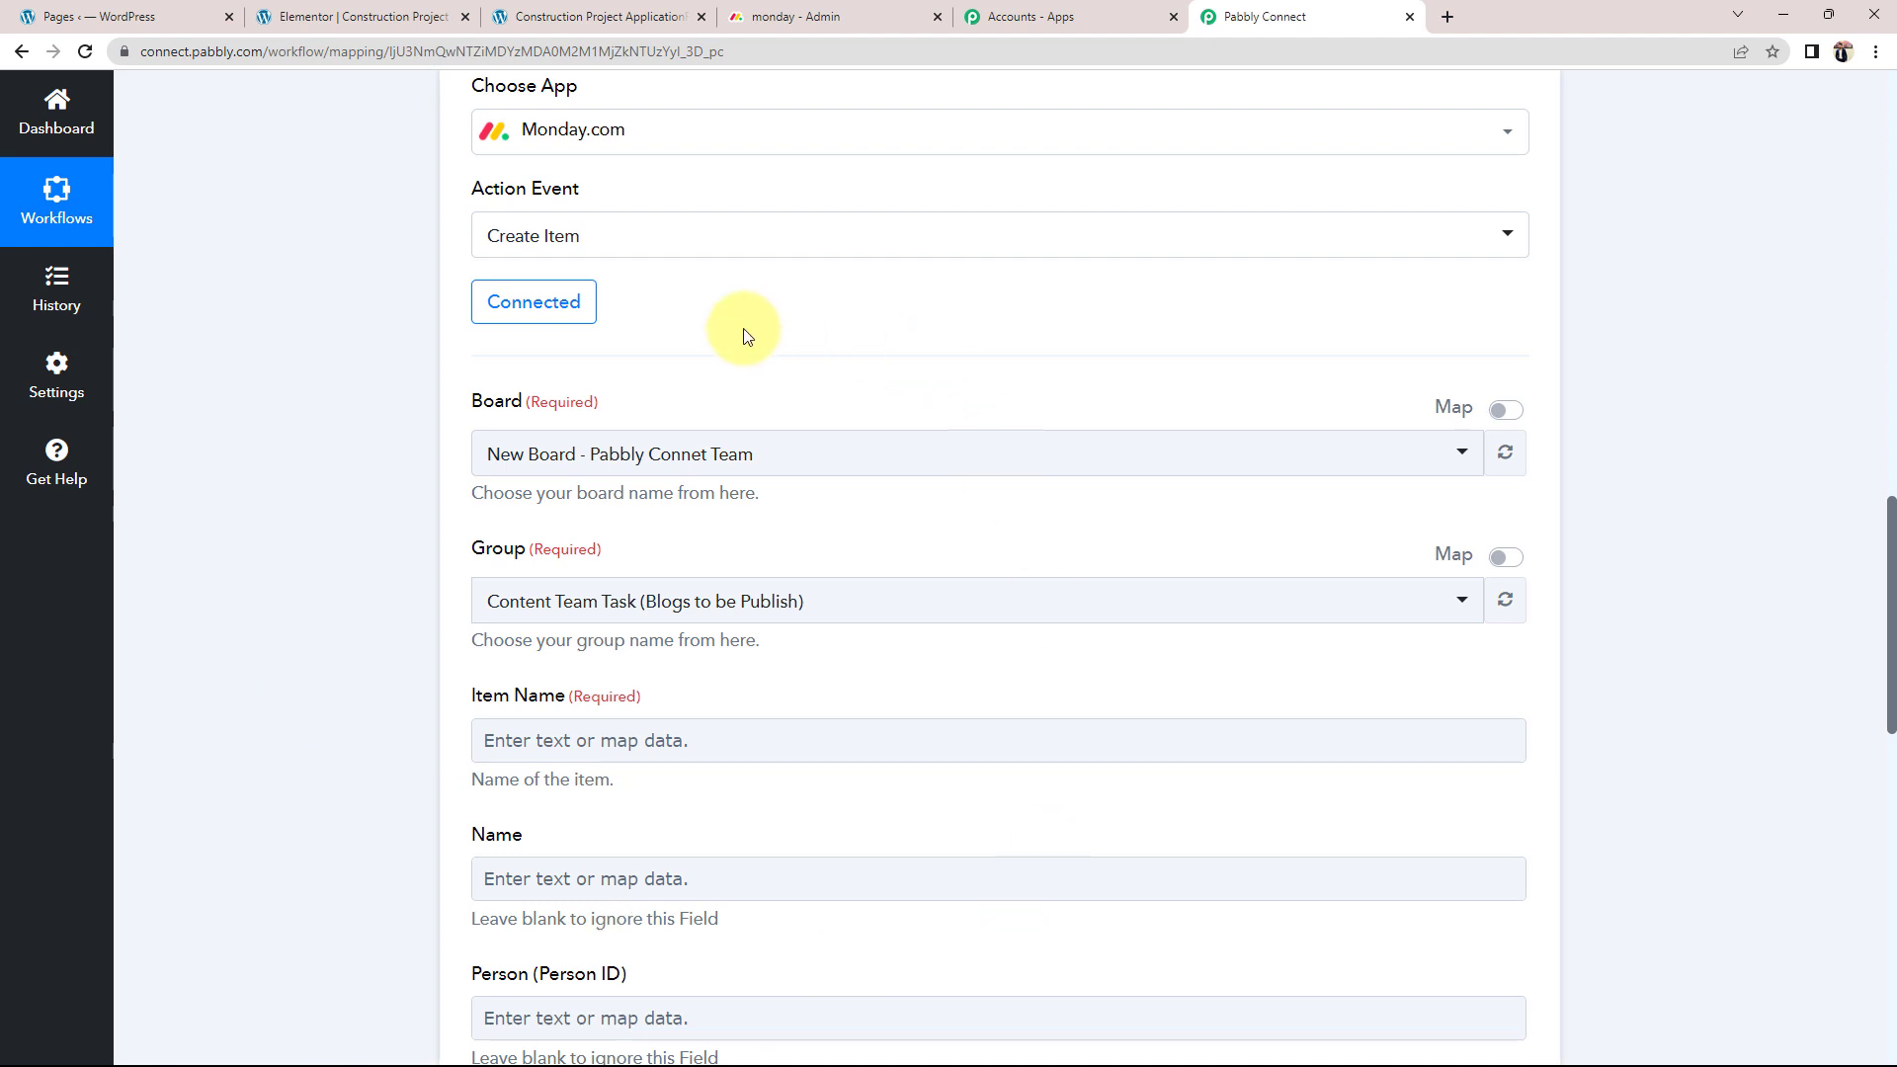
left_click_drag(476, 409, 543, 430)
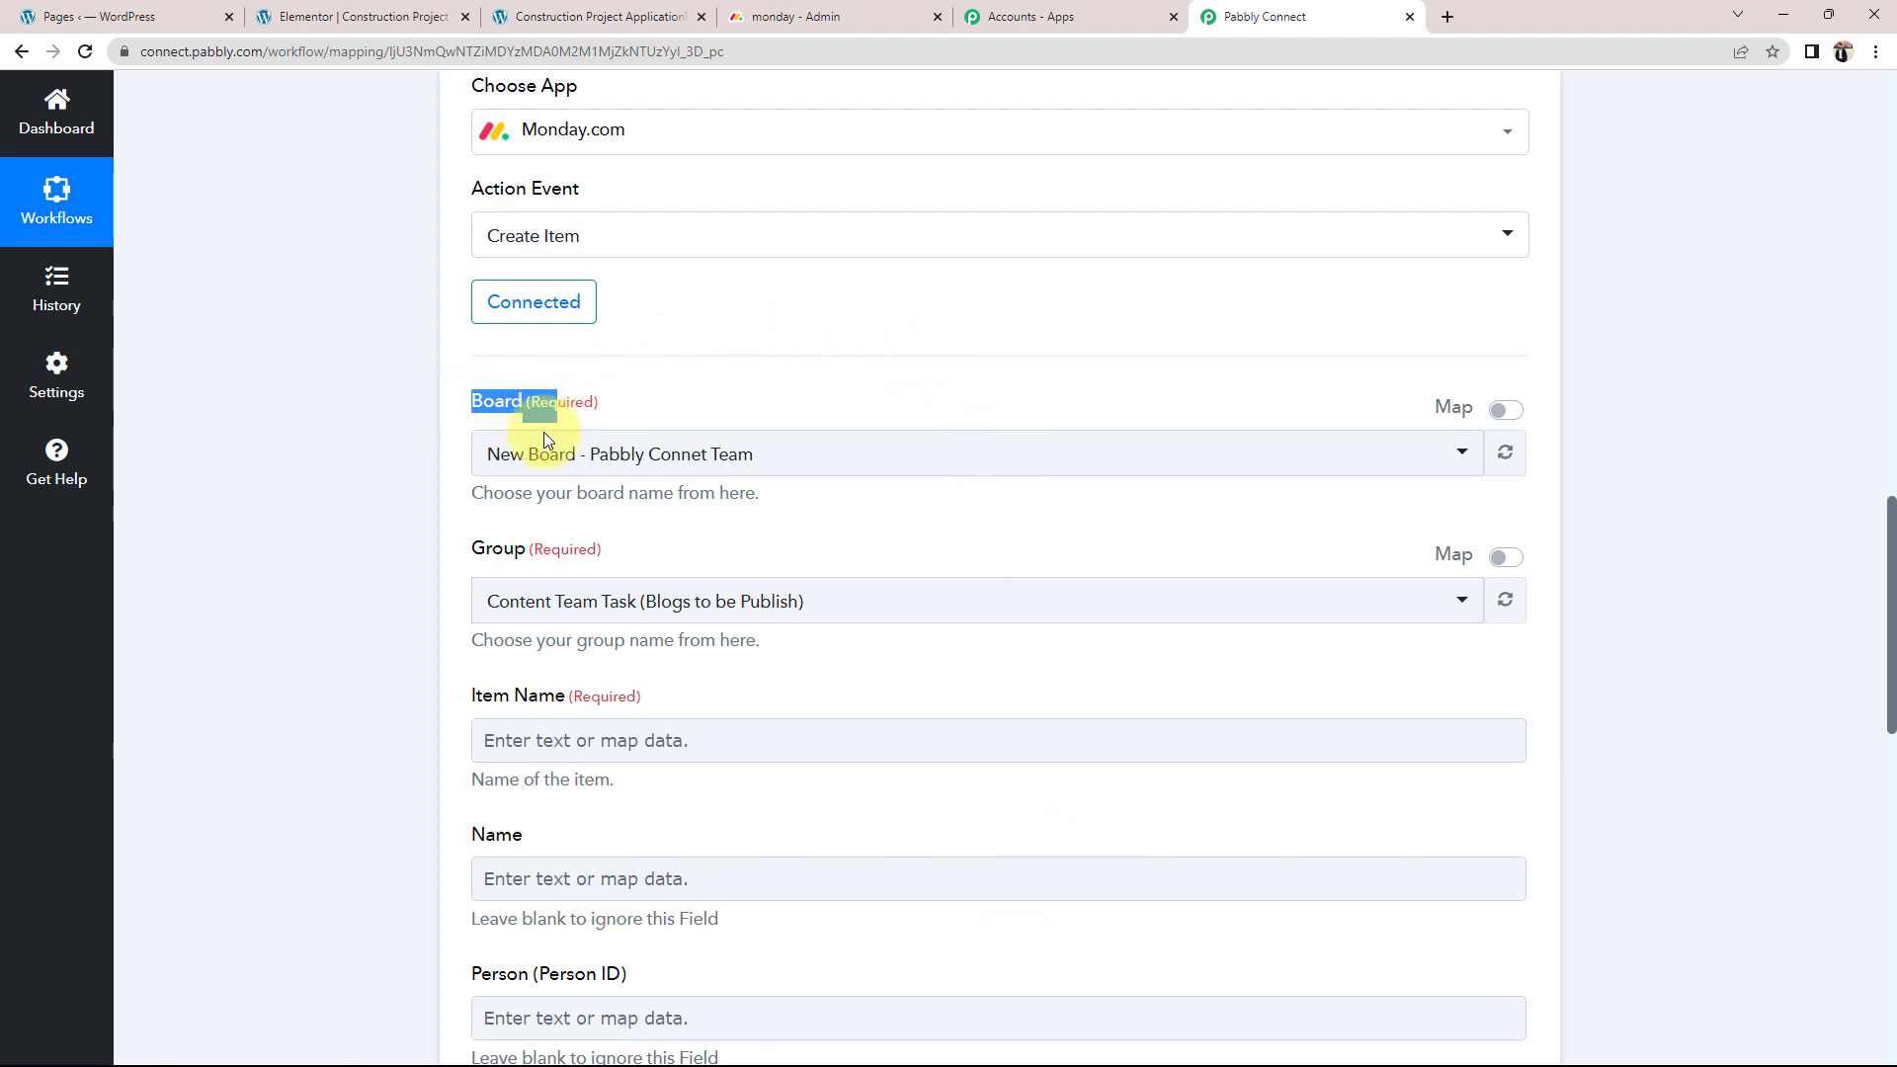
left_click_drag(550, 549, 418, 565)
left_click(418, 564)
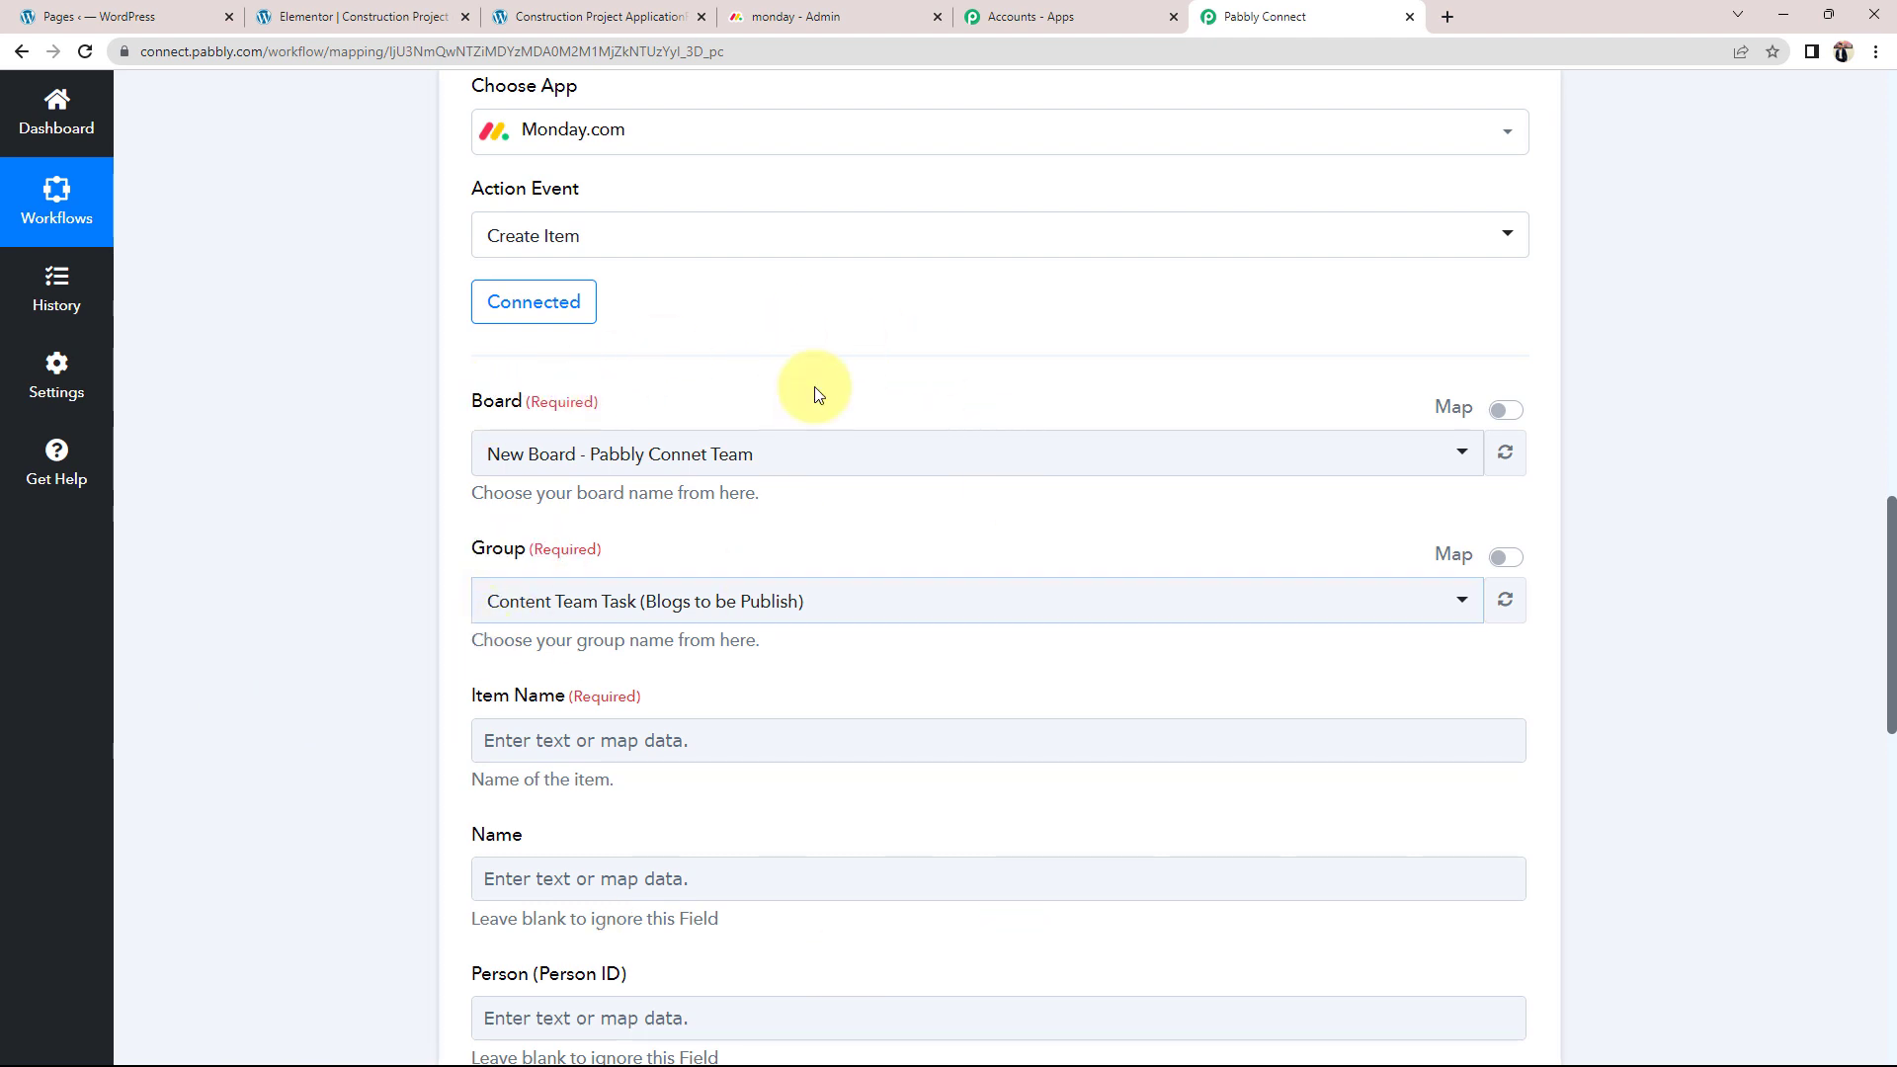
left_click(781, 17)
left_click(24, 150)
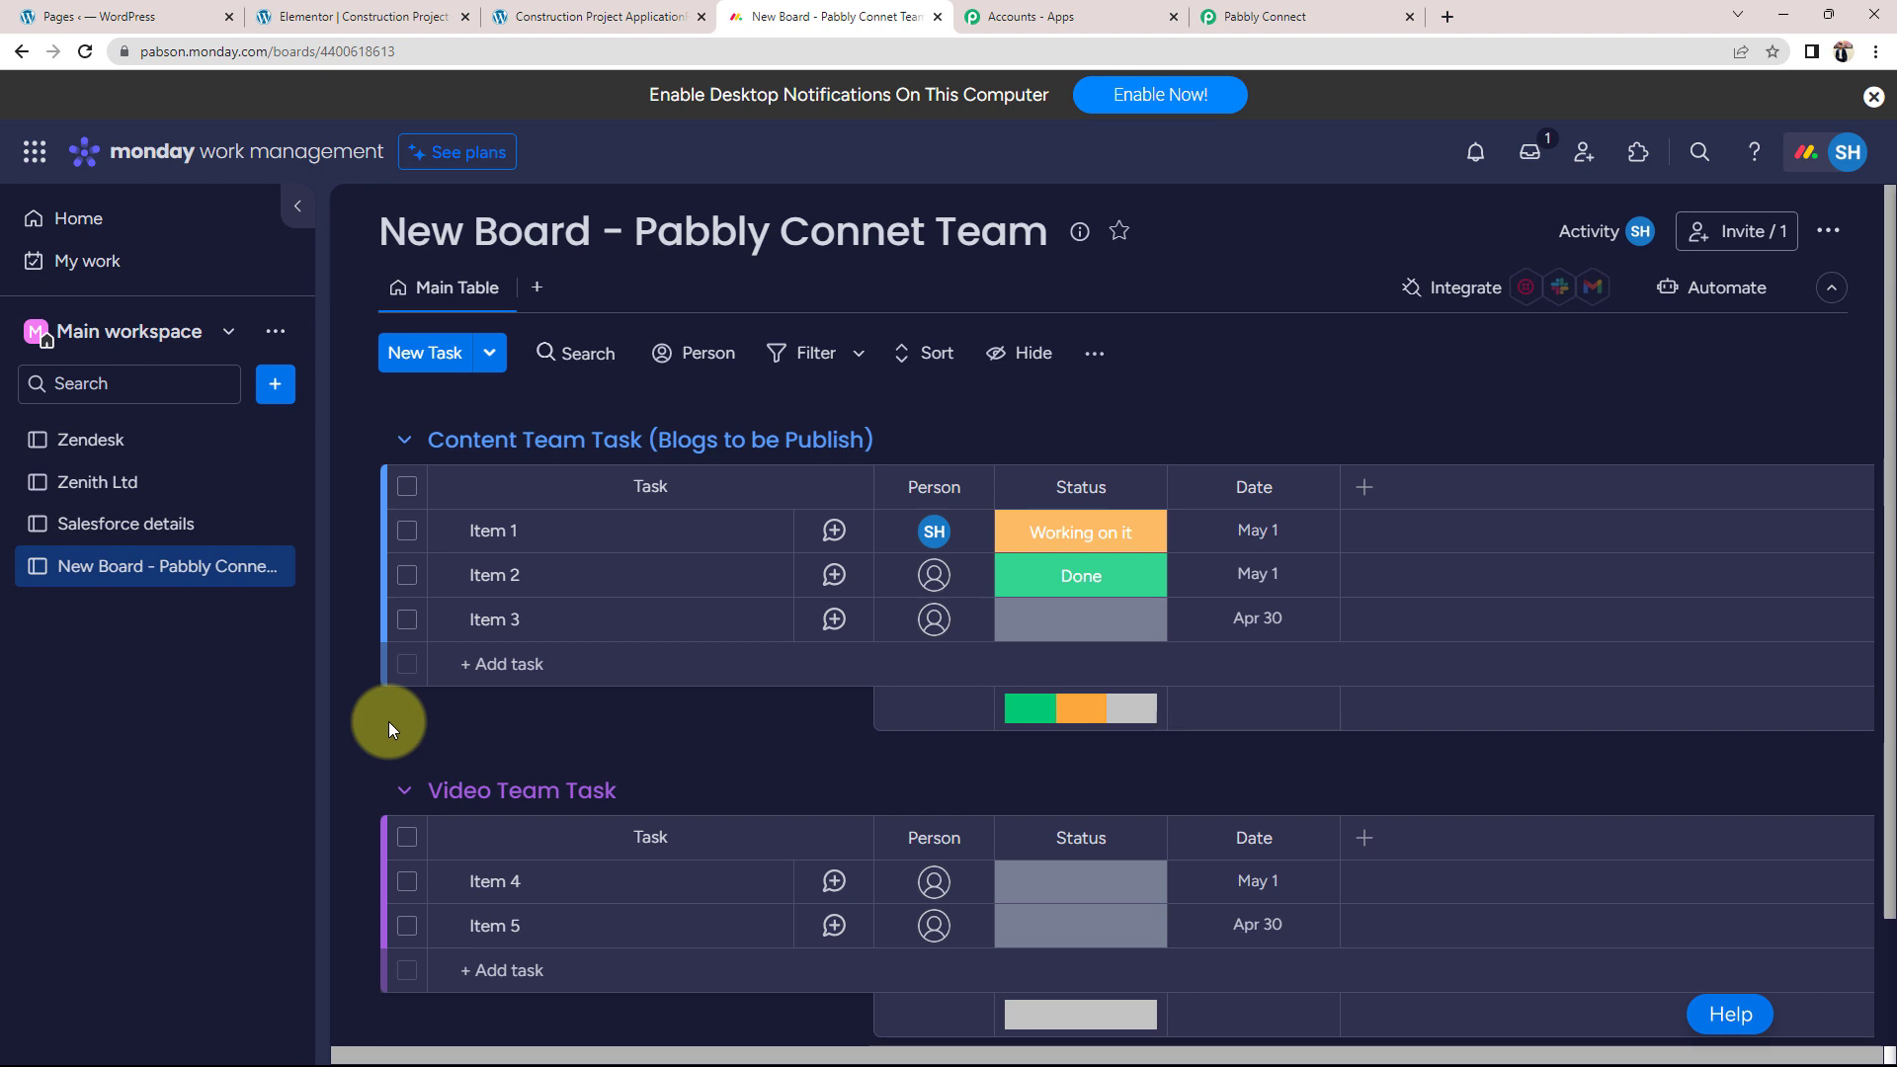
left_click(502, 234)
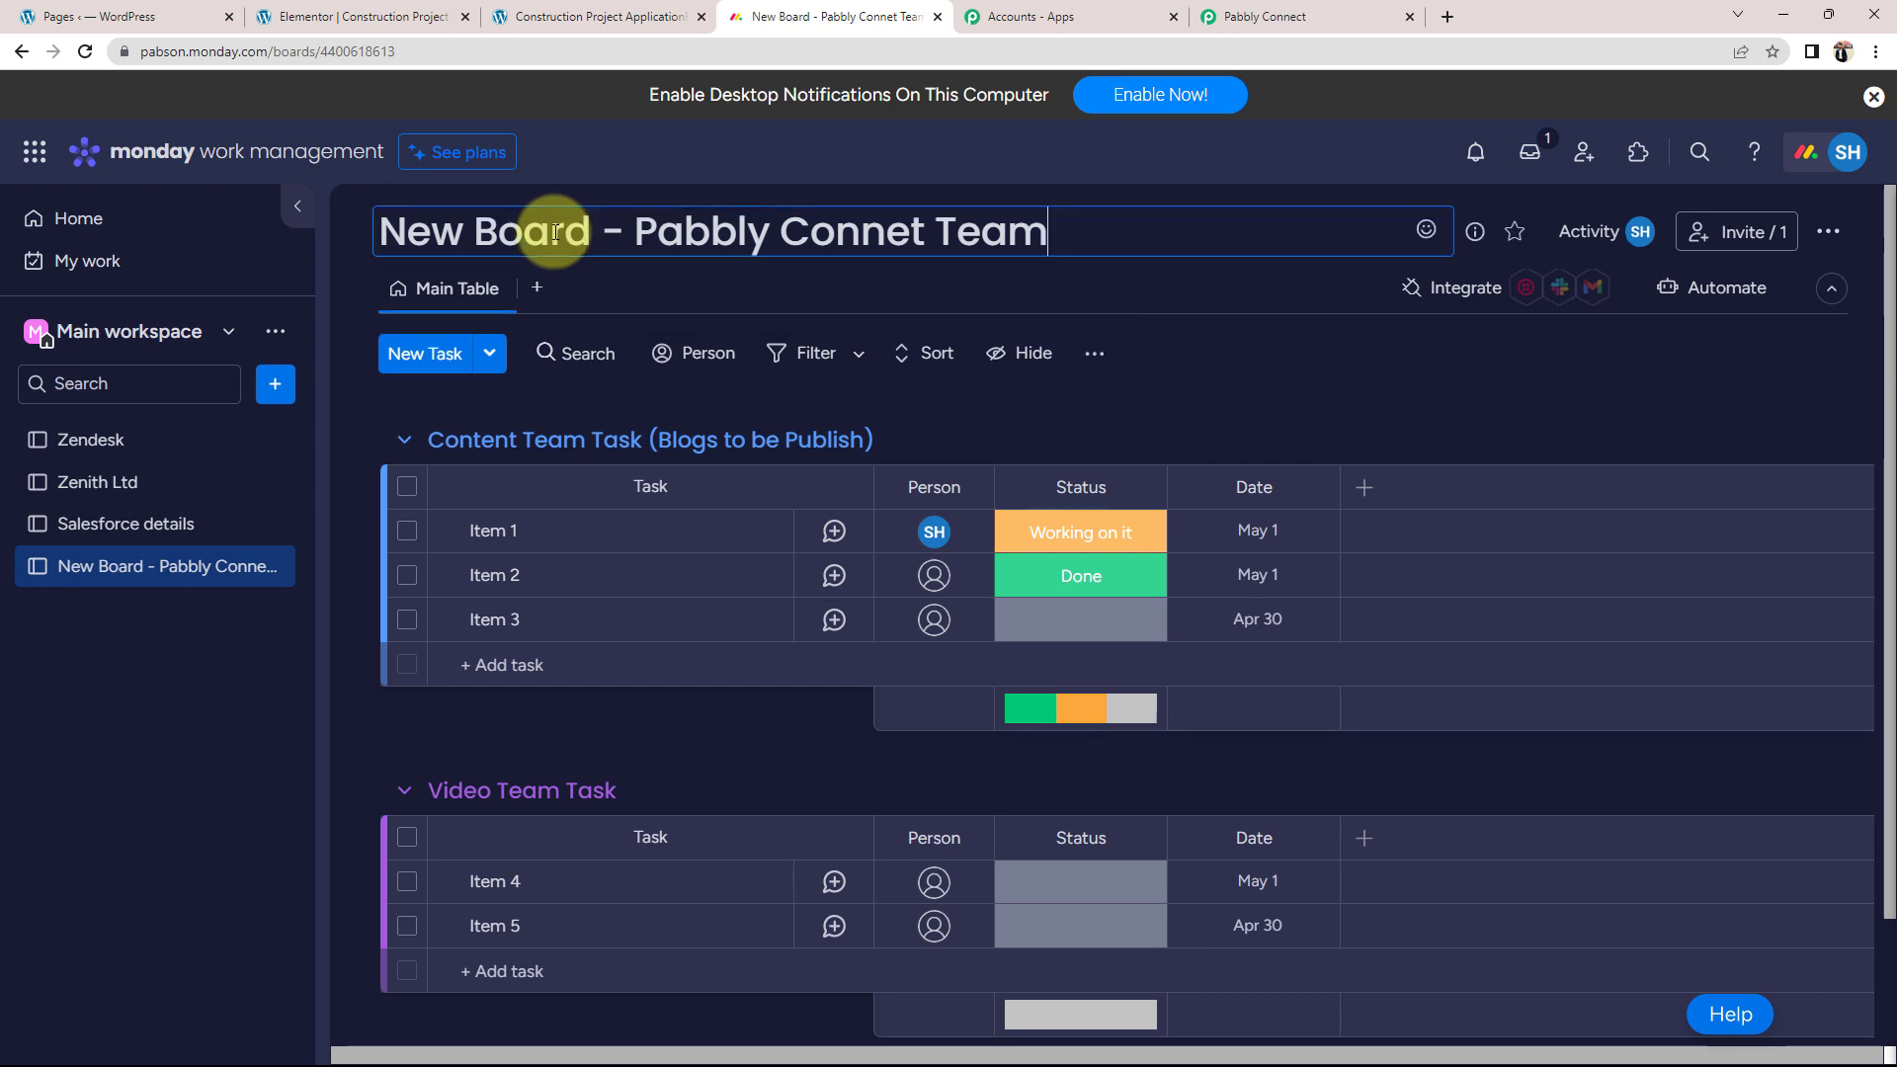
left_click(1271, 368)
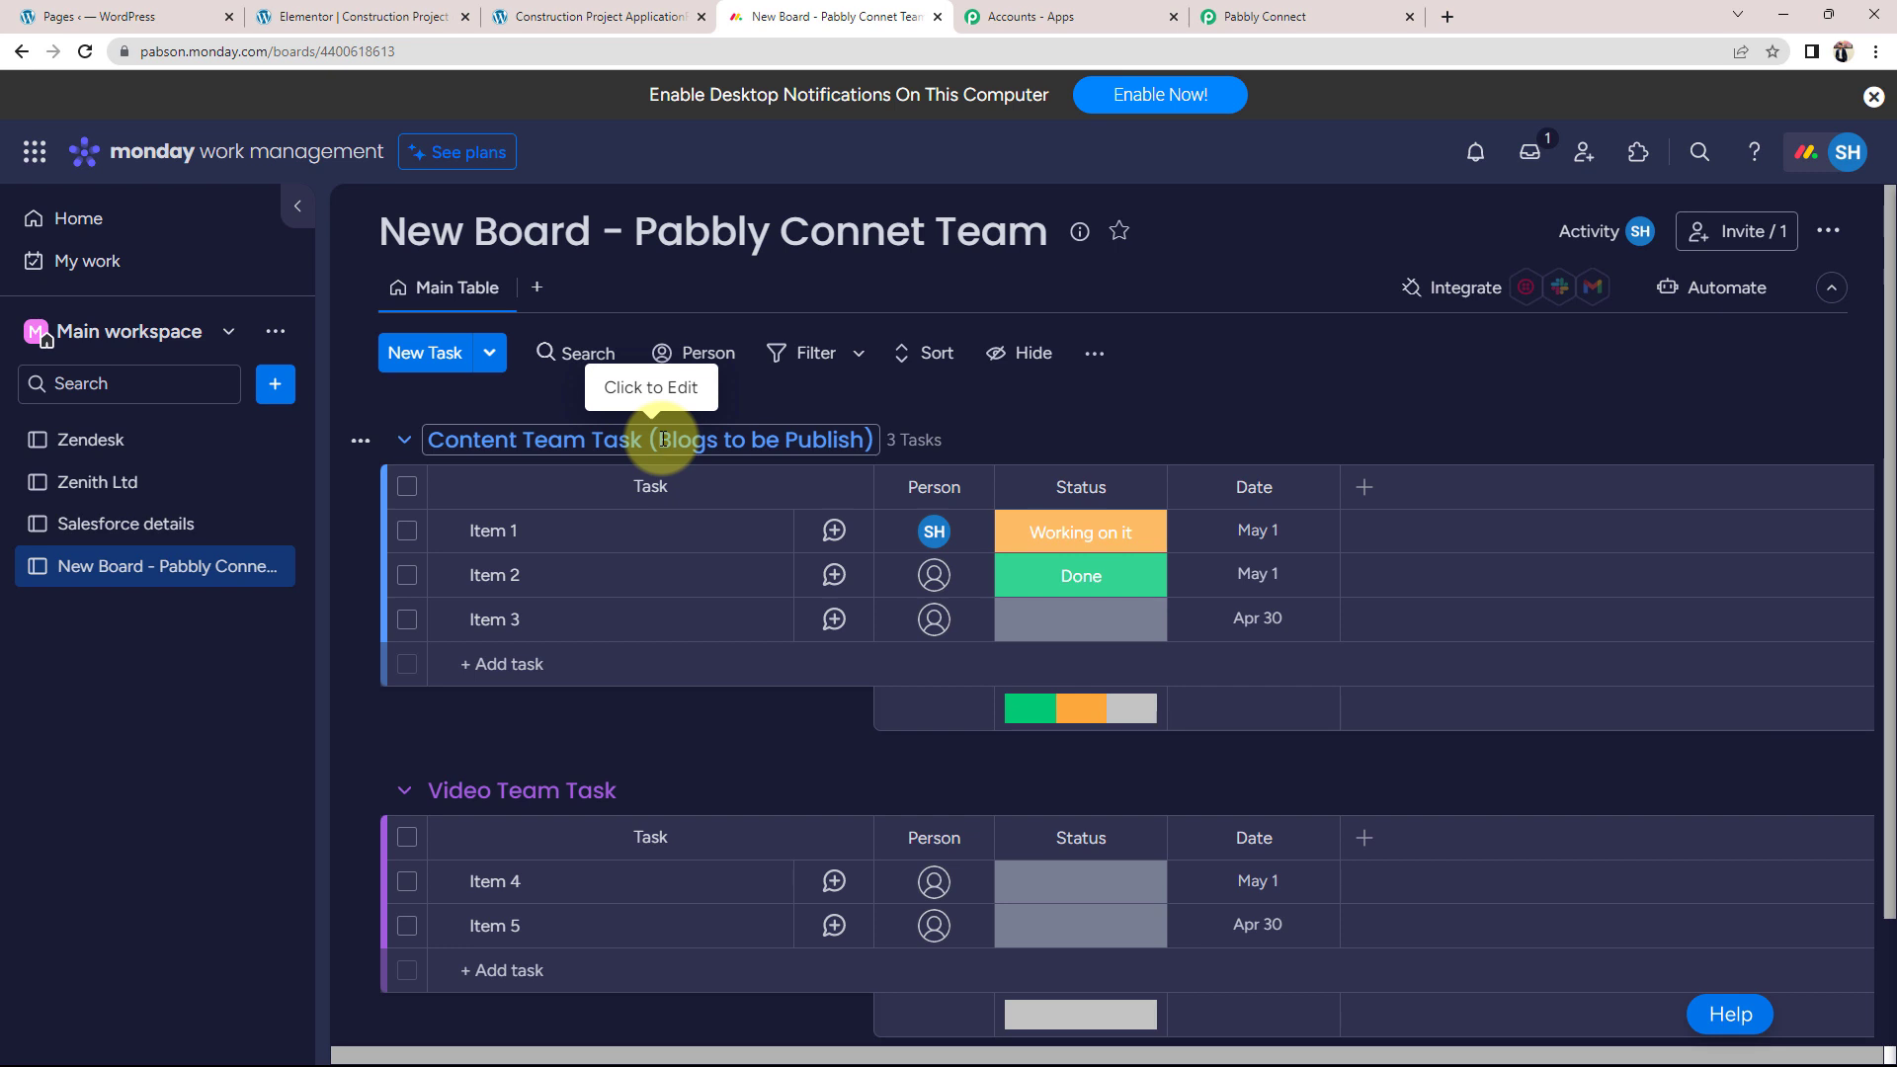
In Pabbly Connect, keep New Board - Pabbly Connet Team as the board and select the group Content Team Task (Blogs to be Publish)
left_click(1312, 19)
left_click(479, 468)
scroll(294, 524, "down", 1)
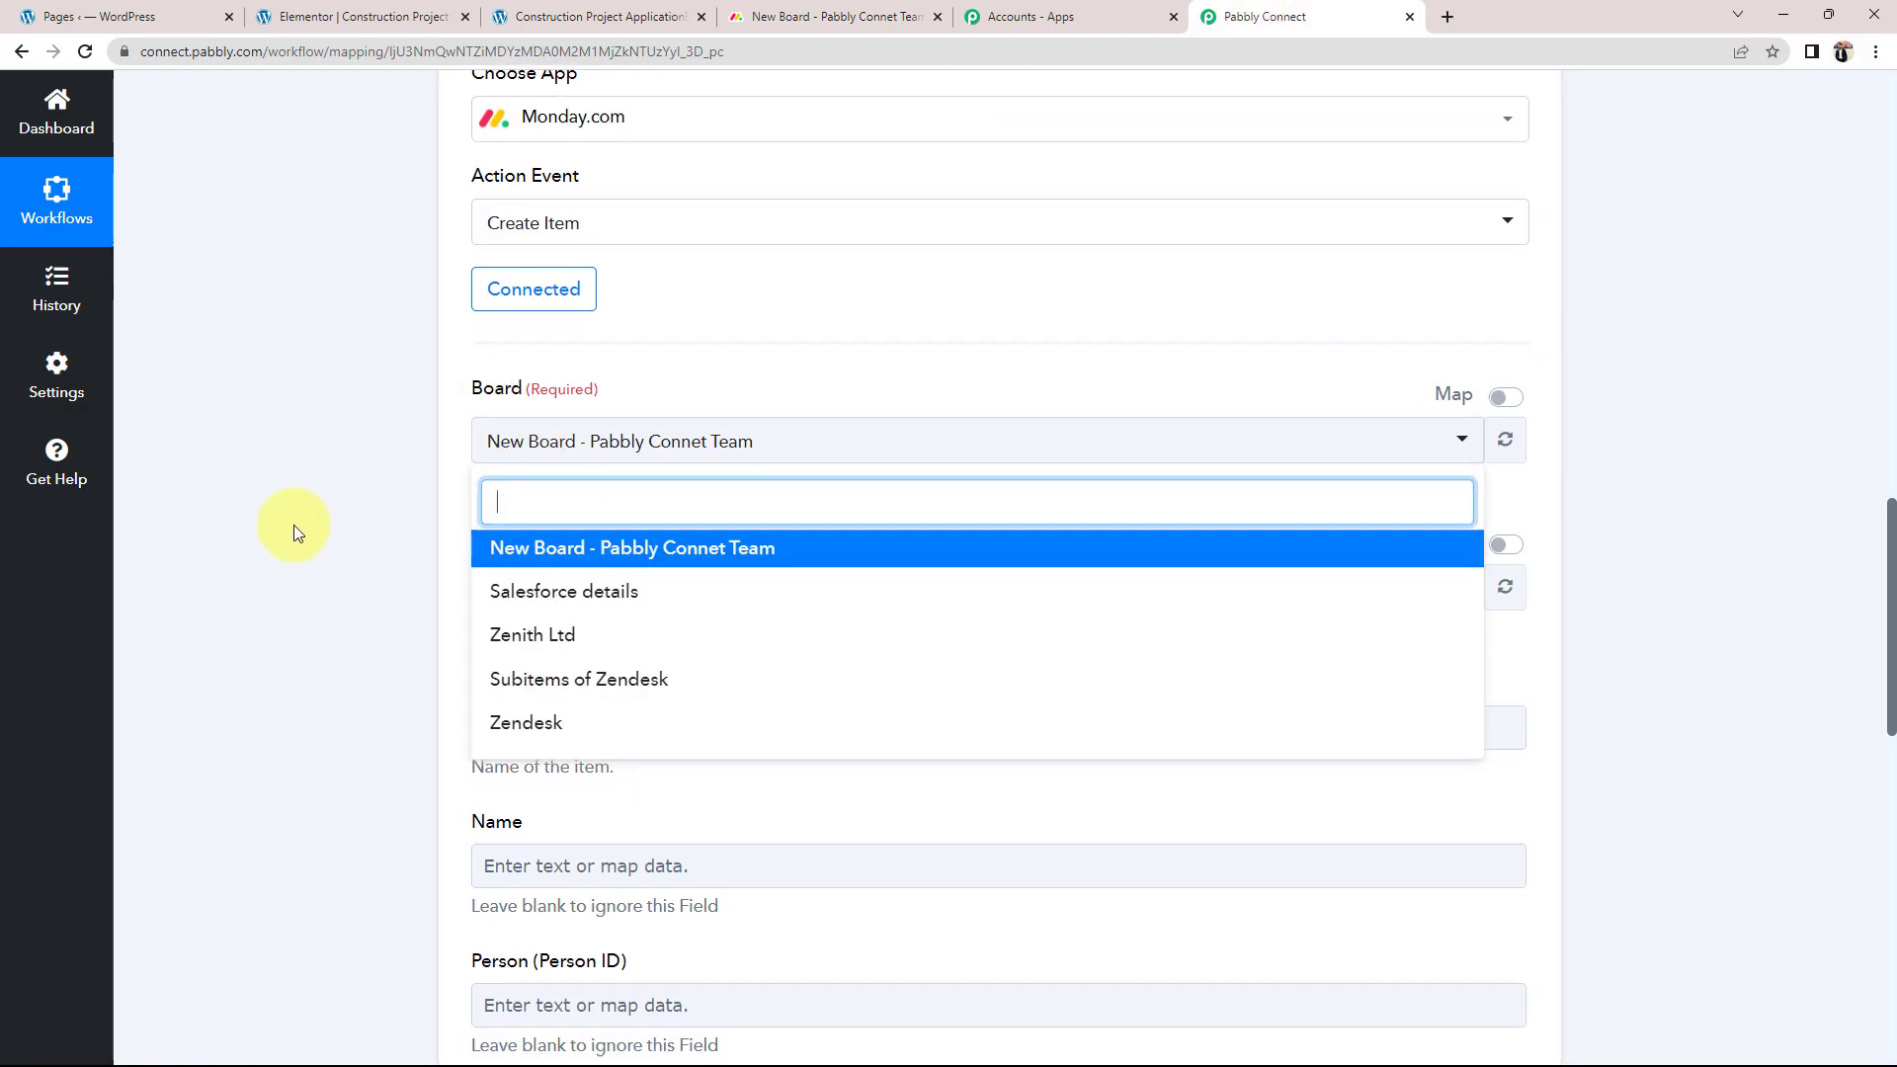
left_click(654, 462)
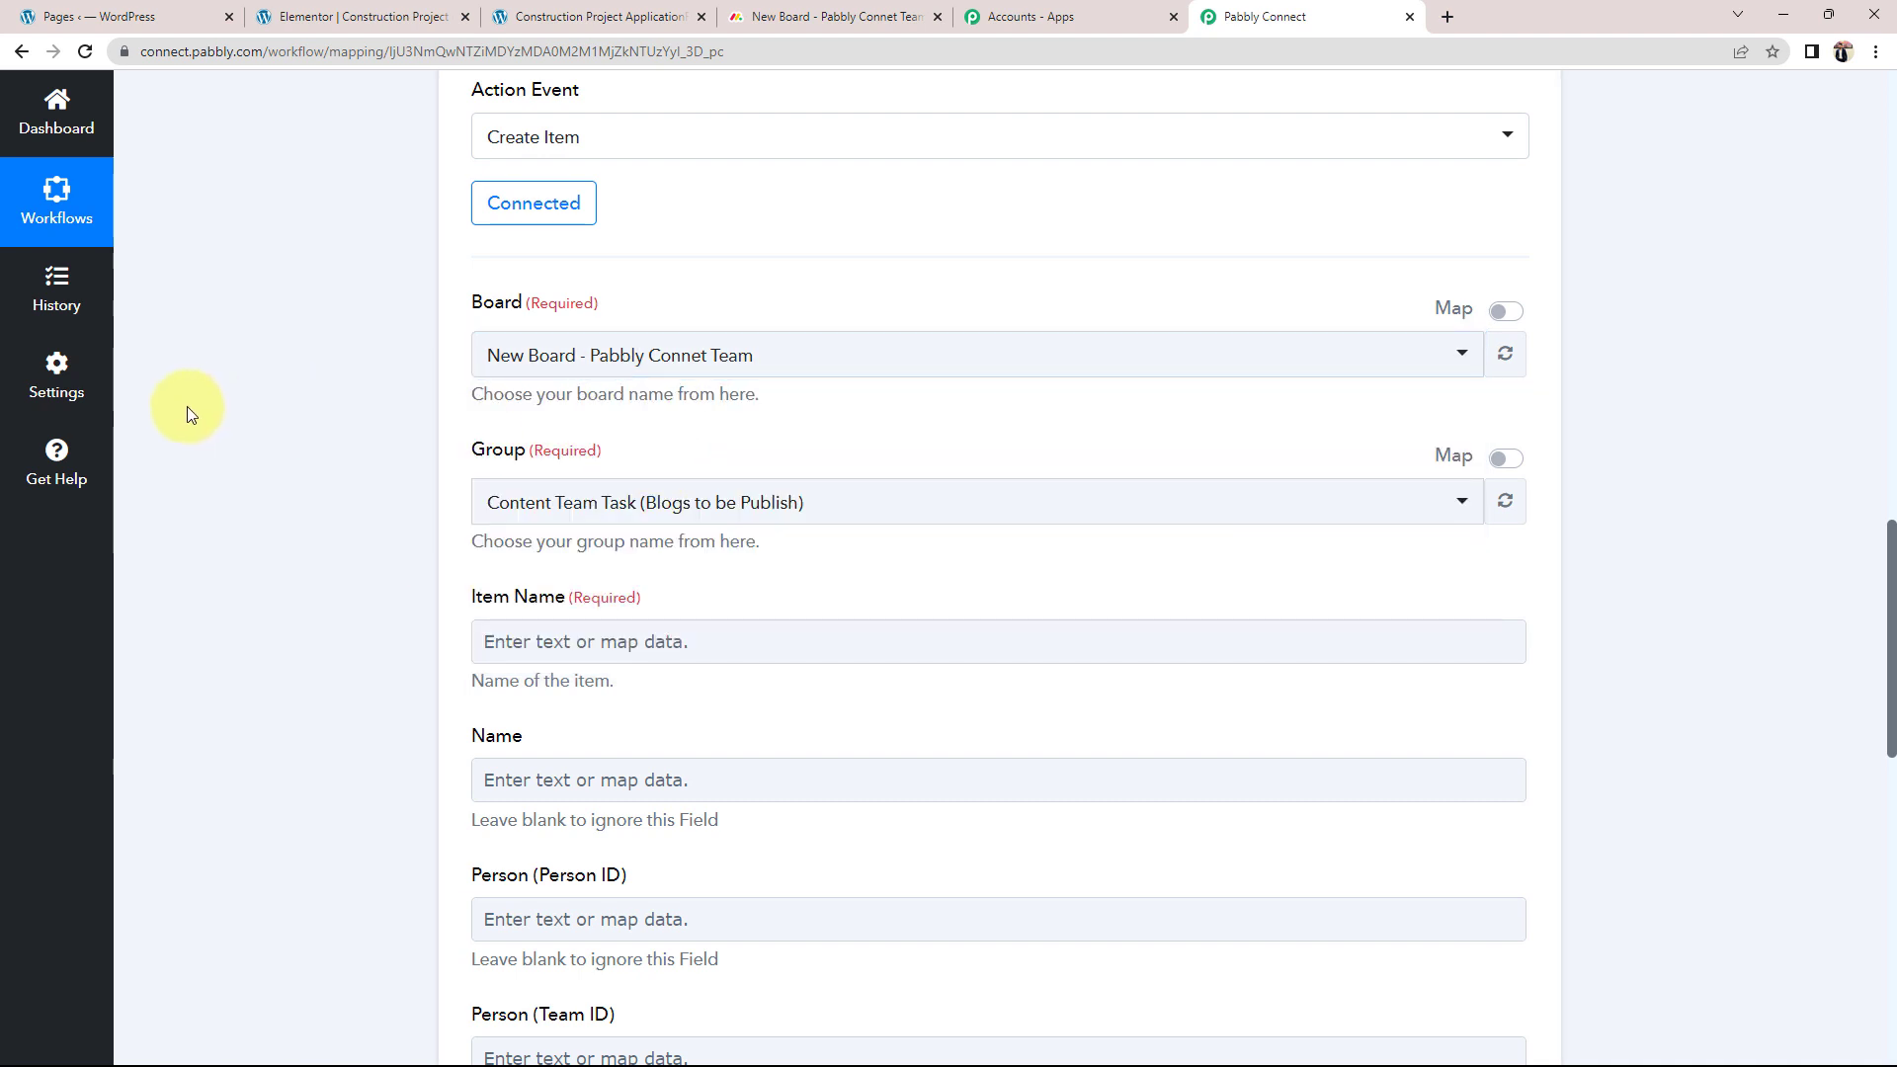
scroll(542, 351, "down", 2)
left_click(554, 305)
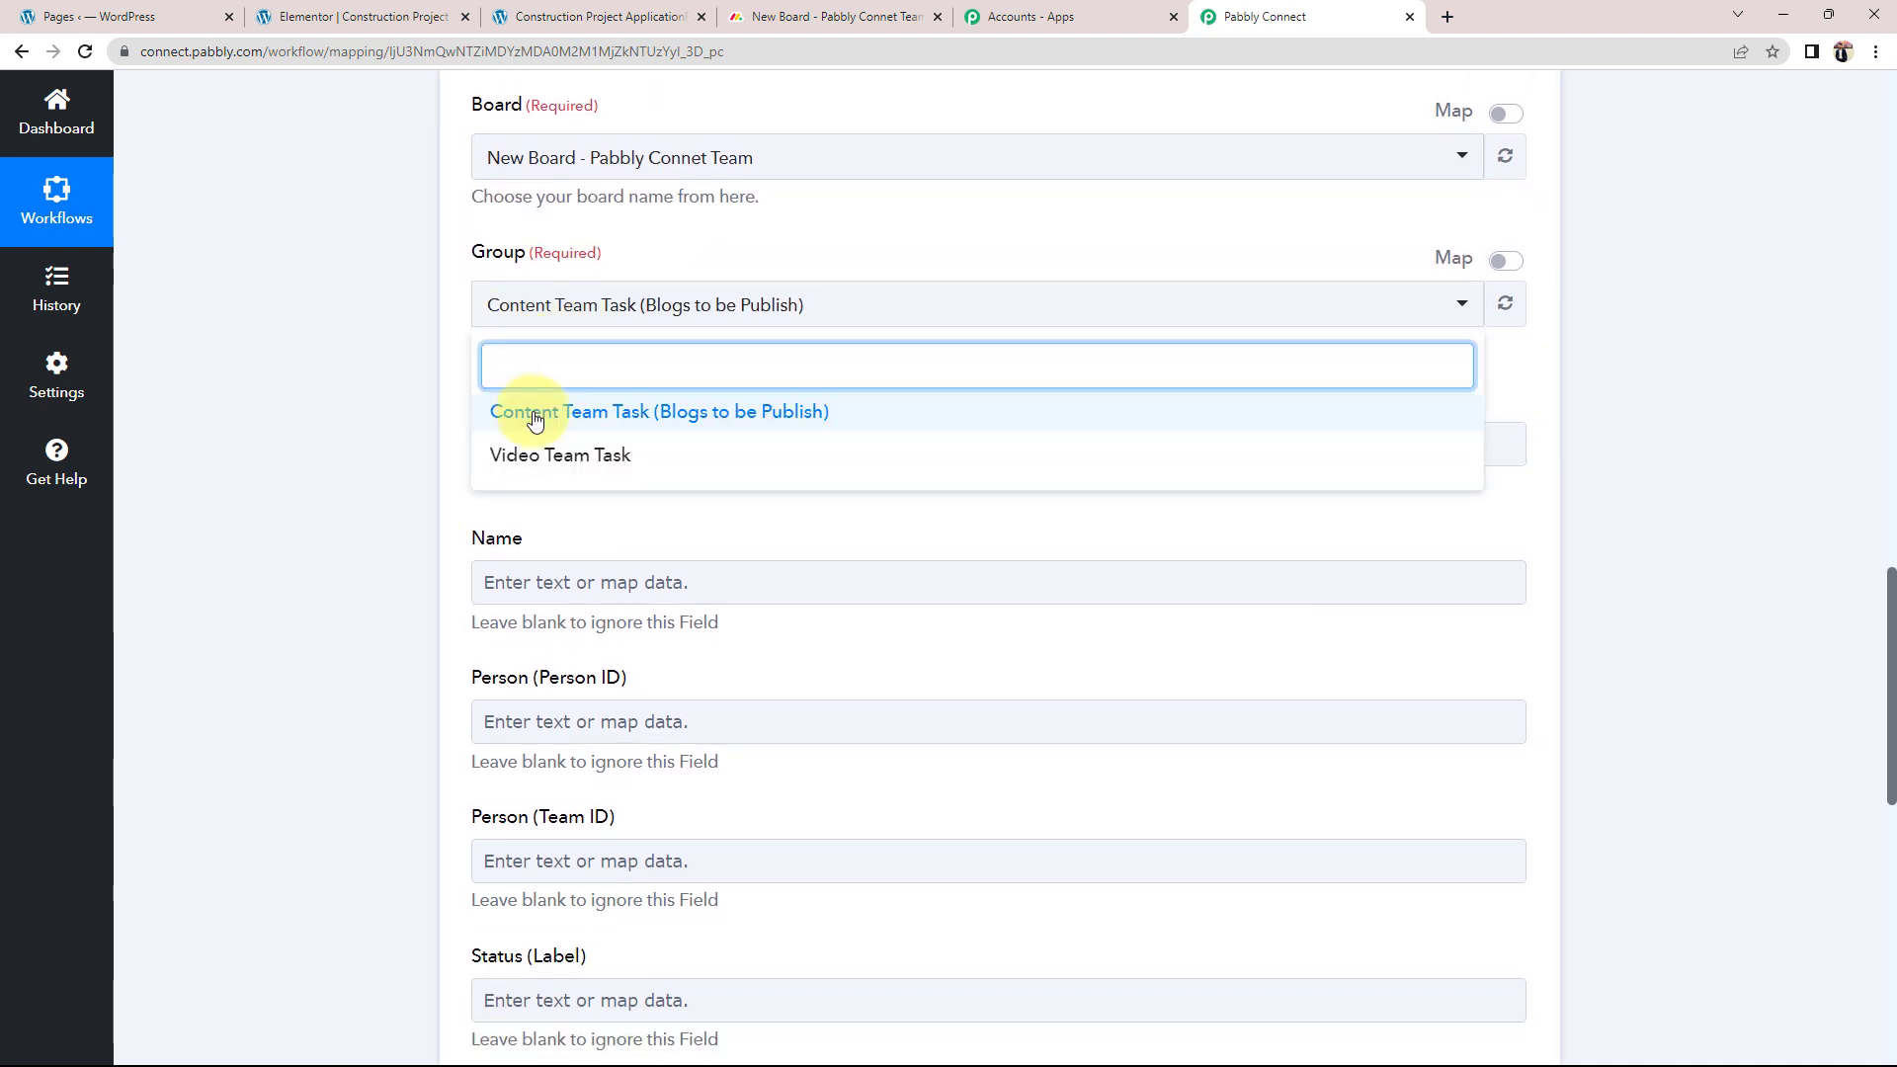
left_click(578, 411)
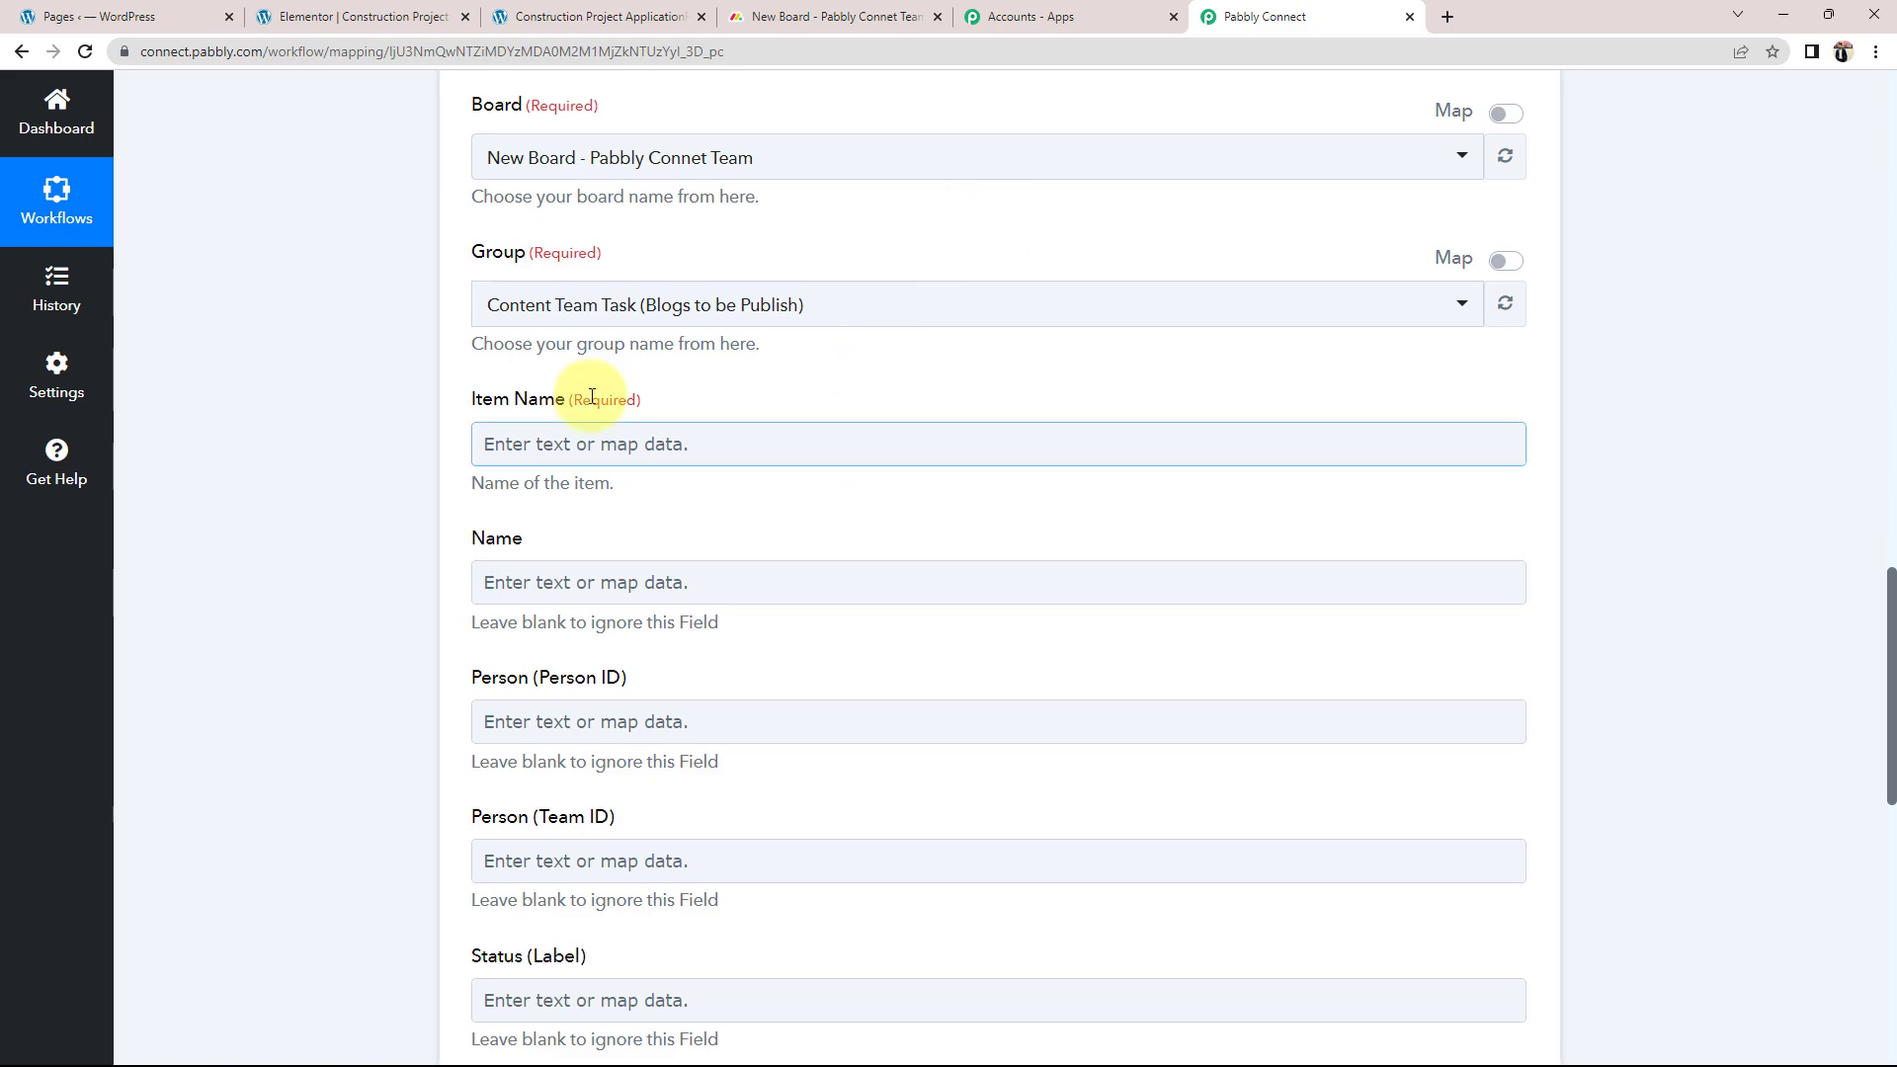
Check the content team group on the monday.com board, then review the Create Item fields in Pabbly Connect
left_click(826, 16)
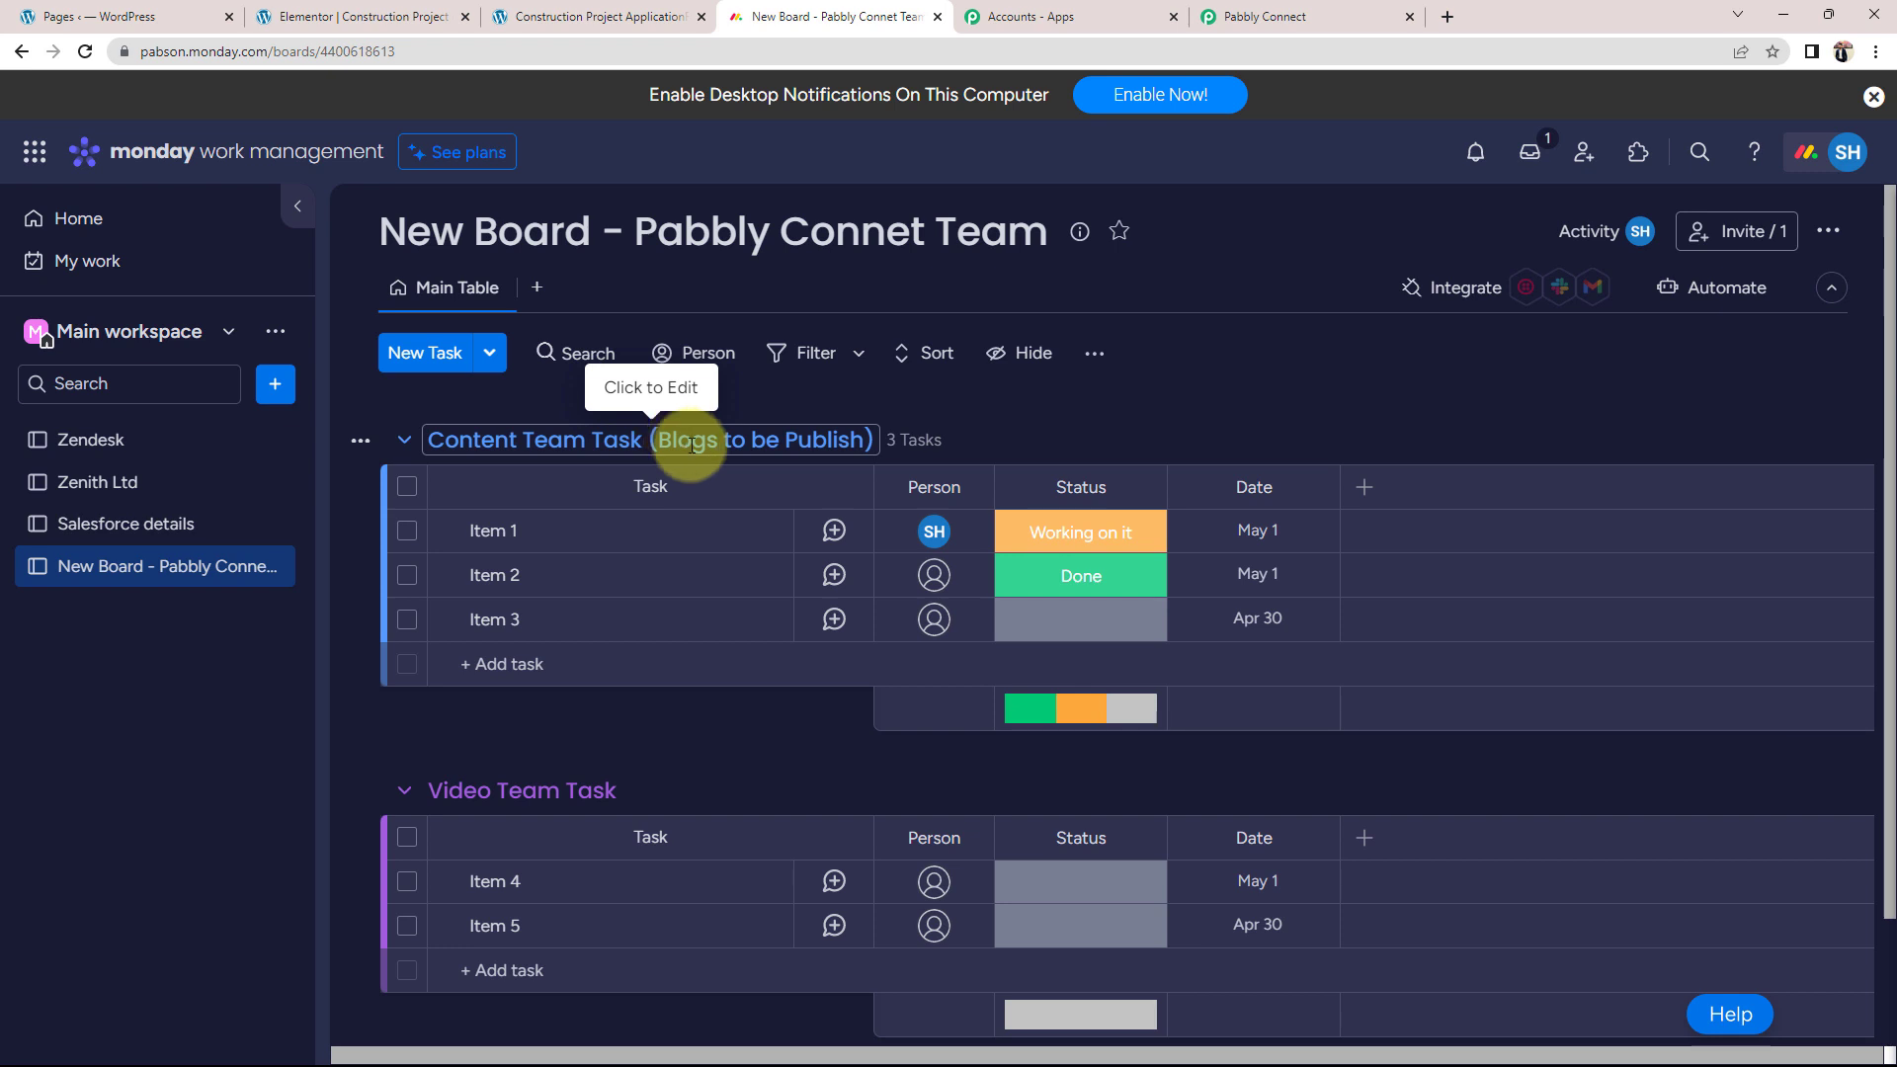
left_click(1363, 16)
scroll(359, 400, "up", 2)
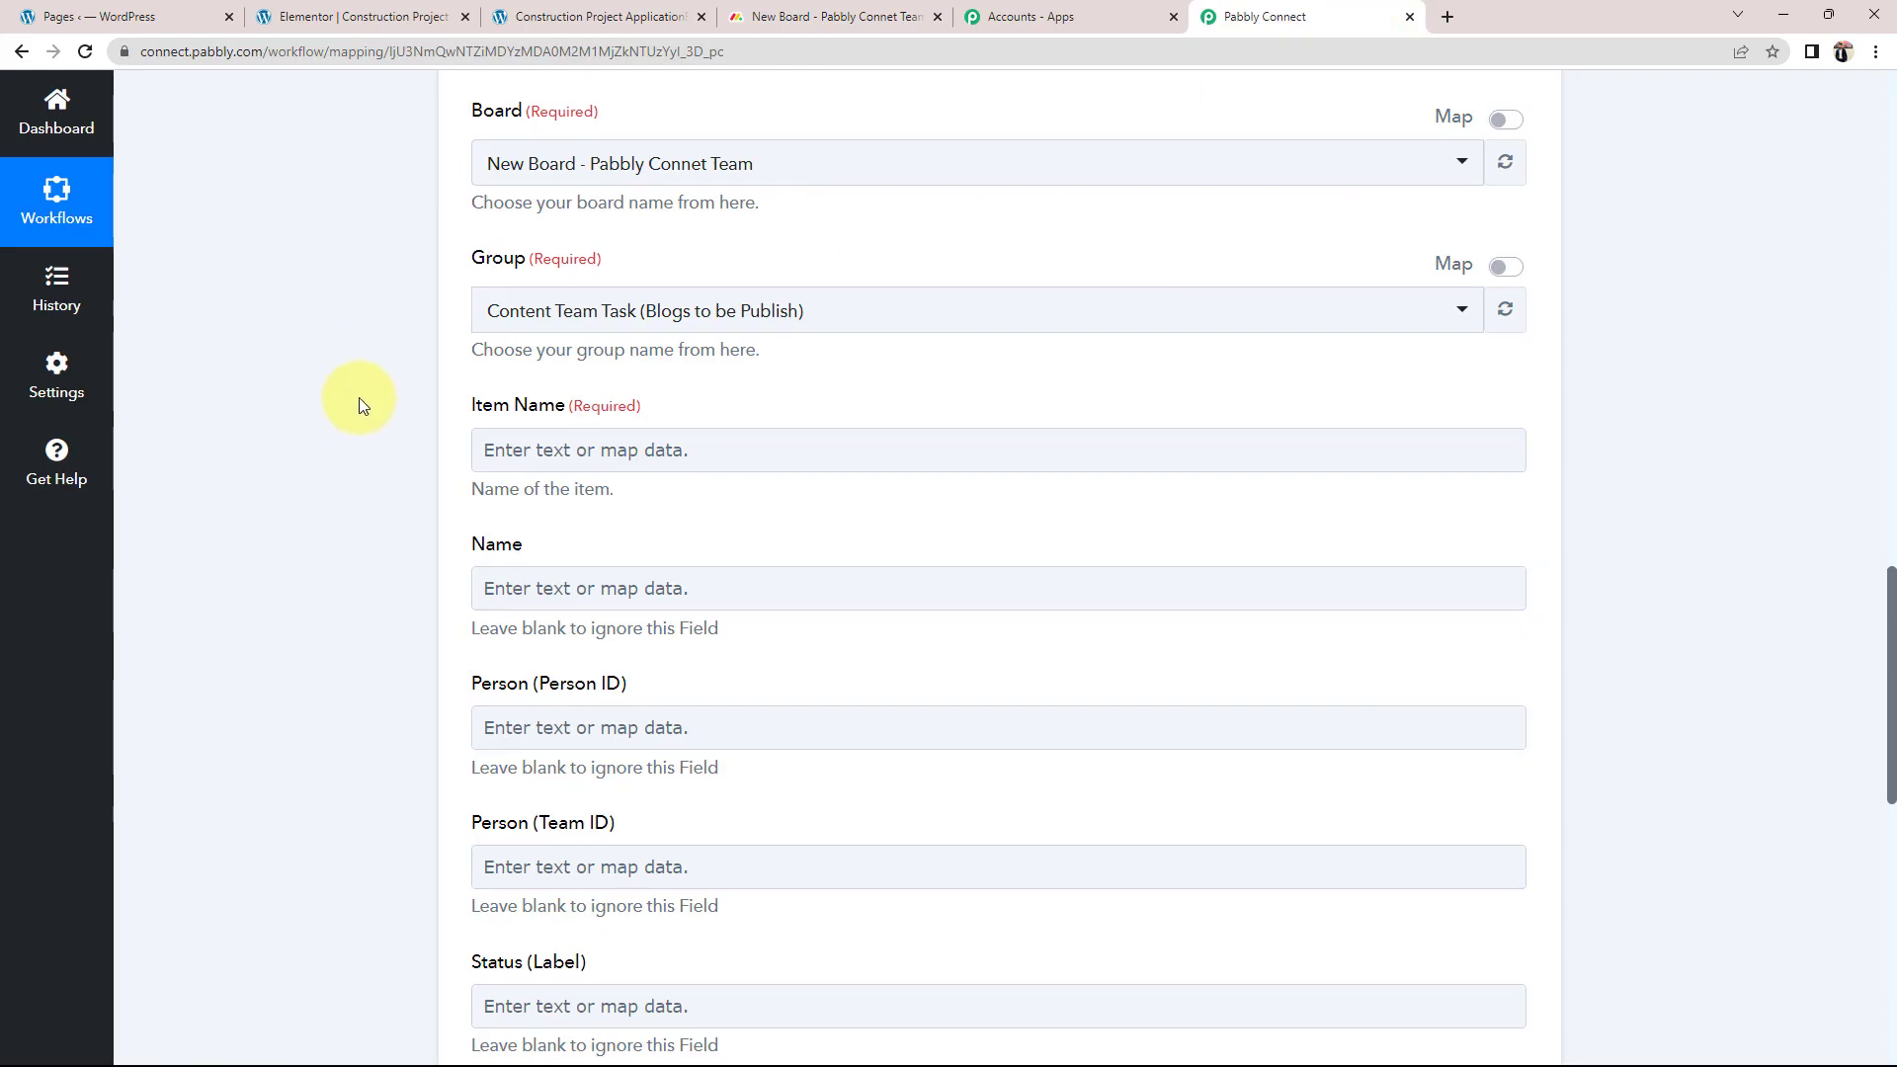
scroll(218, 514, "down", 4)
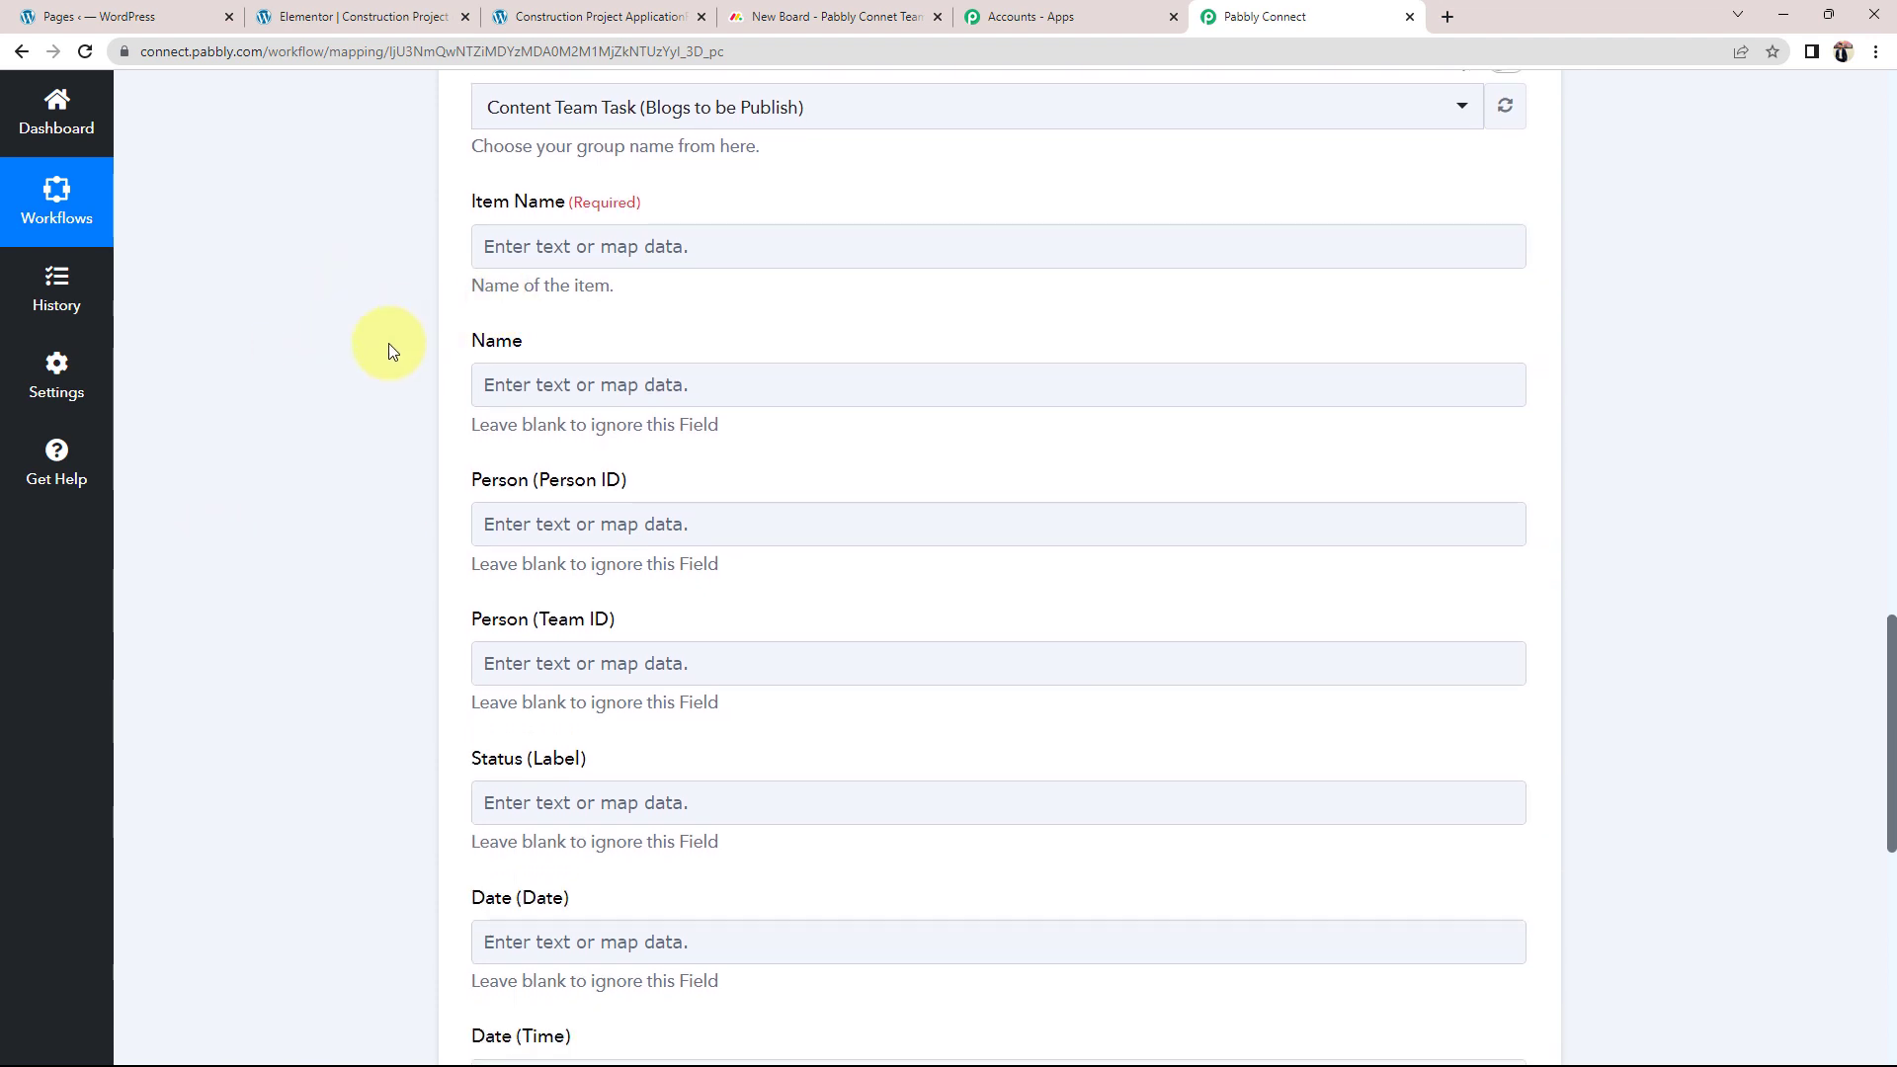
scroll(415, 613, "down", 2)
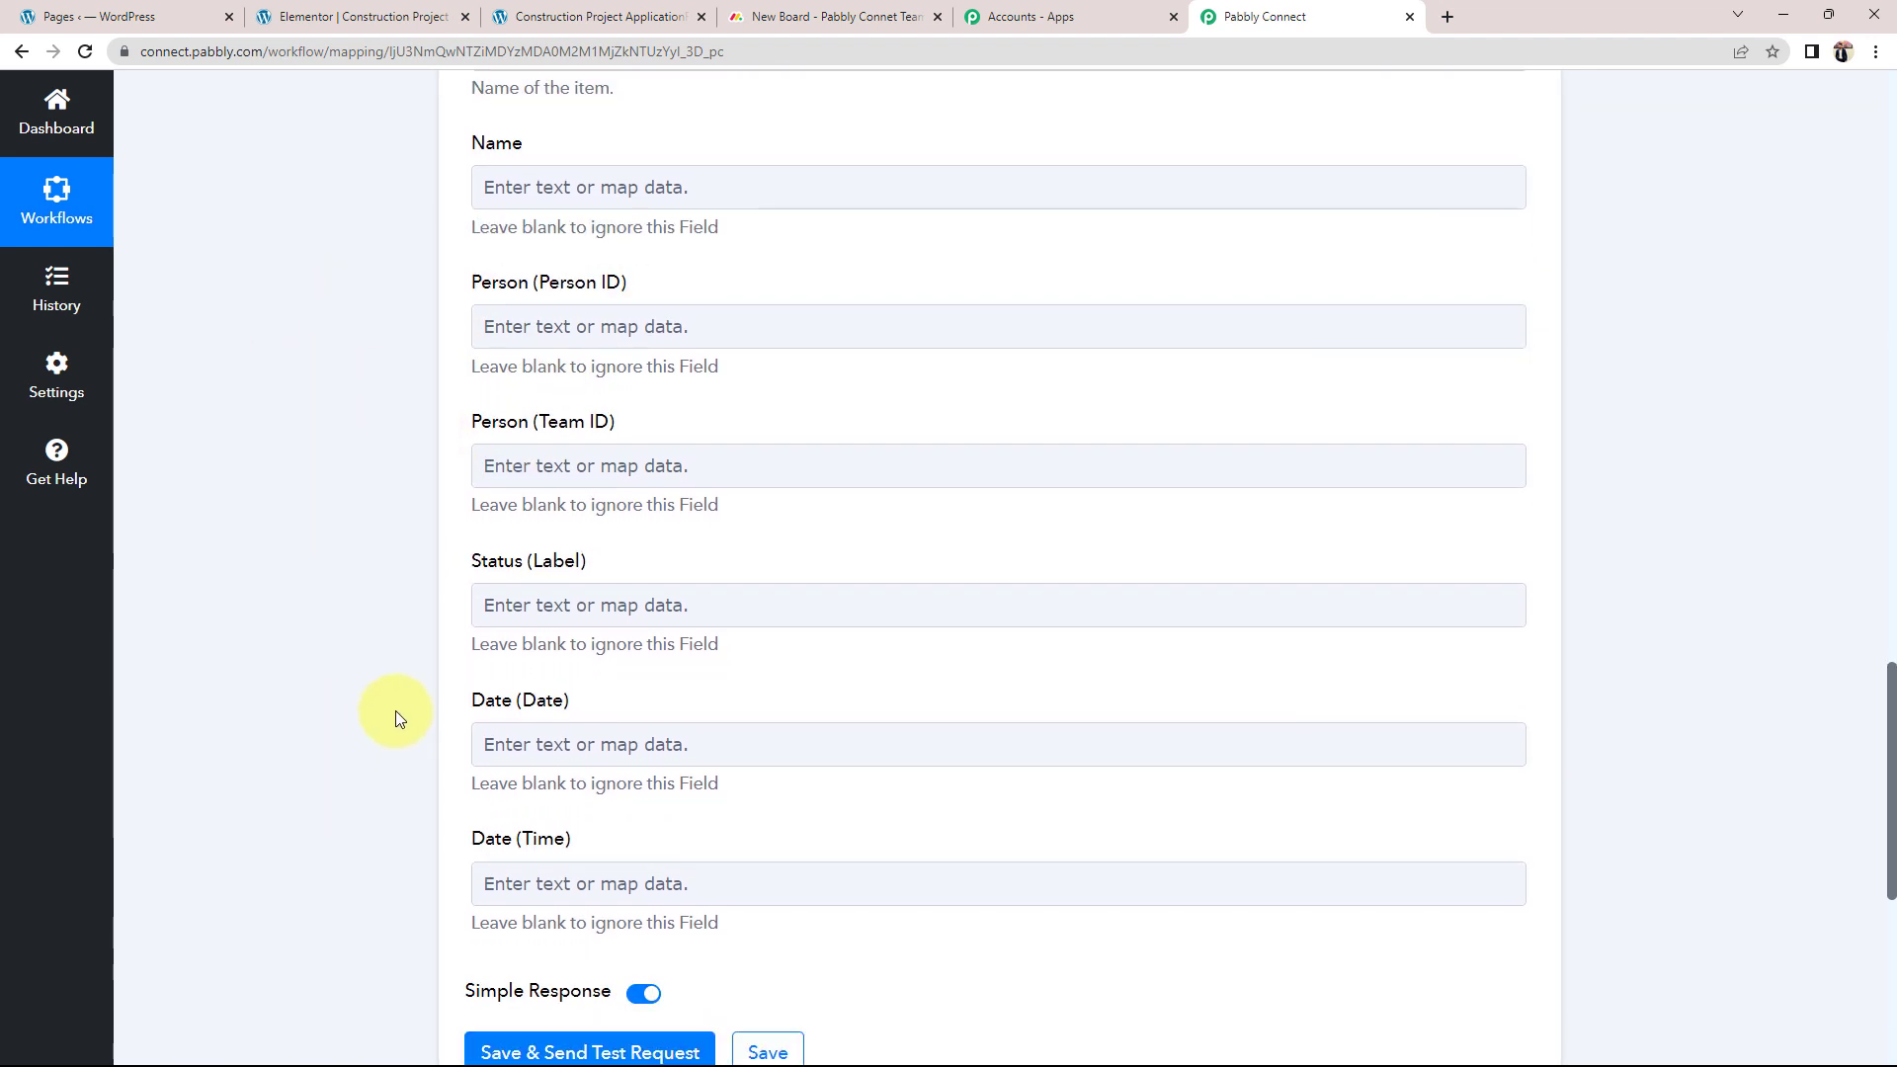
Check the Status and Blog Title values captured in the Elementor trigger's response
scroll(313, 737, "up", 5)
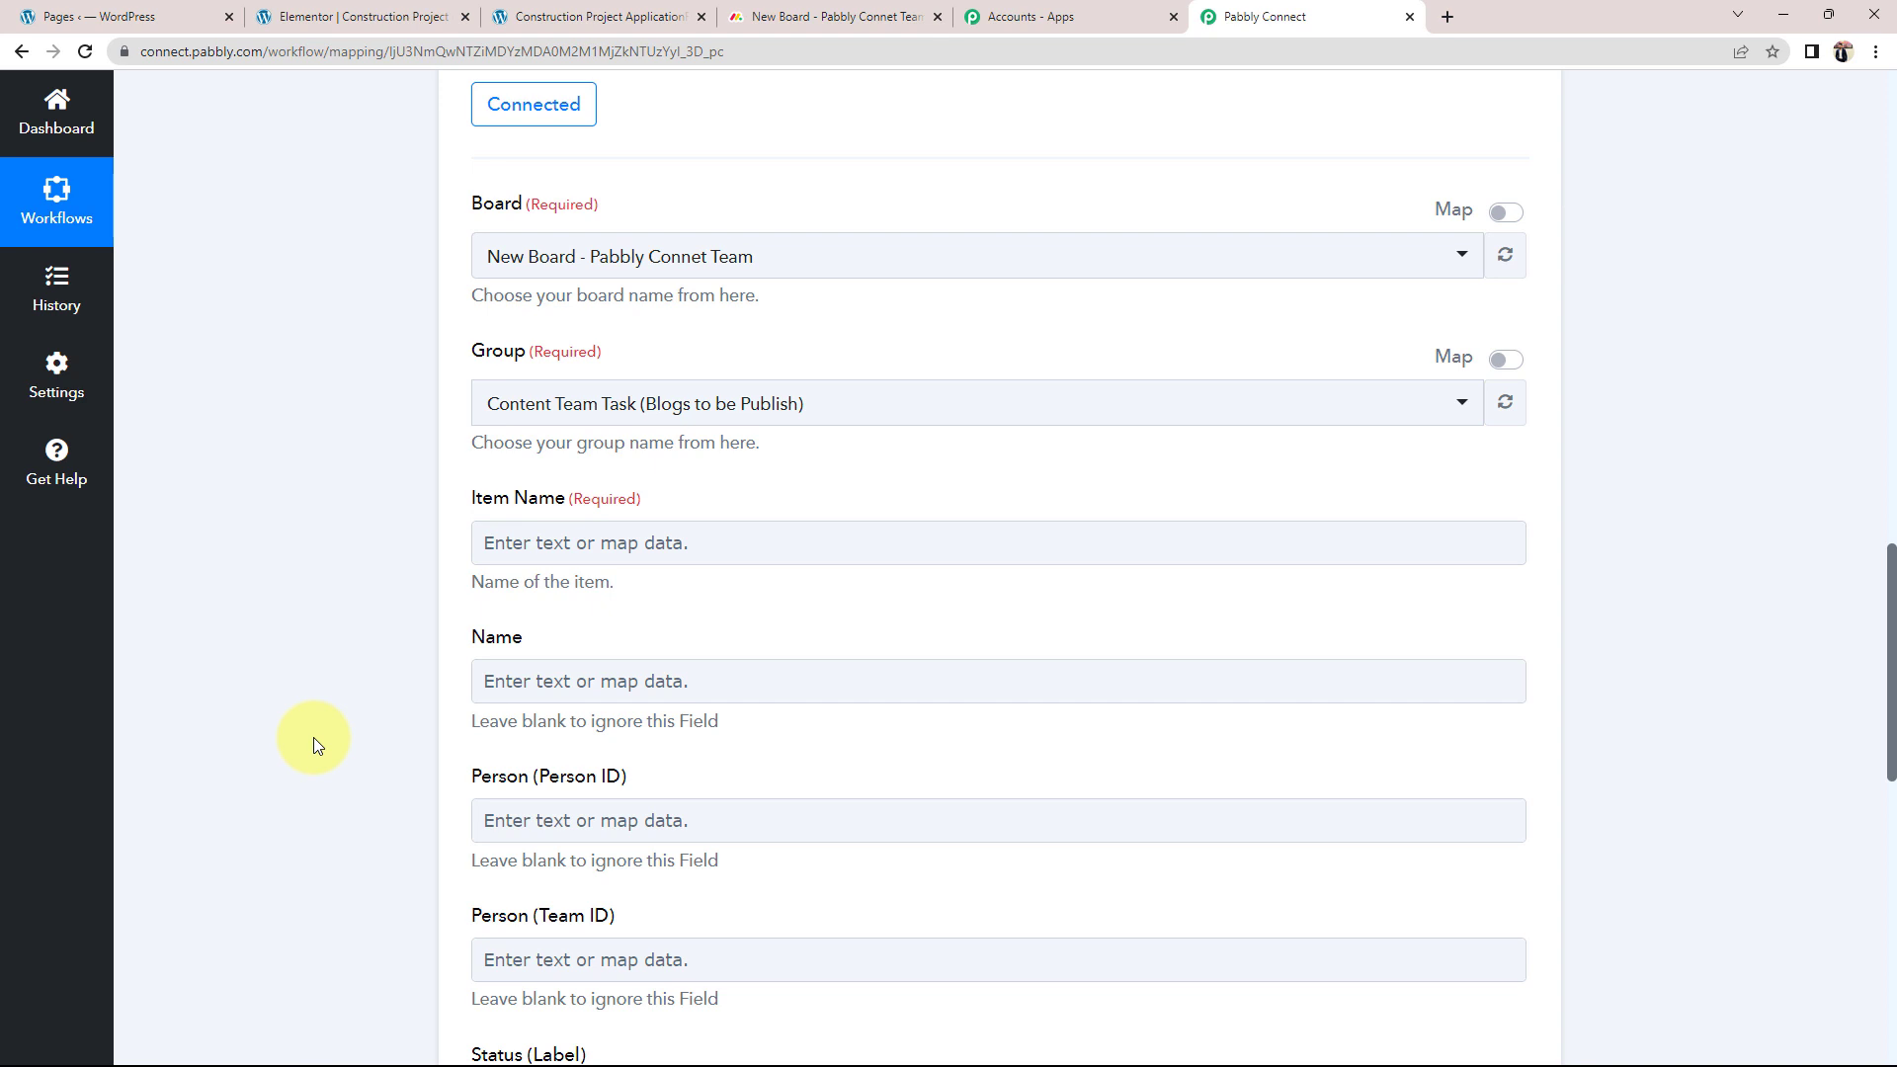
scroll(313, 737, "up", 9)
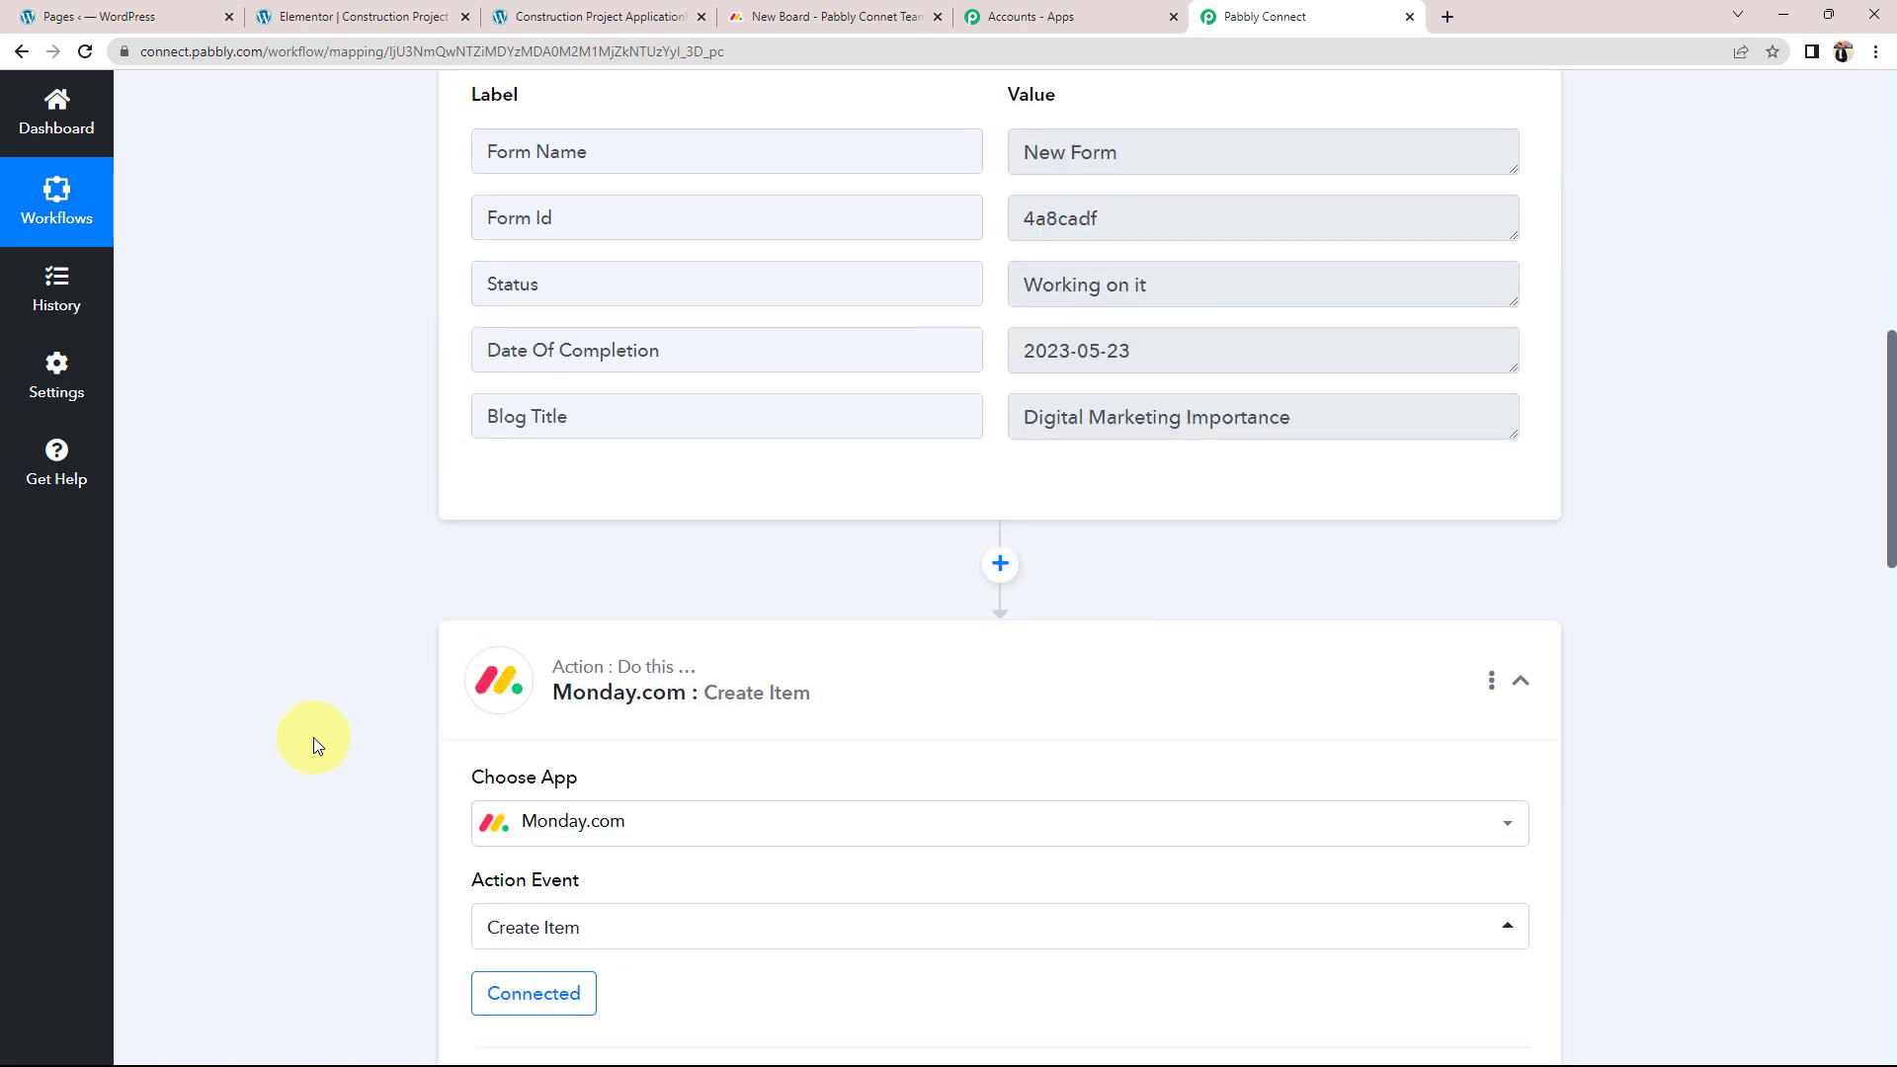
left_click_drag(1175, 284, 1041, 339)
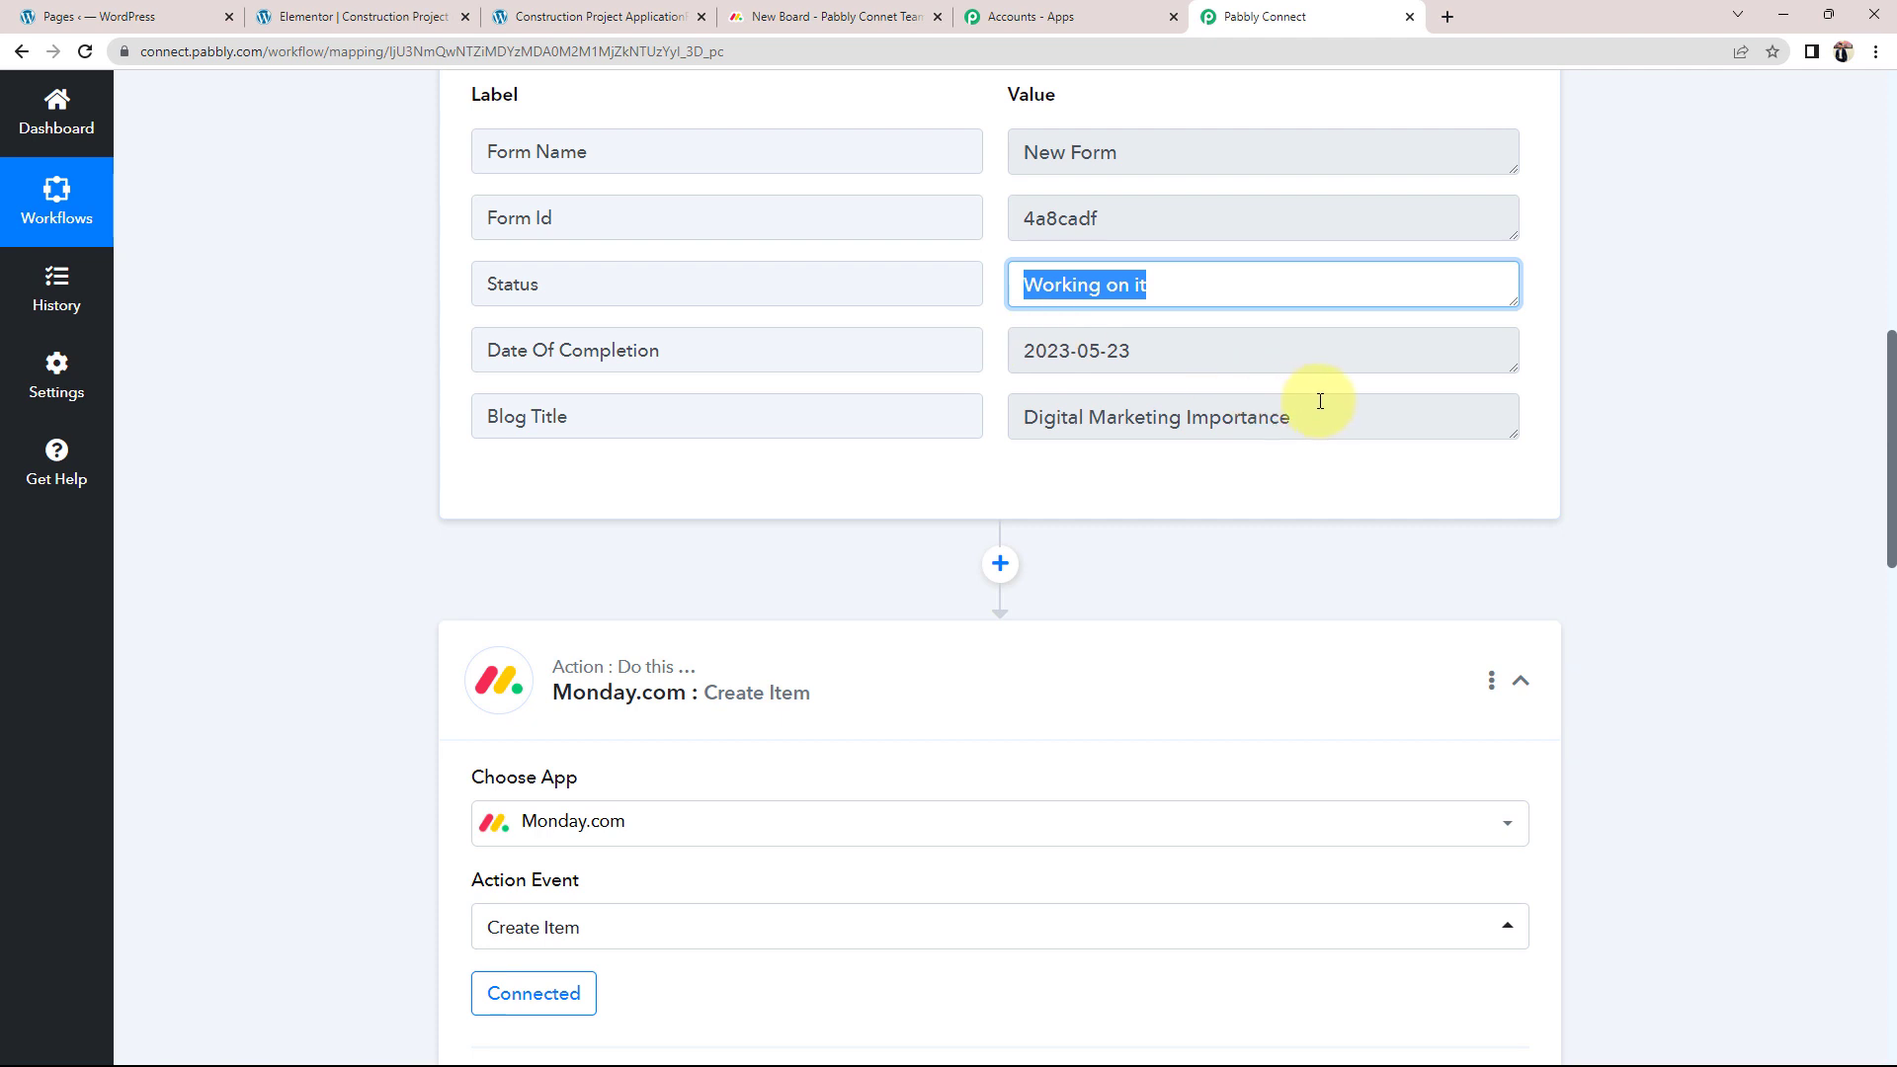
left_click_drag(1314, 417, 277, 656)
Map the Create Item action's Item Name field to Blog Title from the Elementor New Form Submission data
scroll(180, 792, "down", 8)
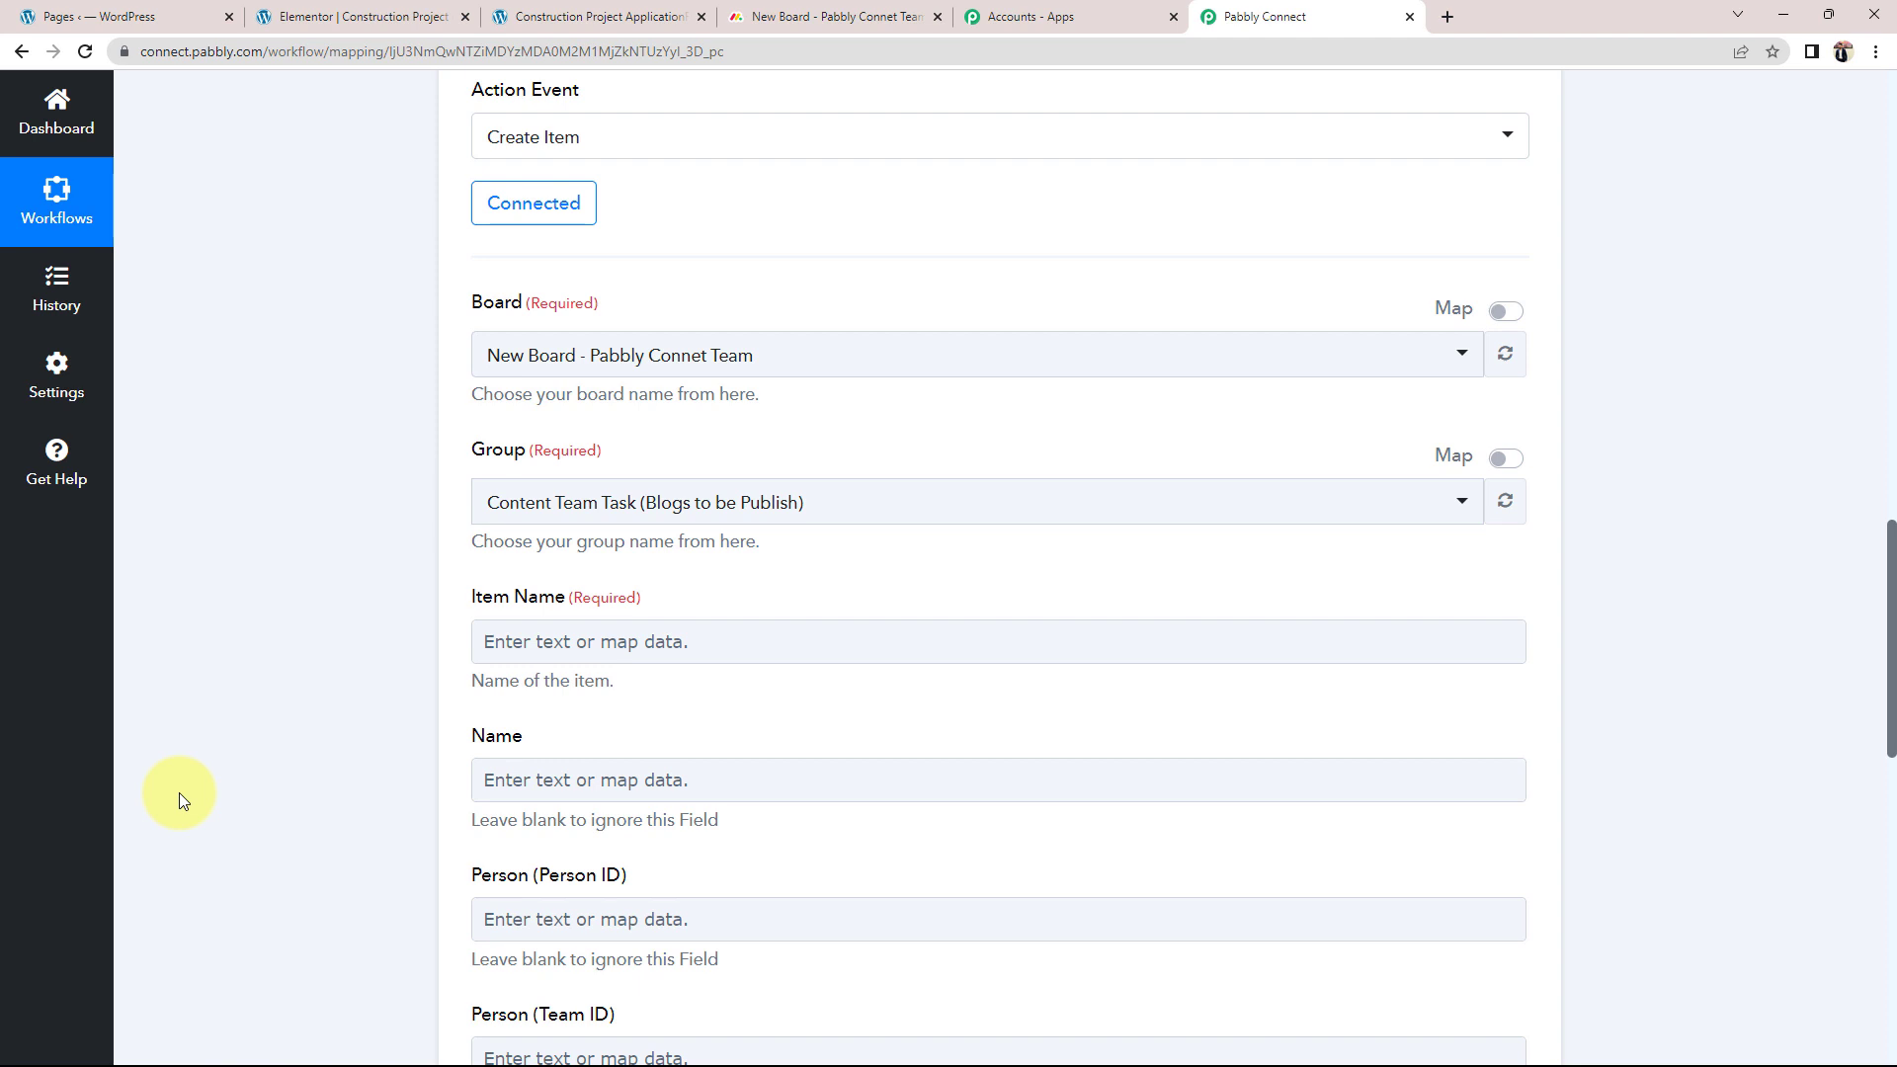
scroll(190, 802, "down", 2)
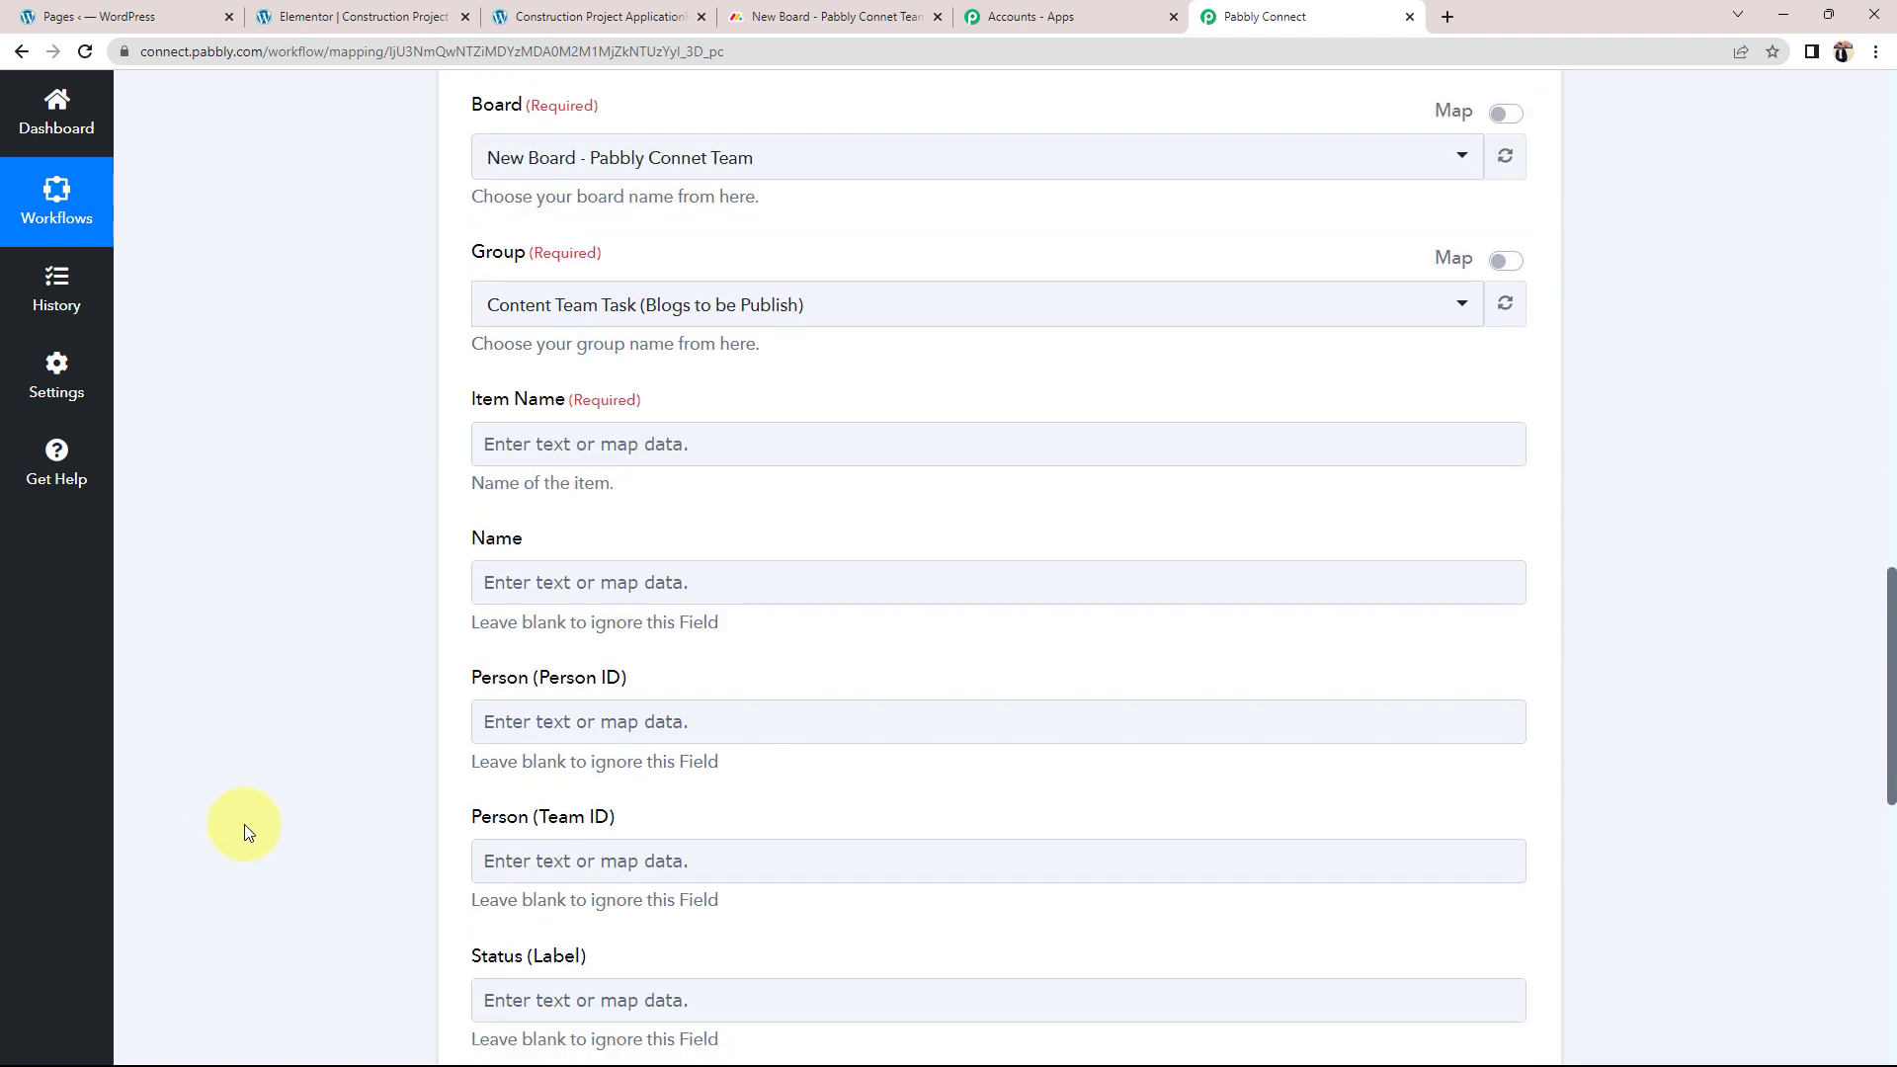
left_click(486, 462)
left_click(488, 447)
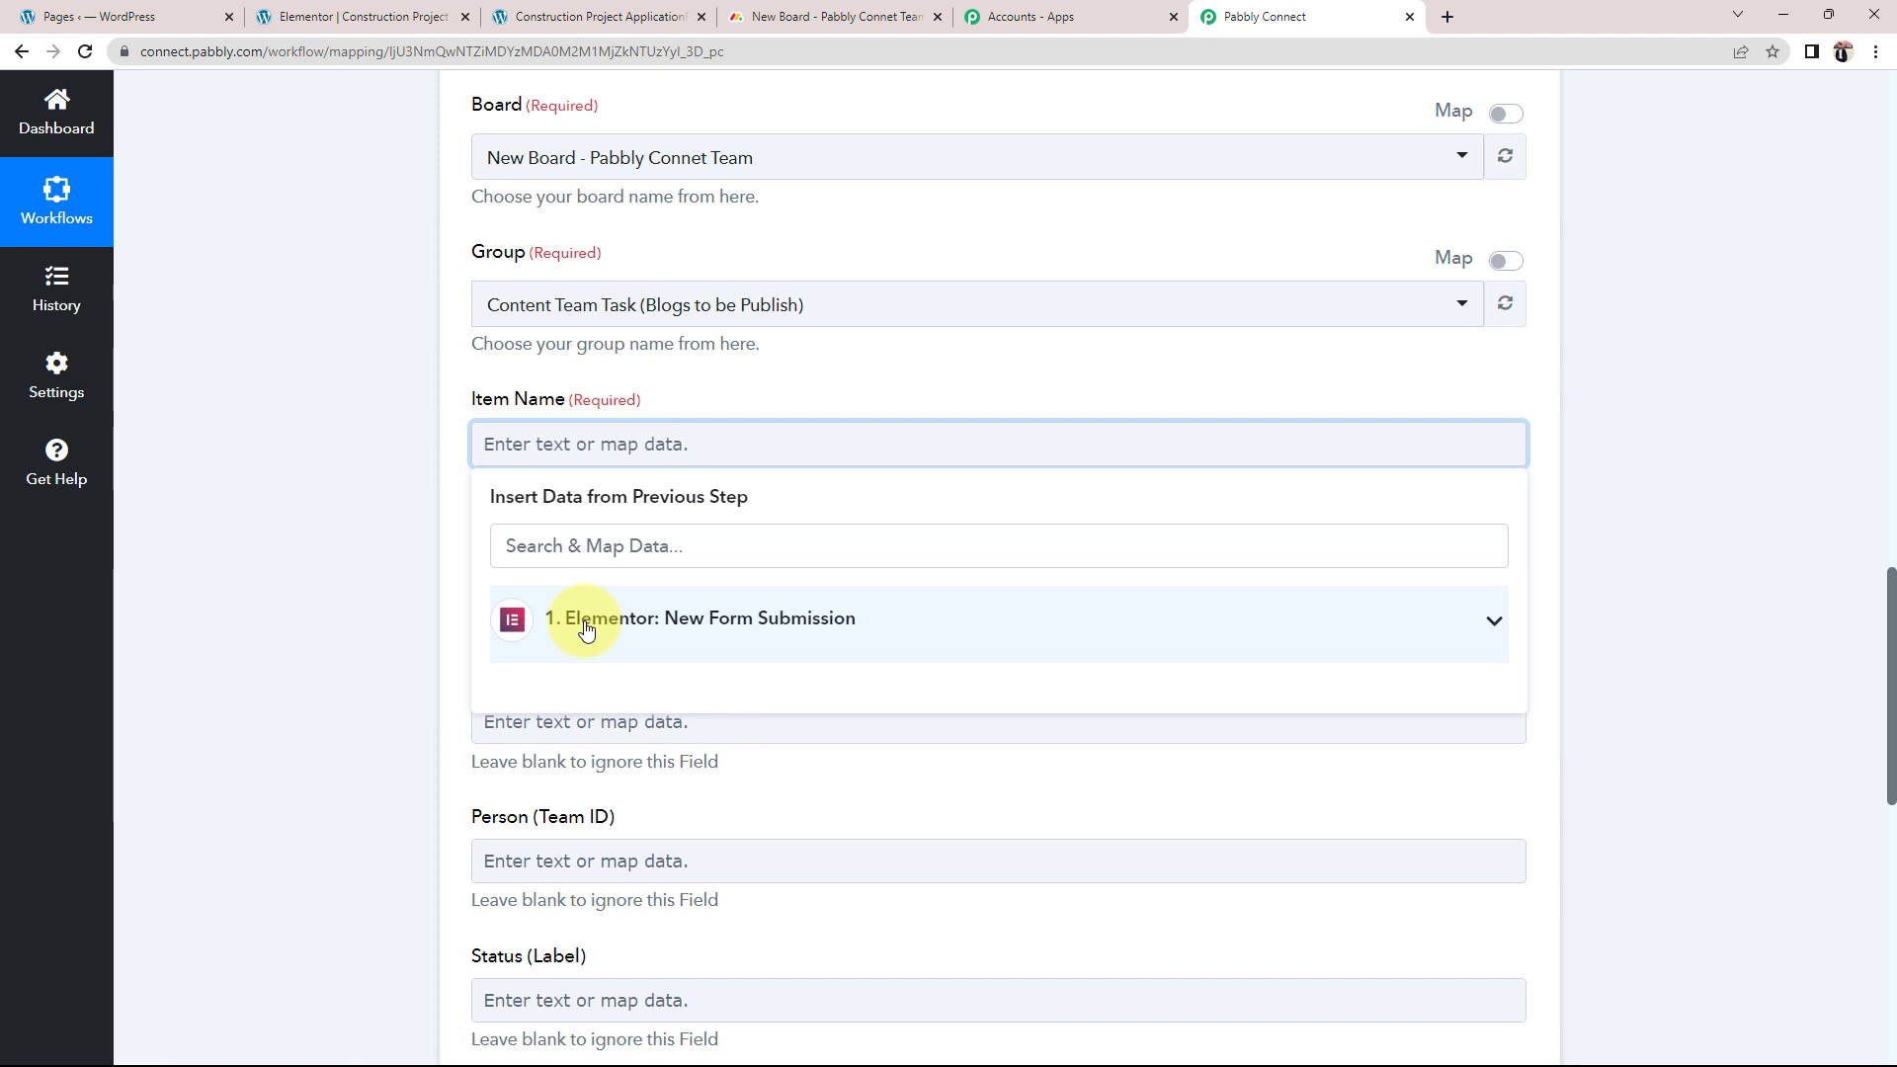
left_click(1492, 623)
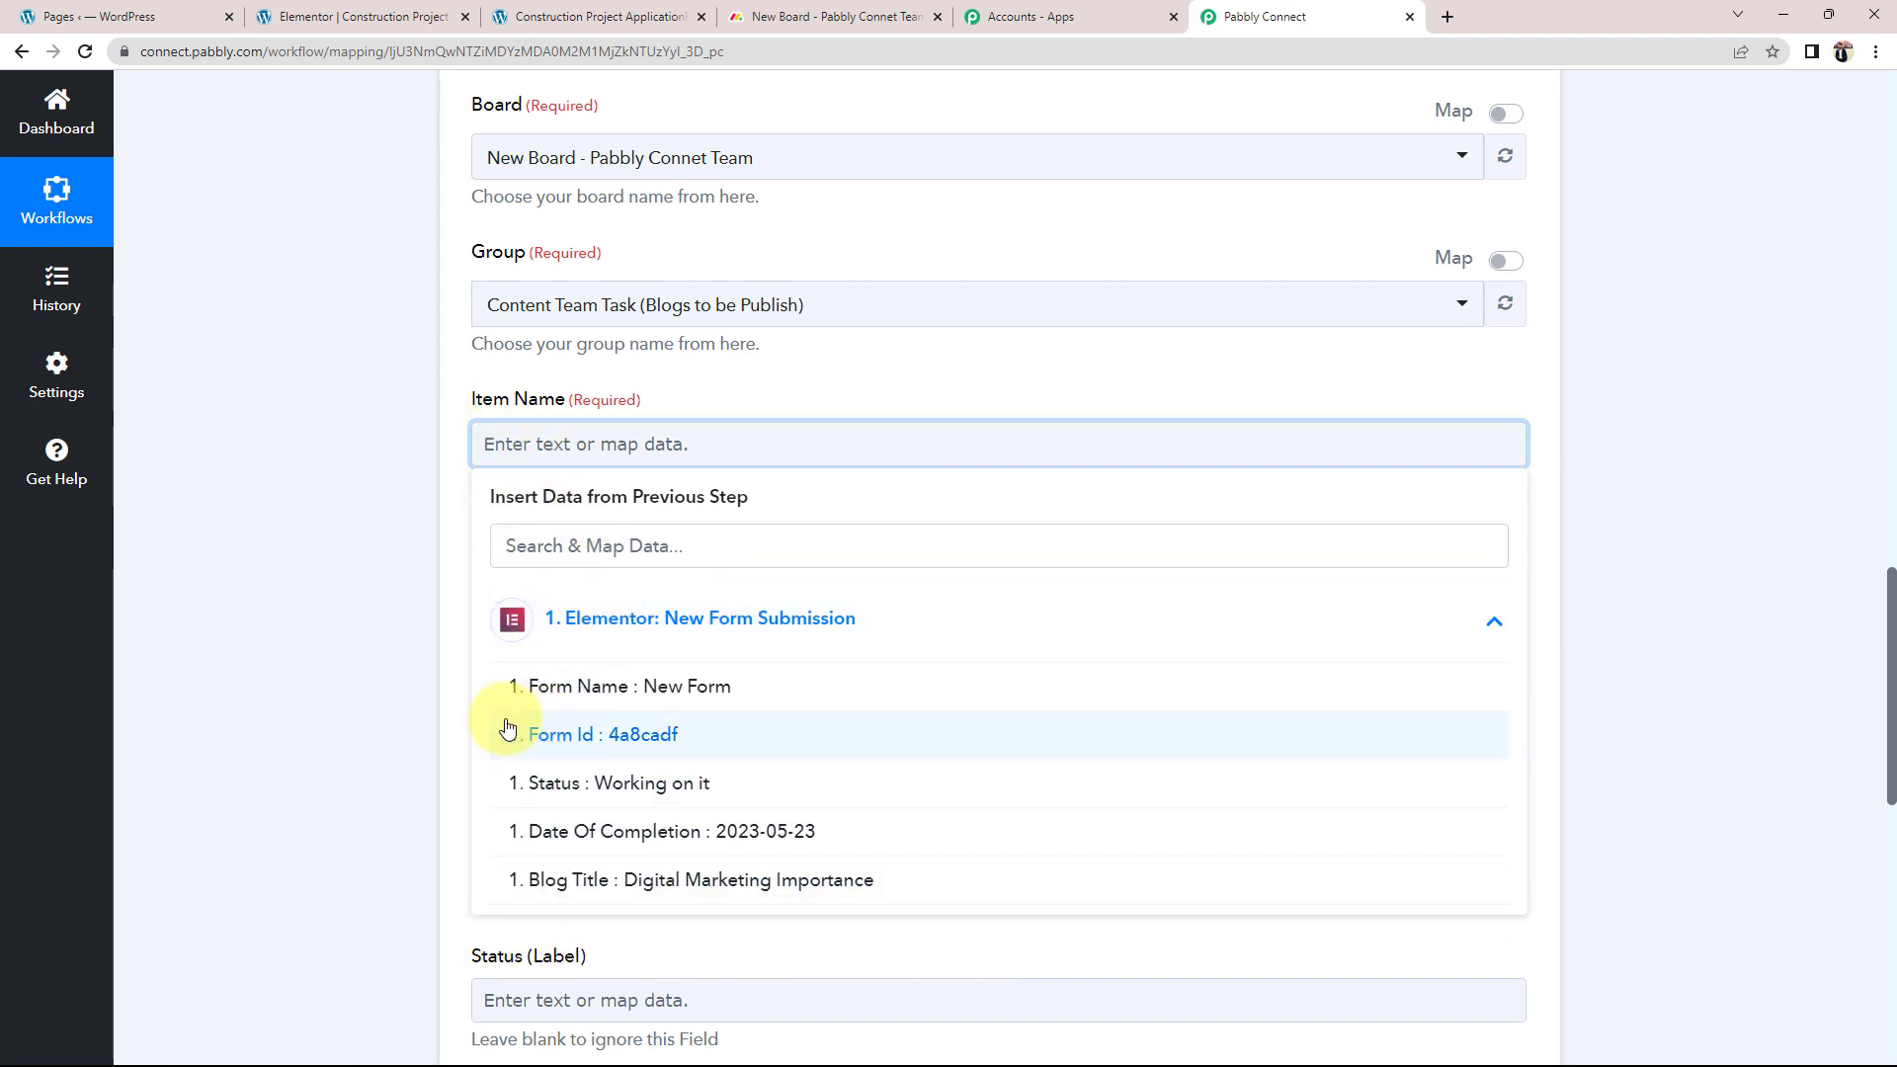
left_click(728, 882)
left_click(396, 648)
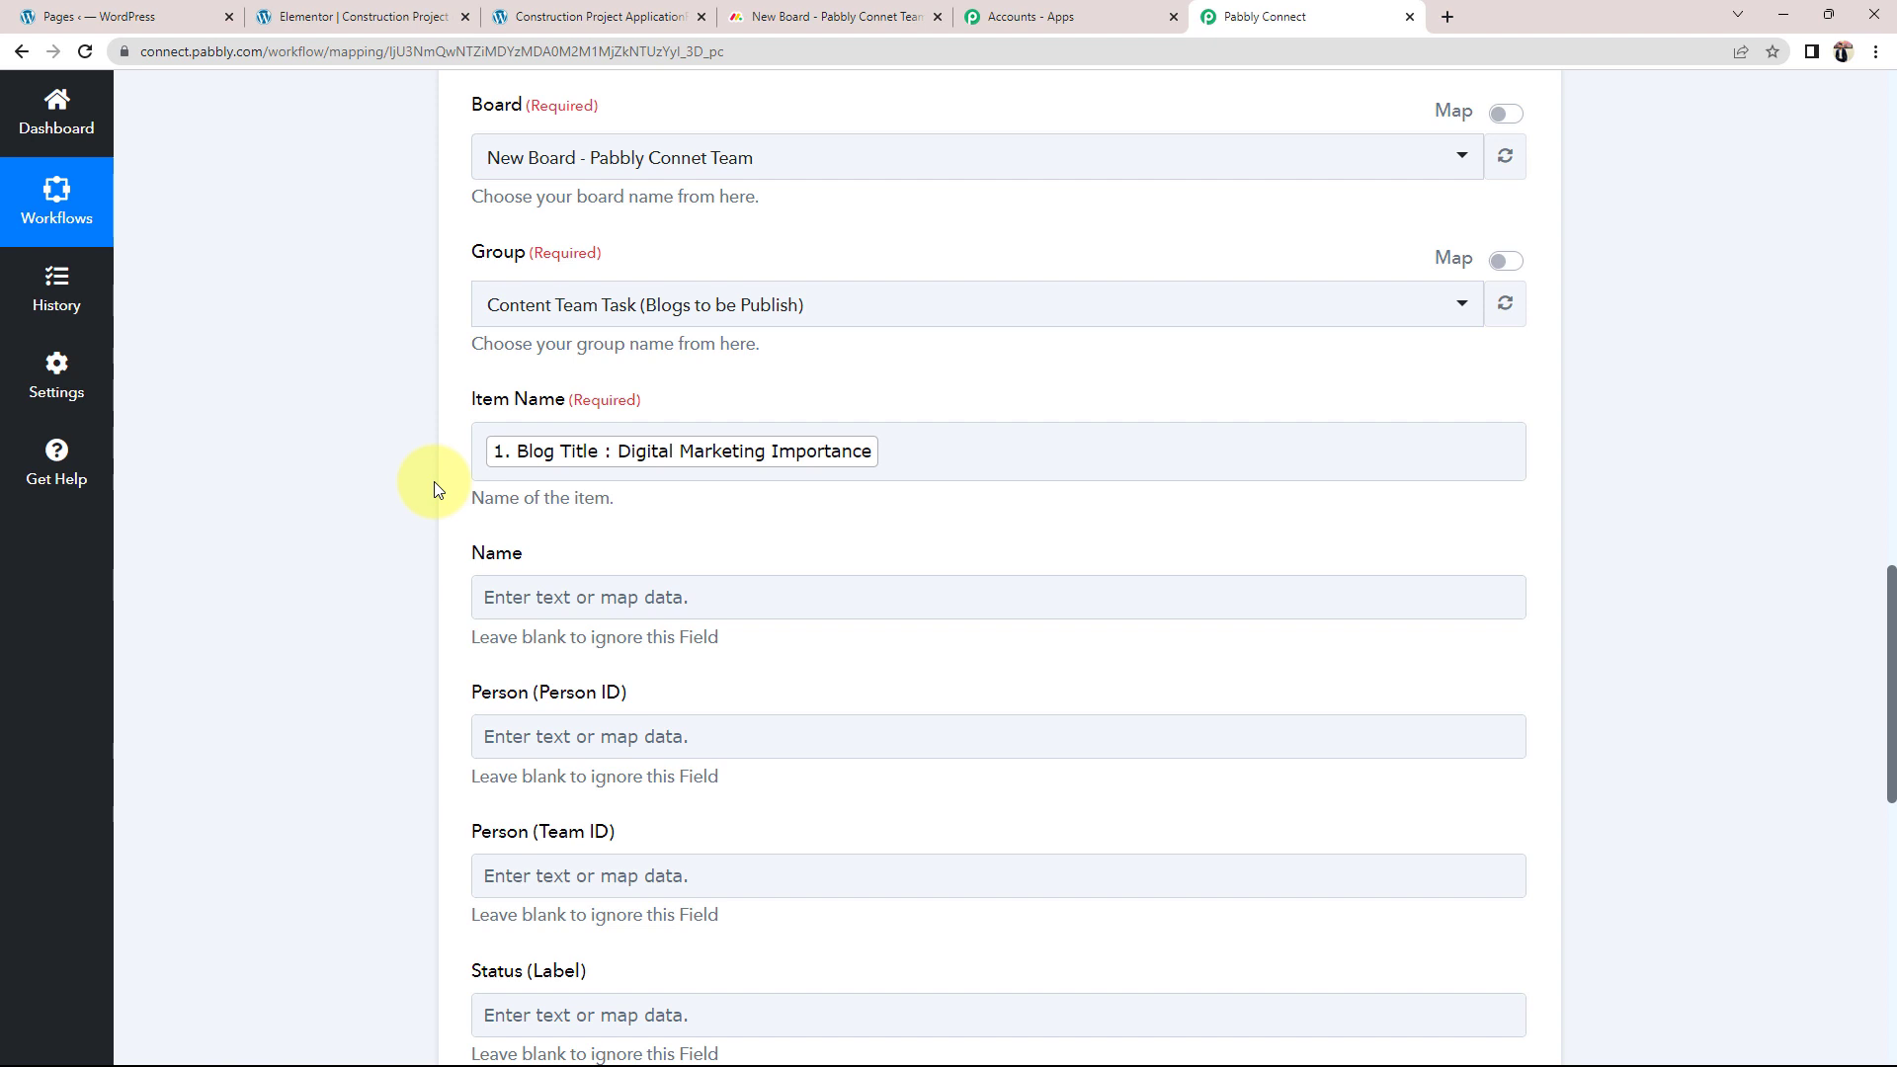
left_click(514, 446)
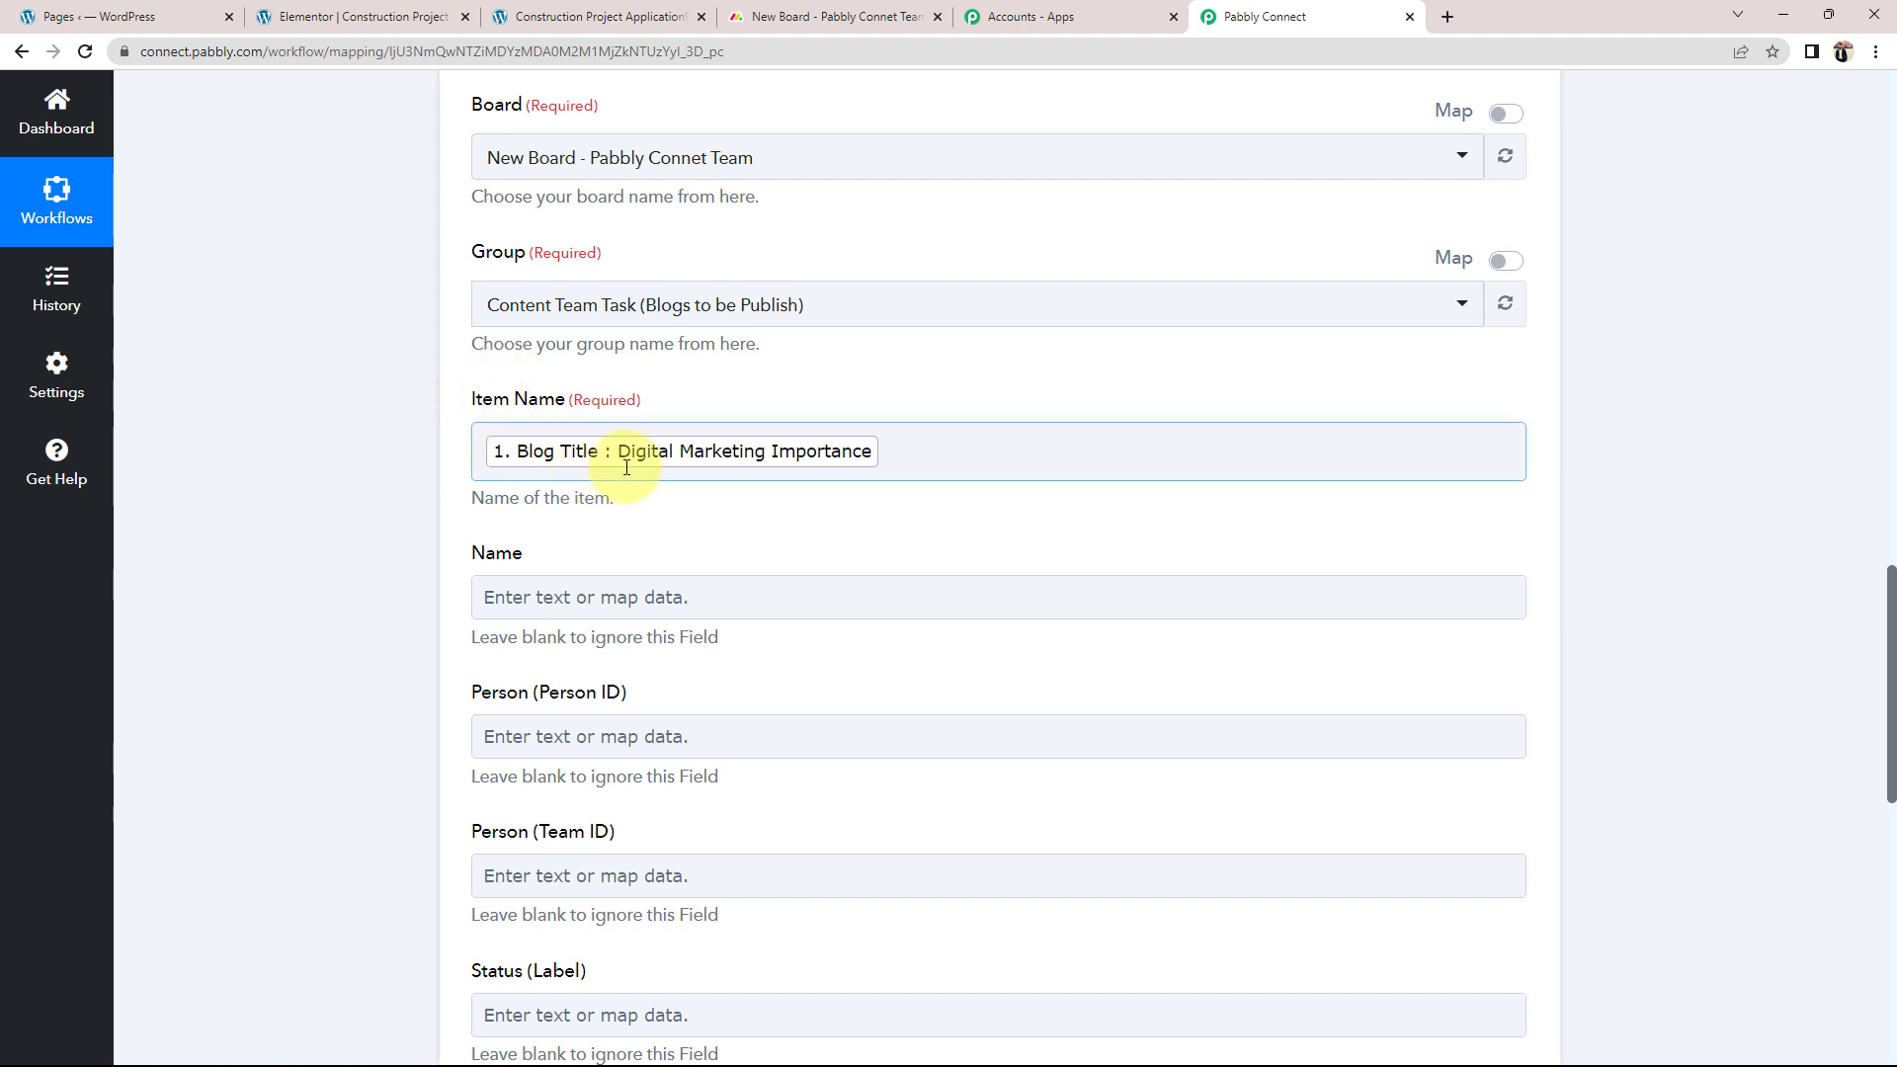
left_click(240, 696)
Leave the Name and Person fields blank and map Status (Label) to Status from the Elementor form submission
scroll(231, 705, "down", 2)
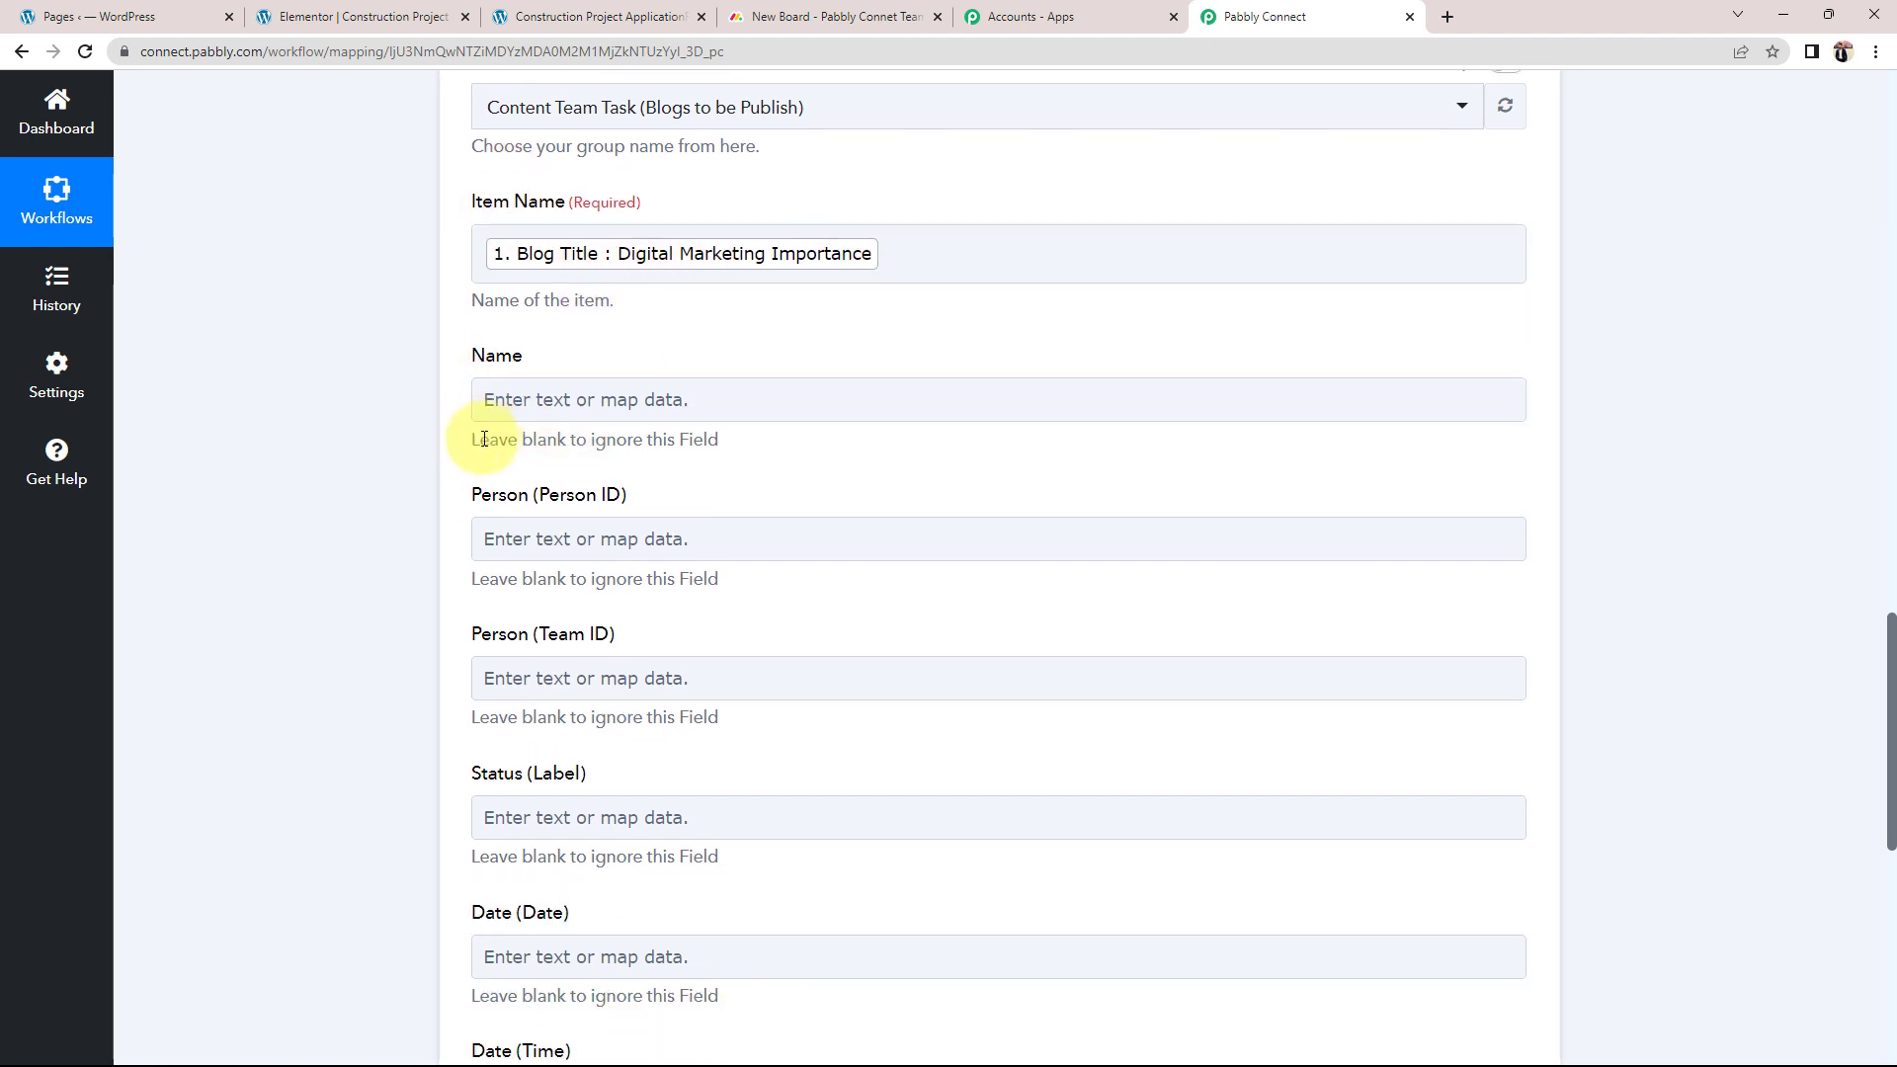
left_click_drag(473, 441, 721, 441)
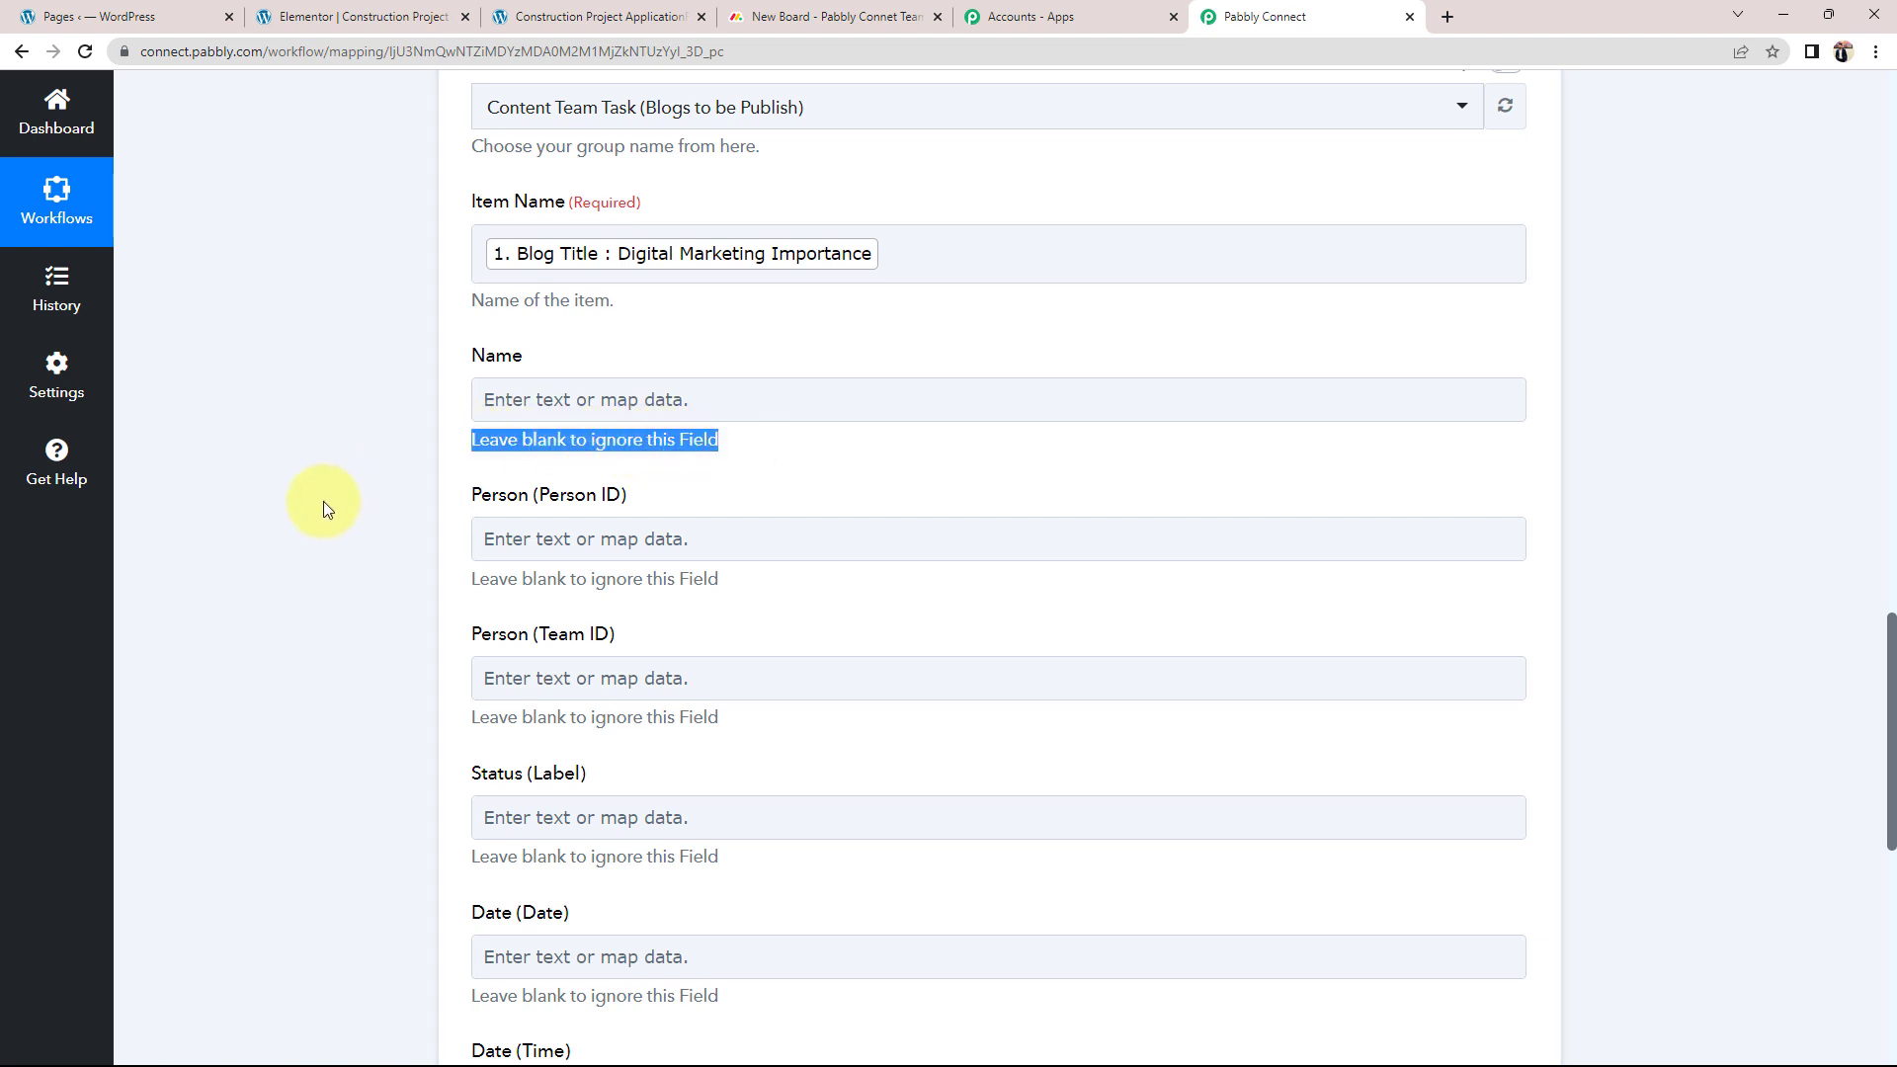
scroll(246, 754, "down", 4)
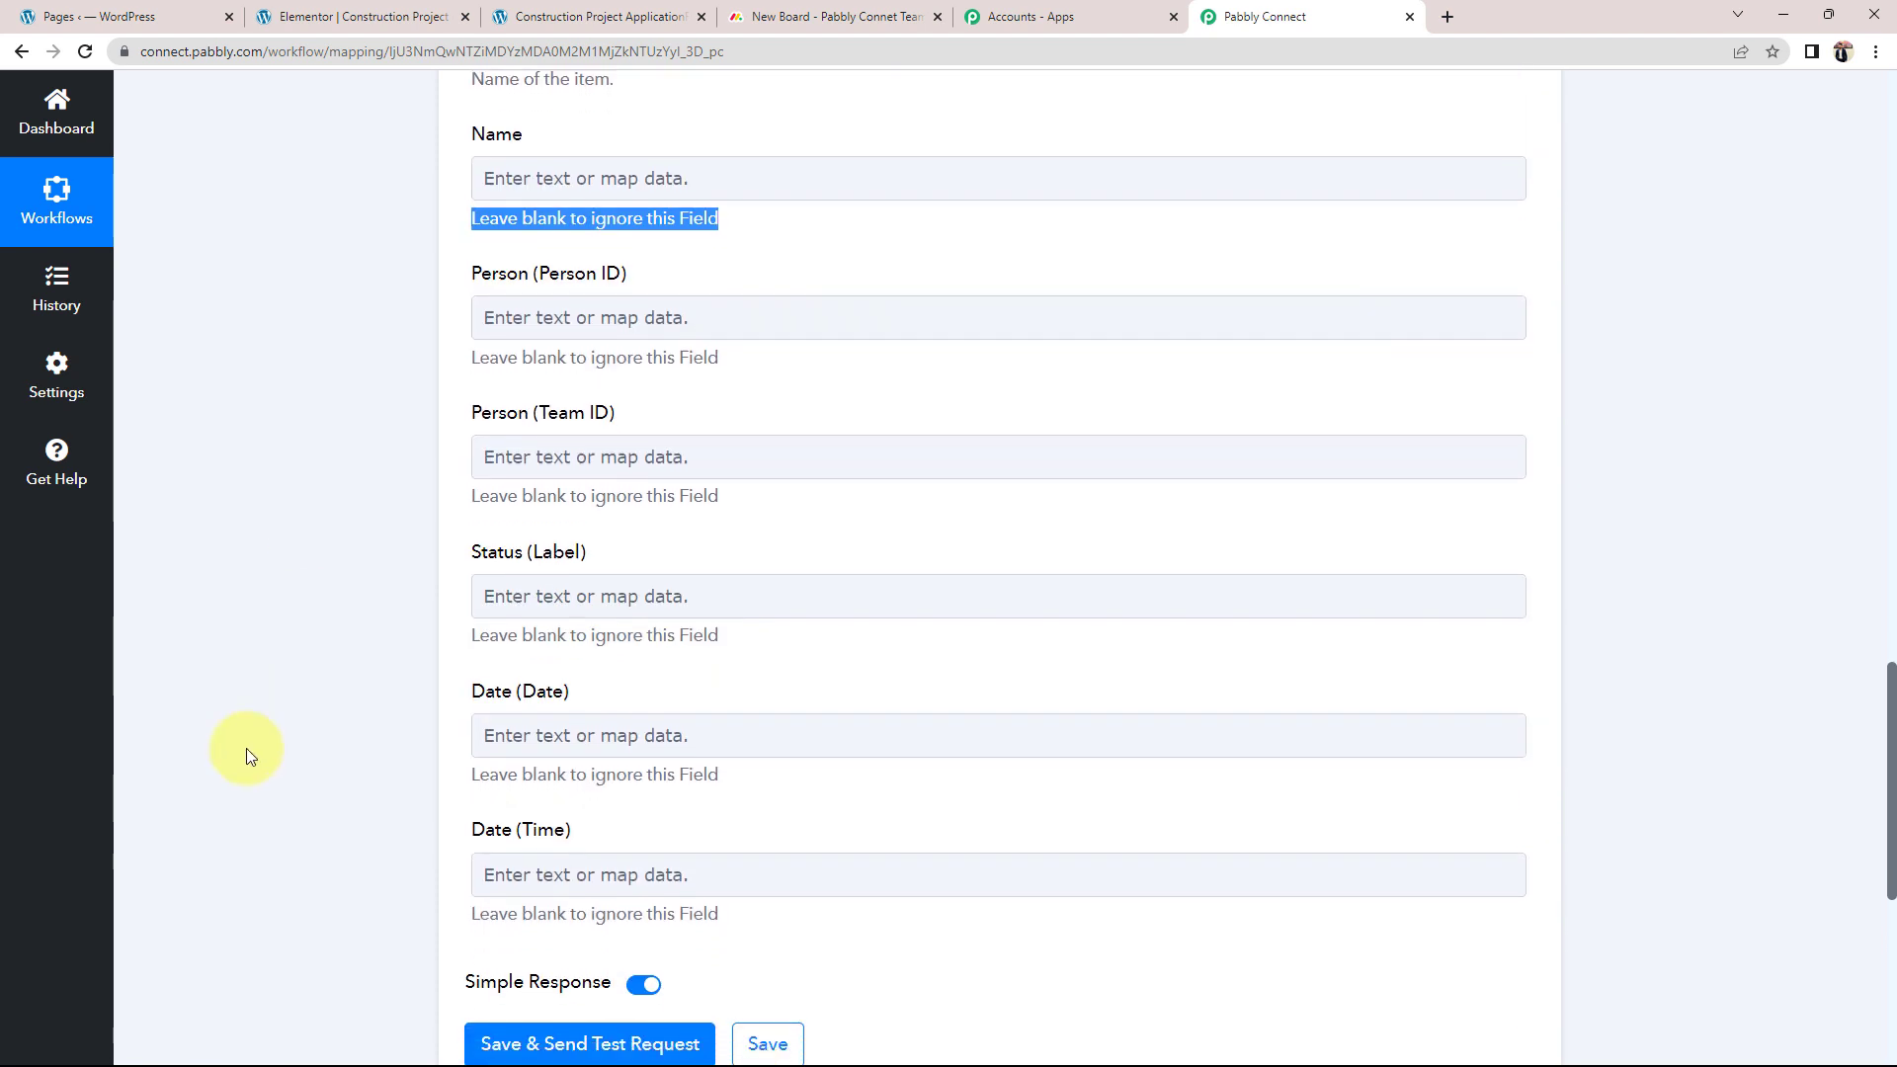
left_click_drag(465, 378, 525, 399)
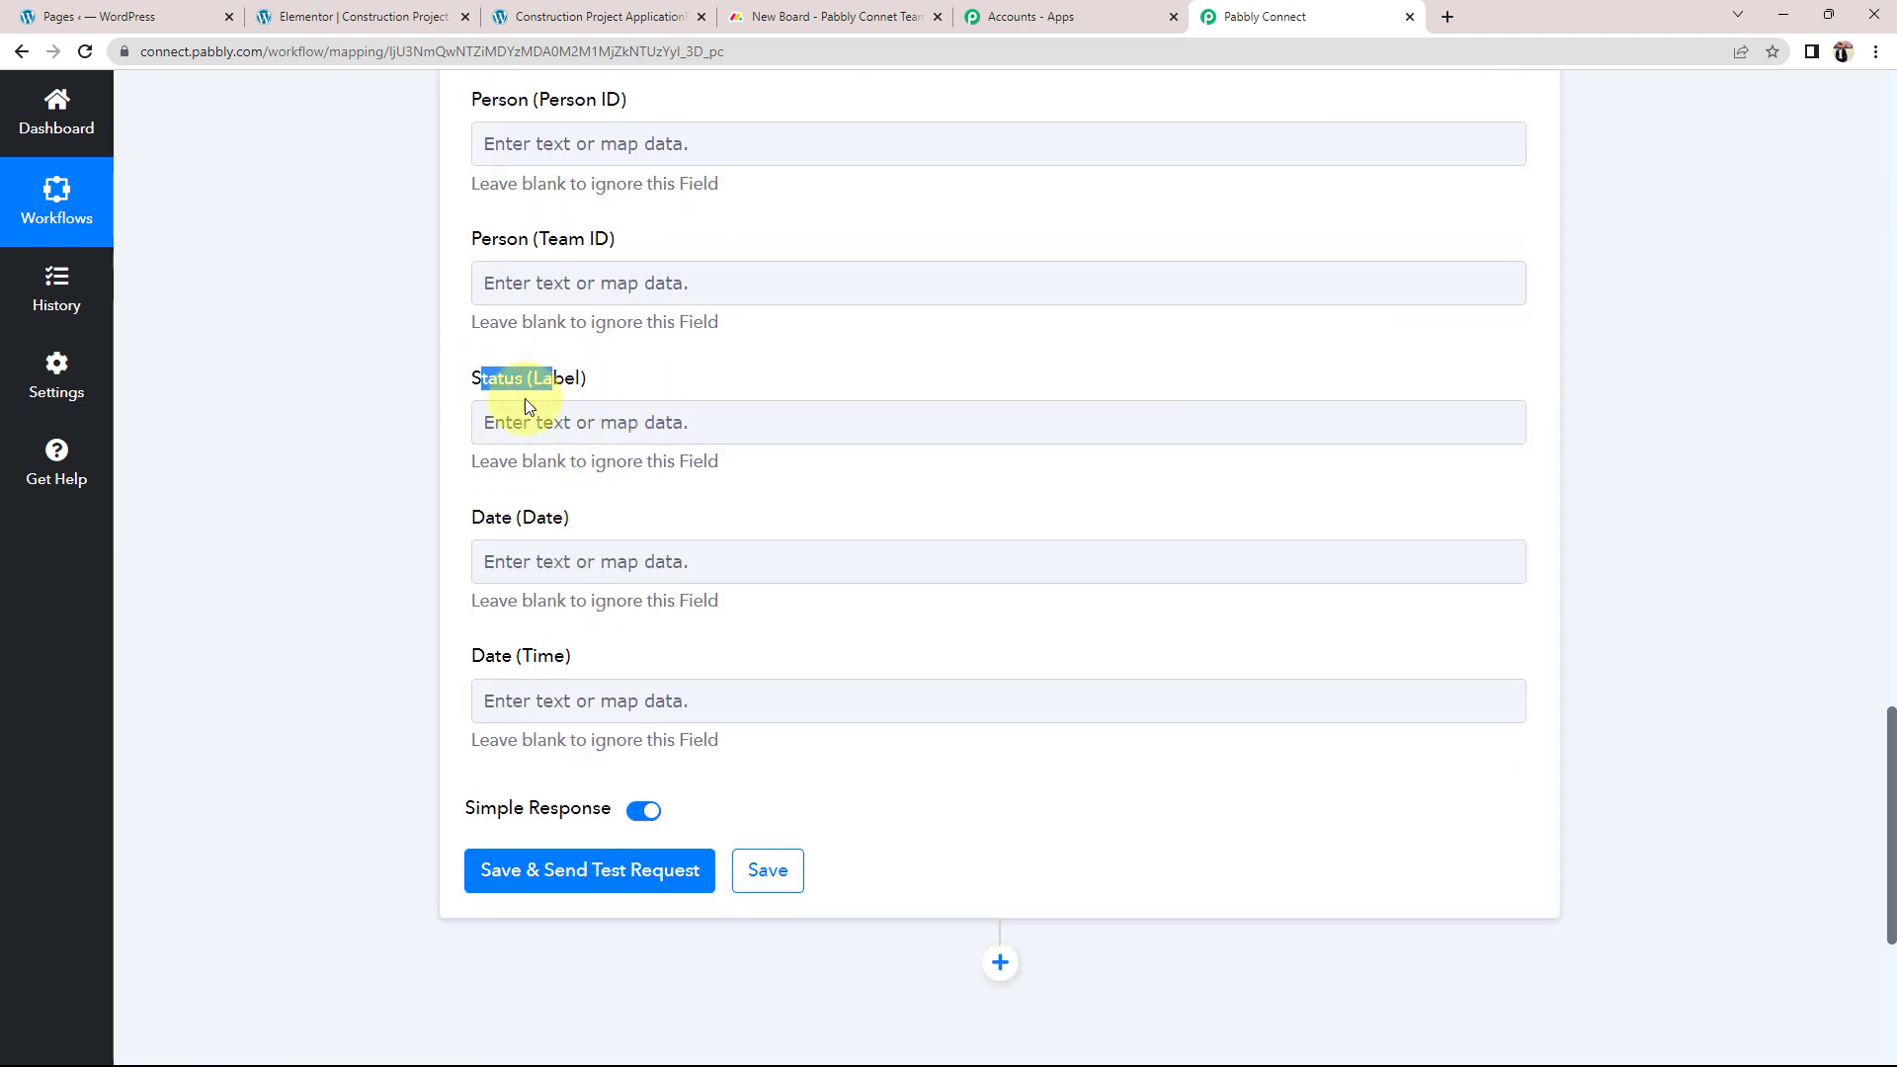
left_click(525, 405)
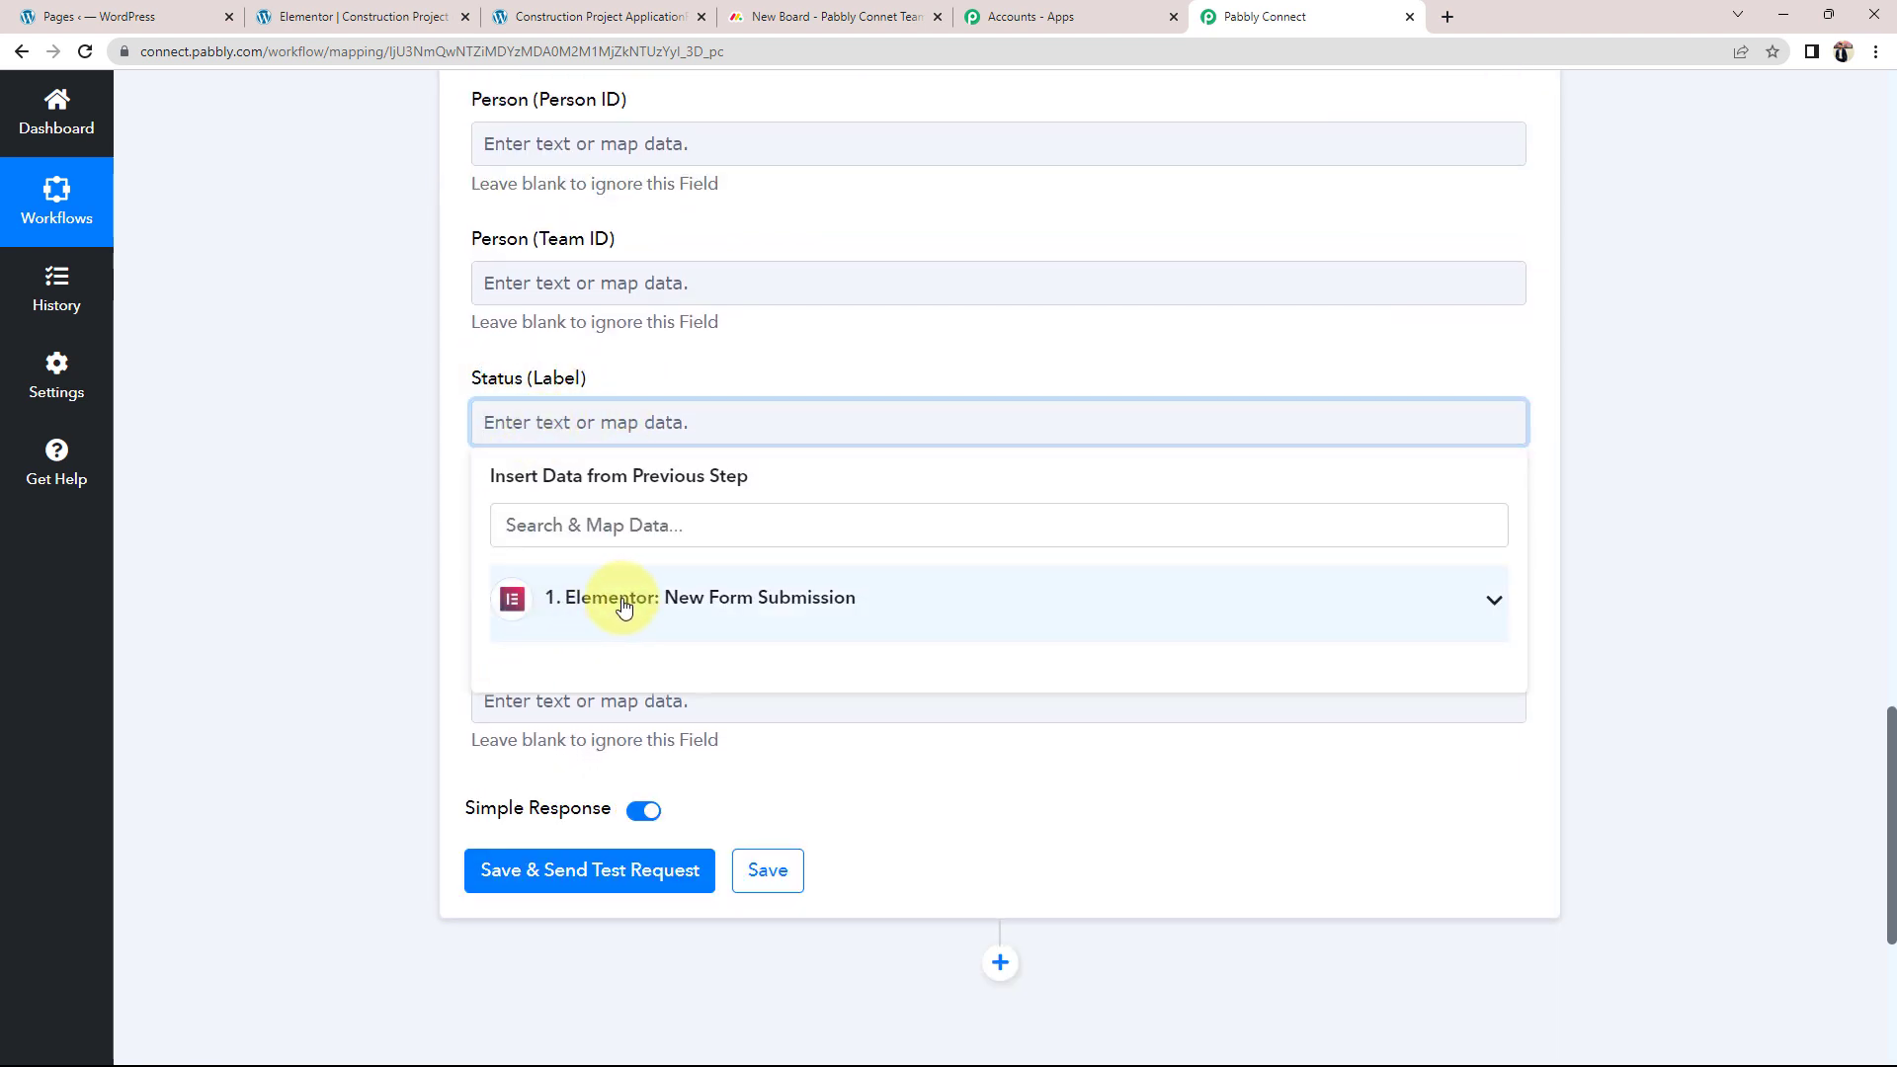
left_click(1494, 599)
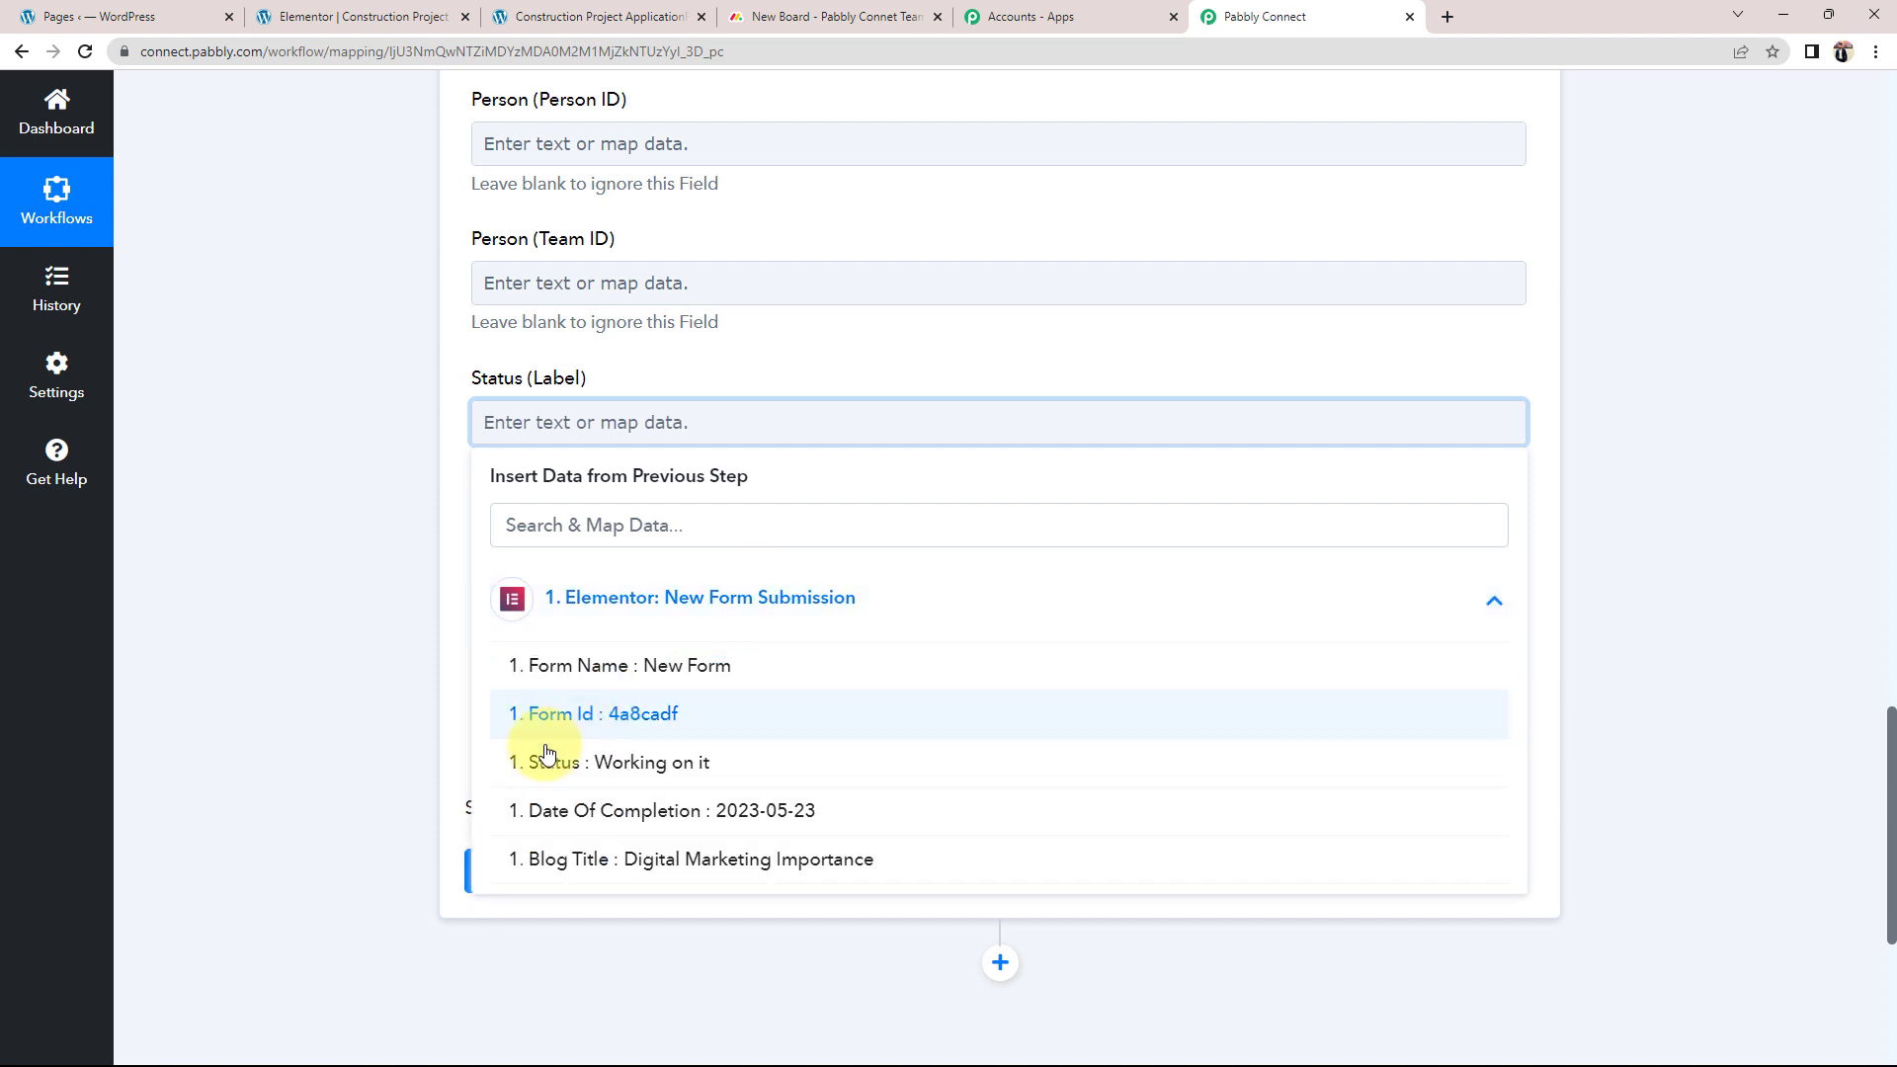
left_click(665, 761)
left_click(287, 554)
Map Date (Date) to Date Of Completion from the Elementor form submission, leaving Date (Time) blank
scroll(204, 613, "down", 2)
left_click(533, 376)
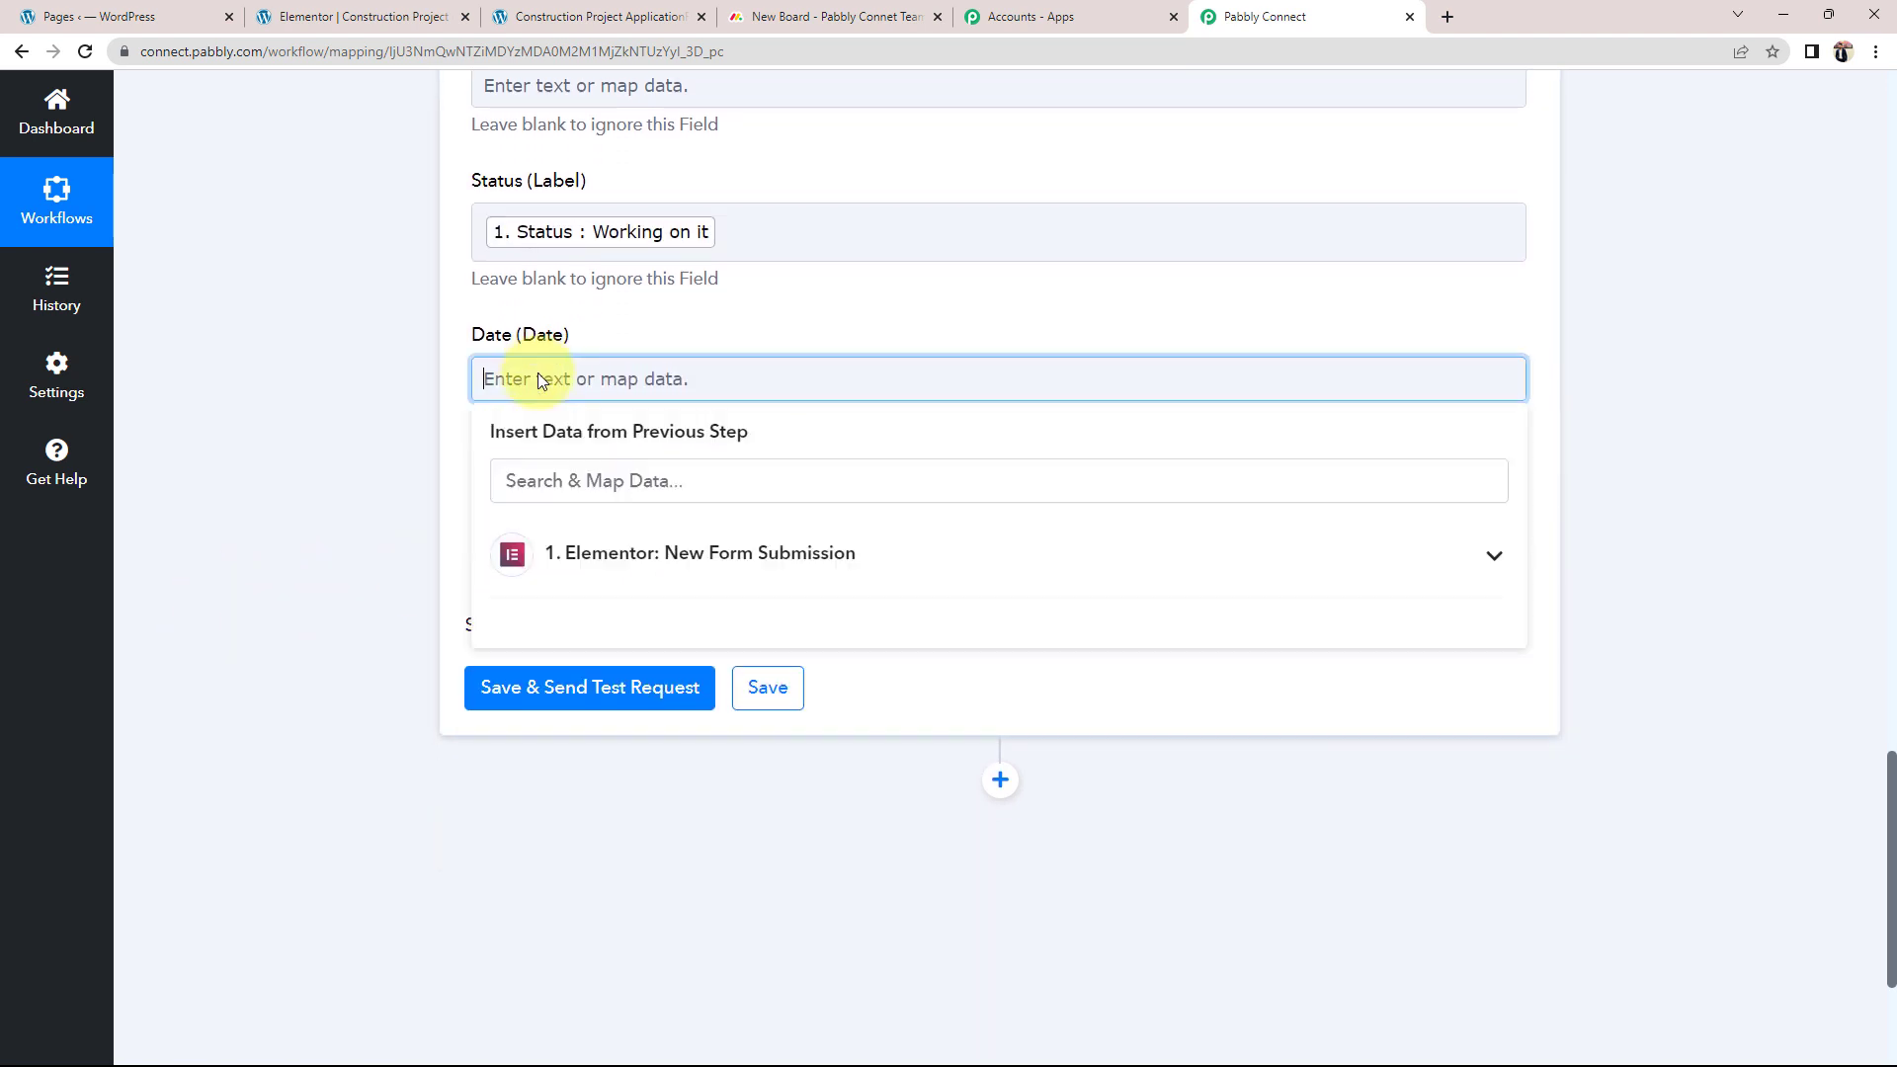
left_click(597, 552)
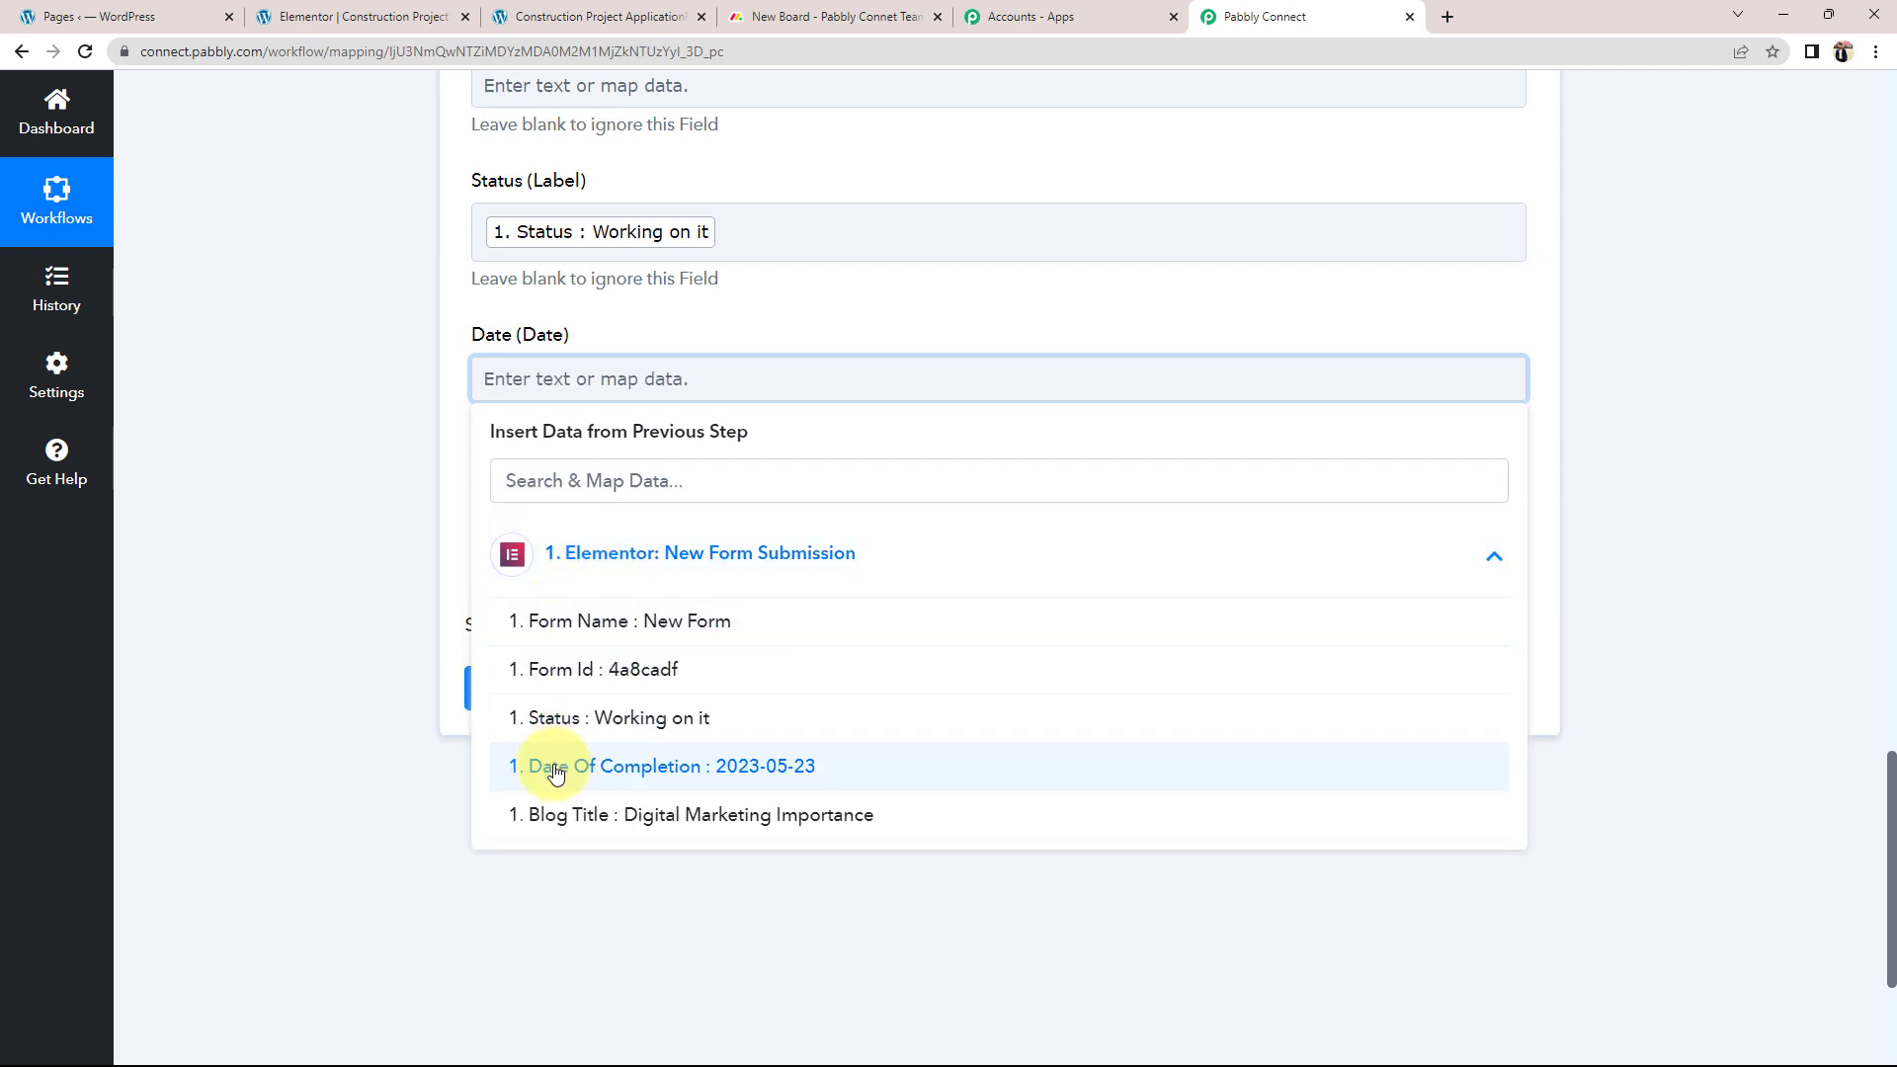
left_click(594, 766)
left_click(308, 613)
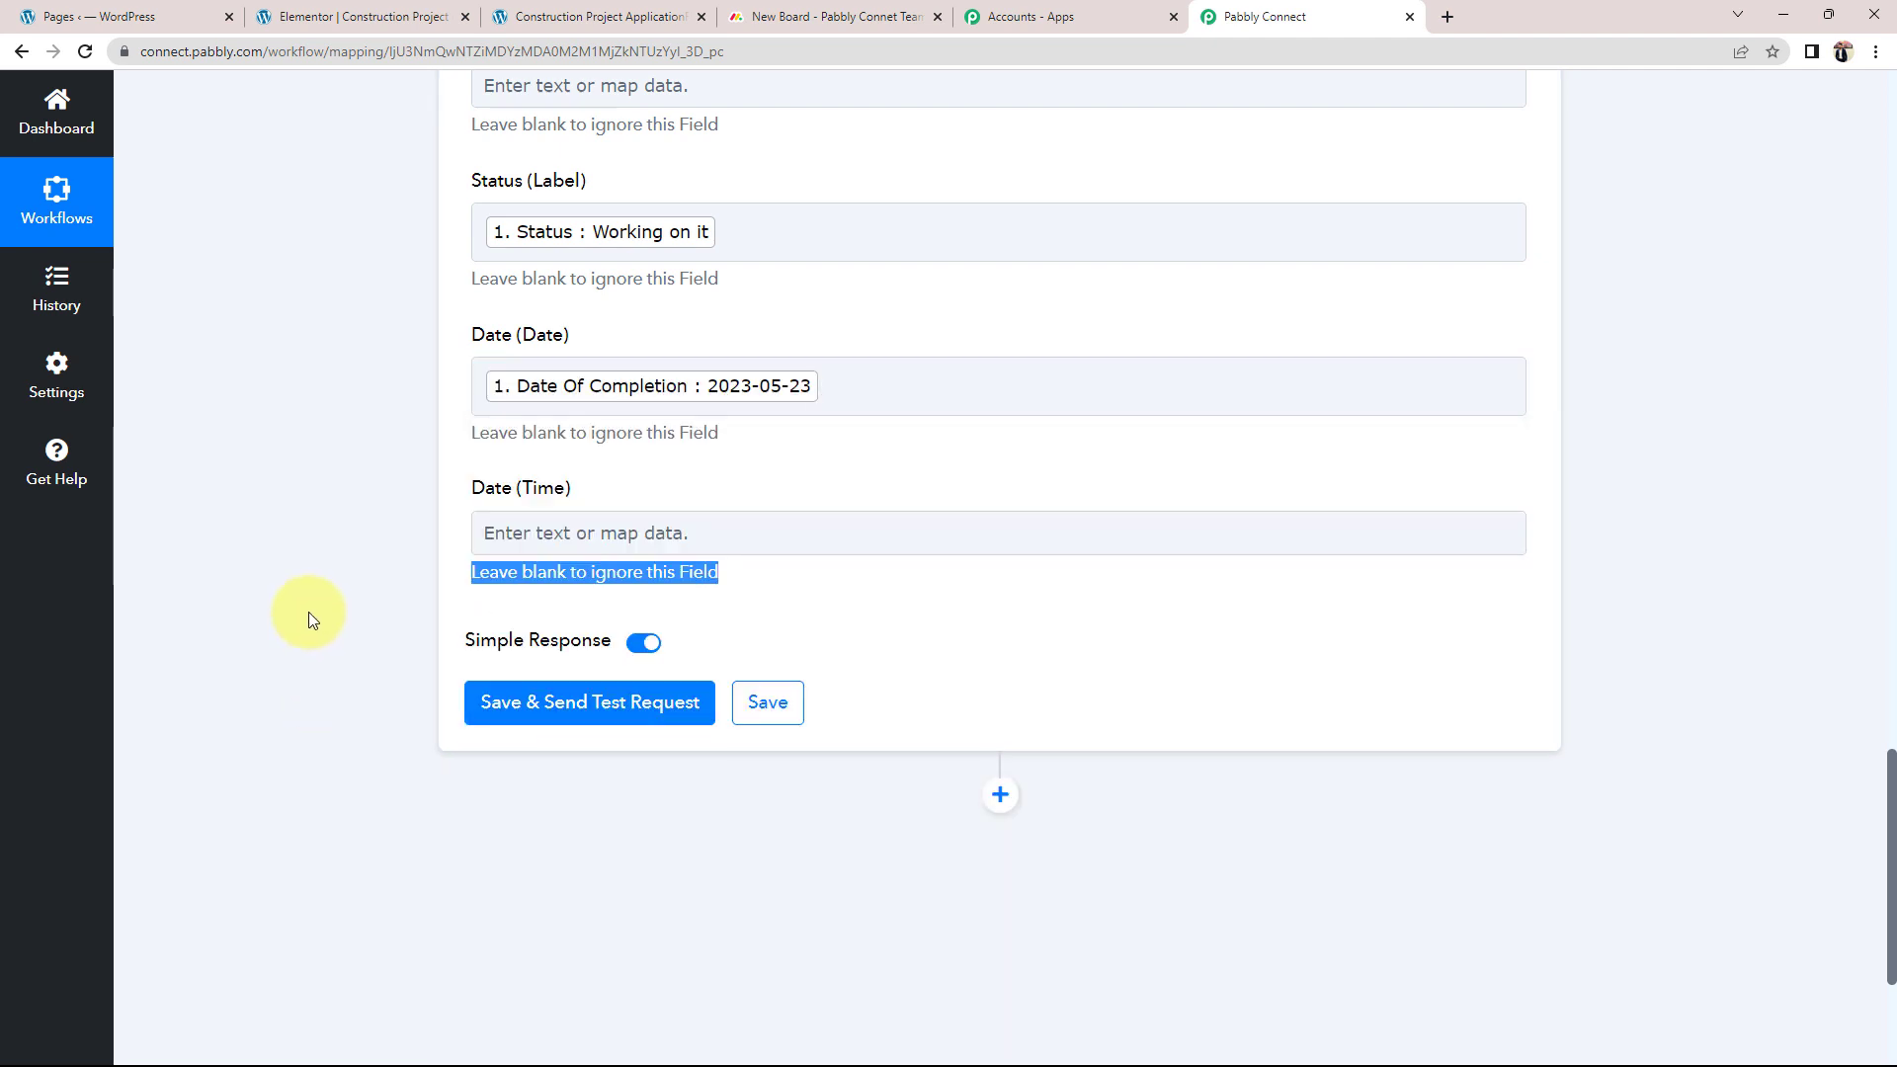
Review the mapped fields and the current monday.com board, then save the Create Item action and send a test request
scroll(804, 800, "up", 6)
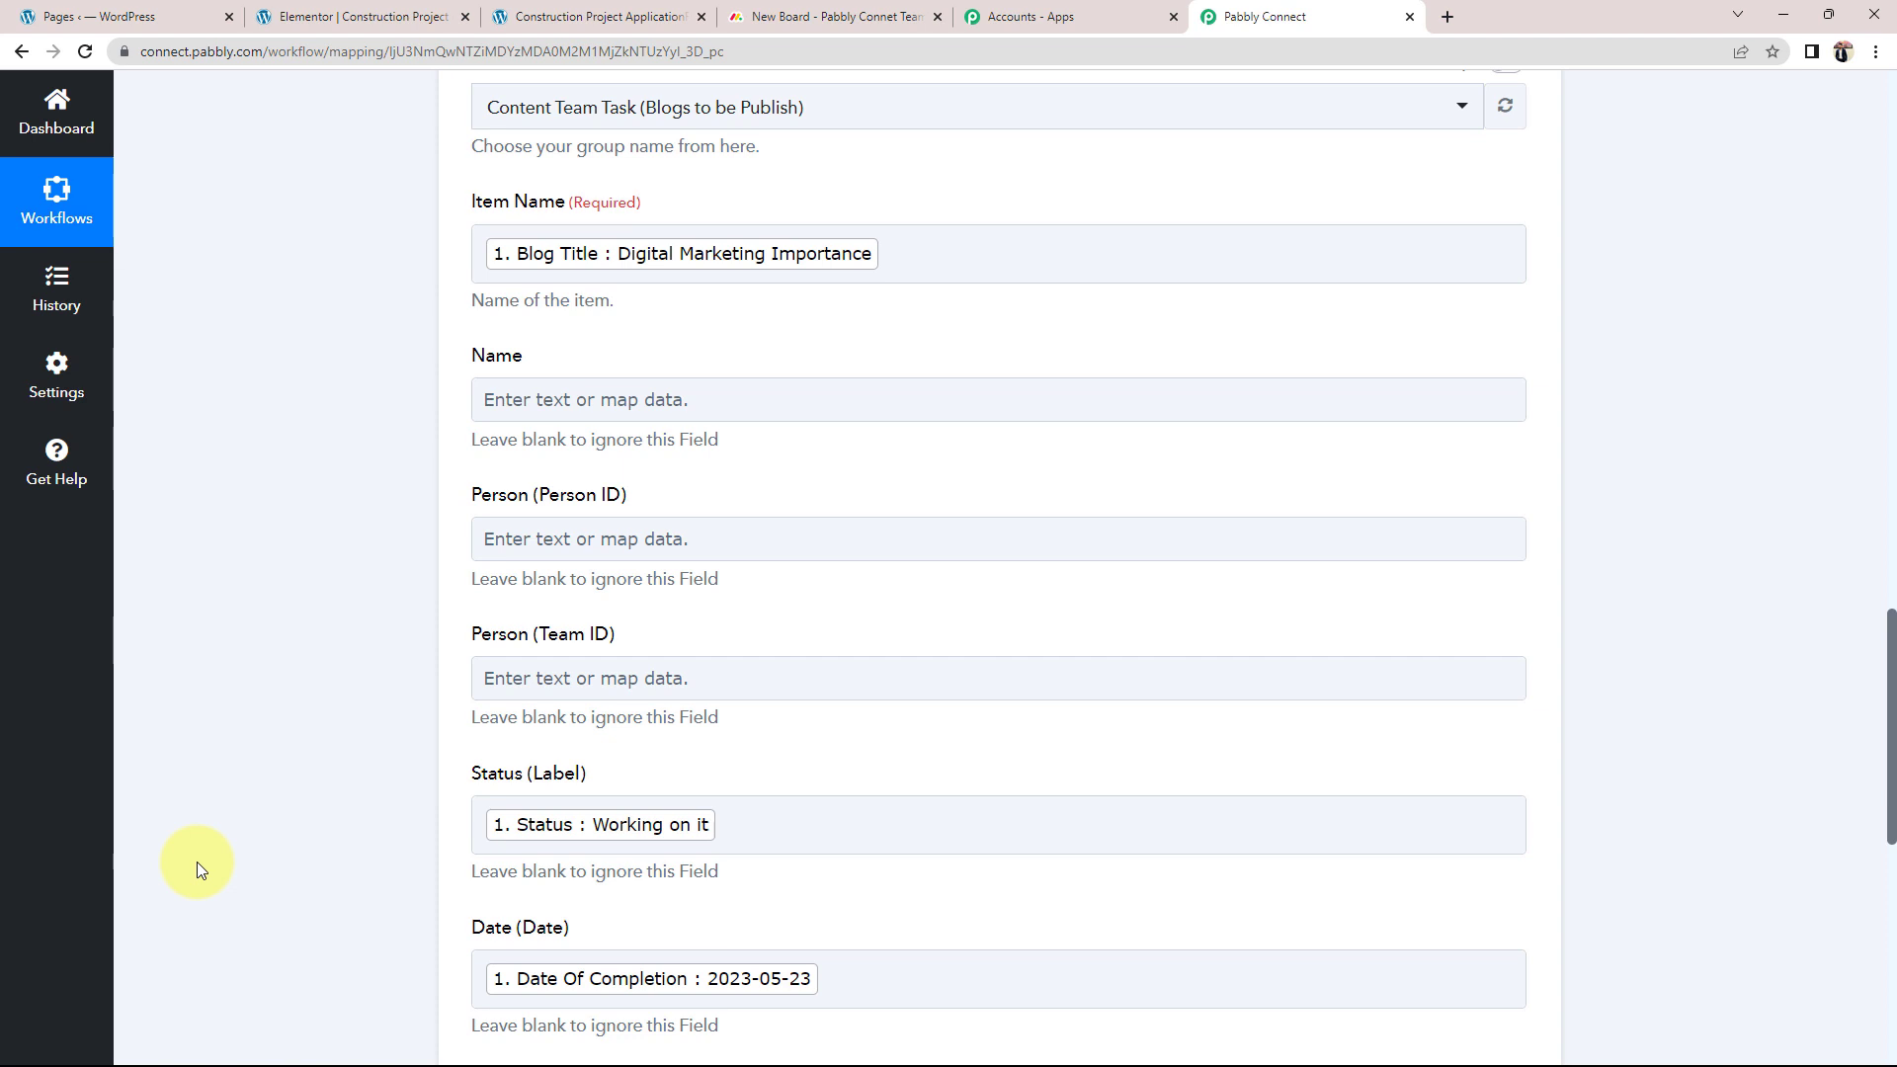
scroll(241, 652, "up", 4)
scroll(253, 674, "down", 5)
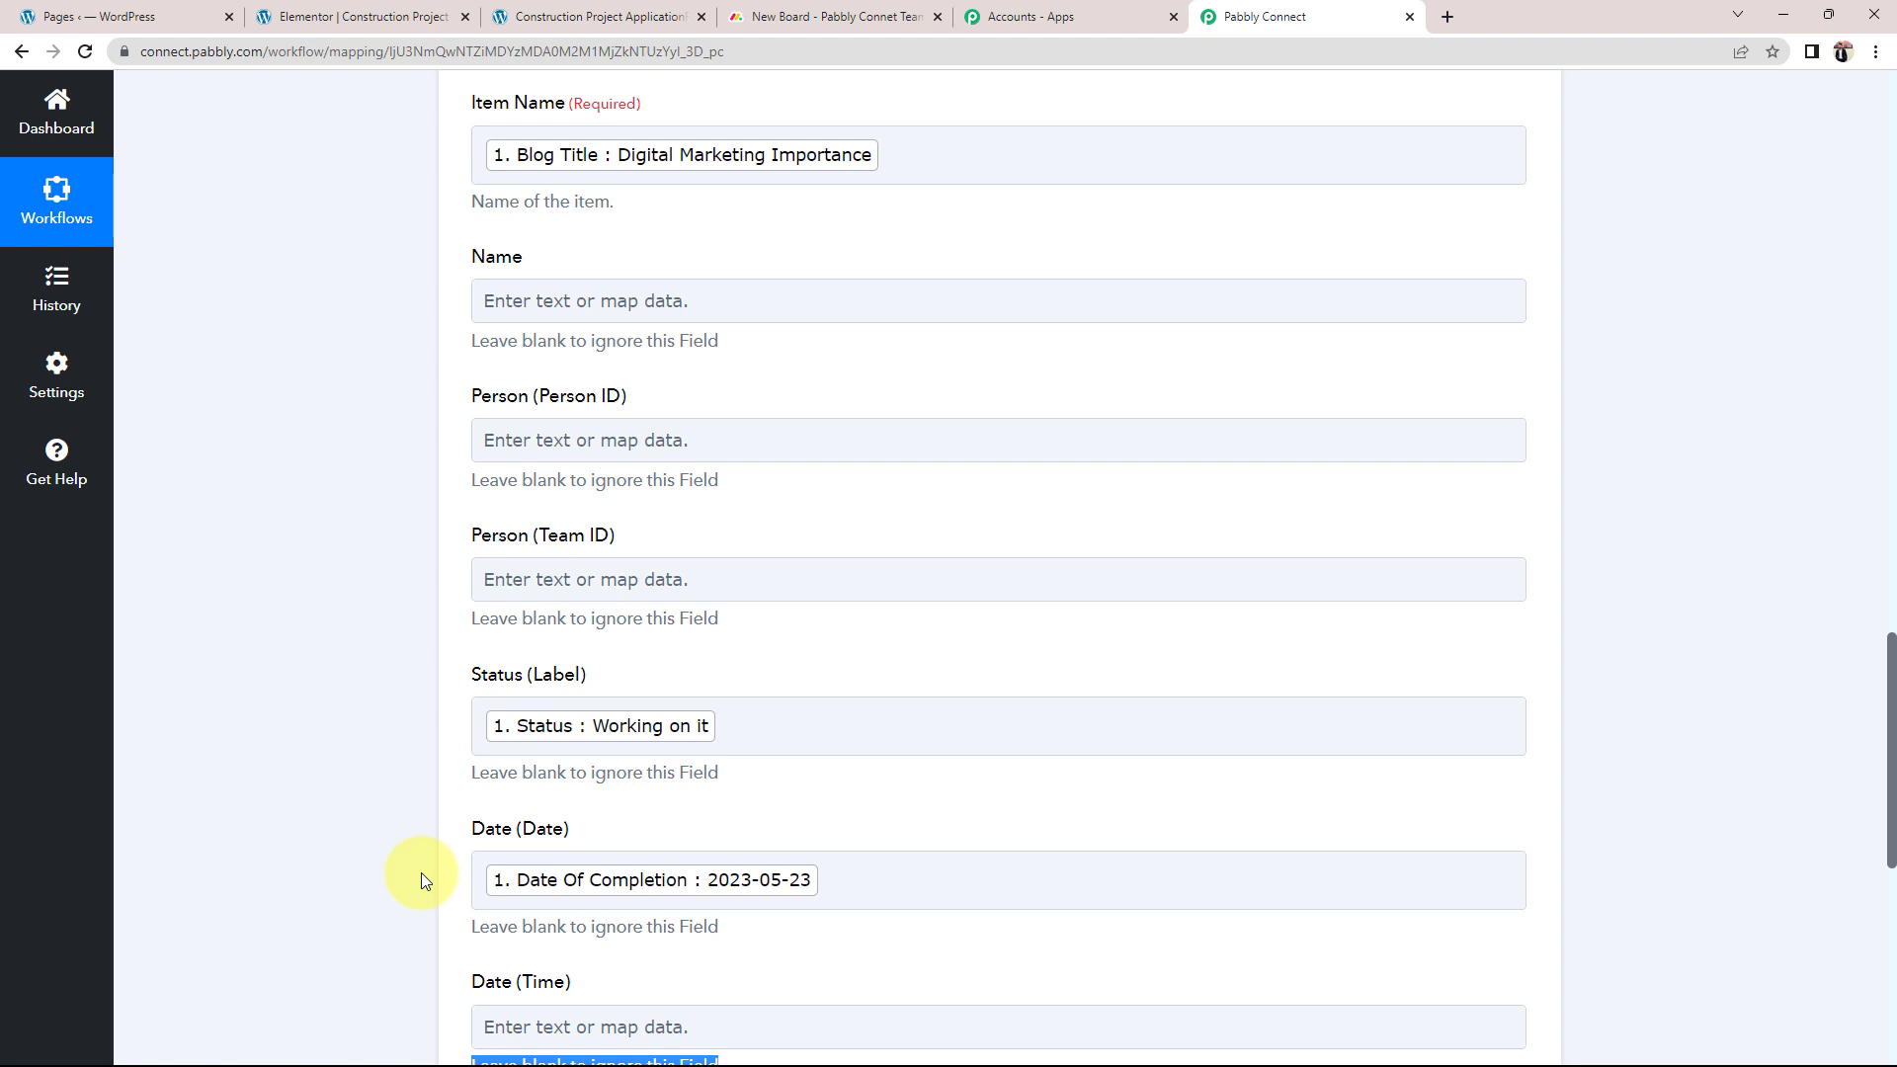
scroll(374, 773, "down", 4)
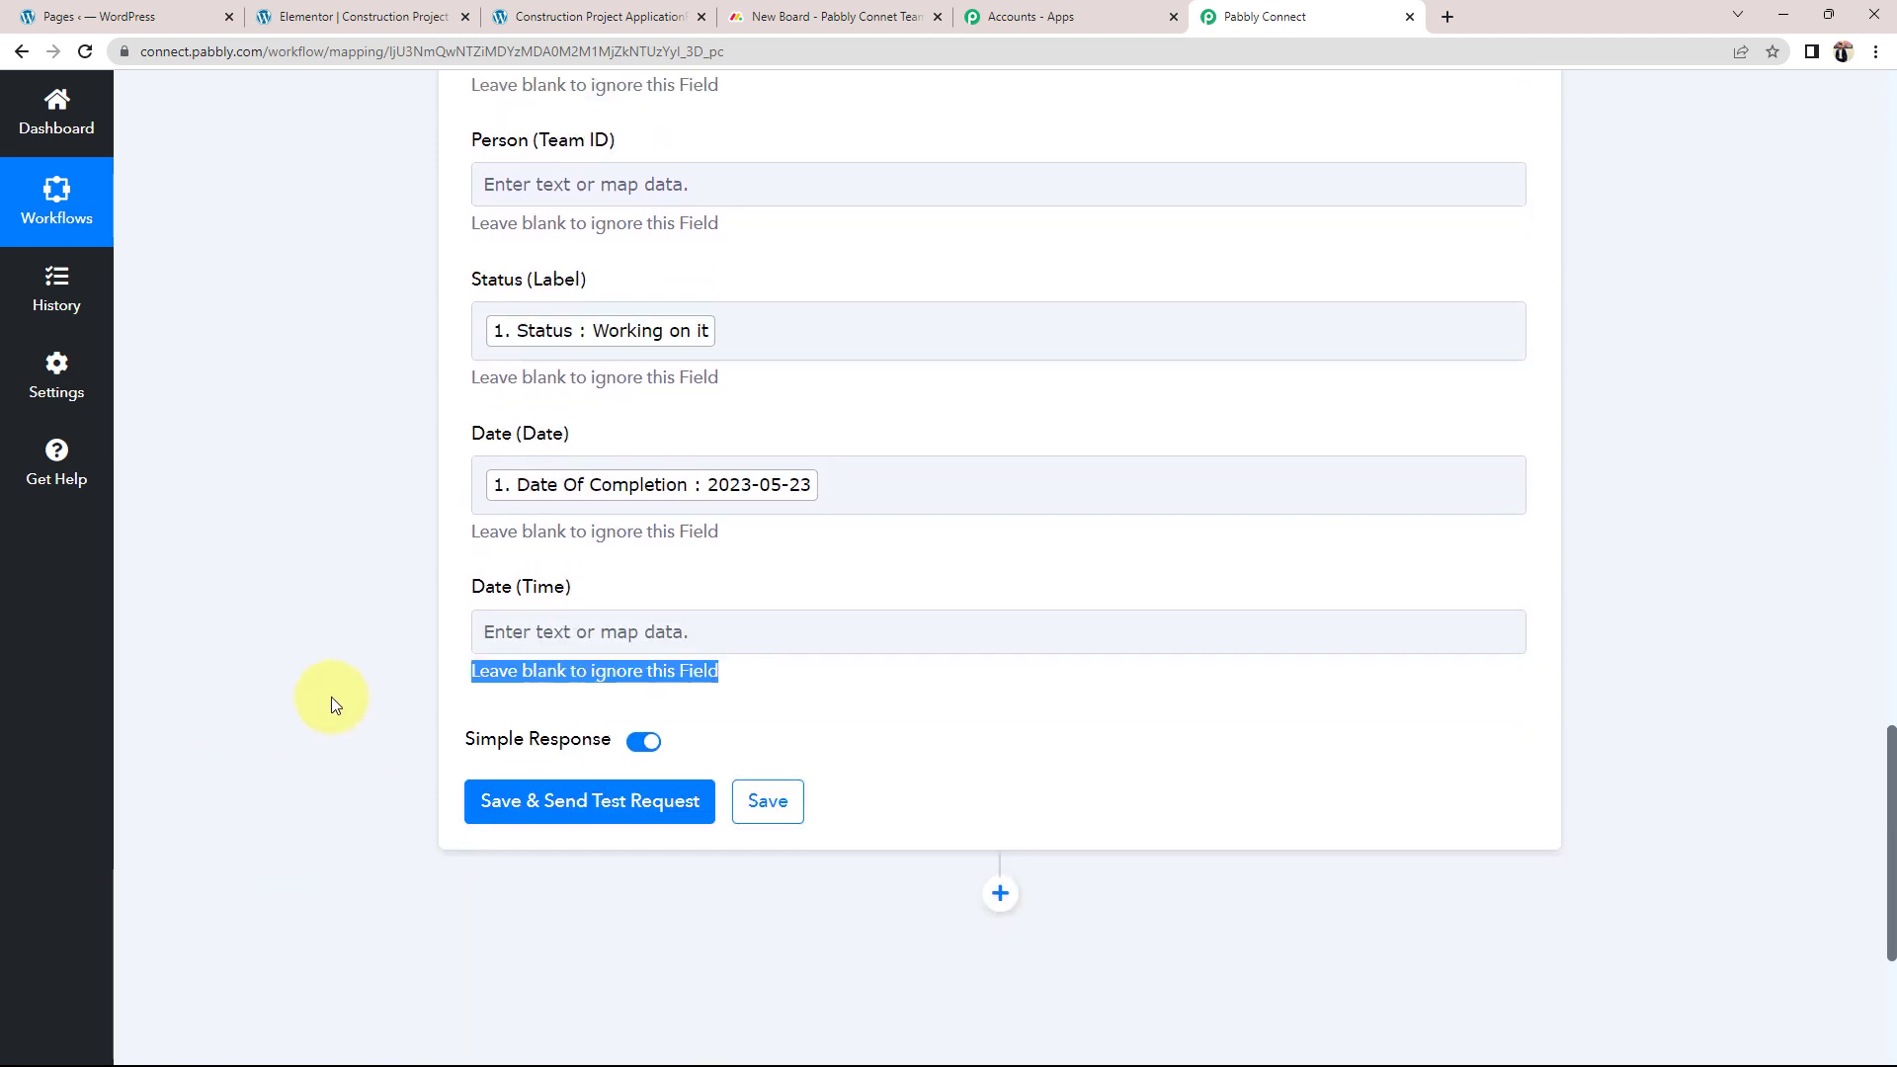
left_click(332, 701)
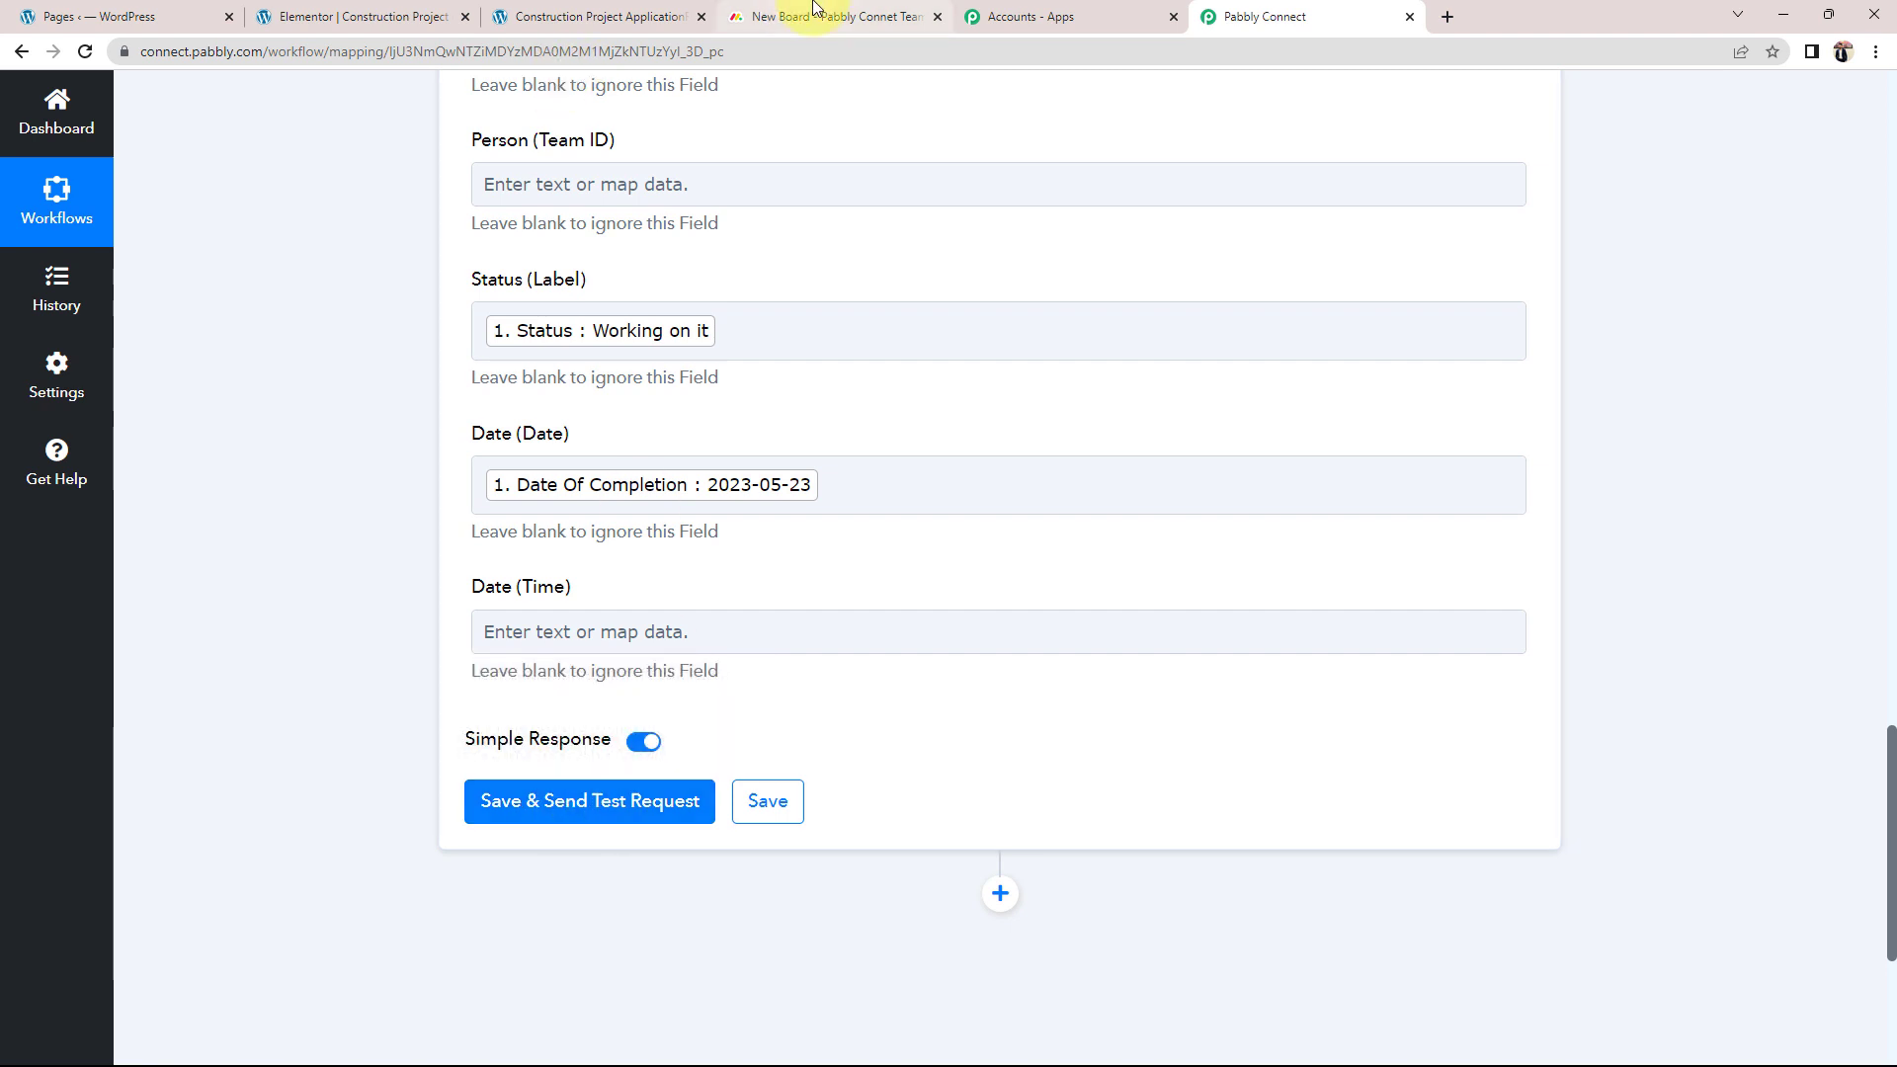
left_click(784, 15)
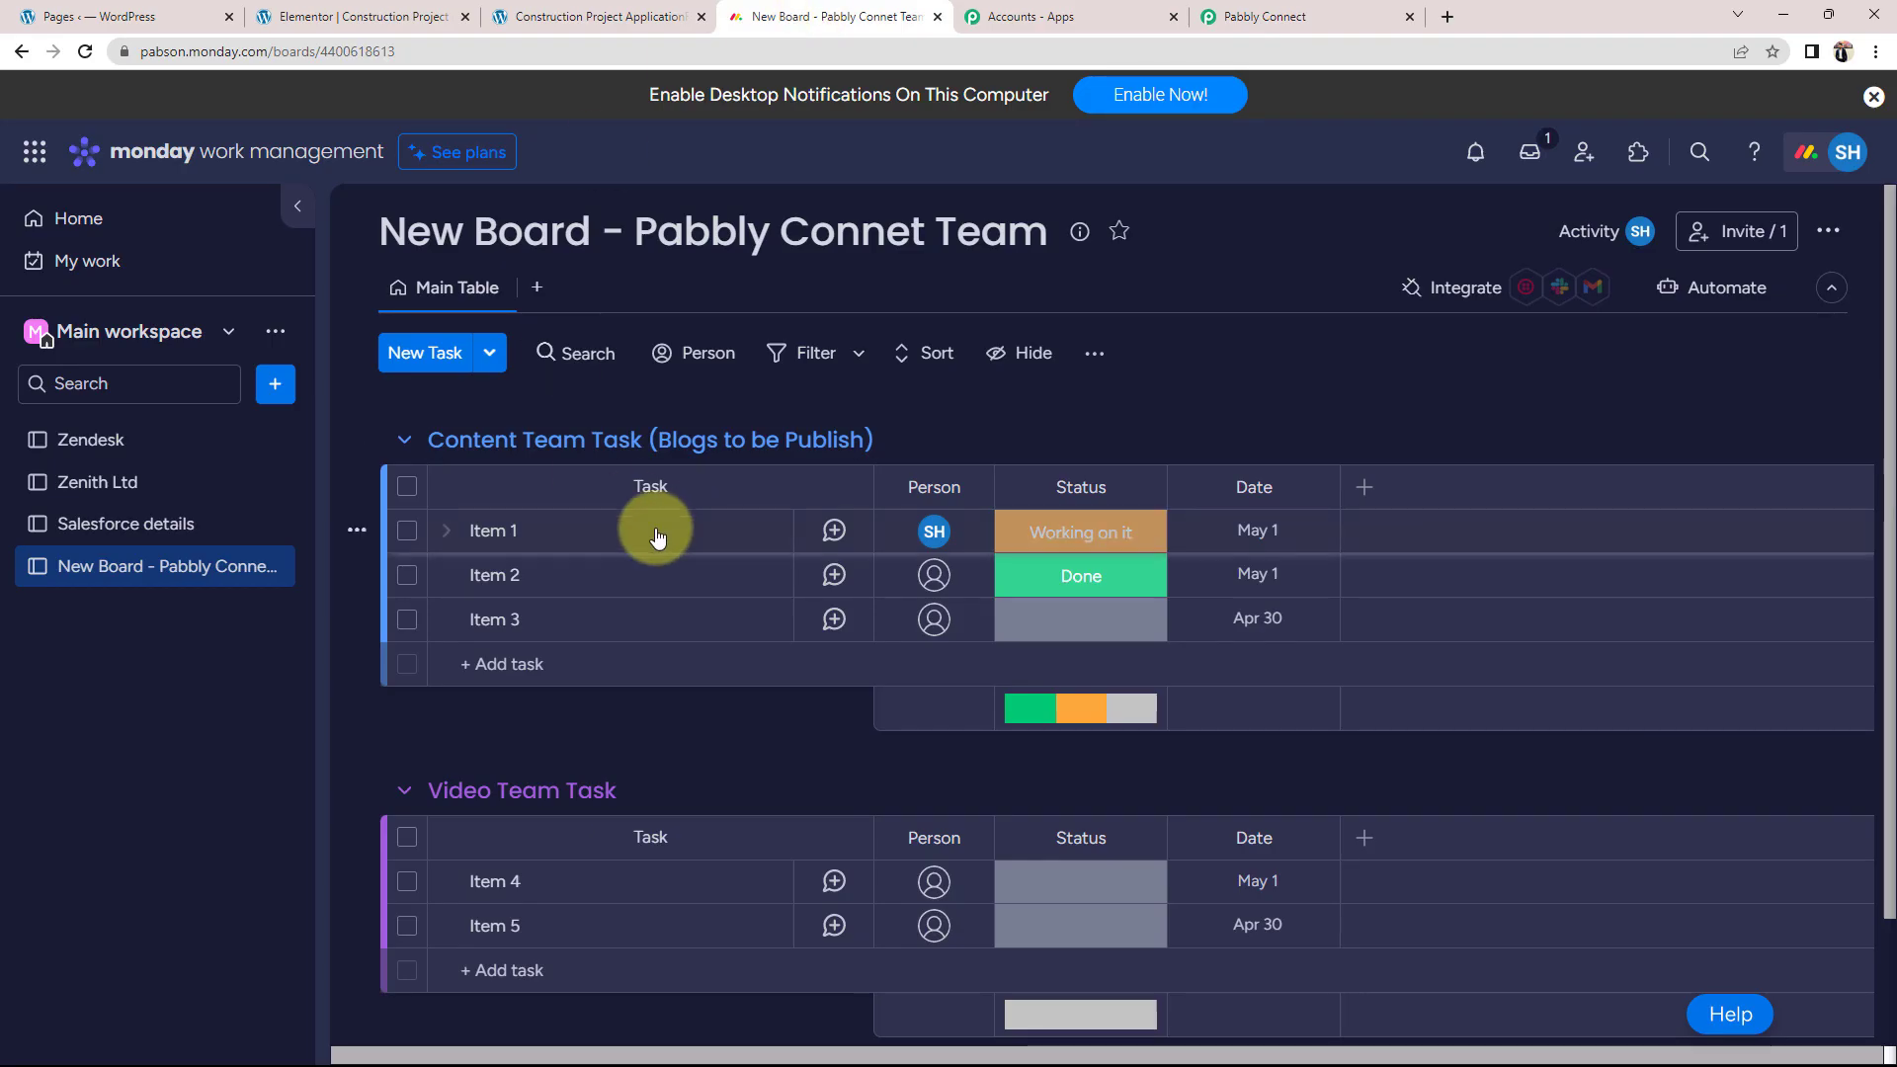
left_click(1262, 11)
left_click(508, 804)
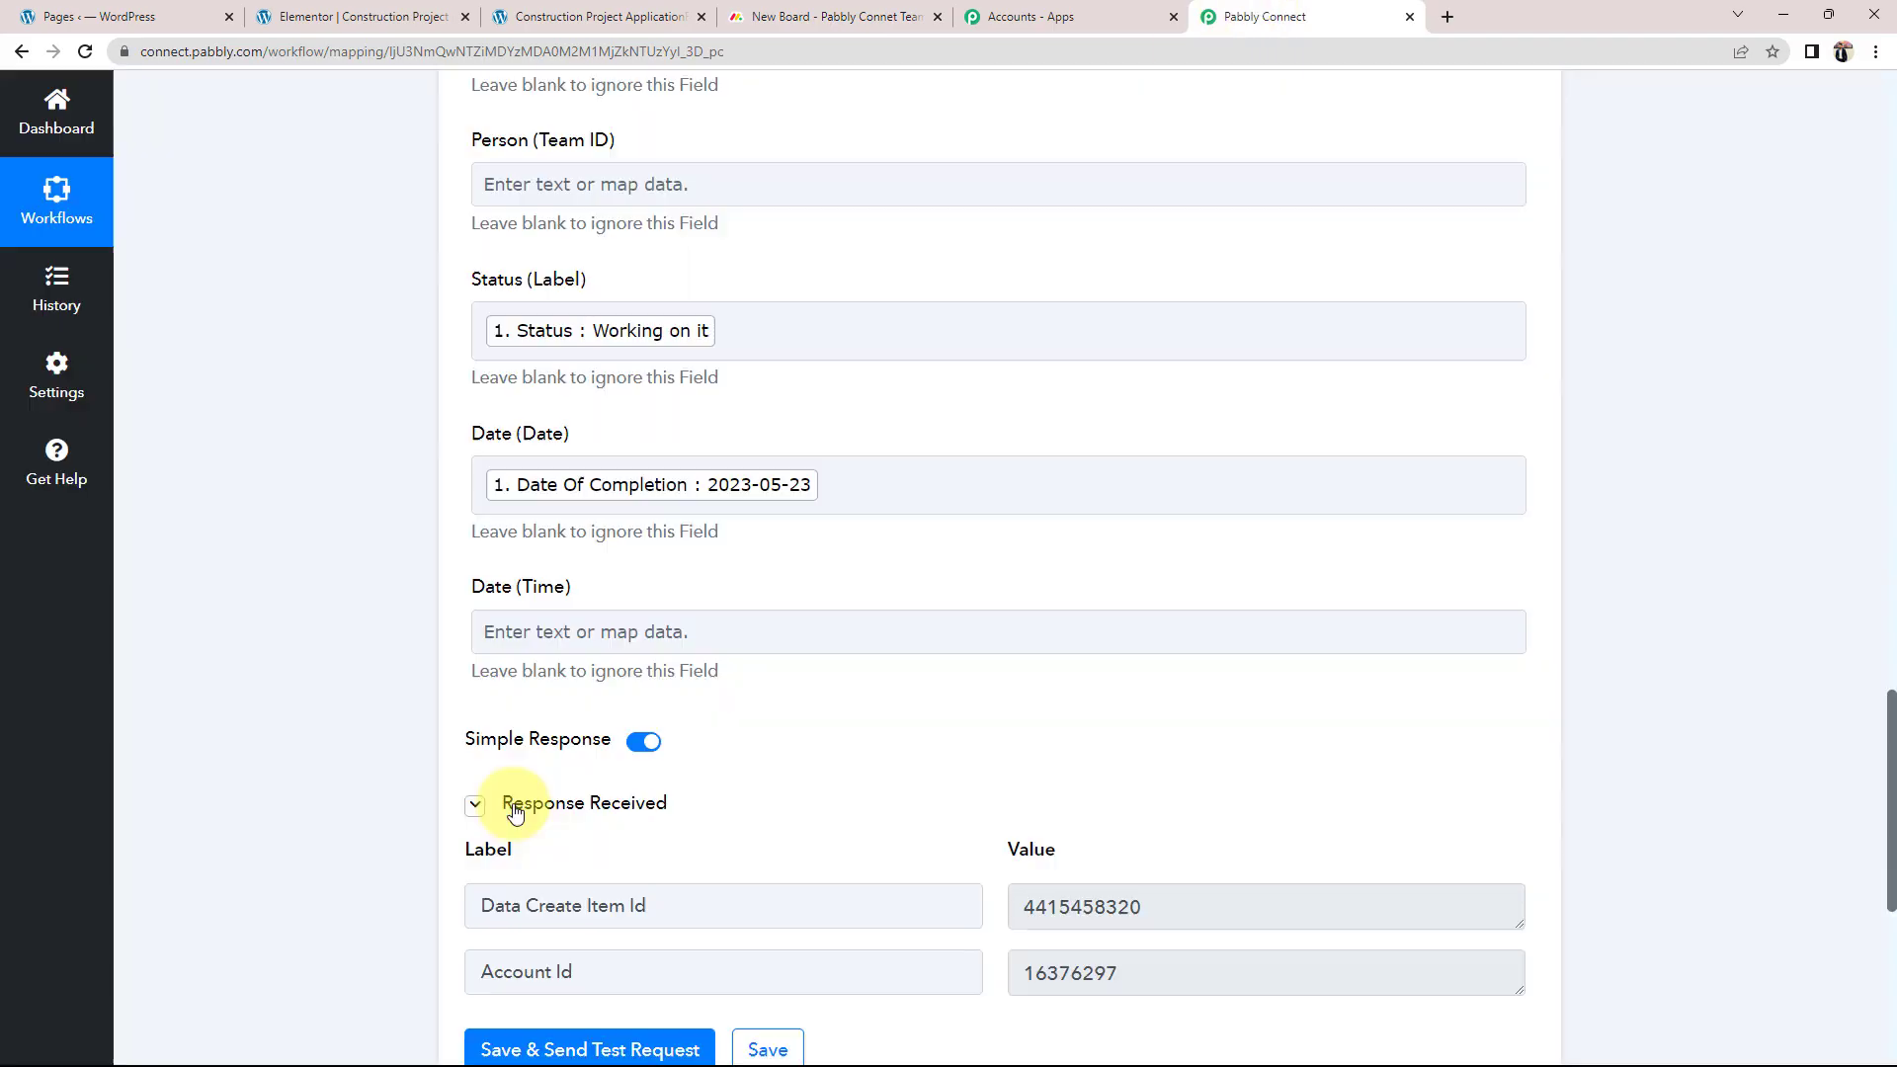
Inspect the item ID in the received response, then check the monday.com board's content team group for the new item
scroll(464, 840, "down", 1)
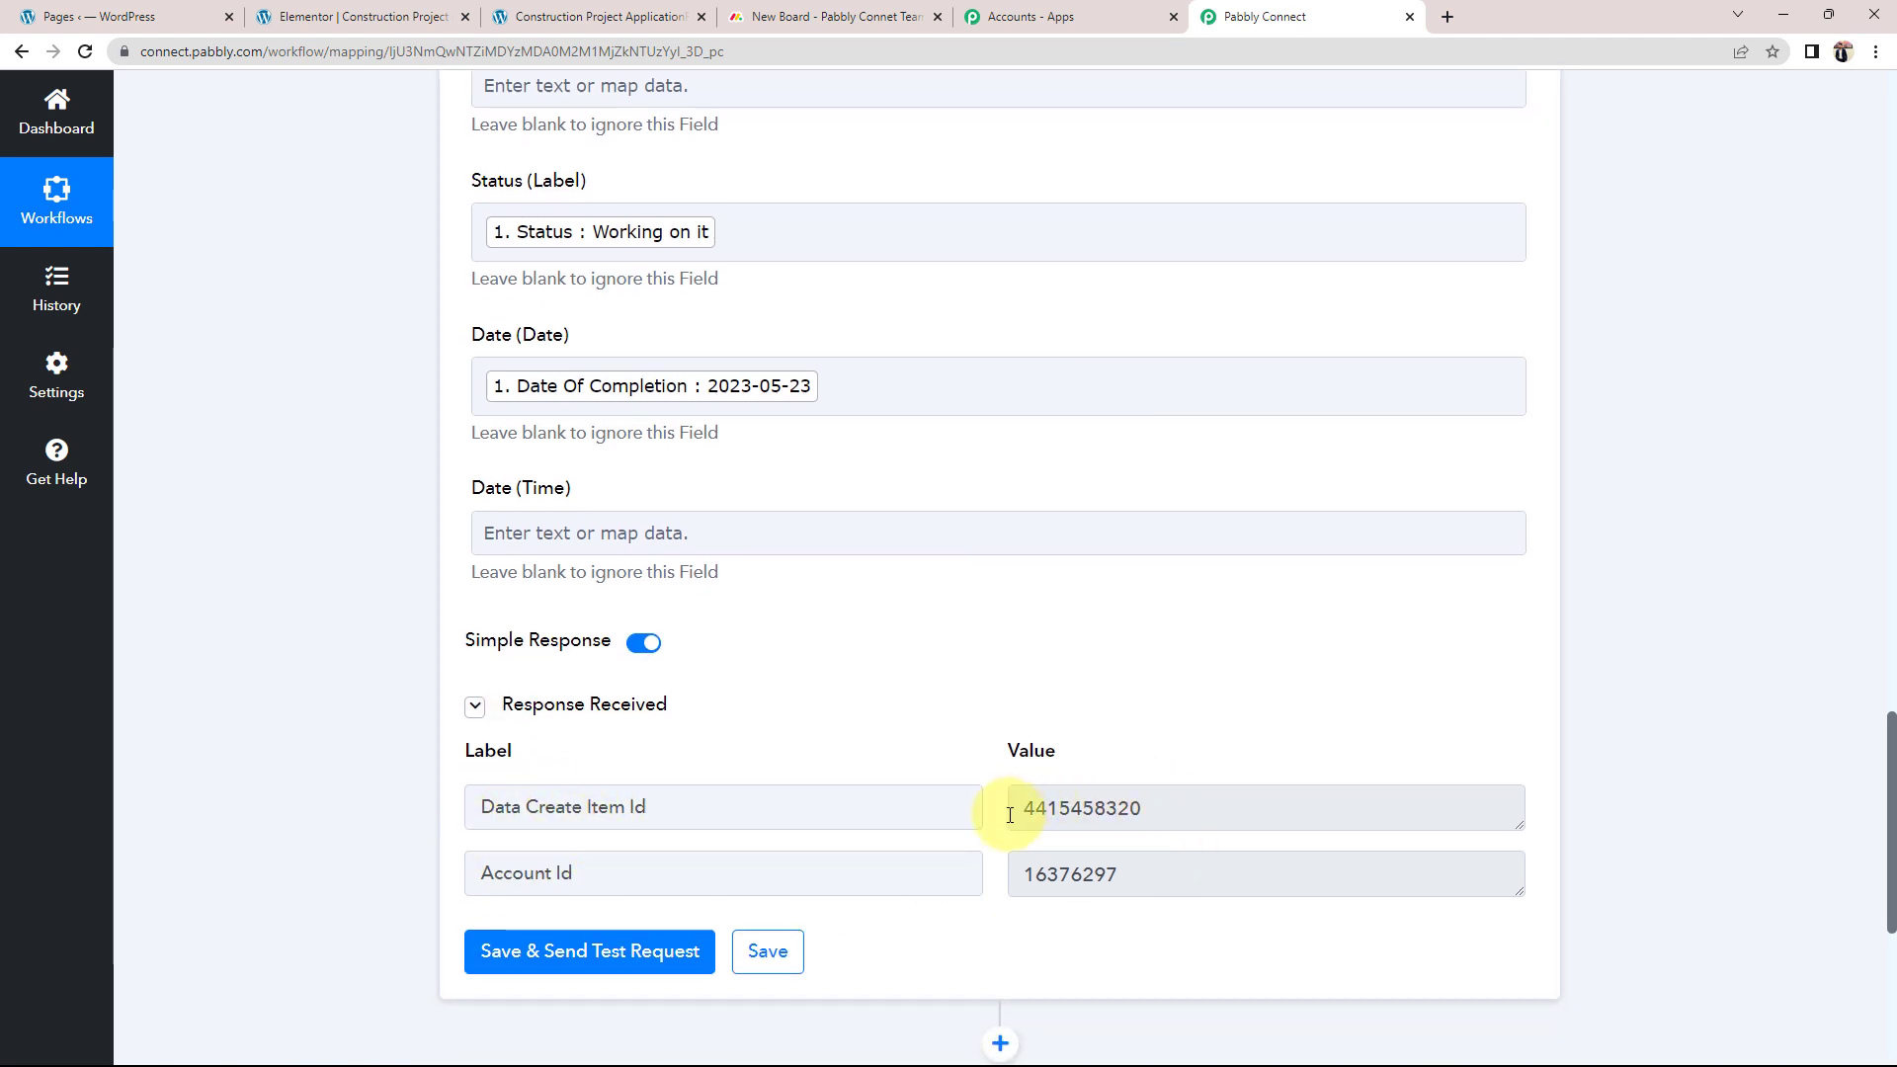
left_click_drag(1026, 812, 1173, 762)
left_click(1046, 652)
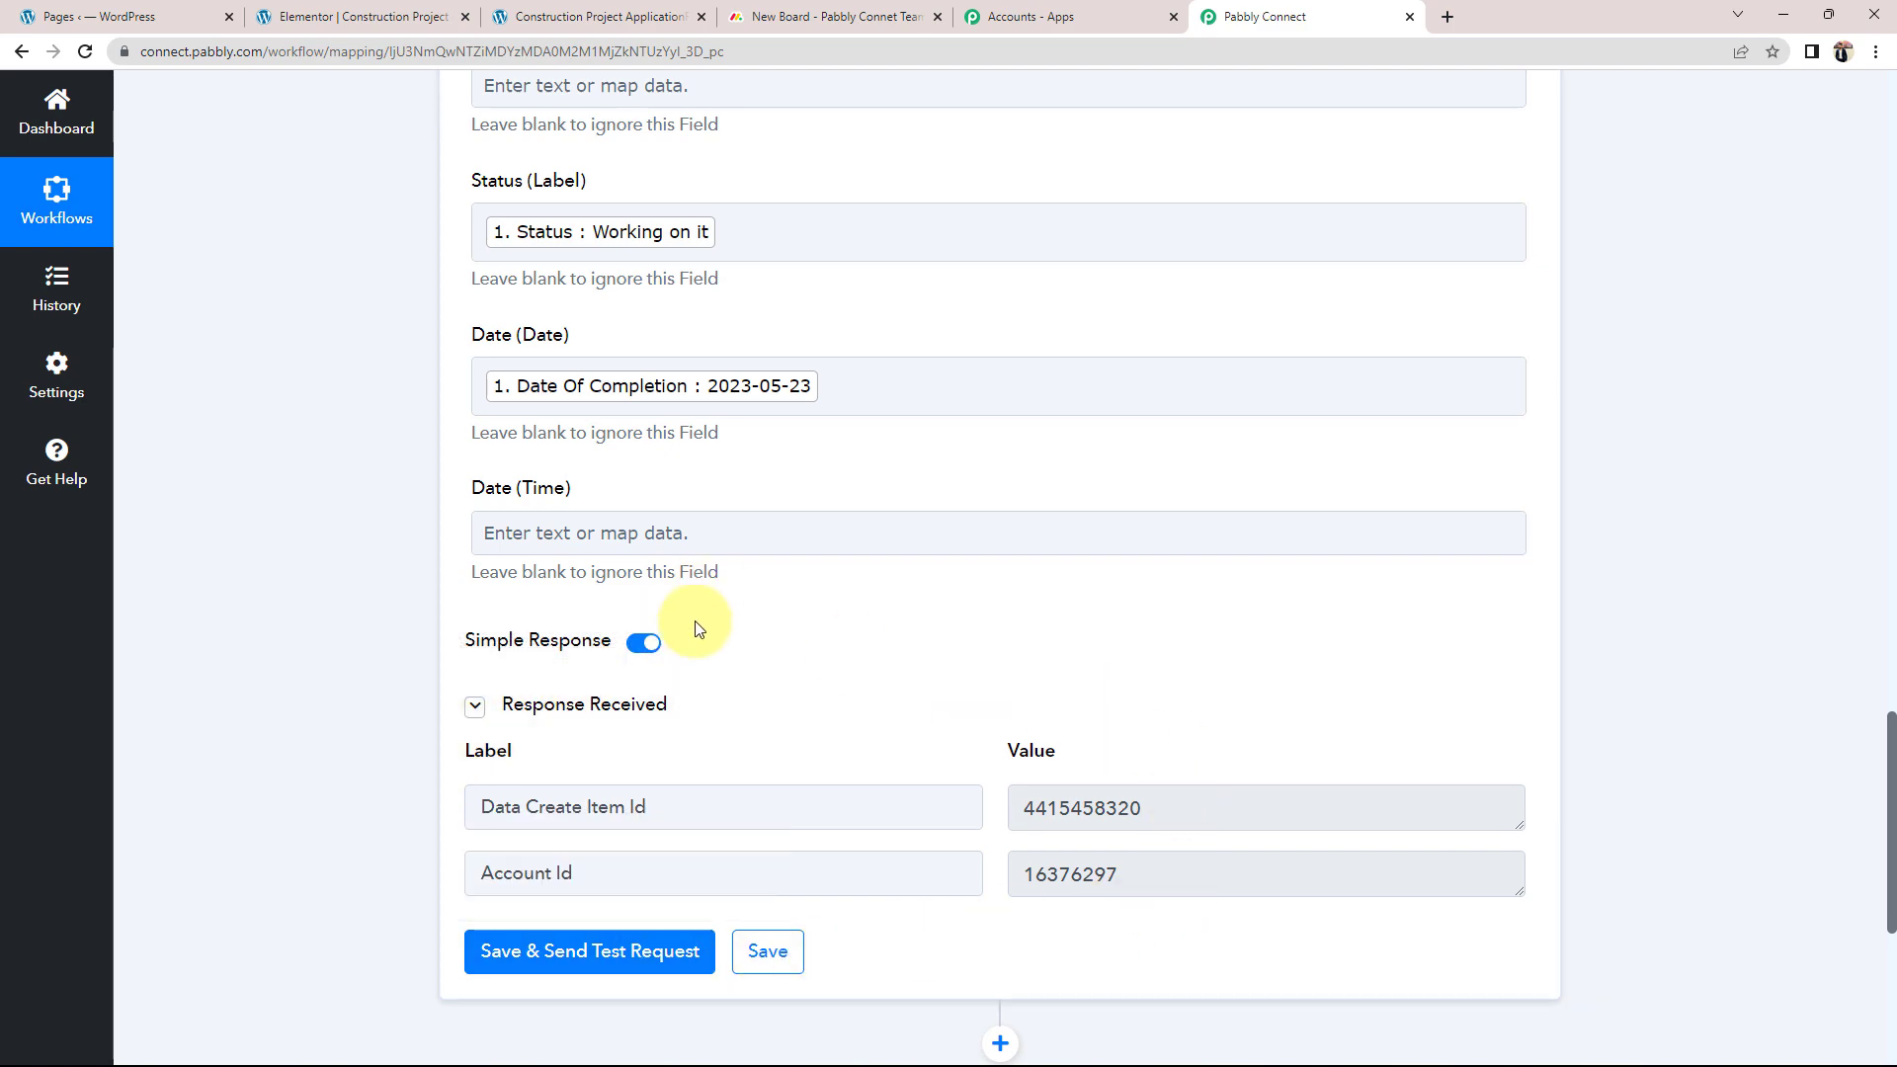
left_click(888, 8)
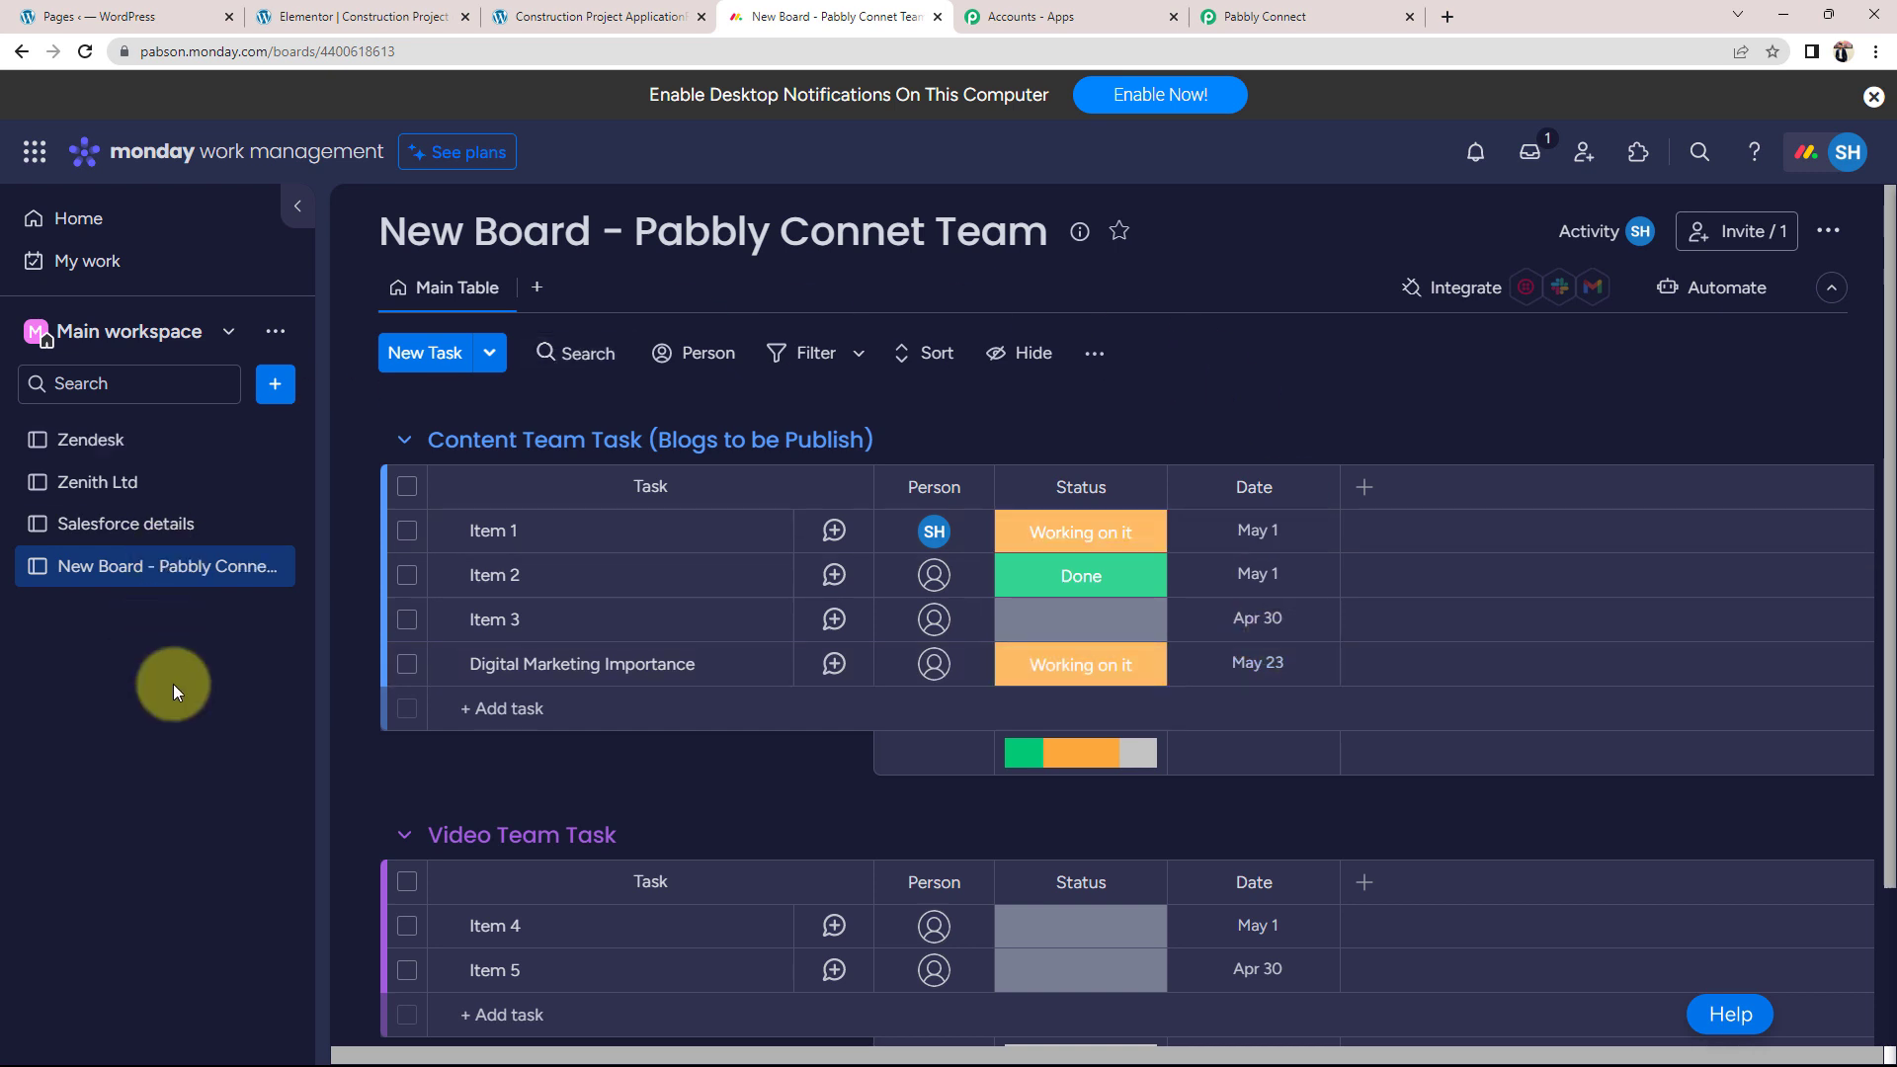
Return to Pabbly Connect, collapse both workflow steps and view the Instant label's explanation on the Elementor trigger
left_click(1238, 25)
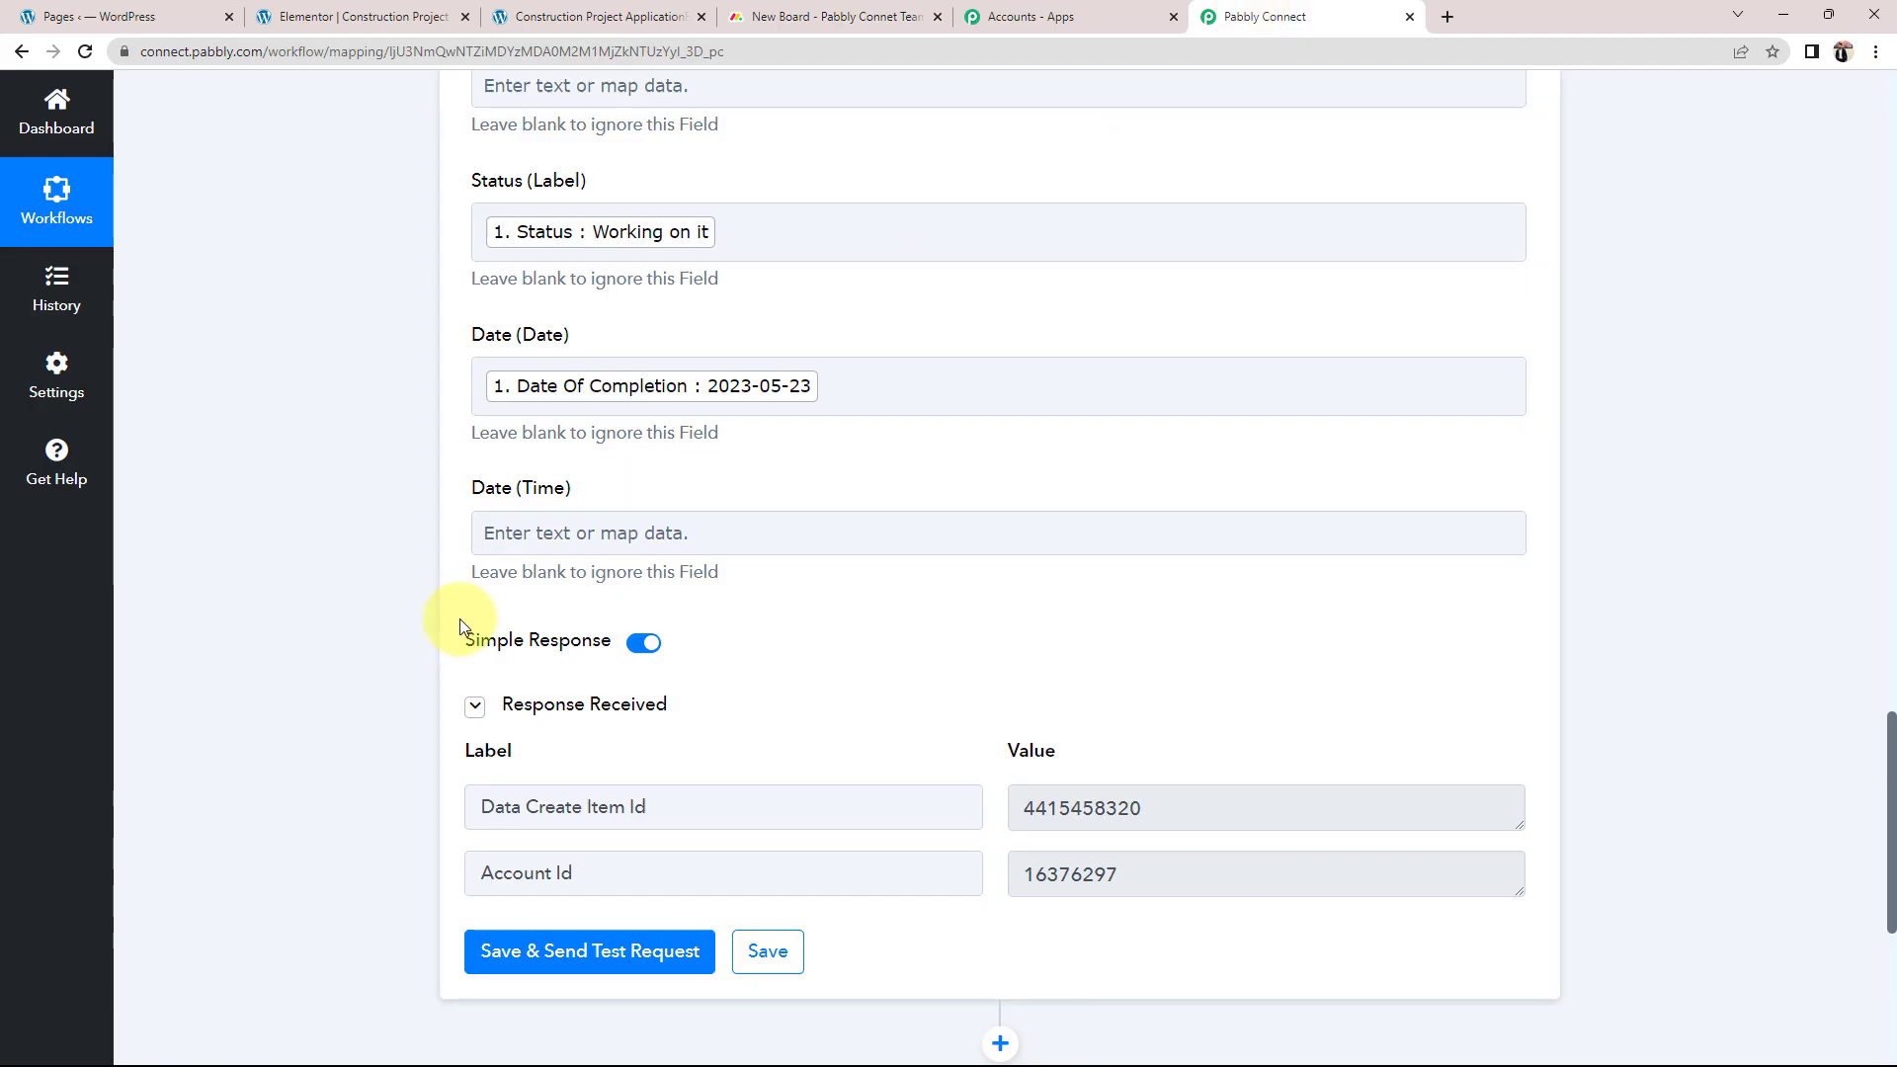
scroll(459, 618, "up", 11)
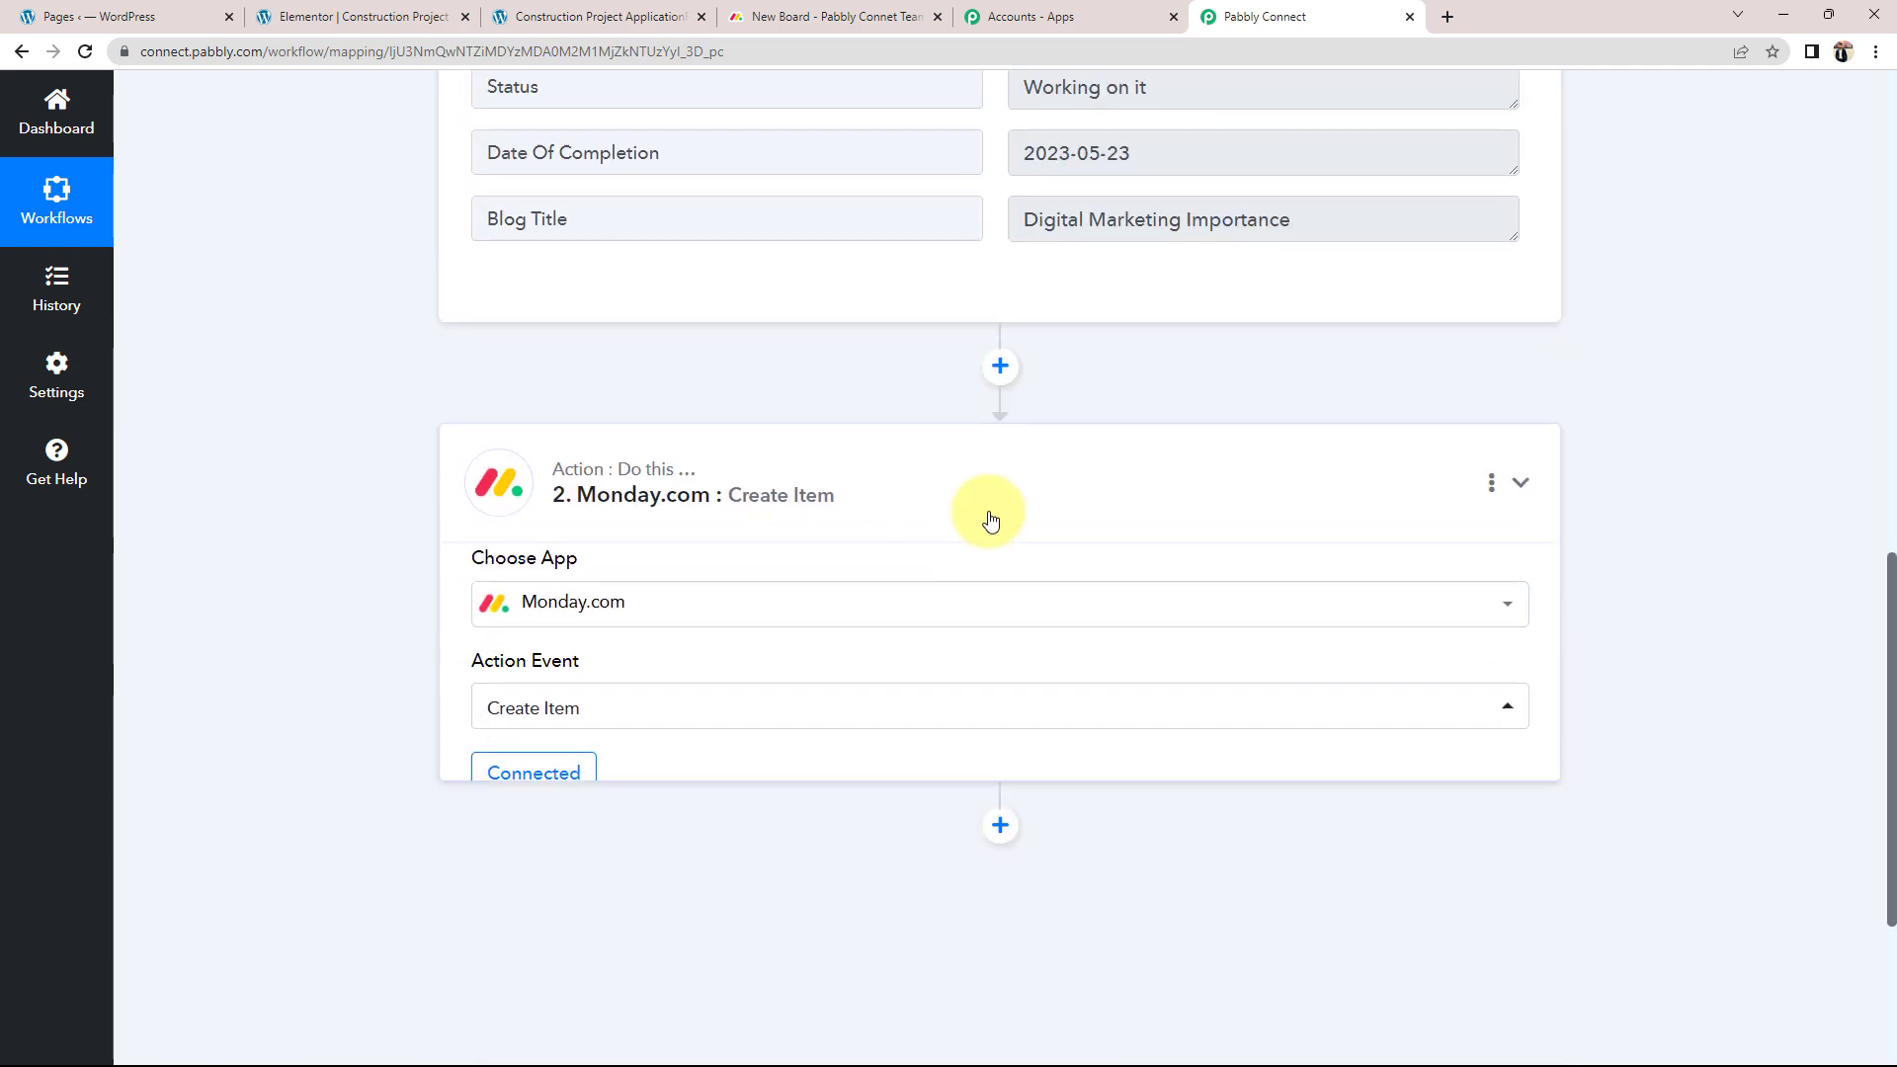
scroll(991, 518, "up", 12)
left_click(1028, 499)
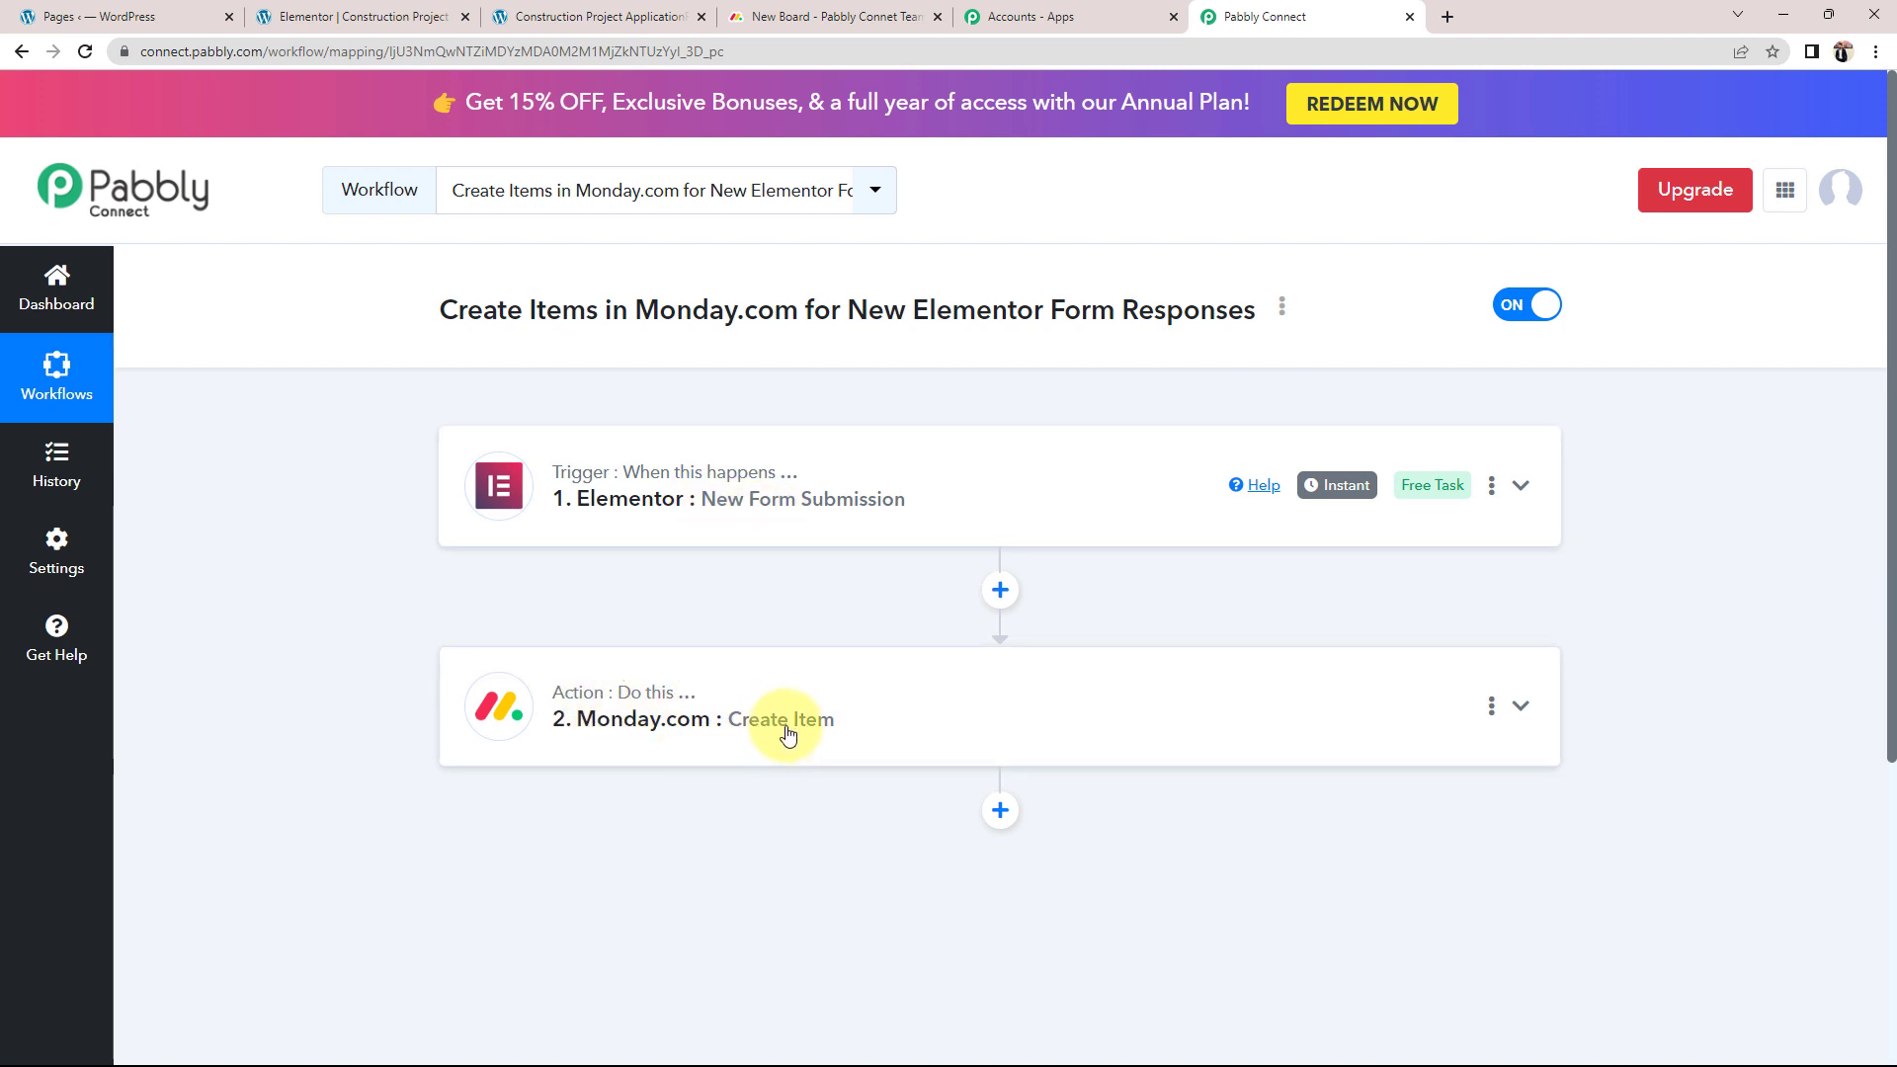
mouse_move(1340, 505)
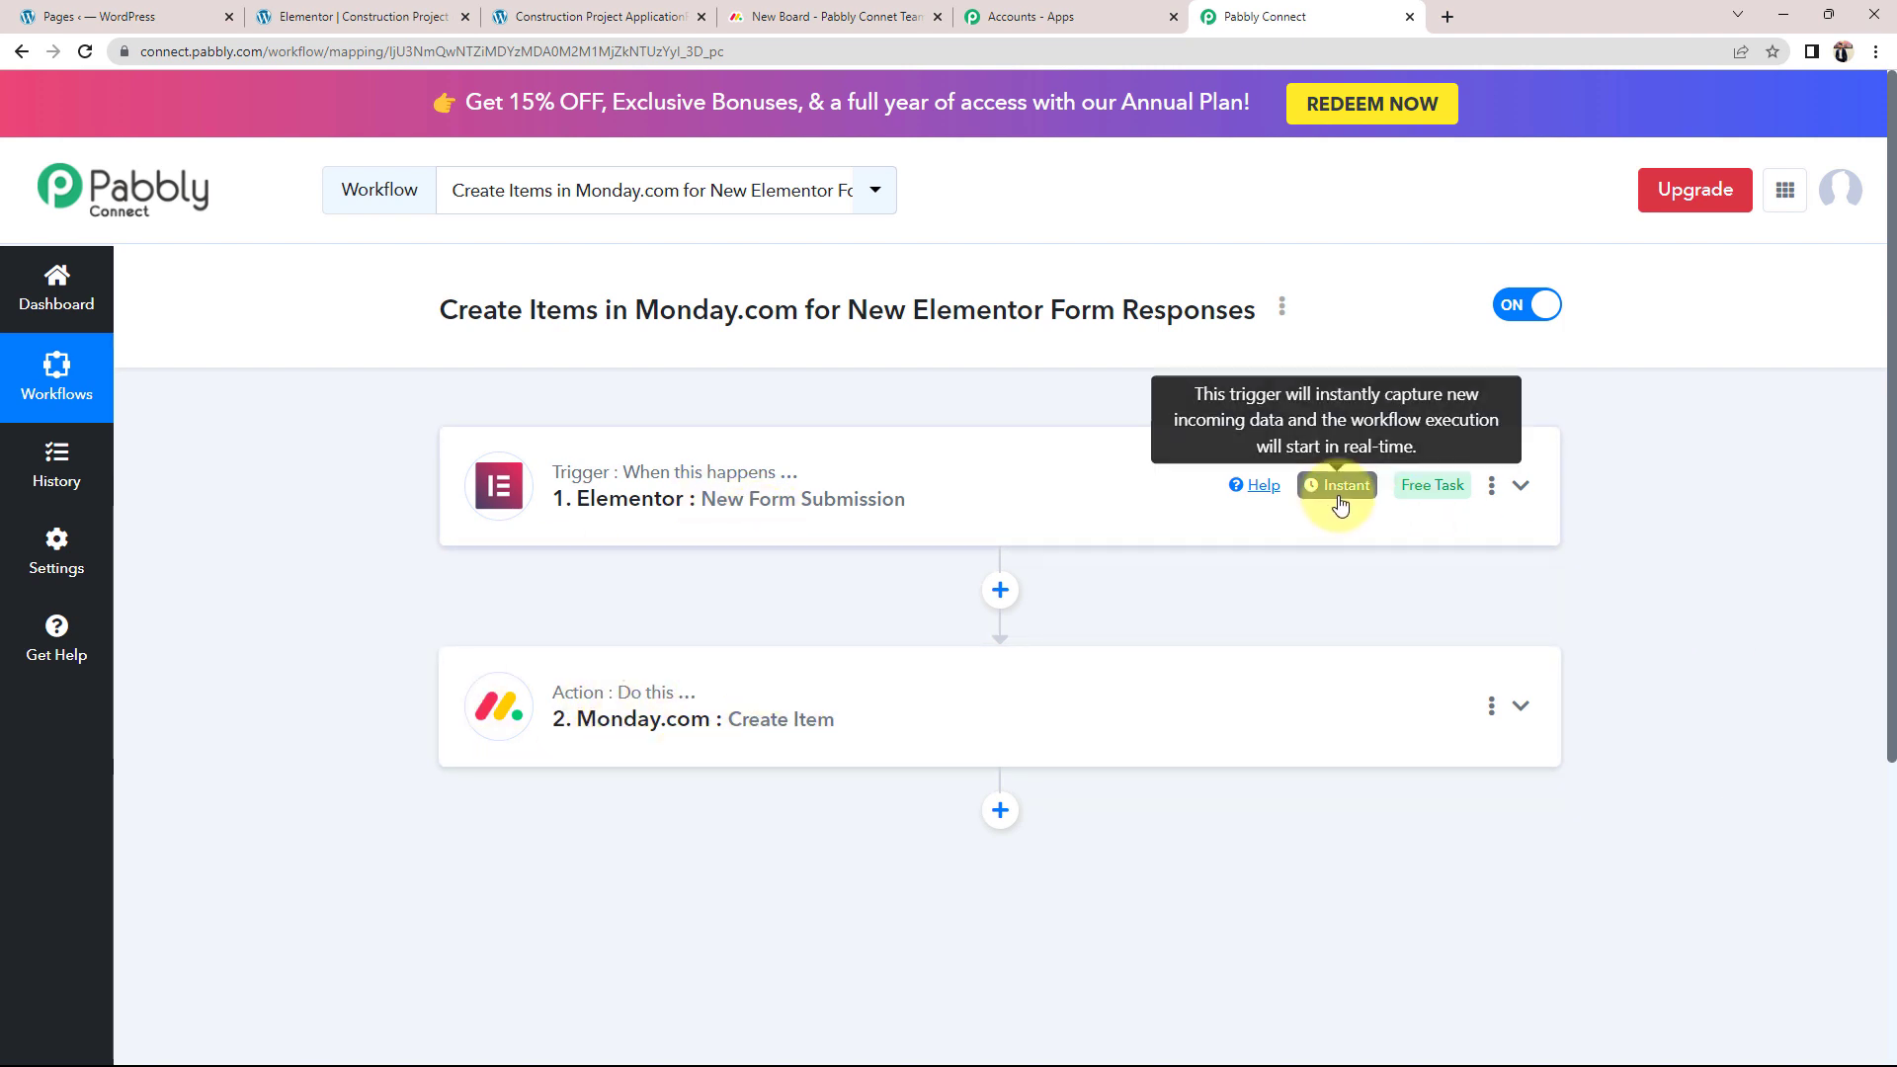